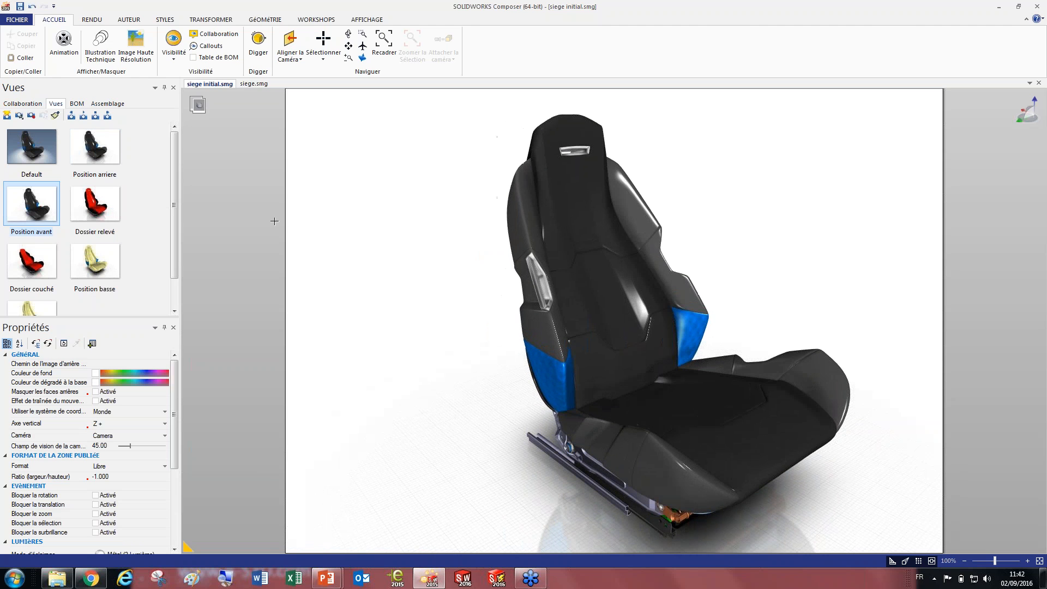
Display the saved views Dossier relevé, Dossier couché, Position basse and Position haute one after another
{"action": "left_click_drag", "start_coordinate": [87, 207], "coordinate": [361, 254]}
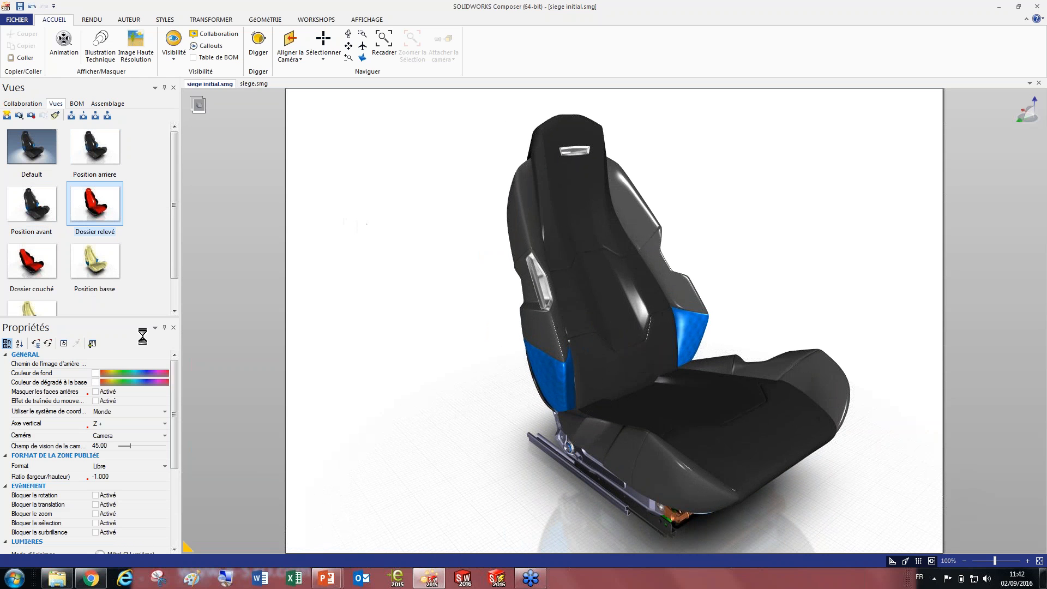
{"action": "left_click_drag", "start_coordinate": [41, 265], "coordinate": [437, 272]}
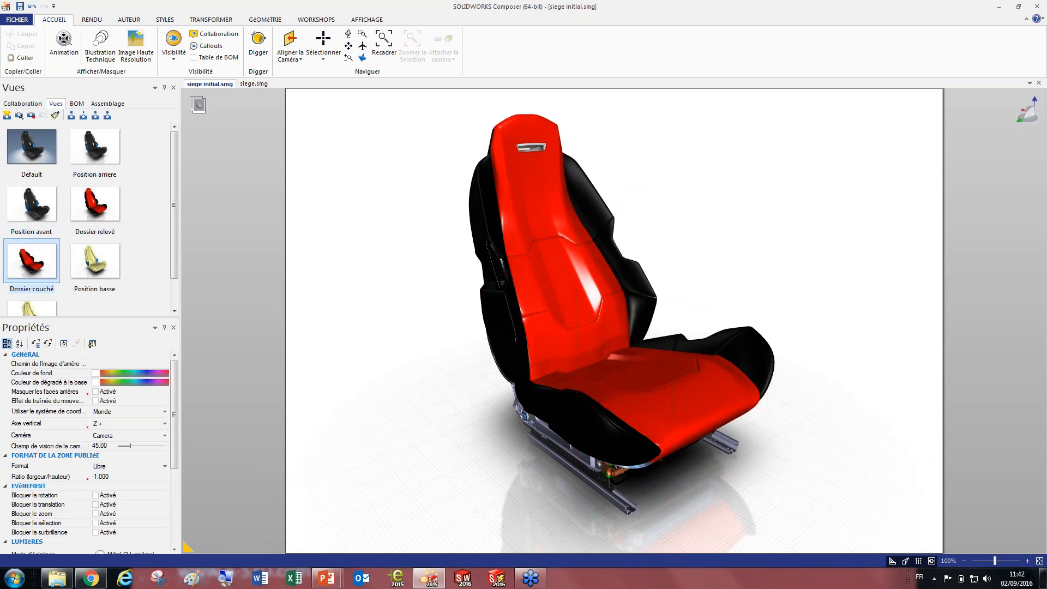
{"action": "left_click_drag", "start_coordinate": [87, 264], "coordinate": [334, 270]}
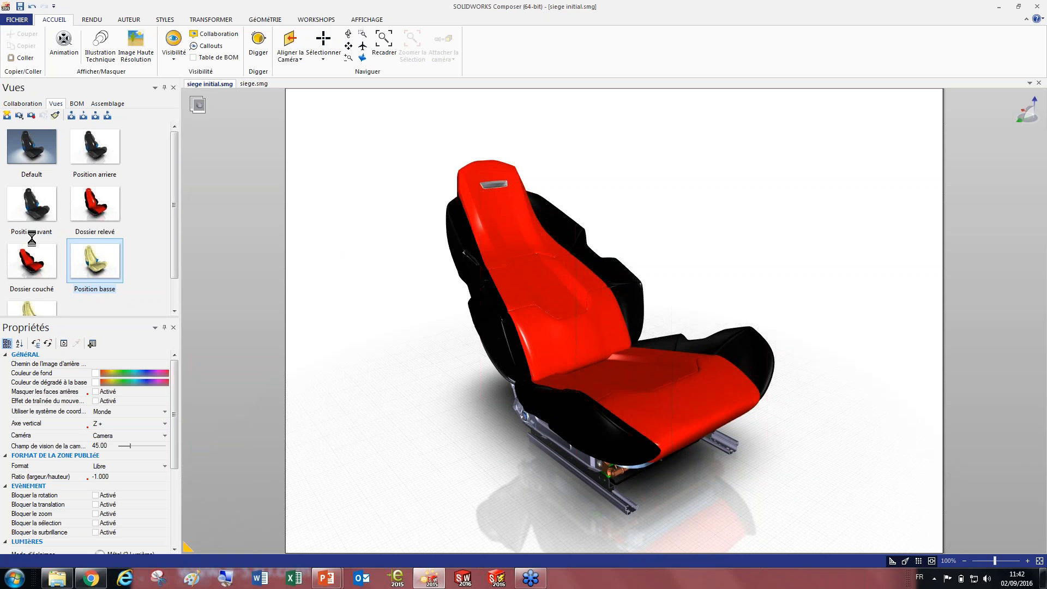
{"action": "left_click_drag", "start_coordinate": [32, 308], "coordinate": [330, 261]}
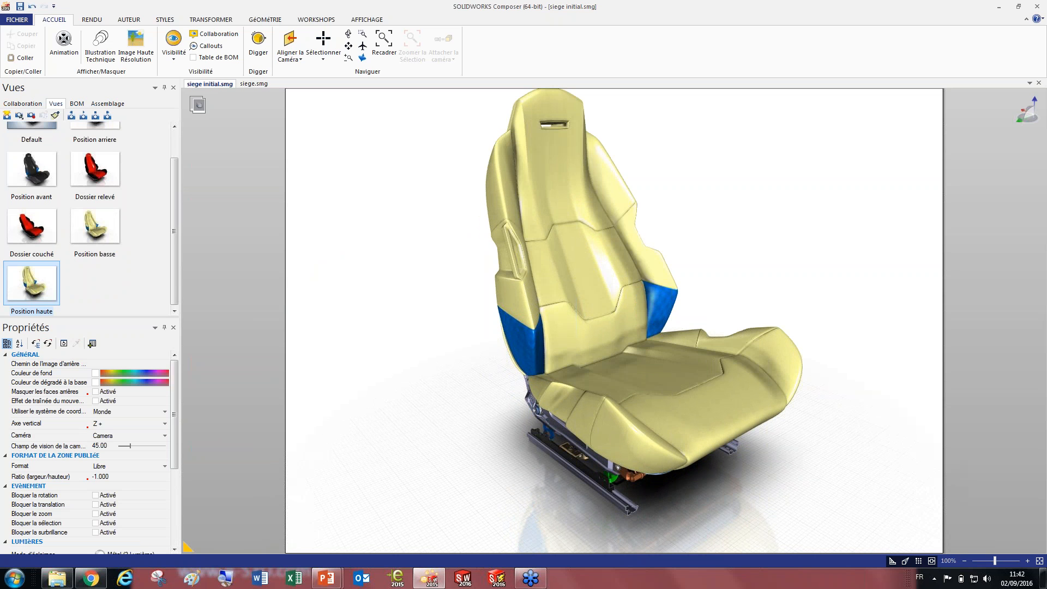
{"action": "scroll", "coordinate": [58, 213], "scroll_direction": "up", "scroll_amount": 2}
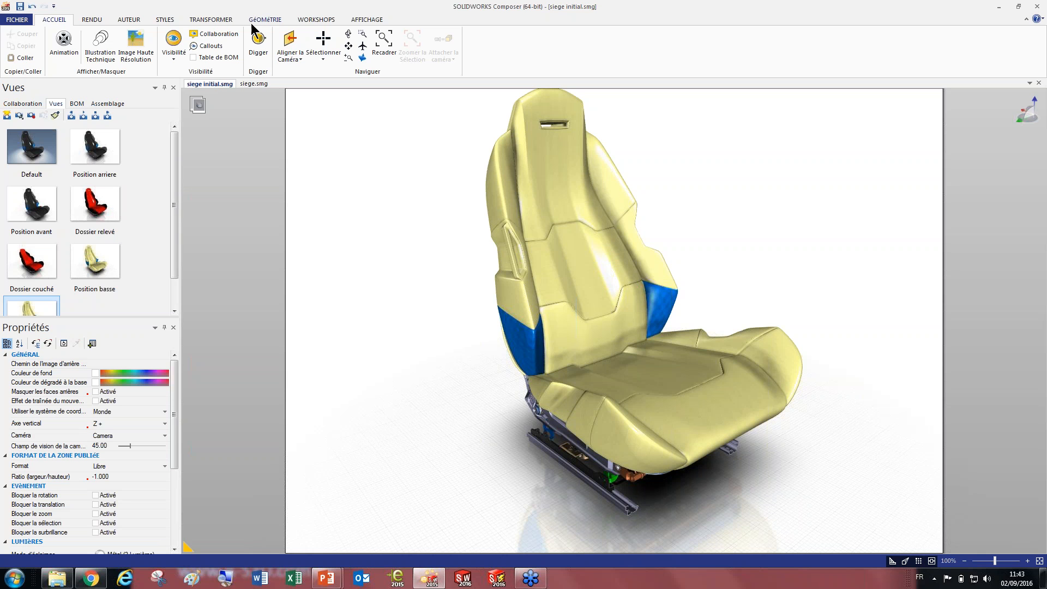
Restore the Default view and place the Dossier couché view as a 2D image panel beside the seat's headrest
{"action": "left_click", "coordinate": [213, 20]}
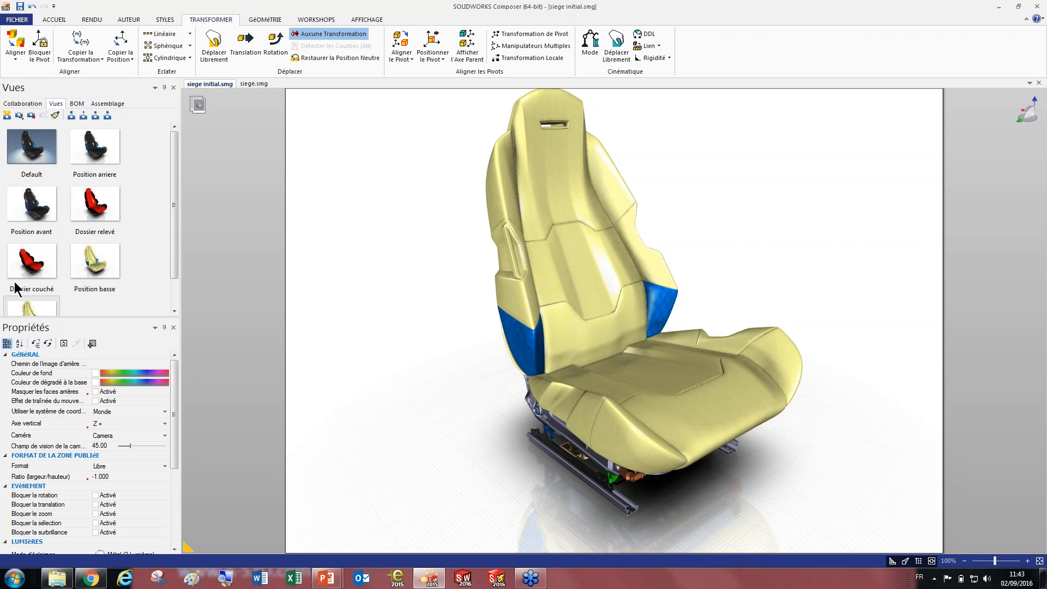
{"action": "left_click", "coordinate": [21, 143]}
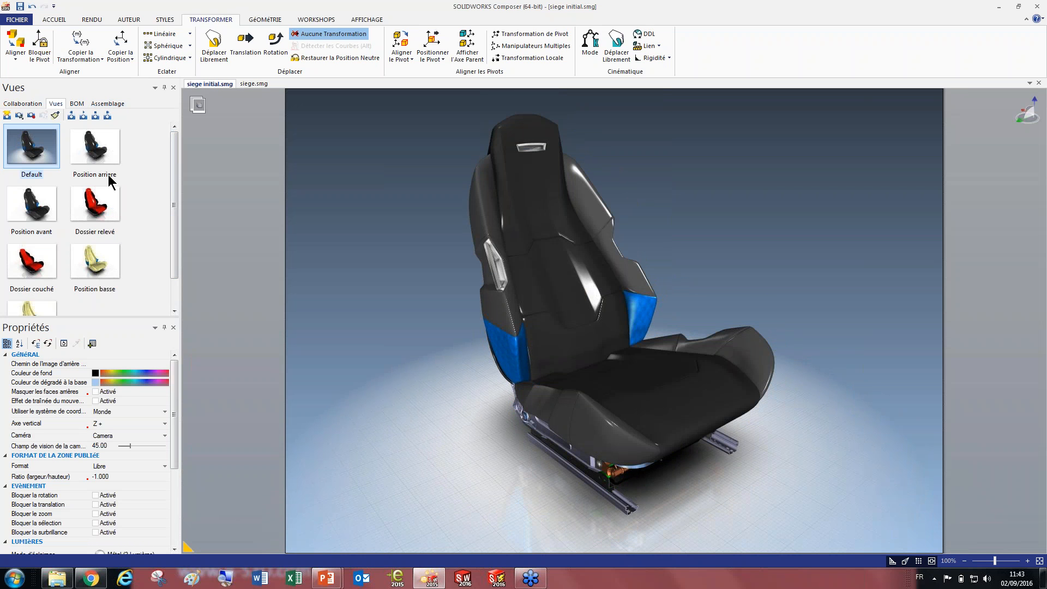
{"action": "left_click", "coordinate": [39, 267]}
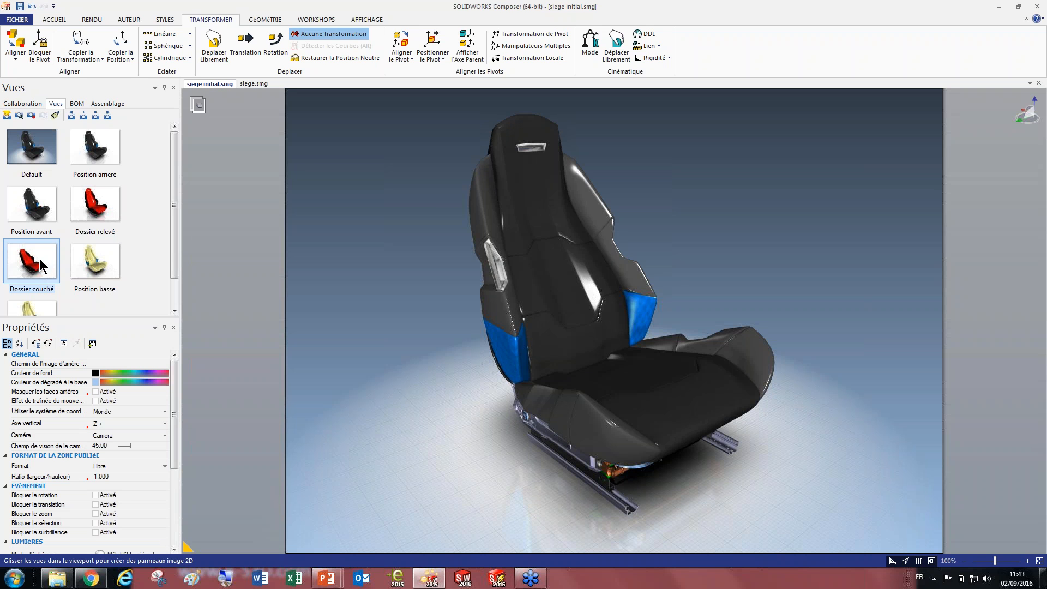
{"action": "left_click_drag", "start_coordinate": [40, 259], "coordinate": [389, 240]}
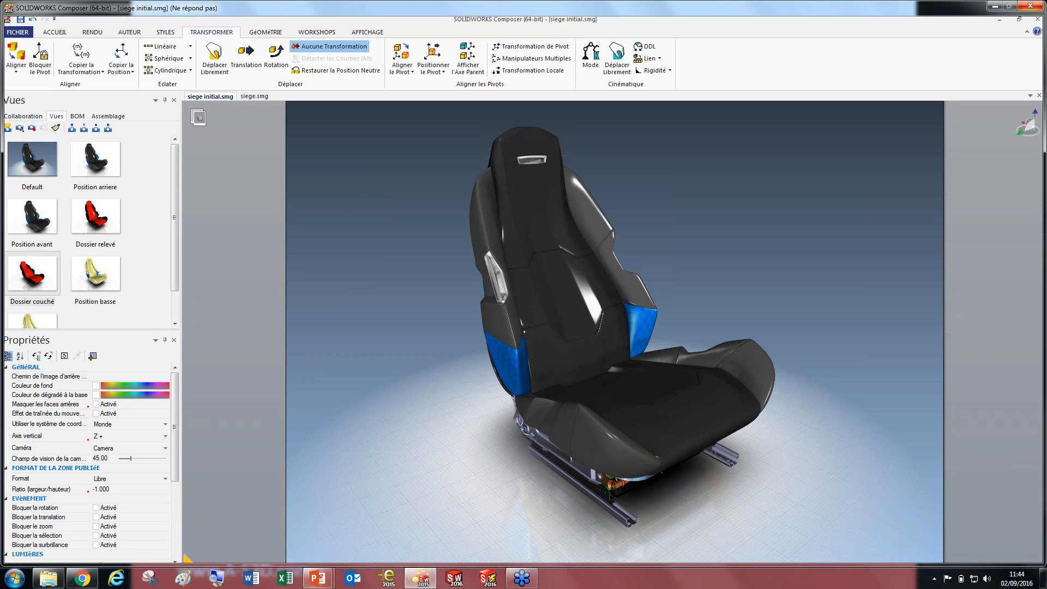
{"action": "mouse_move", "coordinate": [318, 578]}
{"action": "mouse_move", "coordinate": [385, 512]}
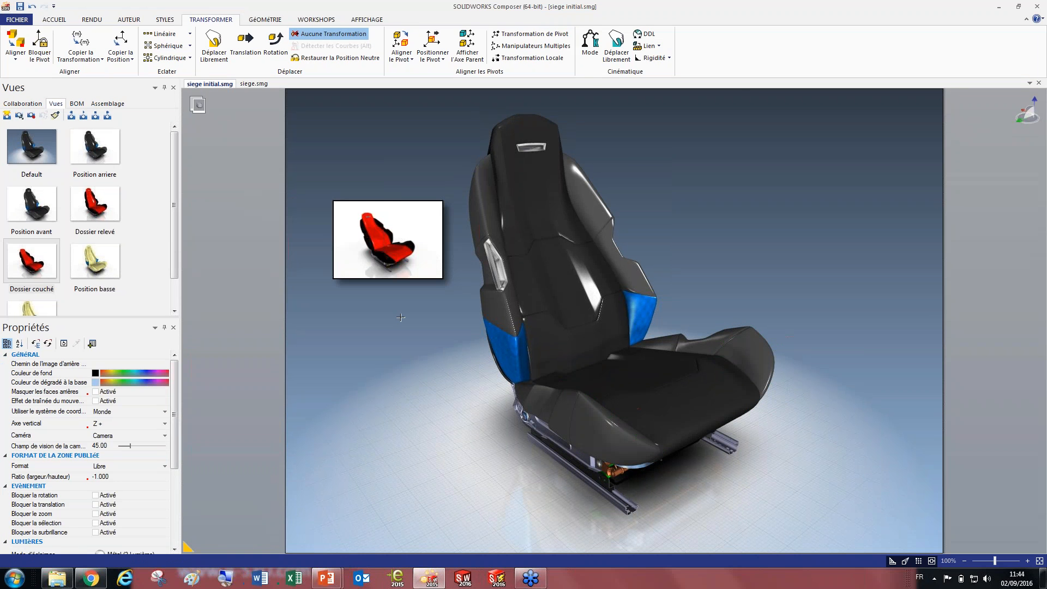
{"action": "left_click_drag", "start_coordinate": [390, 235], "coordinate": [390, 157]}
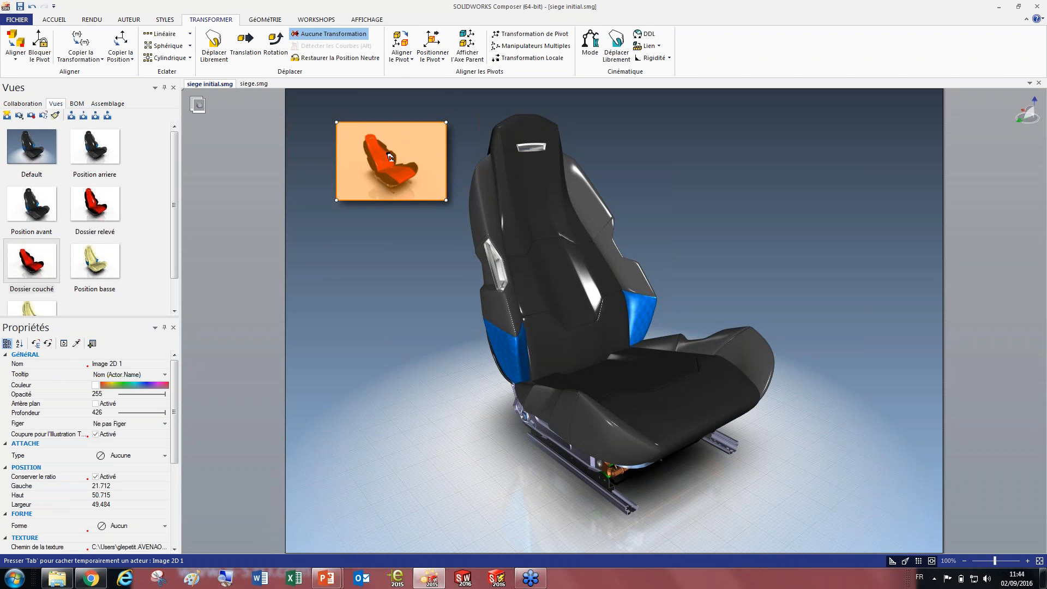
{"action": "left_click", "coordinate": [407, 217]}
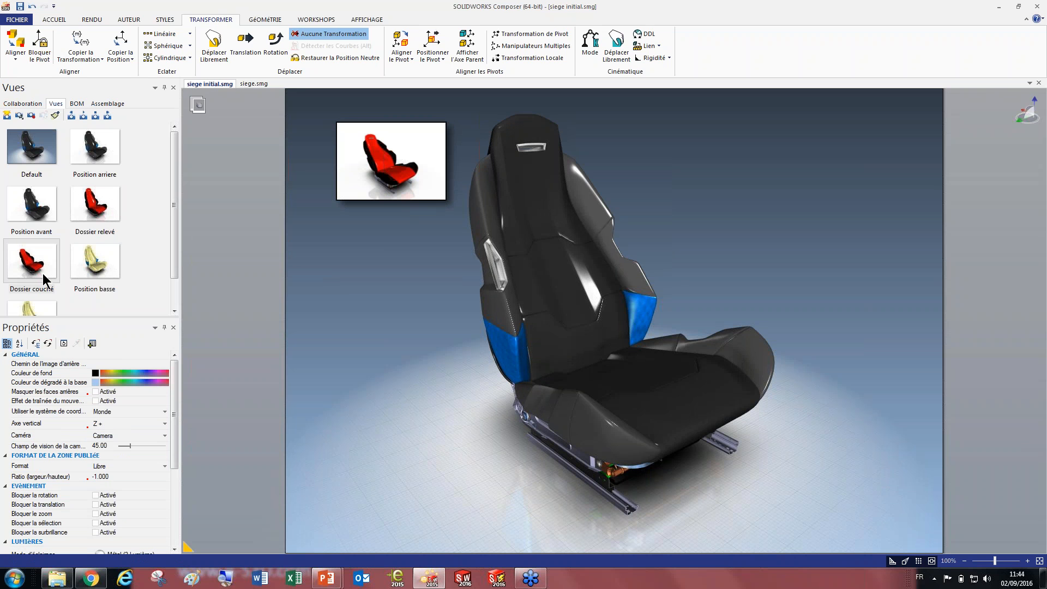
Examine the 2D image panel's properties down to its link and shadow settings
{"action": "left_click", "coordinate": [393, 156]}
{"action": "scroll", "coordinate": [168, 535], "scroll_direction": "down", "scroll_amount": 6}
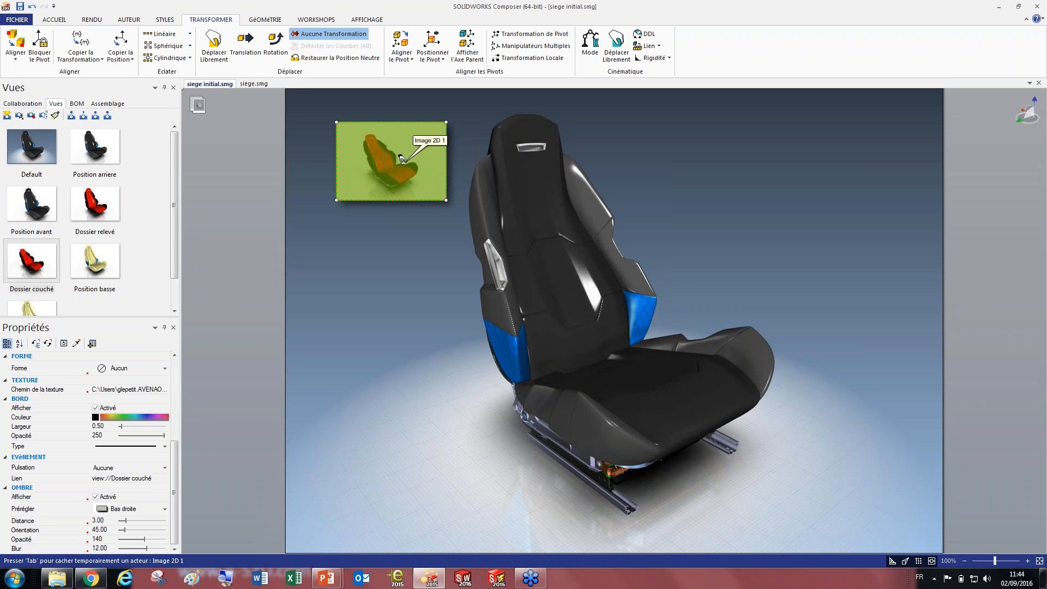
{"action": "left_click", "coordinate": [392, 318]}
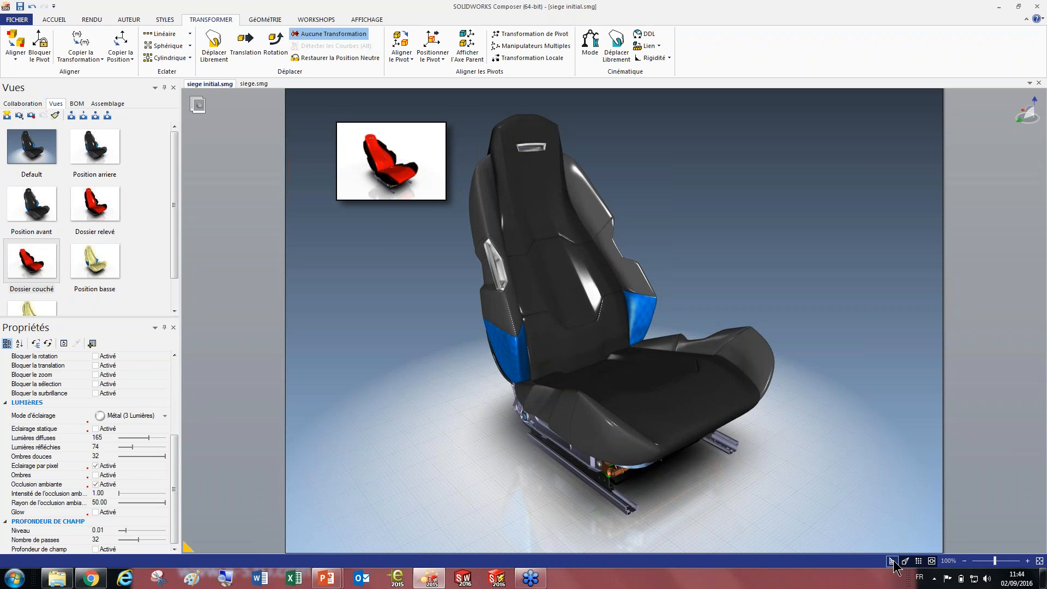
Follow the image panel's link to Dossier couché outside design mode, saving the modified Default view as a new view
{"action": "left_click", "coordinate": [412, 152]}
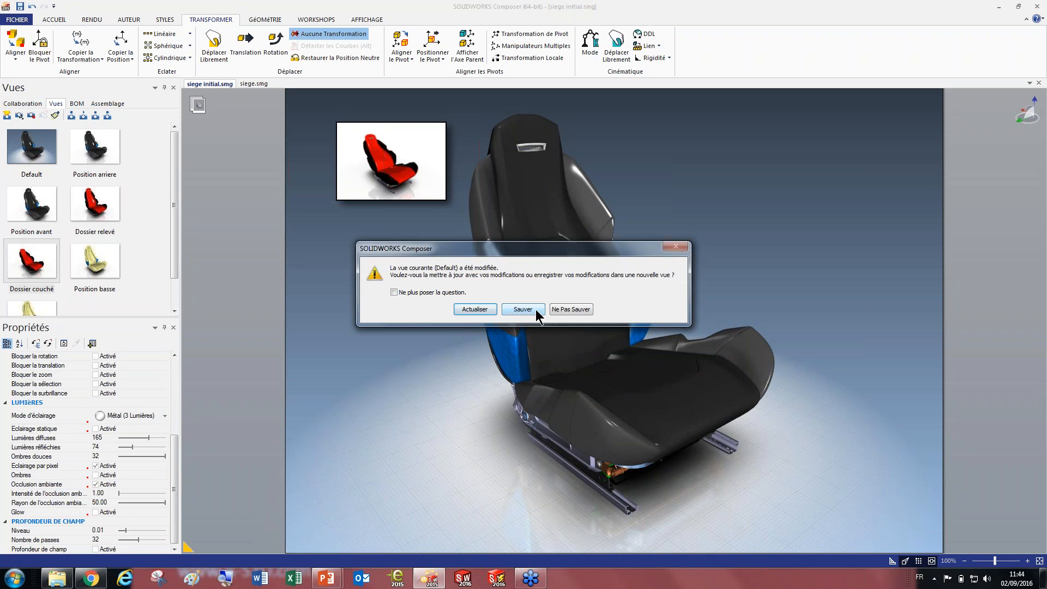
{"action": "left_click", "coordinate": [522, 309]}
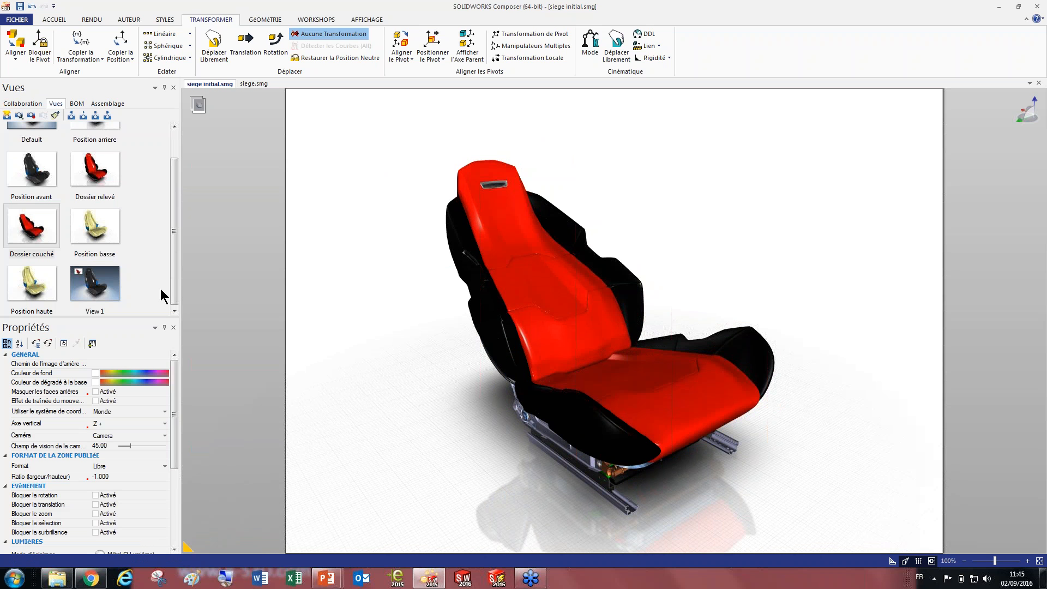
Delete the View 1 view from the saved views
{"action": "mouse_move", "coordinate": [173, 248]}
{"action": "left_mouse_down"}
{"action": "mouse_move", "coordinate": [181, 212]}
{"action": "mouse_move", "coordinate": [180, 245]}
{"action": "left_mouse_up"}
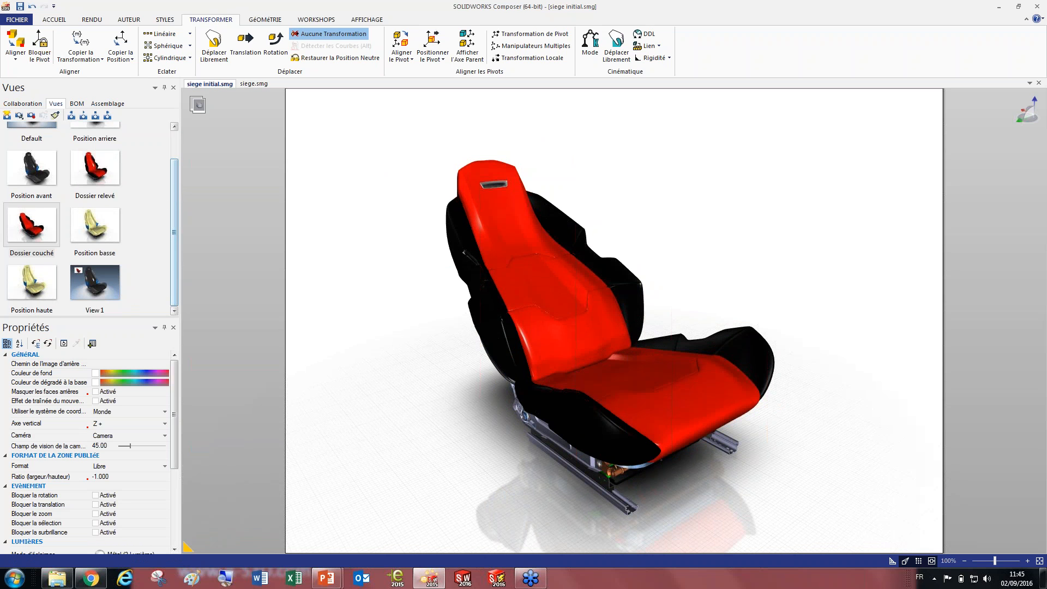
{"action": "mouse_move", "coordinate": [175, 234]}
{"action": "left_mouse_down"}
{"action": "mouse_move", "coordinate": [178, 182]}
{"action": "mouse_move", "coordinate": [180, 245]}
{"action": "left_mouse_up"}
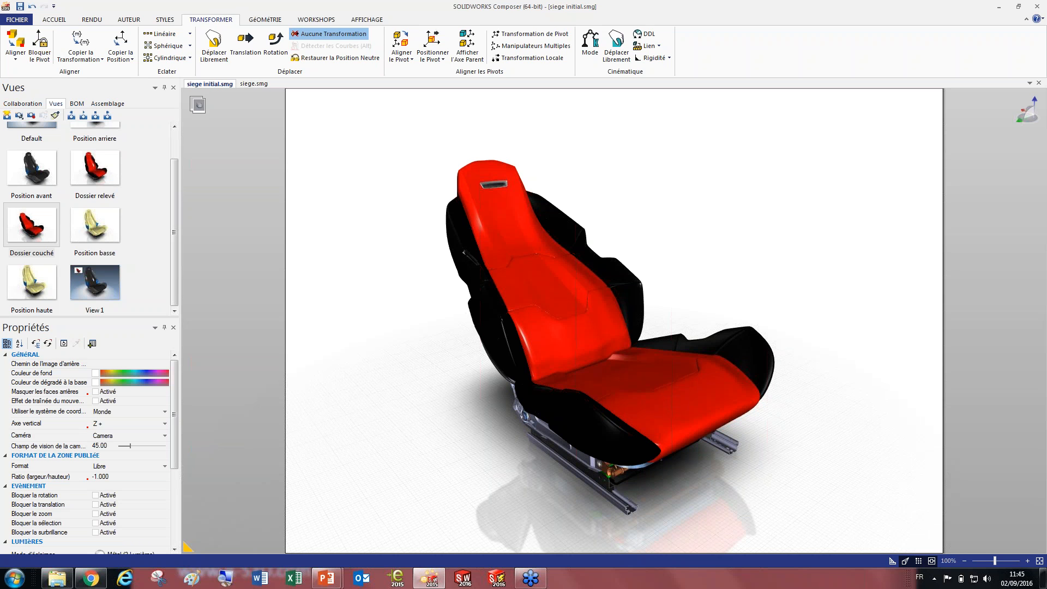
{"action": "left_click", "coordinate": [96, 284]}
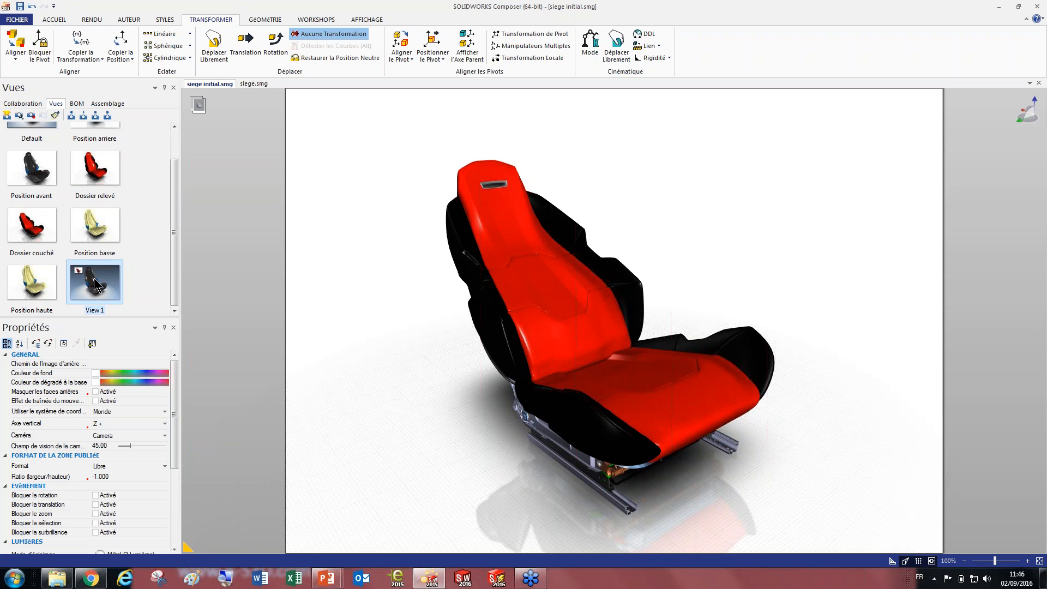
{"action": "key", "text": "Delete"}
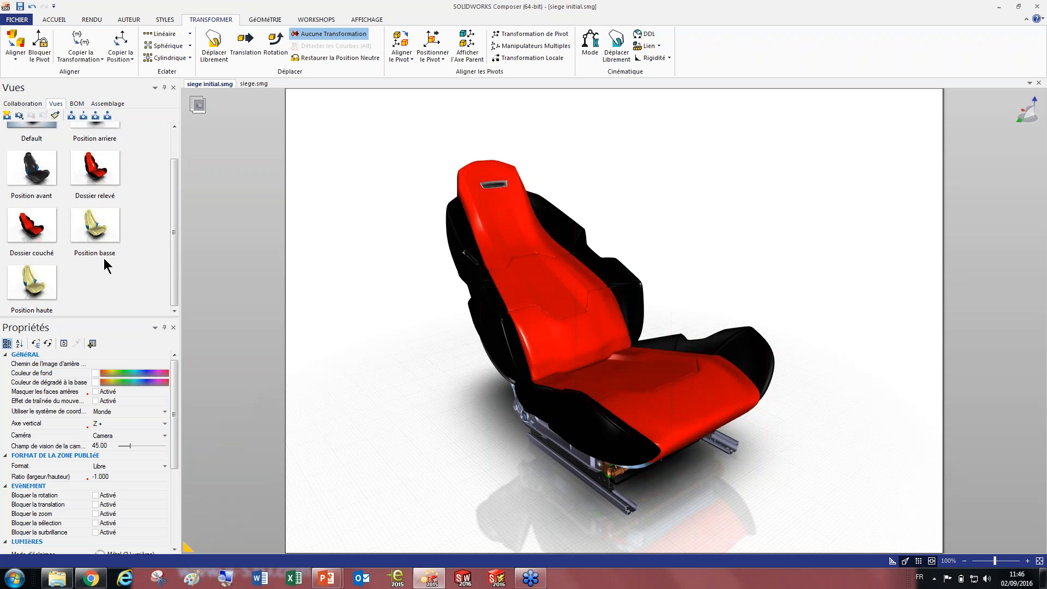
Restore the Default view followed by Position arriere, and open the Vues workshop
{"action": "scroll", "coordinate": [111, 263], "scroll_direction": "up", "scroll_amount": 1}
{"action": "left_click", "coordinate": [39, 134]}
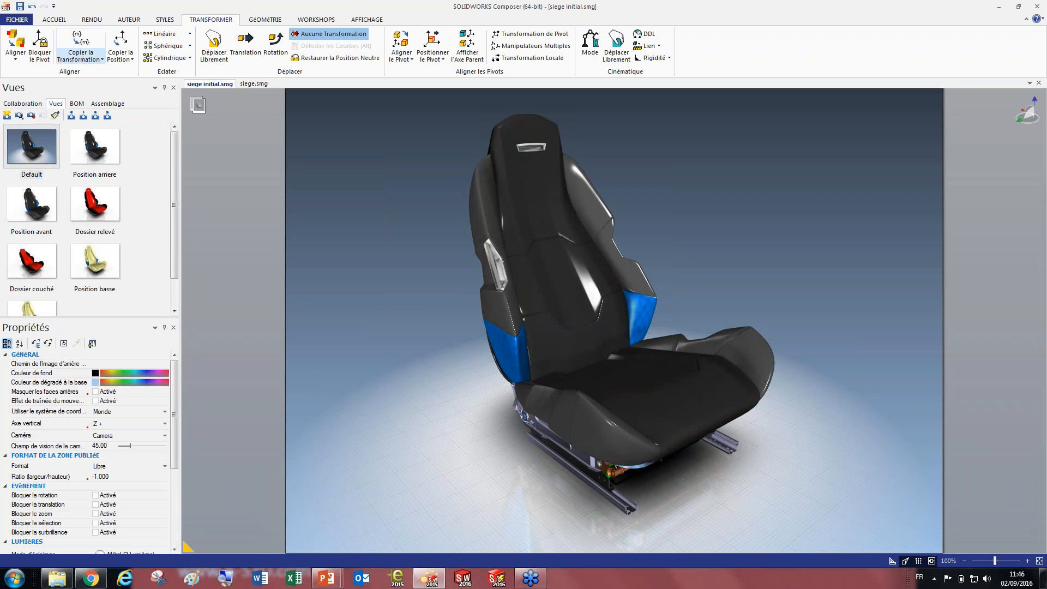
{"action": "left_click_drag", "start_coordinate": [101, 150], "coordinate": [352, 213]}
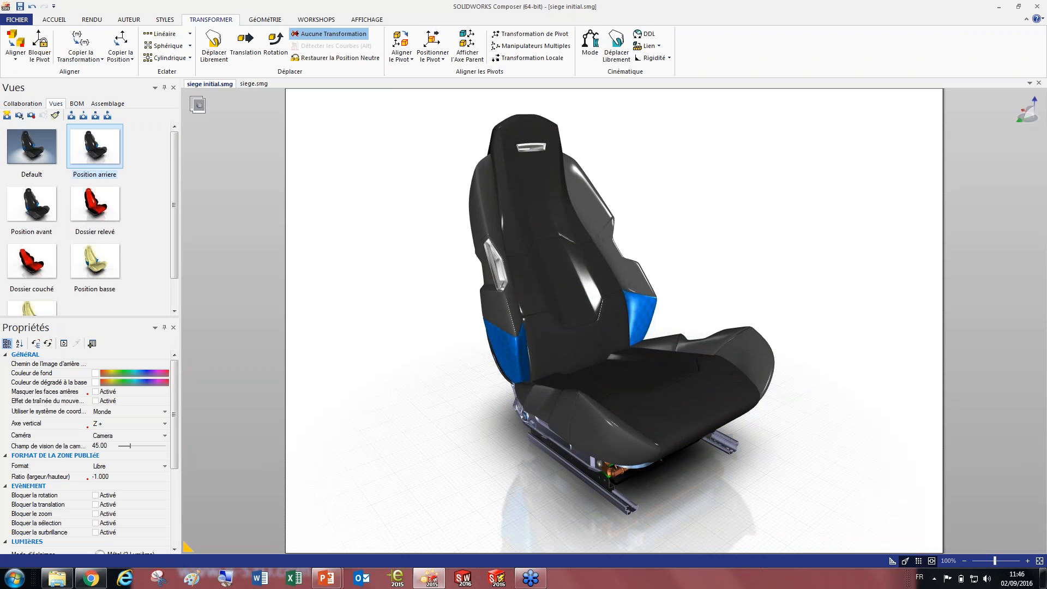
{"action": "left_click", "coordinate": [328, 21]}
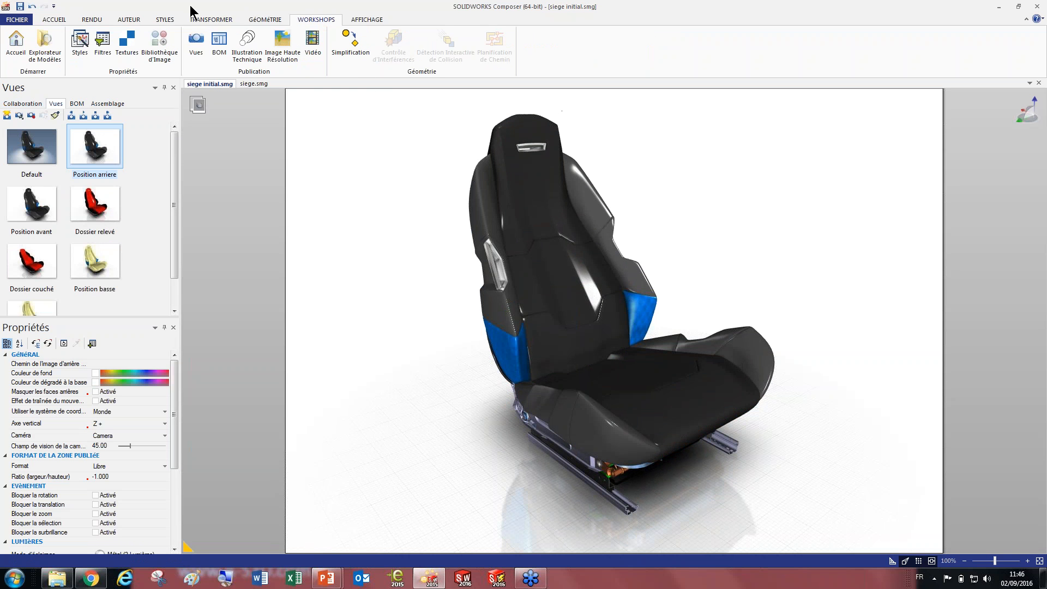
{"action": "left_click", "coordinate": [197, 48]}
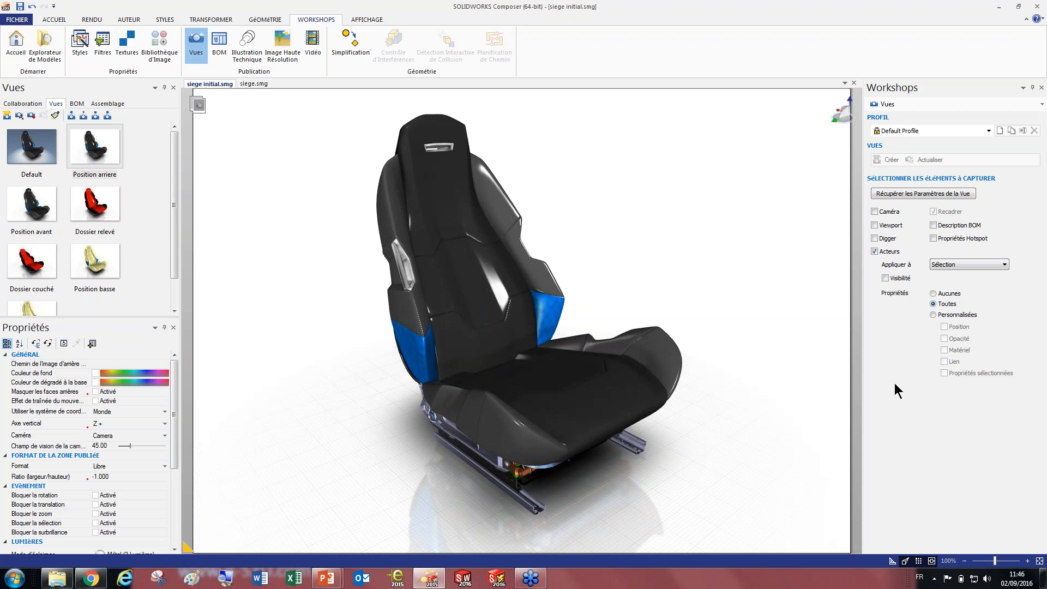
Expand the selection sets in the assembly structure and highlight assise, dossier and dossiersanstructure on the seat
{"action": "left_click", "coordinate": [107, 104]}
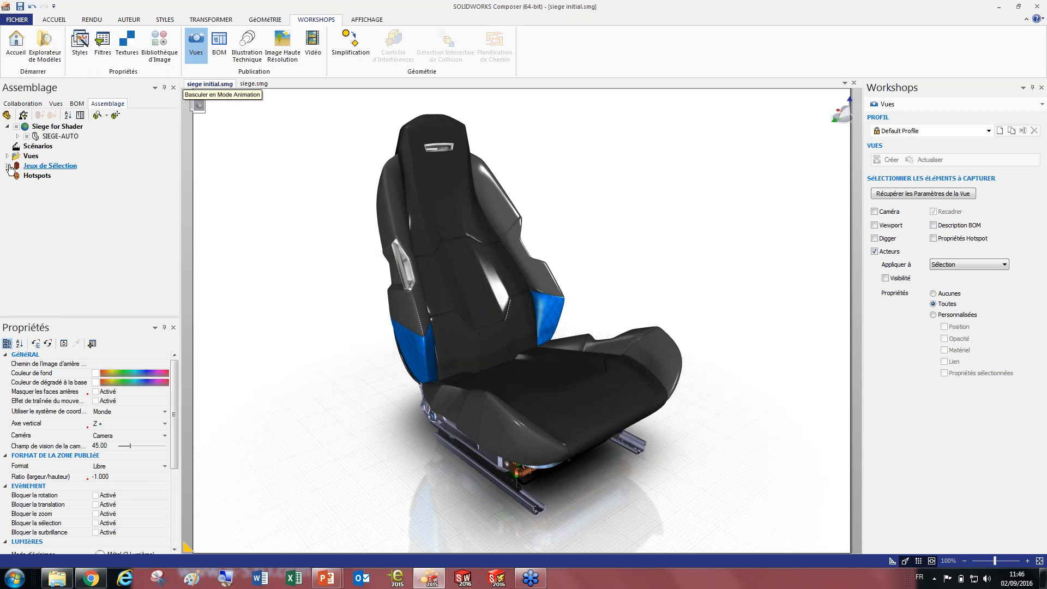
{"action": "left_click", "coordinate": [8, 165]}
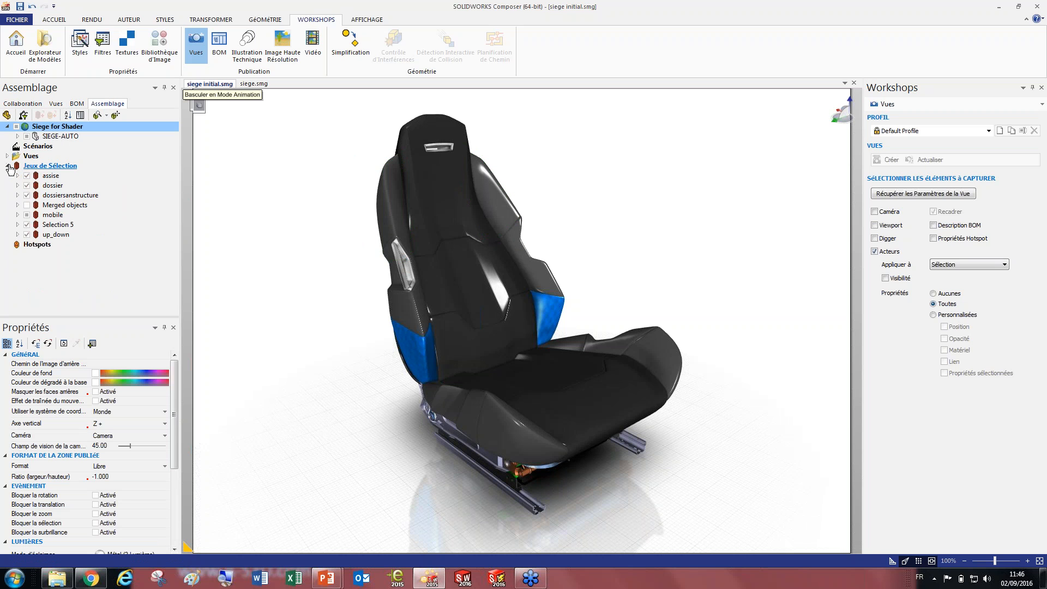
{"action": "left_click", "coordinate": [54, 176]}
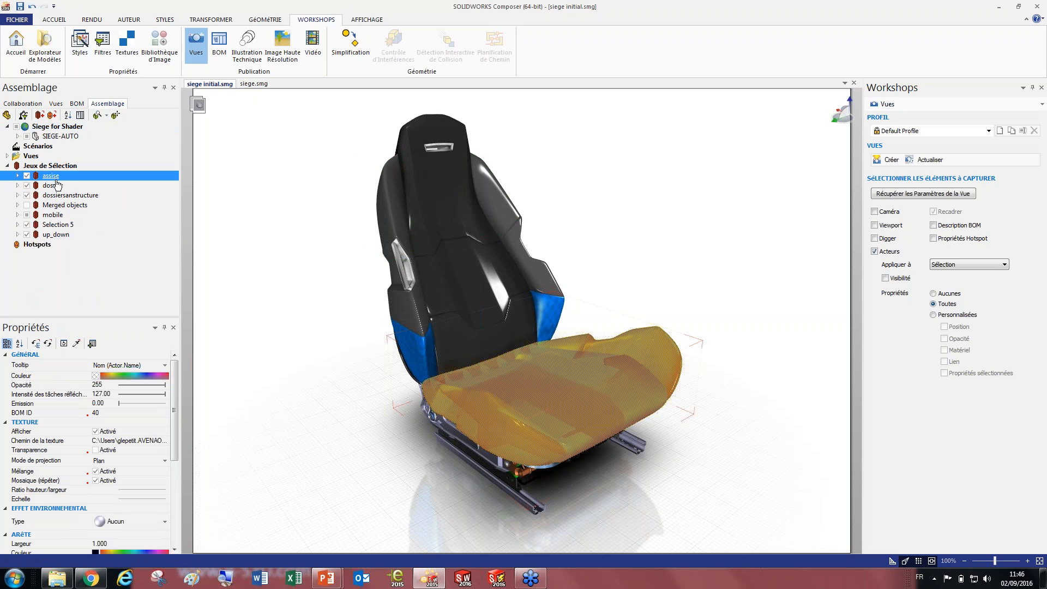
{"action": "left_click", "coordinate": [55, 186]}
{"action": "left_click", "coordinate": [74, 204]}
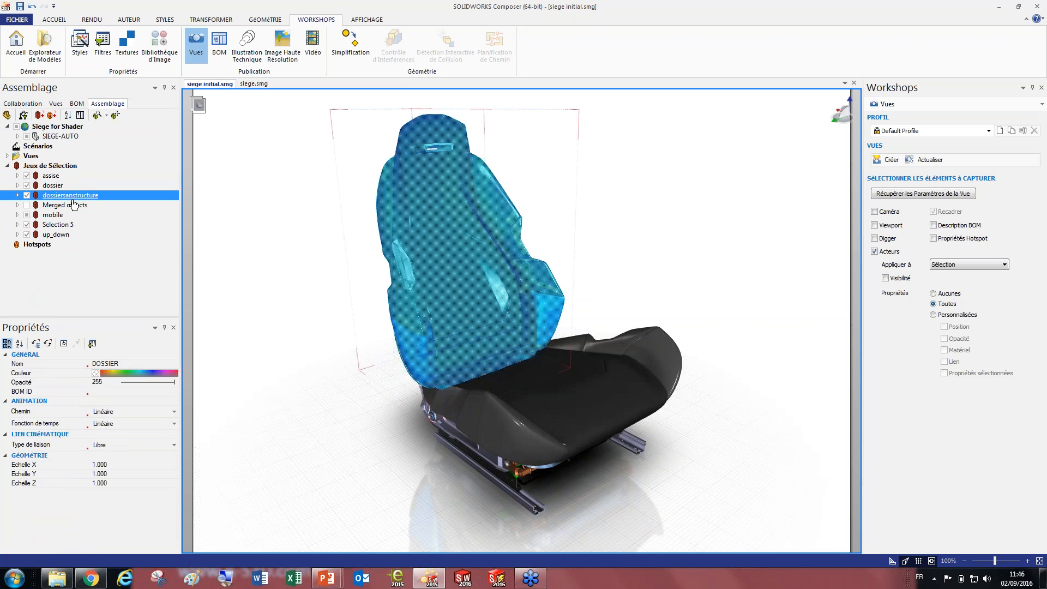
{"action": "left_click", "coordinate": [65, 217]}
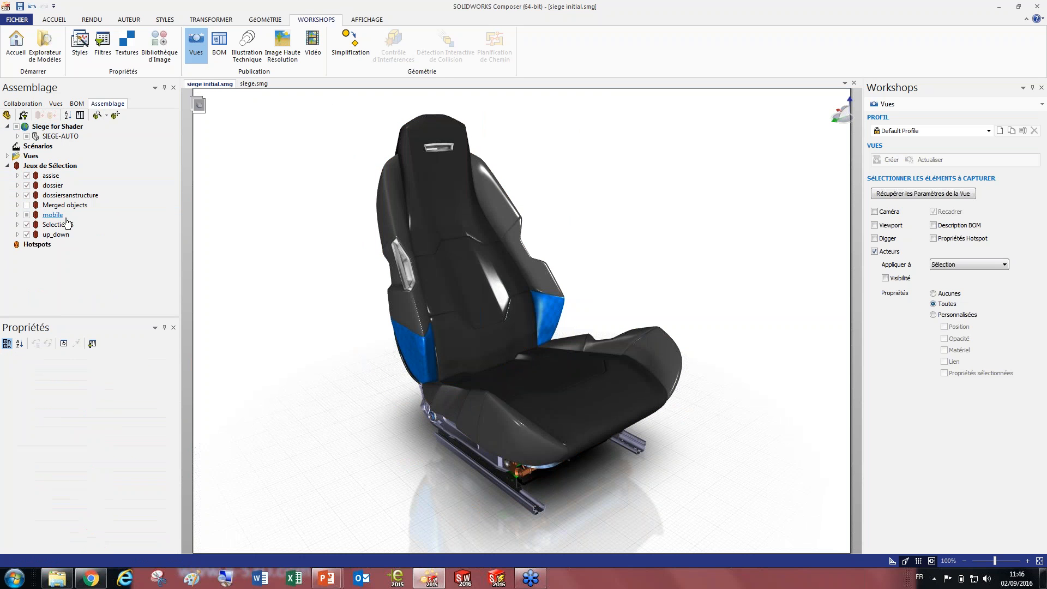
Expand the SIEGE-AUTO assembly and highlight its PARTIE FIXE rails on the model
{"action": "left_click", "coordinate": [18, 136]}
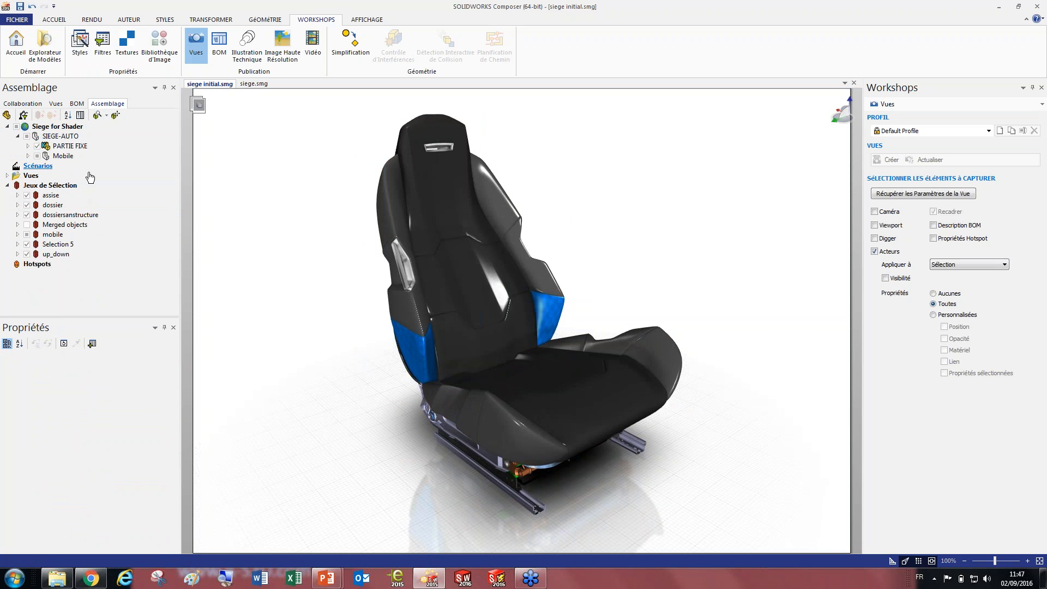
{"action": "left_click", "coordinate": [69, 146]}
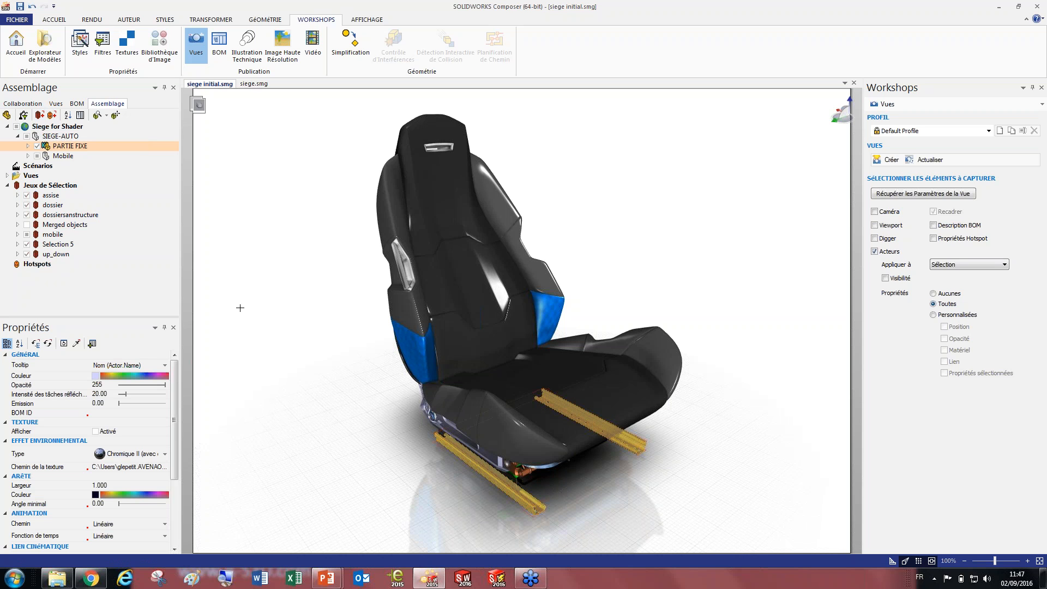
{"action": "left_click", "coordinate": [59, 104]}
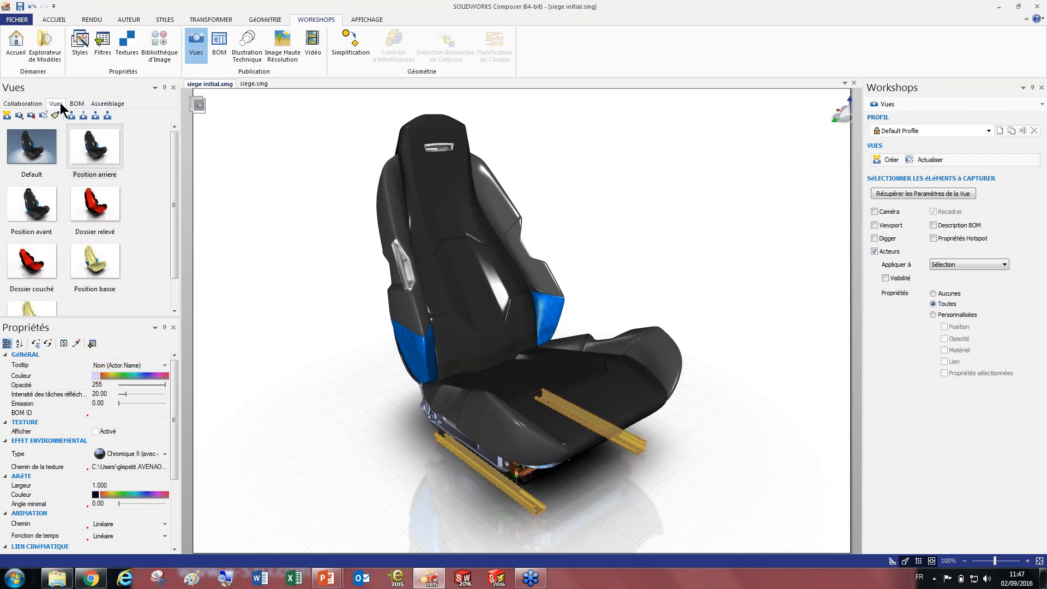
{"action": "left_click", "coordinate": [107, 105]}
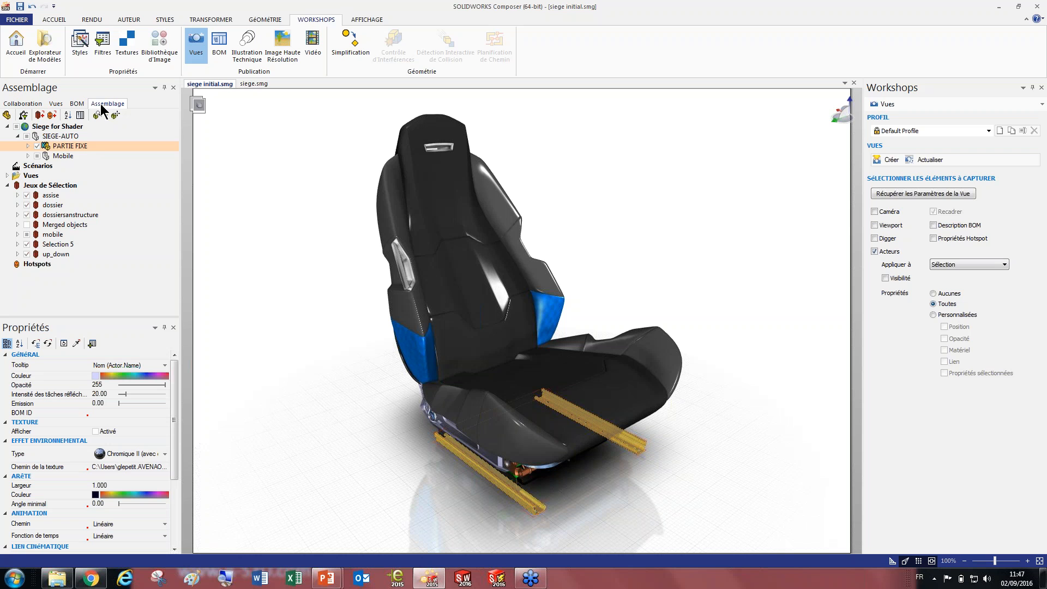
Expand the Mobile subassembly and highlight the assise and dossier selection sets in turn
{"action": "left_click", "coordinate": [28, 156]}
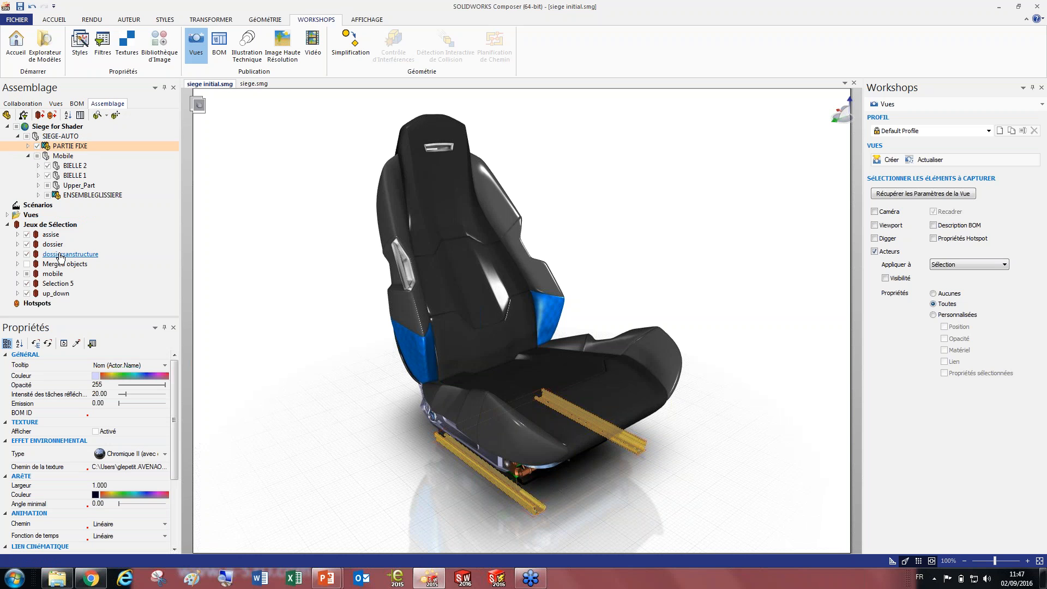
{"action": "left_click", "coordinate": [51, 235]}
{"action": "left_click", "coordinate": [54, 244]}
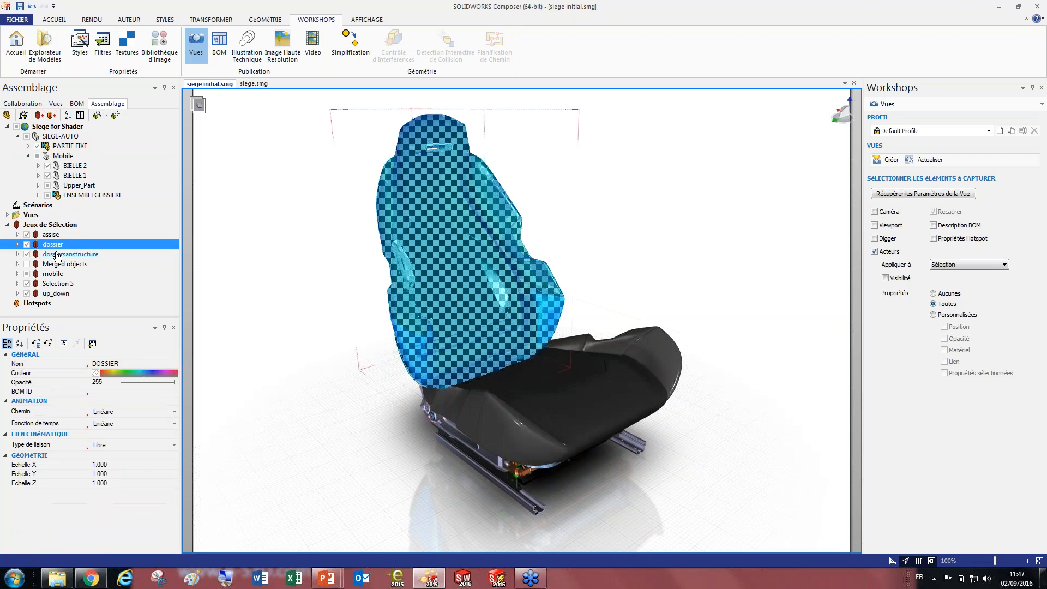
Highlight the dossiersanstructure, Merged objects and mobile selection sets in turn to compare which seat parts each contains
{"action": "left_click", "coordinate": [63, 258]}
{"action": "left_click", "coordinate": [61, 264]}
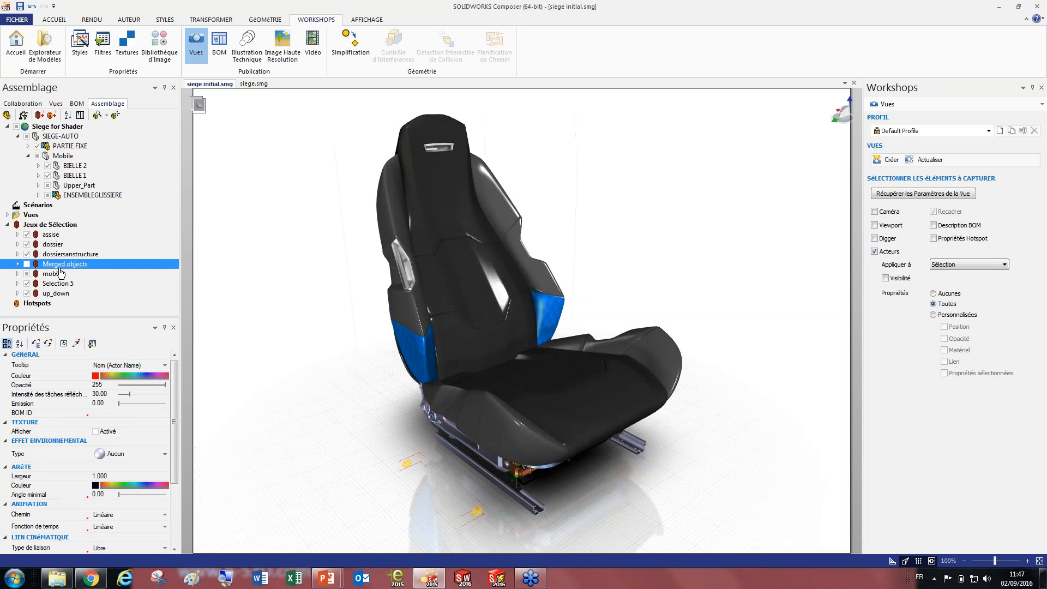
{"action": "left_click", "coordinate": [54, 274]}
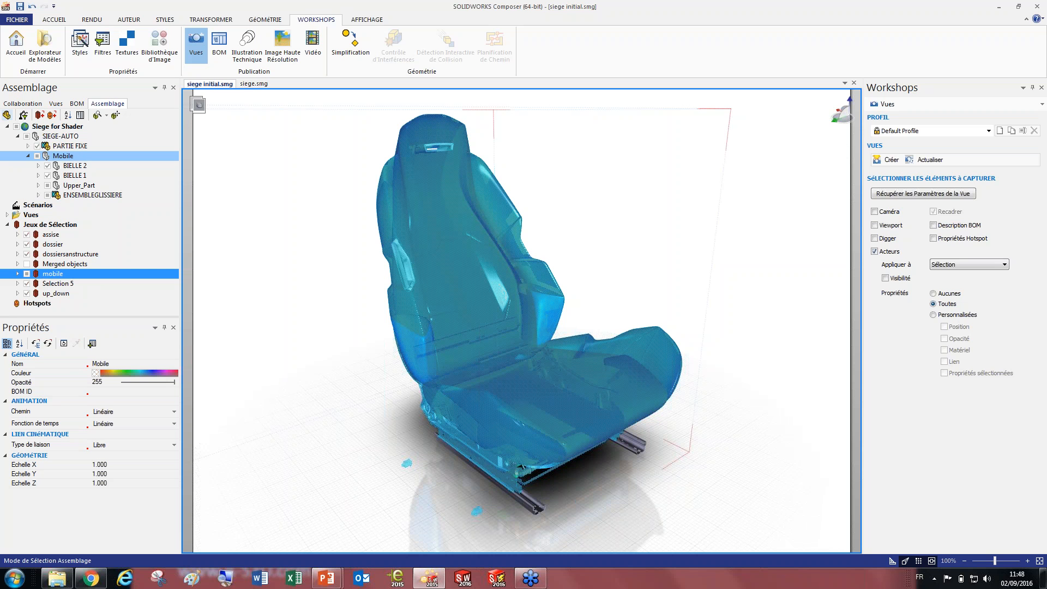
{"action": "left_click", "coordinate": [241, 177]}
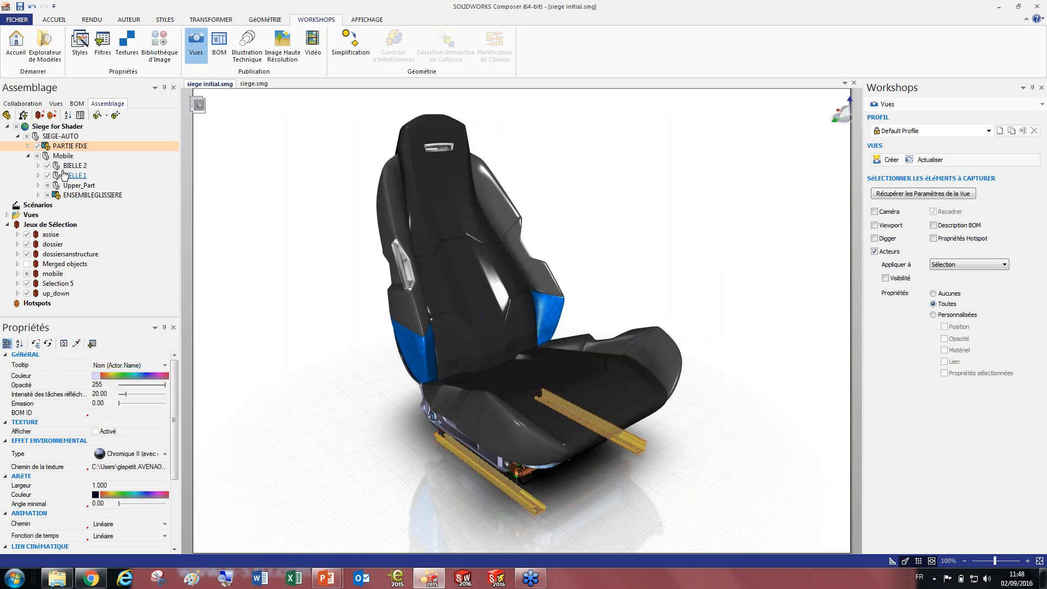
{"action": "left_click", "coordinate": [63, 157]}
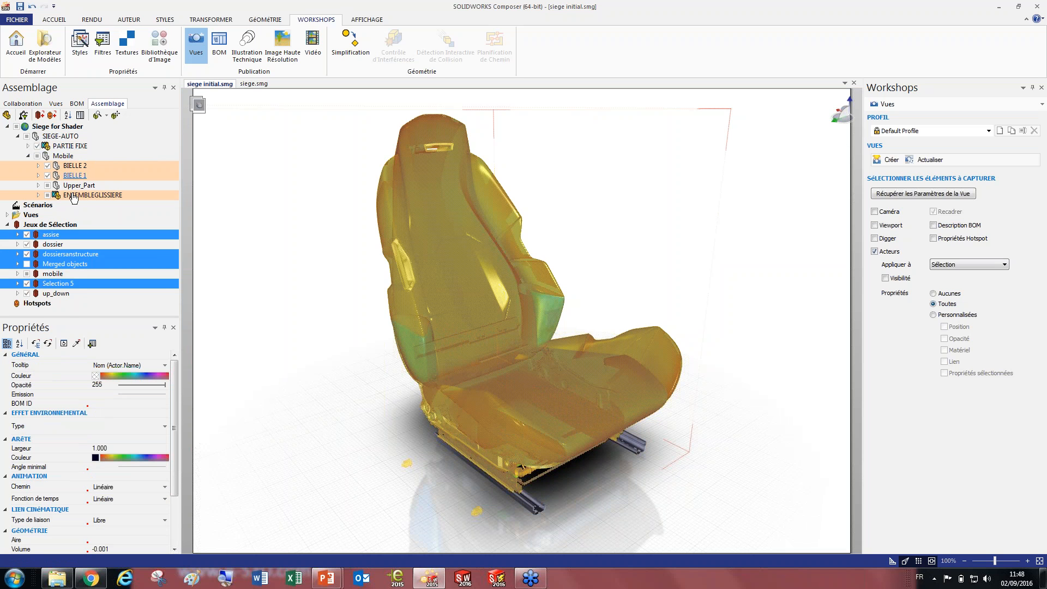
Expand Upper_Part, turn on assembly selection mode and check it by selecting the whole Mobile subassembly
{"action": "left_click", "coordinate": [38, 186]}
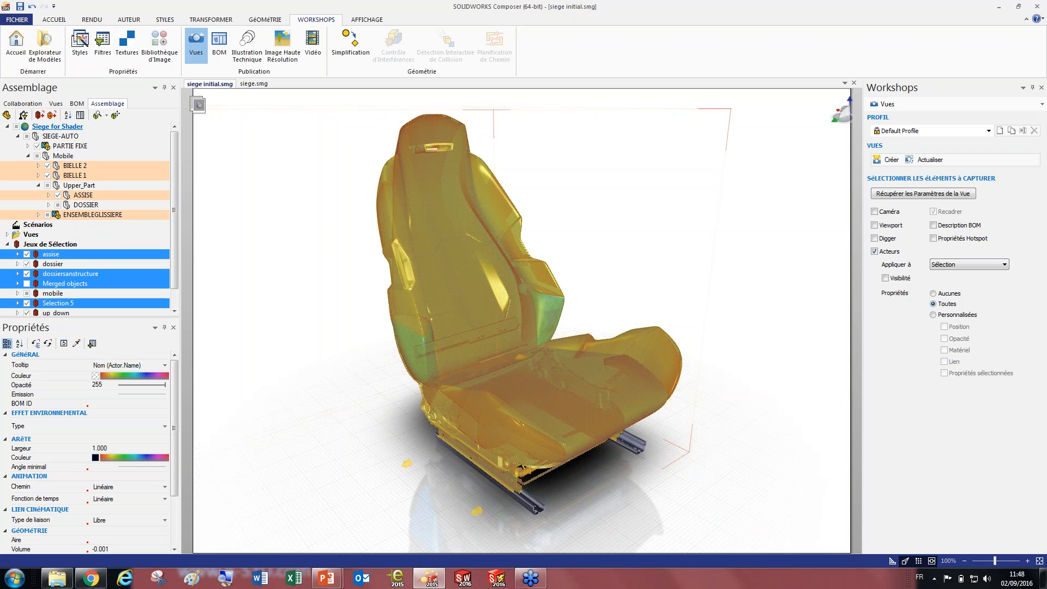
{"action": "left_click", "coordinate": [7, 116]}
{"action": "left_click", "coordinate": [69, 156]}
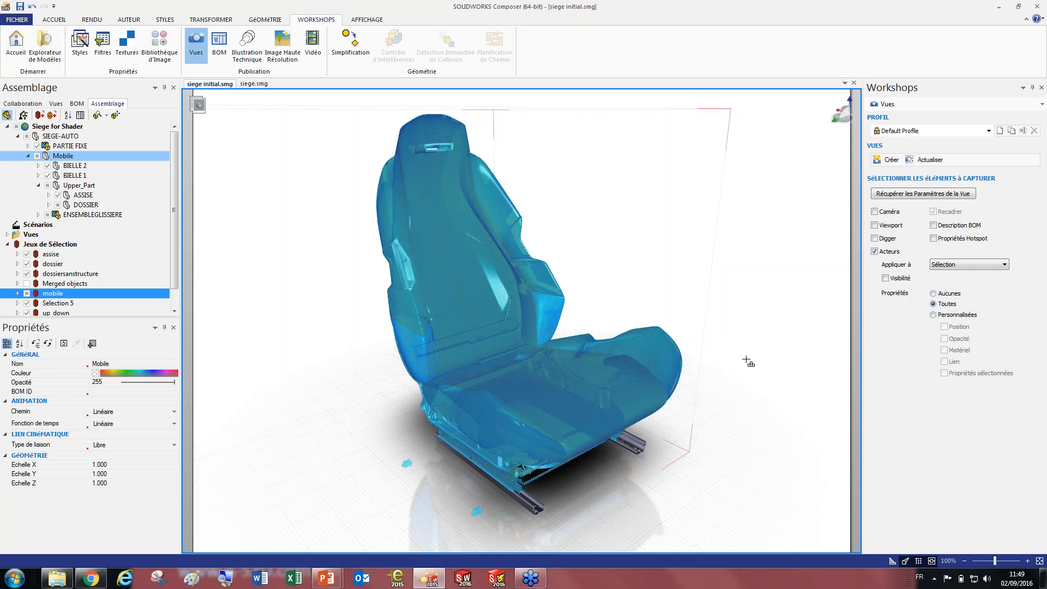
{"action": "left_click", "coordinate": [750, 326]}
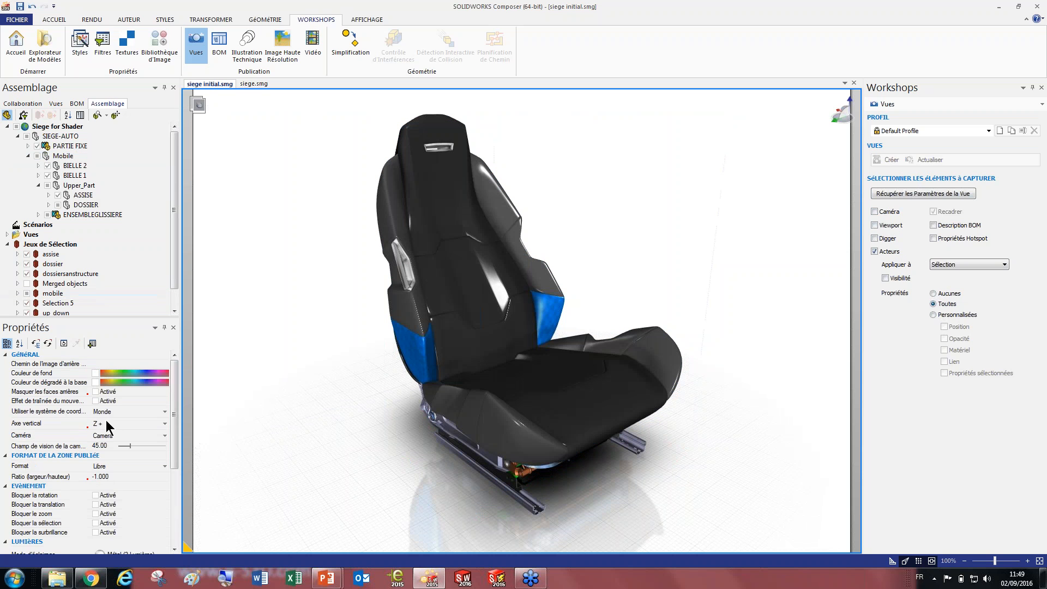
{"action": "mouse_move", "coordinate": [173, 388]}
{"action": "left_mouse_down"}
{"action": "mouse_move", "coordinate": [180, 480]}
{"action": "mouse_move", "coordinate": [180, 380]}
{"action": "left_mouse_up"}
Apply the actor capture to Sélection, select the mobile set and switch the captured properties to Personnalisées
{"action": "left_click", "coordinate": [973, 265]}
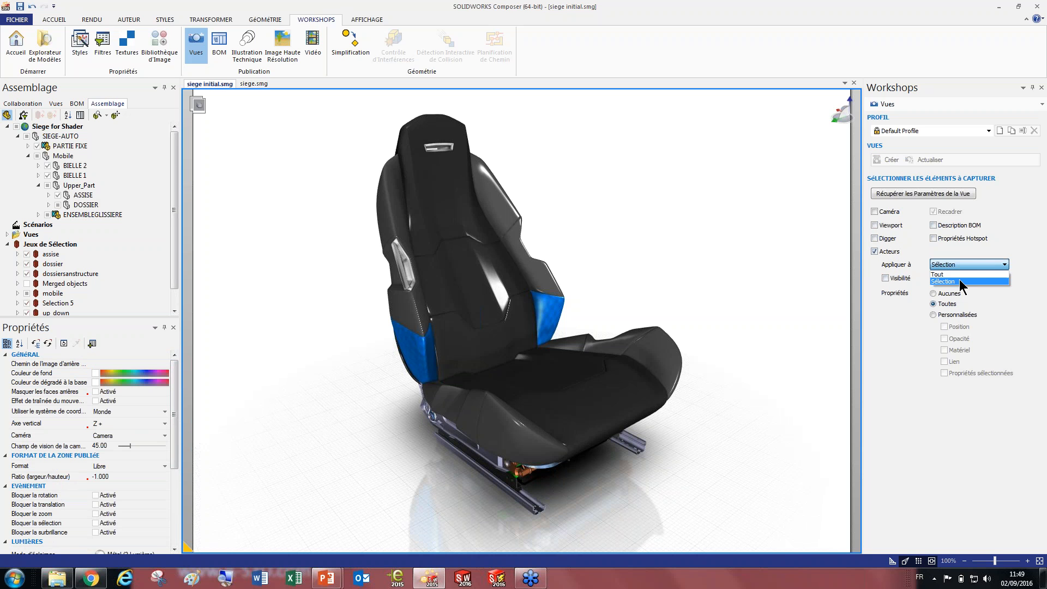
{"action": "left_click", "coordinate": [960, 280]}
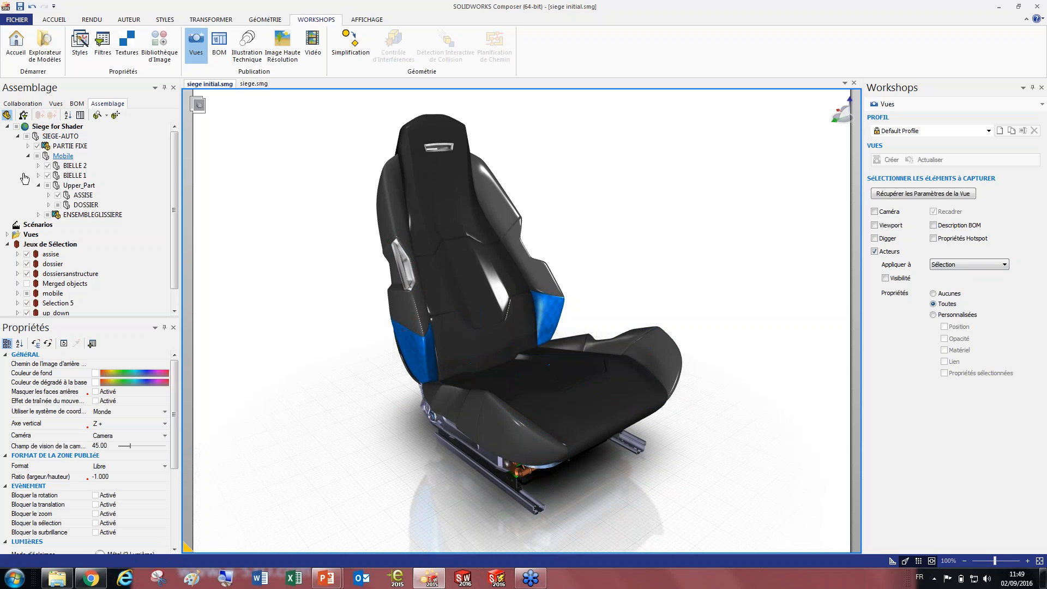
{"action": "left_click", "coordinate": [53, 294]}
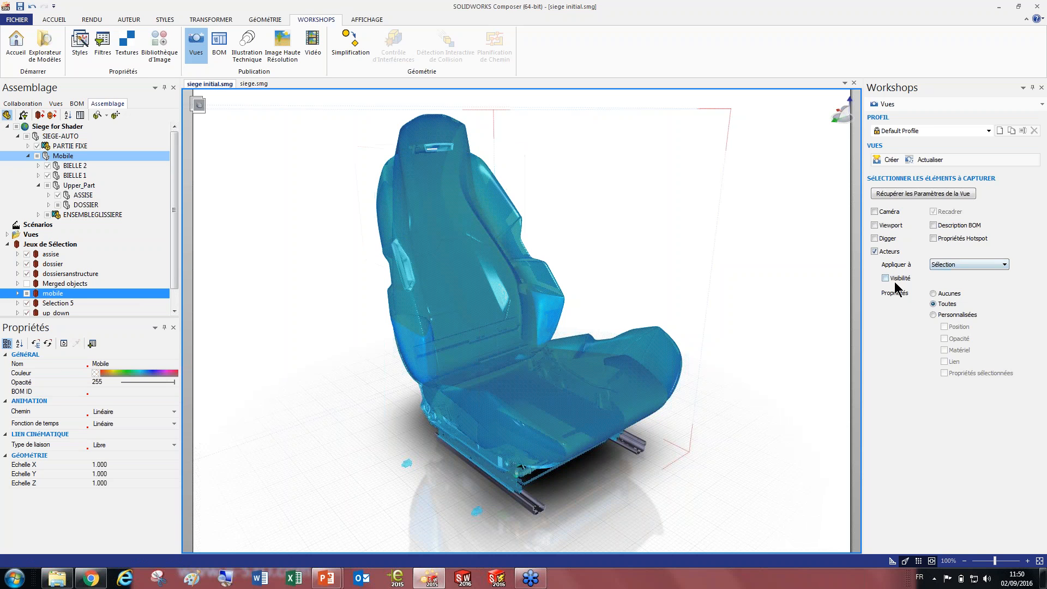
{"action": "left_click", "coordinate": [940, 295]}
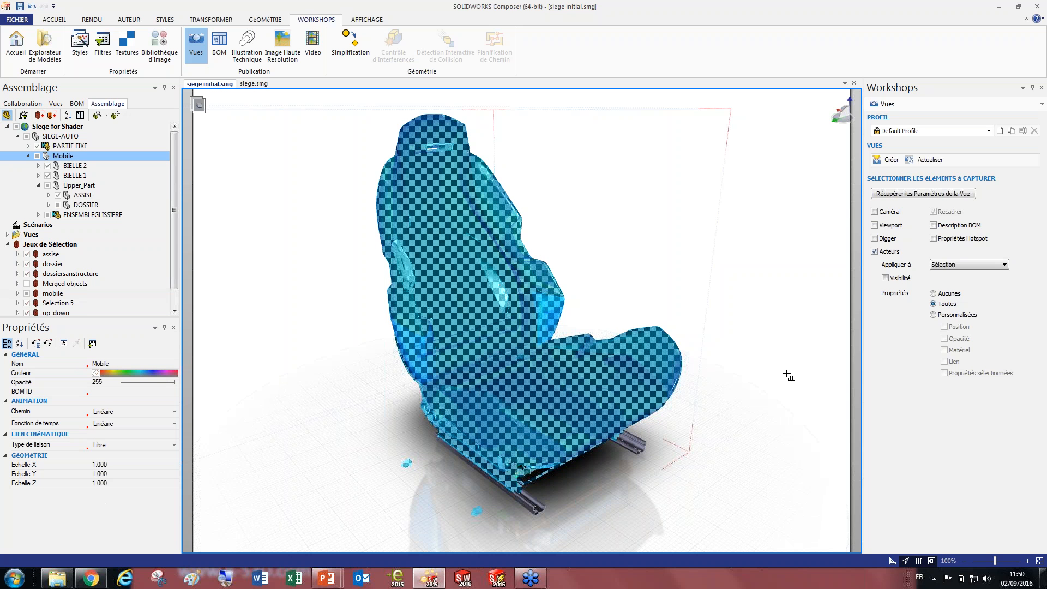
{"action": "left_click", "coordinate": [941, 315]}
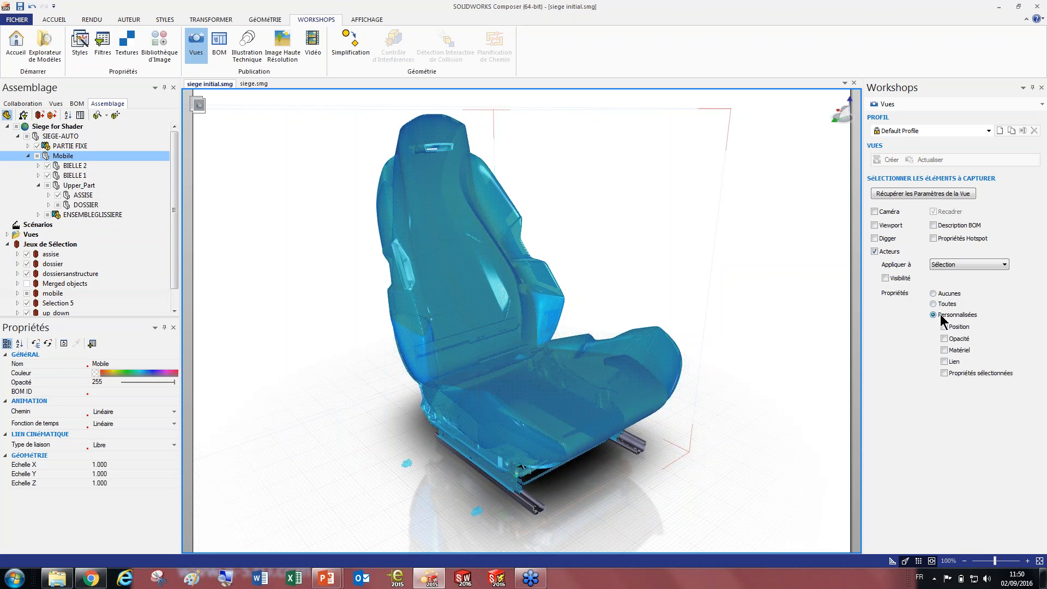
Try the Propriétés sélectionnées capture option with Fonction de temps, Opacité and Echelle X chosen, and switch it off again
{"action": "left_click", "coordinate": [944, 374]}
{"action": "left_click", "coordinate": [23, 383]}
{"action": "left_click", "coordinate": [30, 424]}
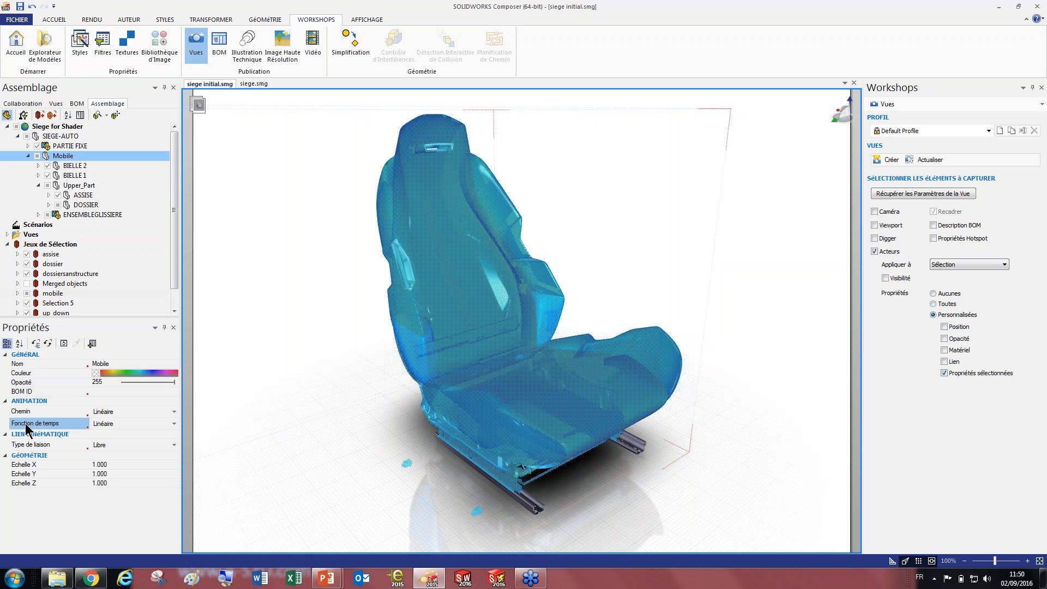
{"action": "left_click", "coordinate": [33, 383], "text": "ctrl"}
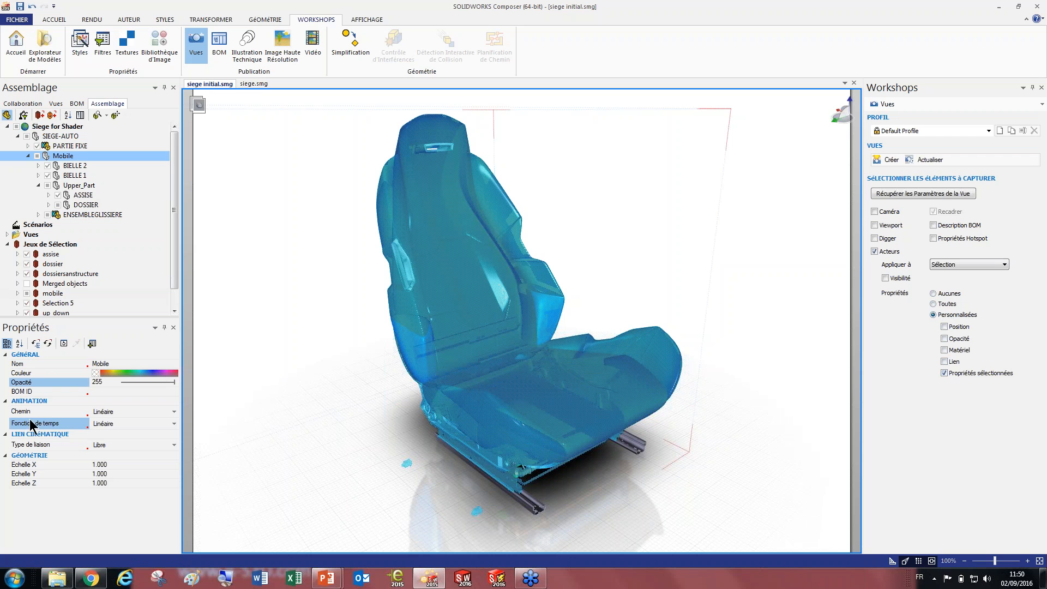
{"action": "left_click", "coordinate": [28, 466], "text": "ctrl"}
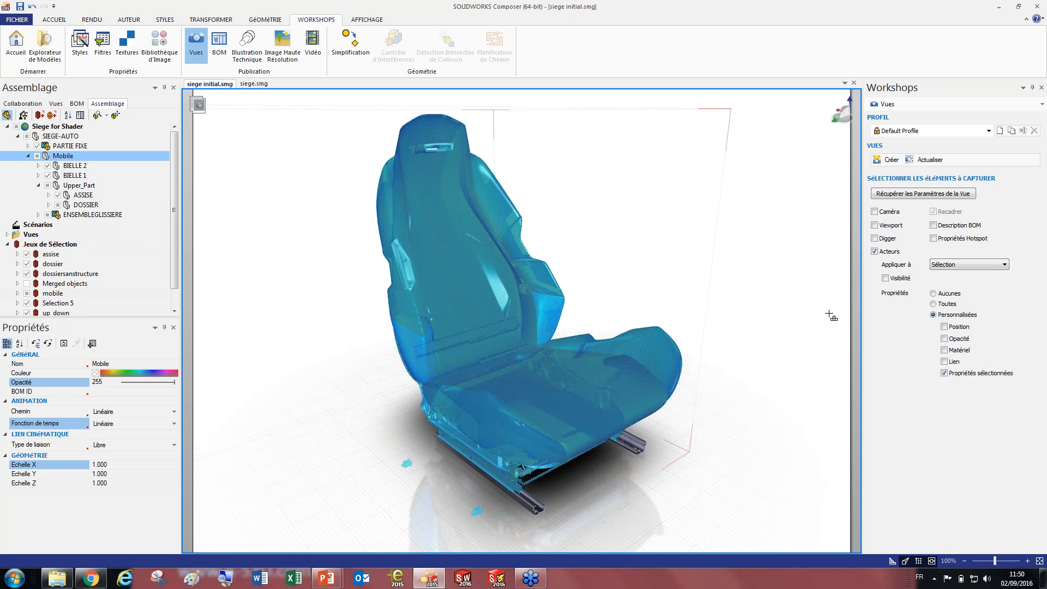
{"action": "left_click", "coordinate": [944, 374]}
Create a view that captures only the Position of the Mobile subassembly and name it "position arr"
{"action": "left_click", "coordinate": [944, 326]}
{"action": "left_click", "coordinate": [887, 161]}
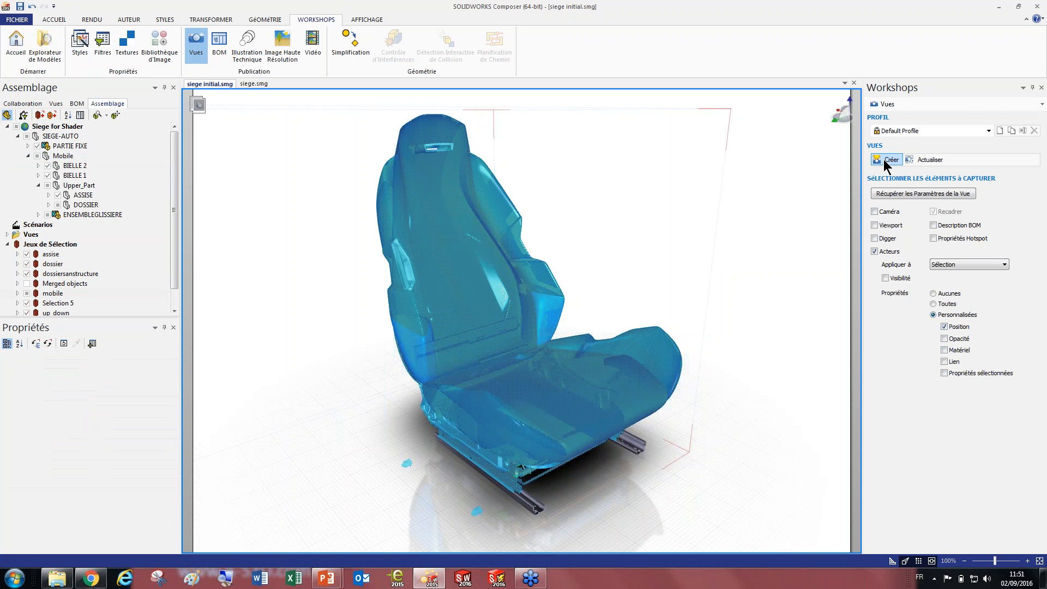
{"action": "left_click", "coordinate": [56, 103]}
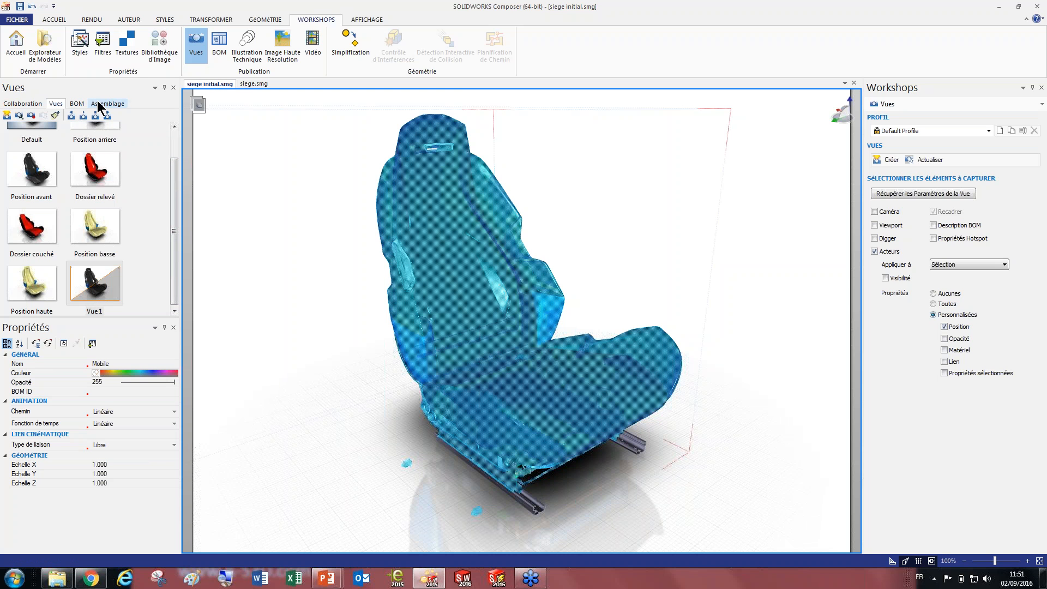
{"action": "left_click", "coordinate": [93, 312]}
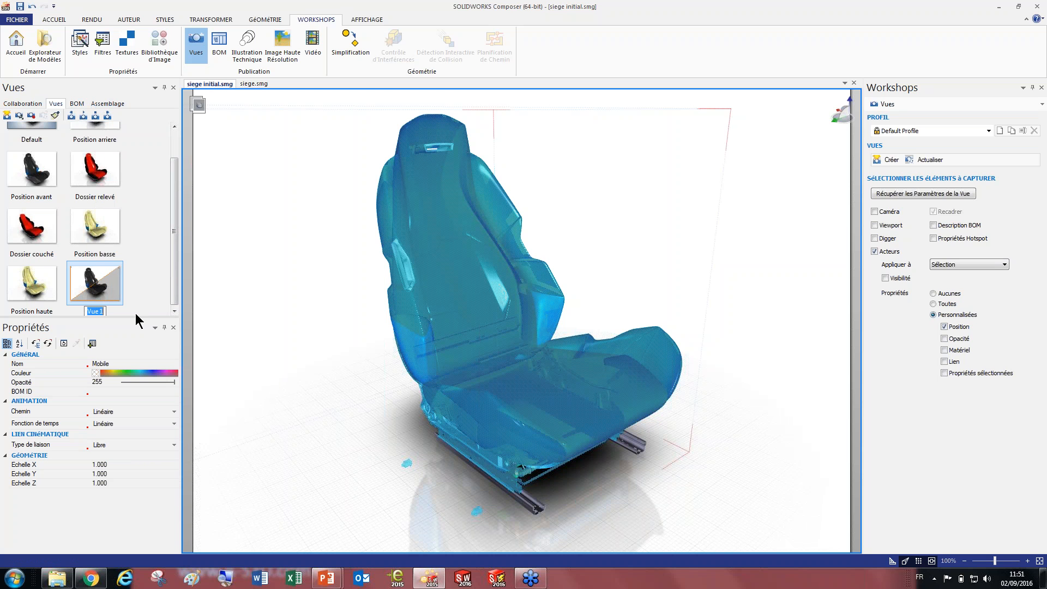
{"action": "type", "text": "position arr"}
{"action": "key", "text": "Return"}
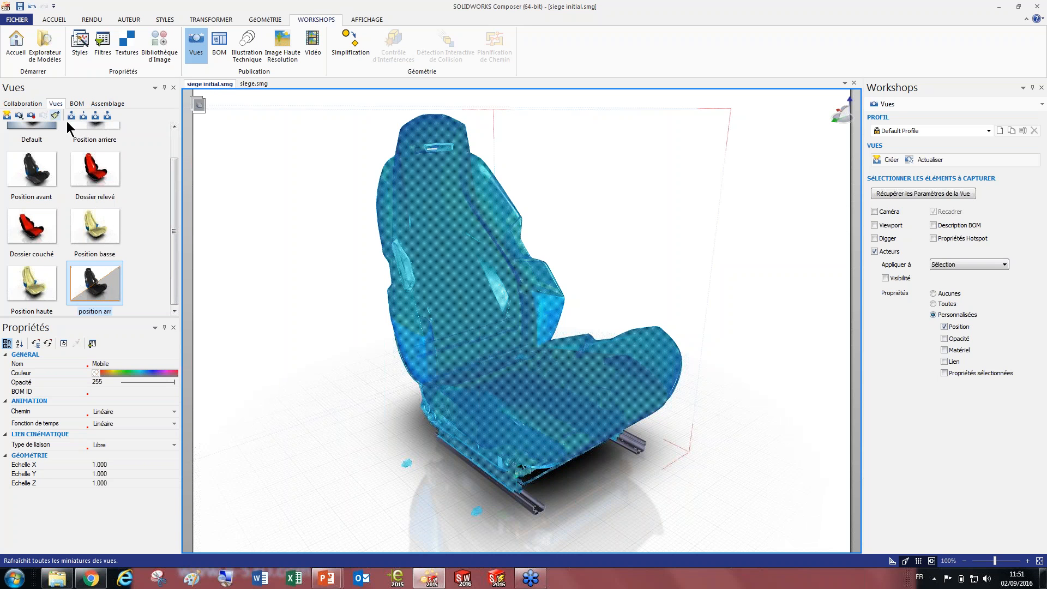
Restore the Position avant view, create a position-only view of the Mobile subassembly from it and name it "position avt"
{"action": "left_click_drag", "start_coordinate": [46, 168], "coordinate": [336, 188]}
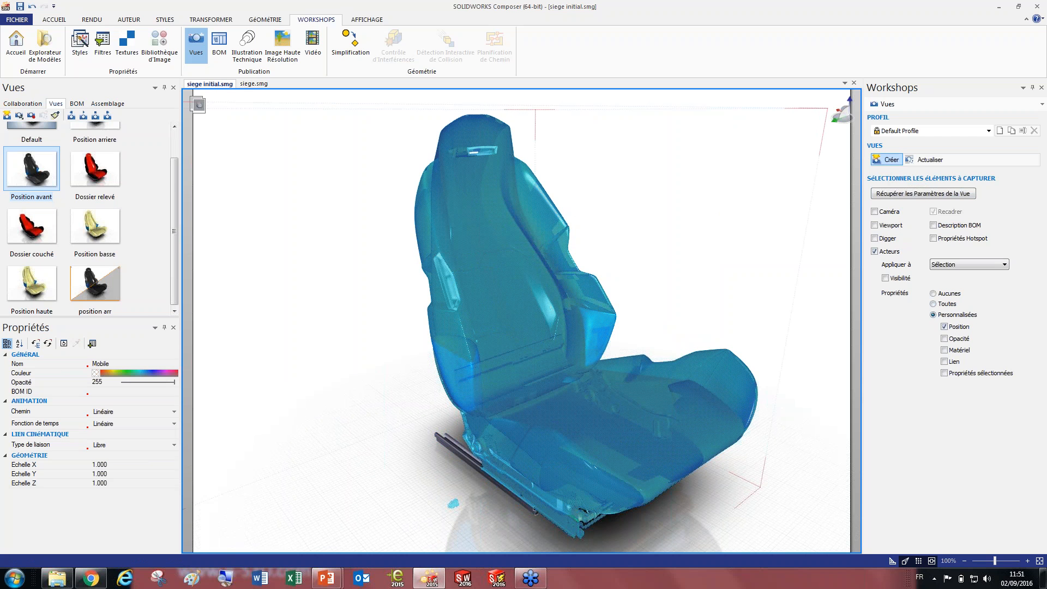
{"action": "left_click", "coordinate": [876, 159]}
{"action": "left_click", "coordinate": [32, 311]}
{"action": "type", "text": "position ava"}
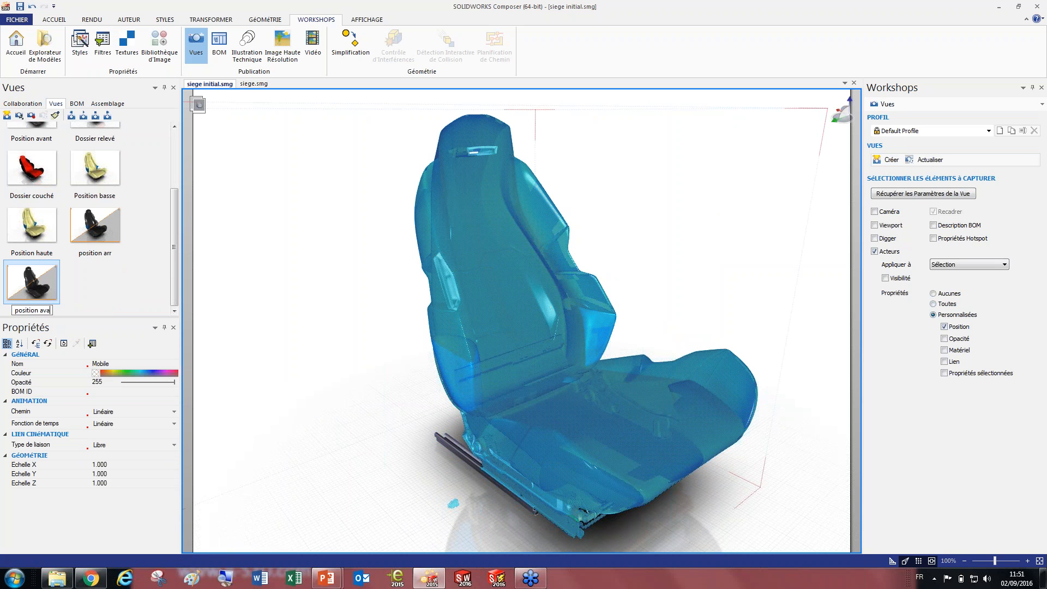
{"action": "key", "text": "BackSpace"}
{"action": "type", "text": "t"}
{"action": "key", "text": "Return"}
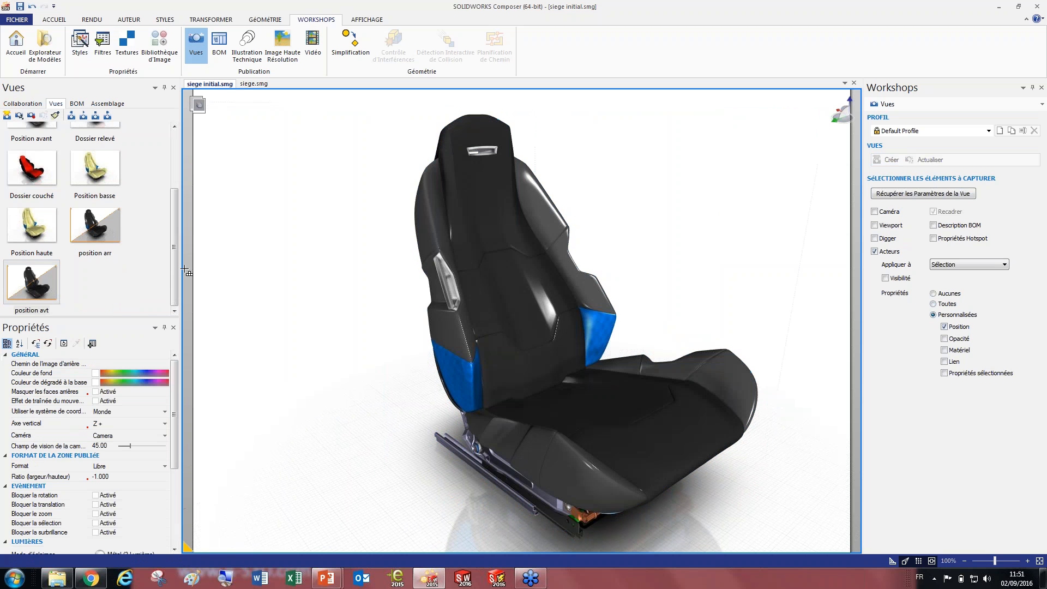
Restore the Default view and apply the position arr and position avt views to it in turn
{"action": "scroll", "coordinate": [101, 261], "scroll_direction": "up", "scroll_amount": 3}
{"action": "left_click_drag", "start_coordinate": [32, 146], "coordinate": [304, 219]}
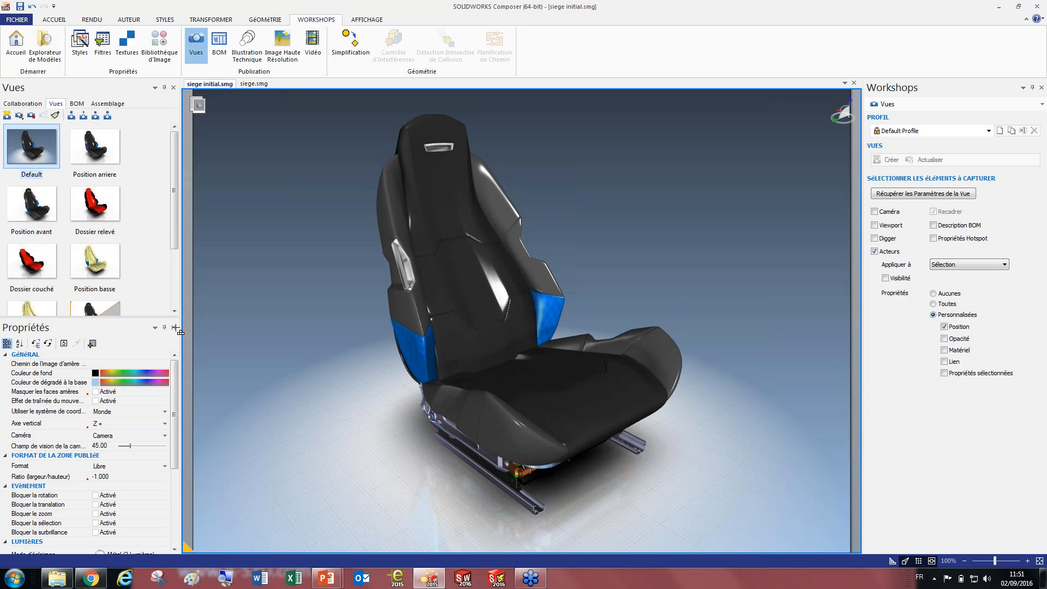
{"action": "left_click_drag", "start_coordinate": [178, 186], "coordinate": [179, 243]}
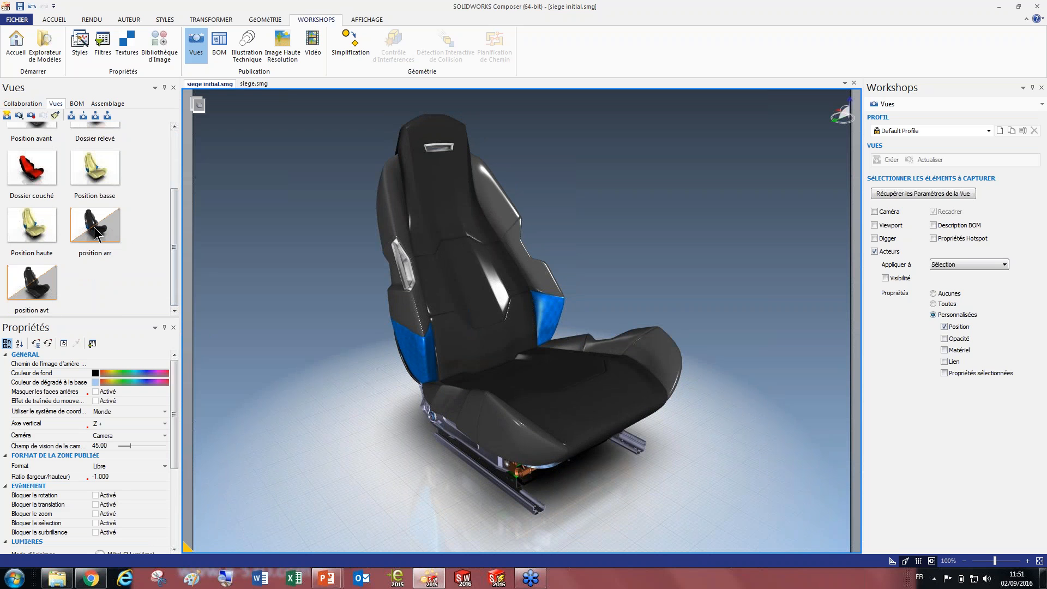
{"action": "mouse_move", "coordinate": [94, 227]}
{"action": "left_mouse_down"}
{"action": "mouse_move", "coordinate": [297, 233]}
{"action": "mouse_move", "coordinate": [299, 257]}
{"action": "left_mouse_up"}
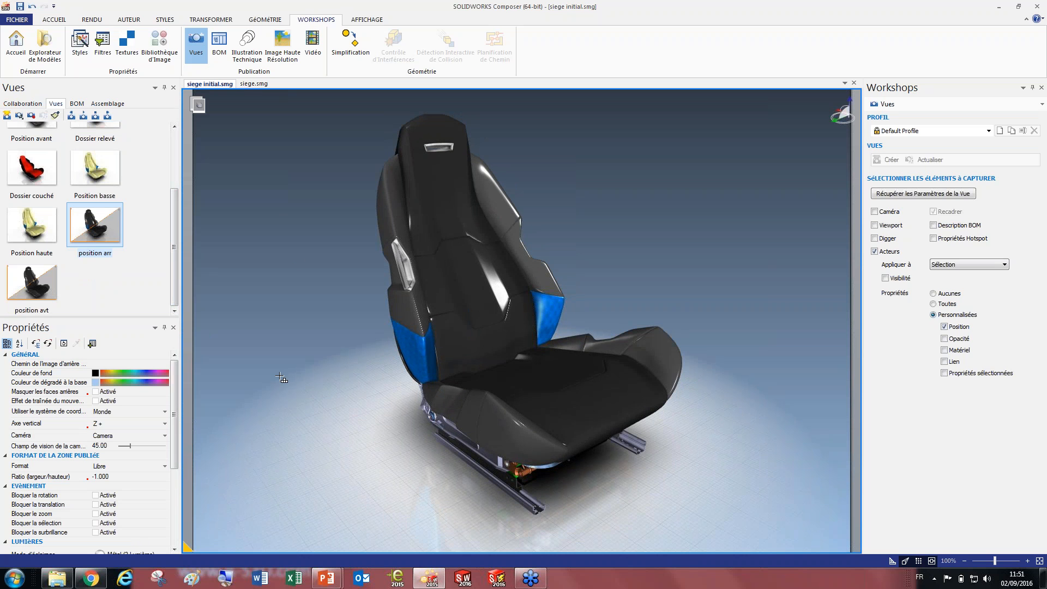
{"action": "left_click_drag", "start_coordinate": [22, 287], "coordinate": [316, 310]}
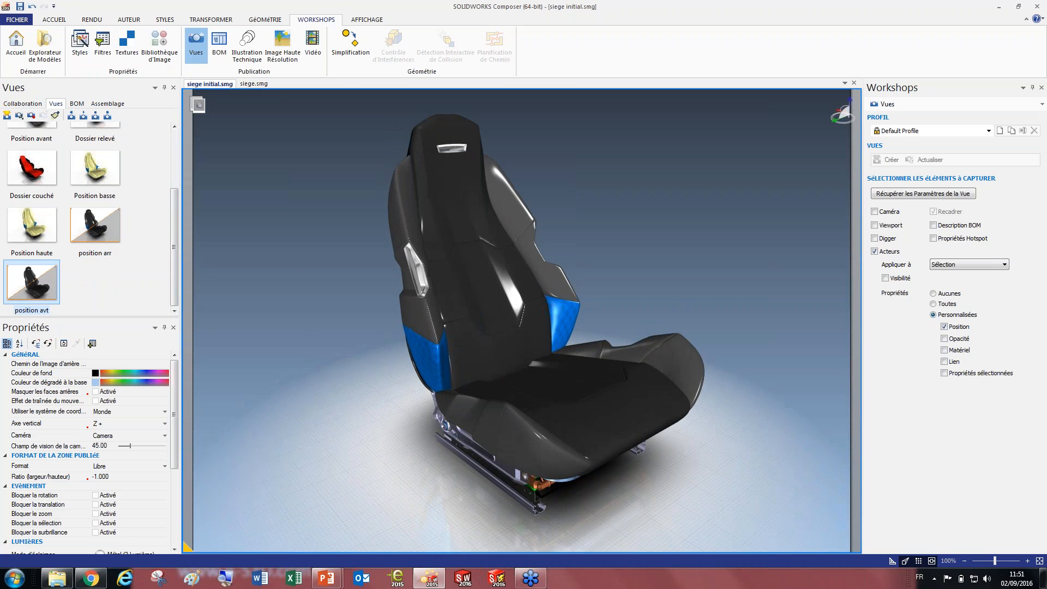
Alternate between the position arr and position avt views to compare the seat's movement, finishing on position arr
{"action": "left_click", "coordinate": [103, 233]}
{"action": "left_click_drag", "start_coordinate": [102, 233], "coordinate": [319, 243]}
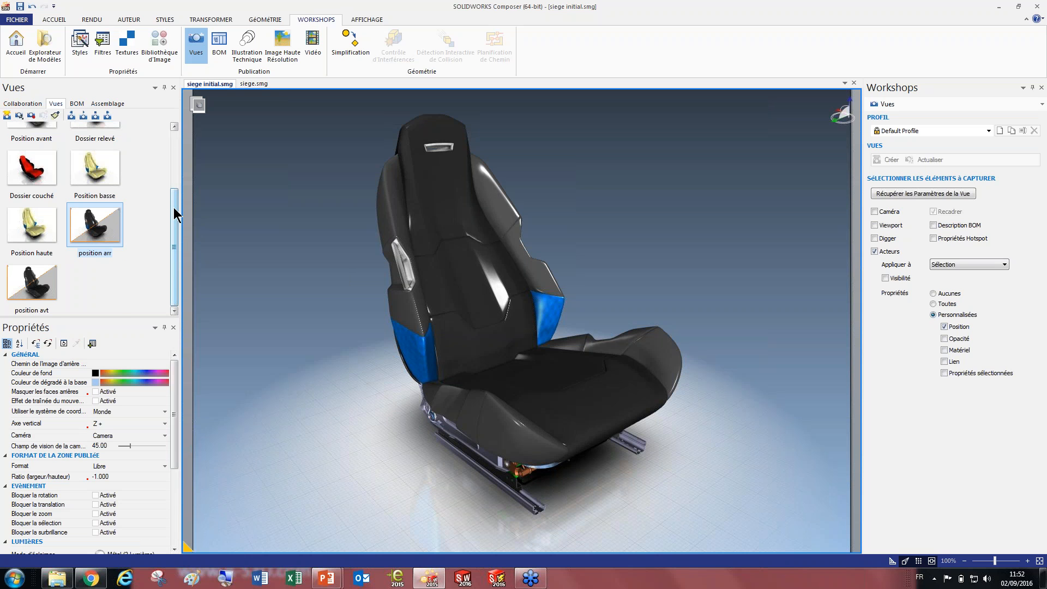
{"action": "scroll", "coordinate": [175, 214], "scroll_direction": "up", "scroll_amount": 3}
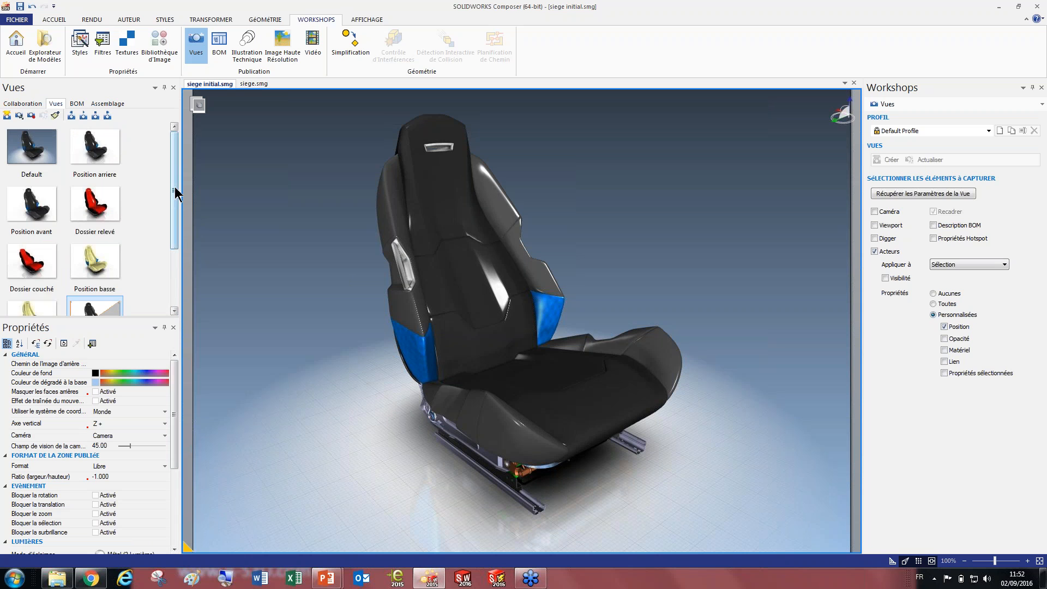
{"action": "scroll", "coordinate": [178, 182], "scroll_direction": "down", "scroll_amount": 3}
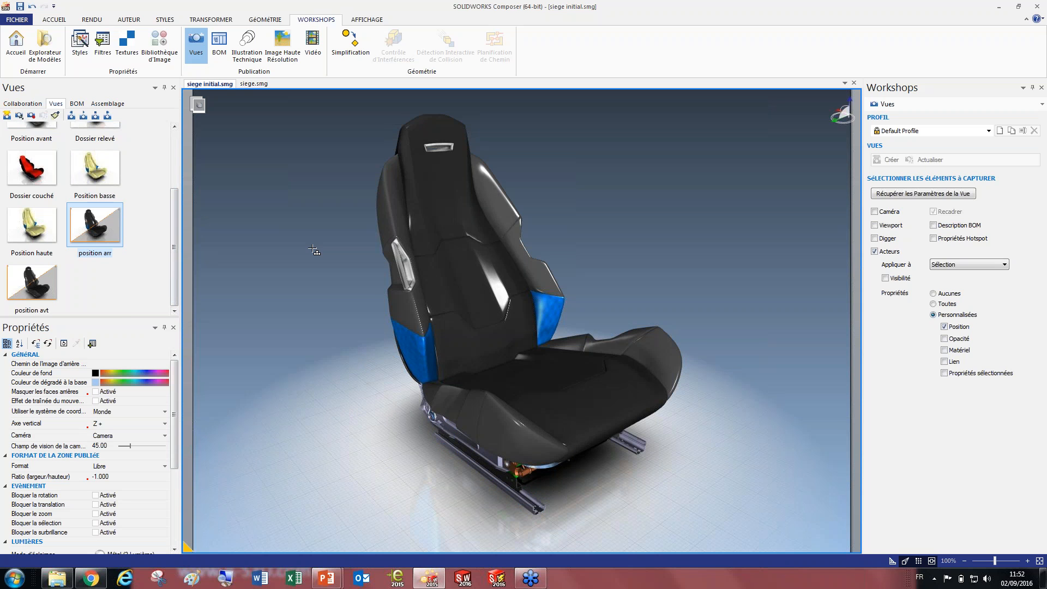
{"action": "left_click_drag", "start_coordinate": [98, 229], "coordinate": [296, 225]}
{"action": "left_click_drag", "start_coordinate": [36, 282], "coordinate": [305, 284]}
{"action": "left_click_drag", "start_coordinate": [105, 221], "coordinate": [307, 213]}
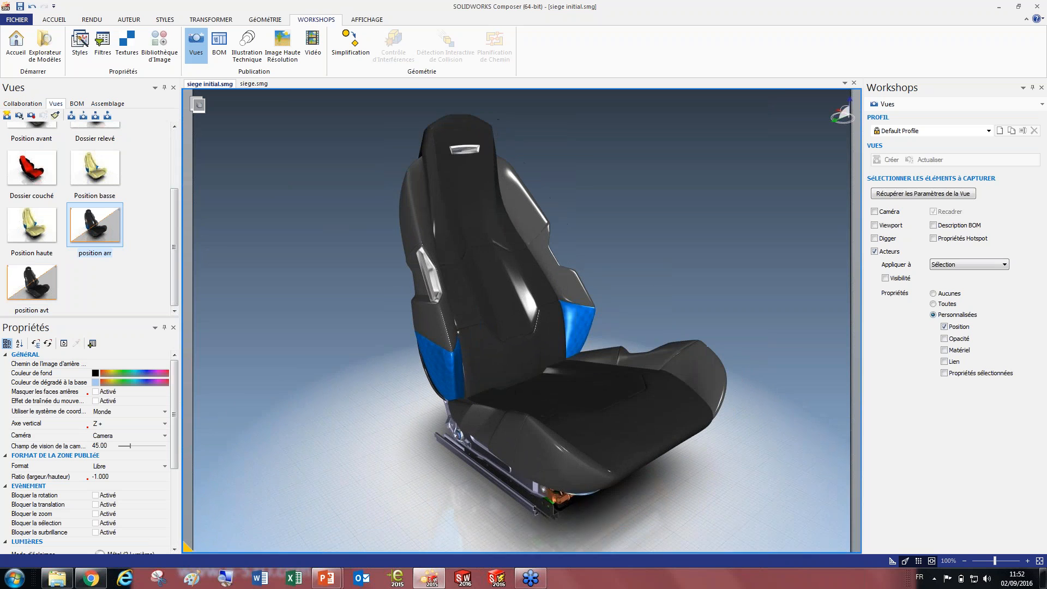
Restore the Dossier relevé view and select the dossier selection set in the assembly structure
{"action": "left_click_drag", "start_coordinate": [175, 218], "coordinate": [175, 151]}
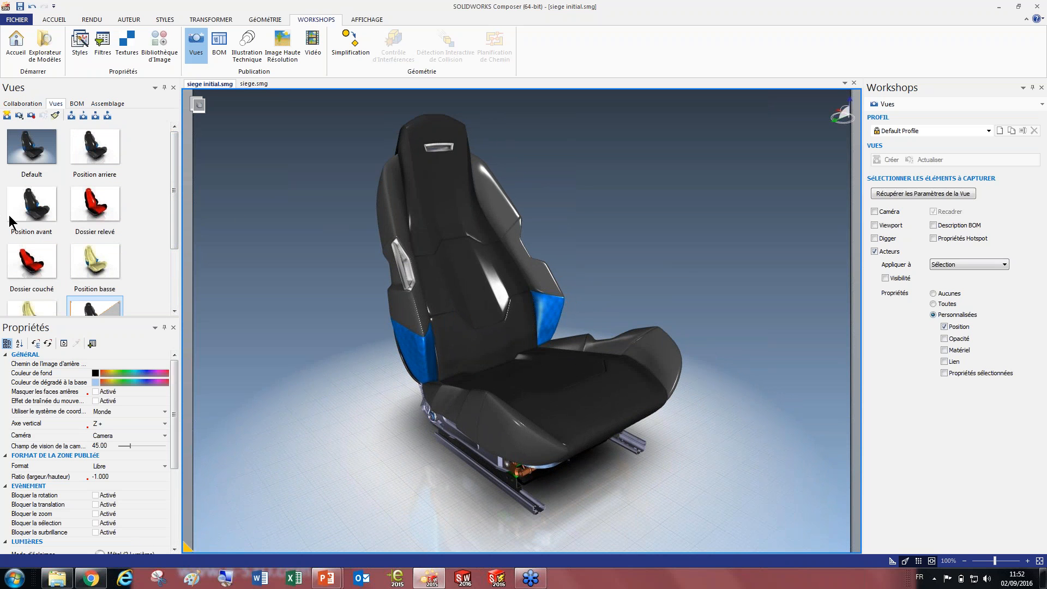
{"action": "left_click", "coordinate": [90, 208]}
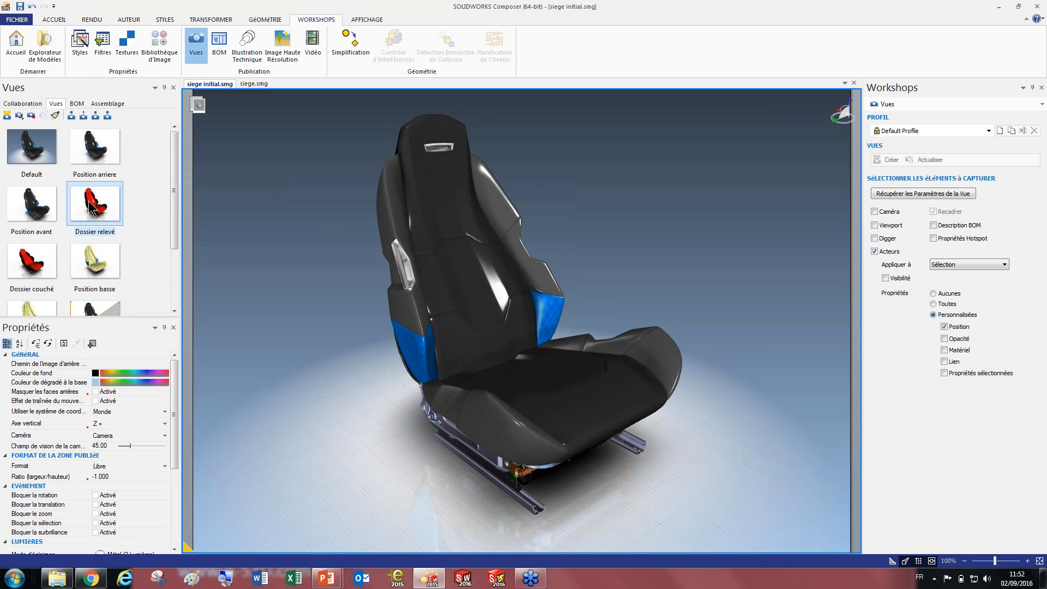
{"action": "left_click_drag", "start_coordinate": [89, 203], "coordinate": [284, 216]}
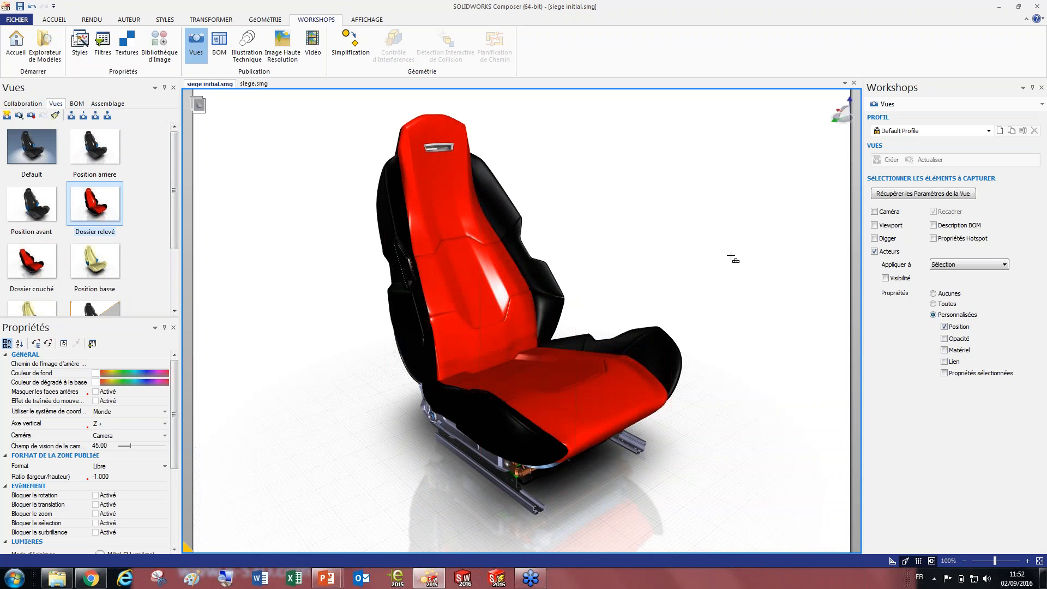
{"action": "left_click", "coordinate": [107, 104]}
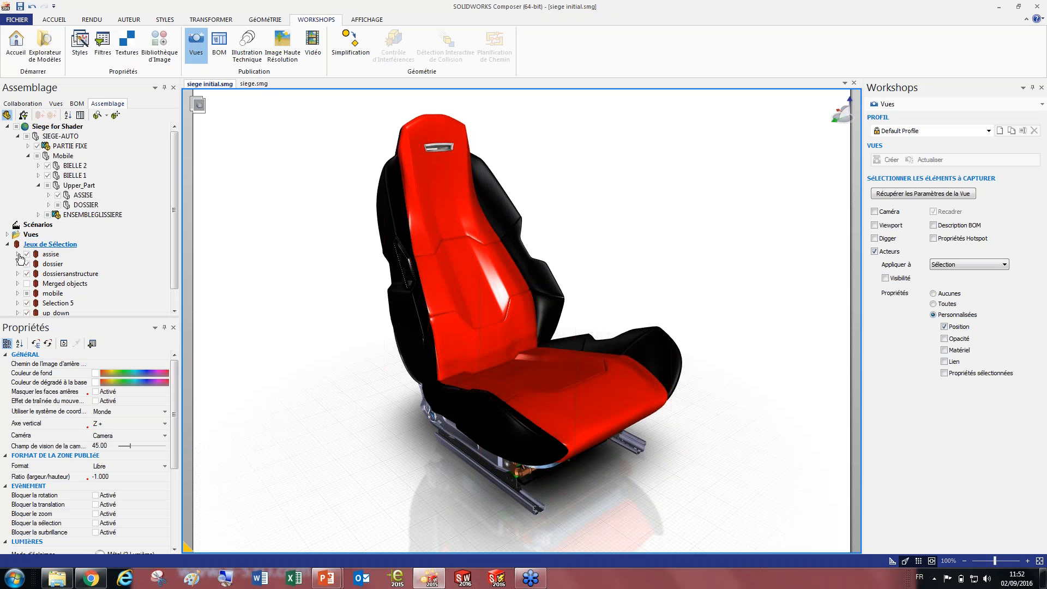
{"action": "left_click", "coordinate": [61, 265]}
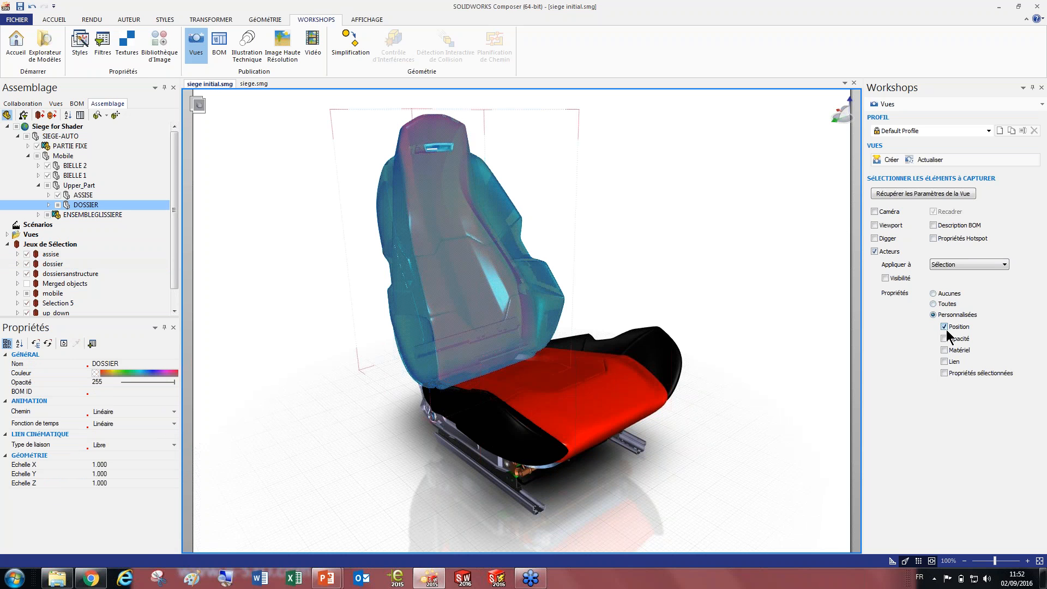
Create a position-only view of the selected DOSSIER subassembly and name it "dossier rel"
{"action": "left_click", "coordinate": [890, 158]}
{"action": "left_click", "coordinate": [57, 103]}
{"action": "left_click", "coordinate": [94, 294]}
{"action": "left_click", "coordinate": [95, 310]}
{"action": "type", "text": "dossier rel"}
{"action": "key", "text": "Return"}
{"action": "left_click", "coordinate": [157, 280]}
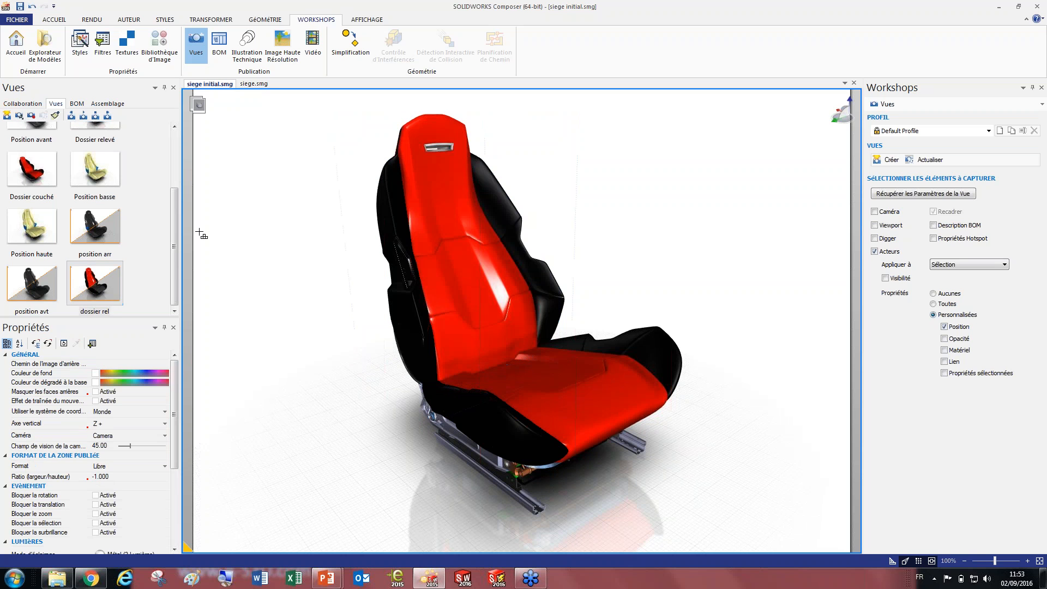
Restore the Dossier couché view, create a position-only view of the dossier selection set from it and name it "dossier couch"
{"action": "scroll", "coordinate": [96, 180], "scroll_direction": "up", "scroll_amount": 3}
{"action": "left_click_drag", "start_coordinate": [37, 243], "coordinate": [340, 241]}
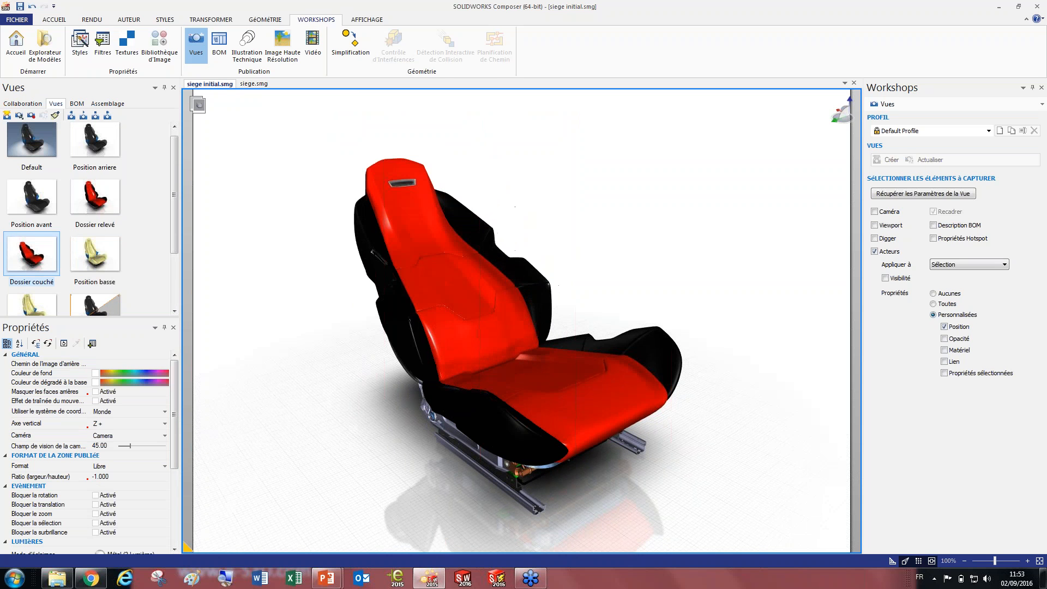
{"action": "left_click", "coordinate": [107, 103]}
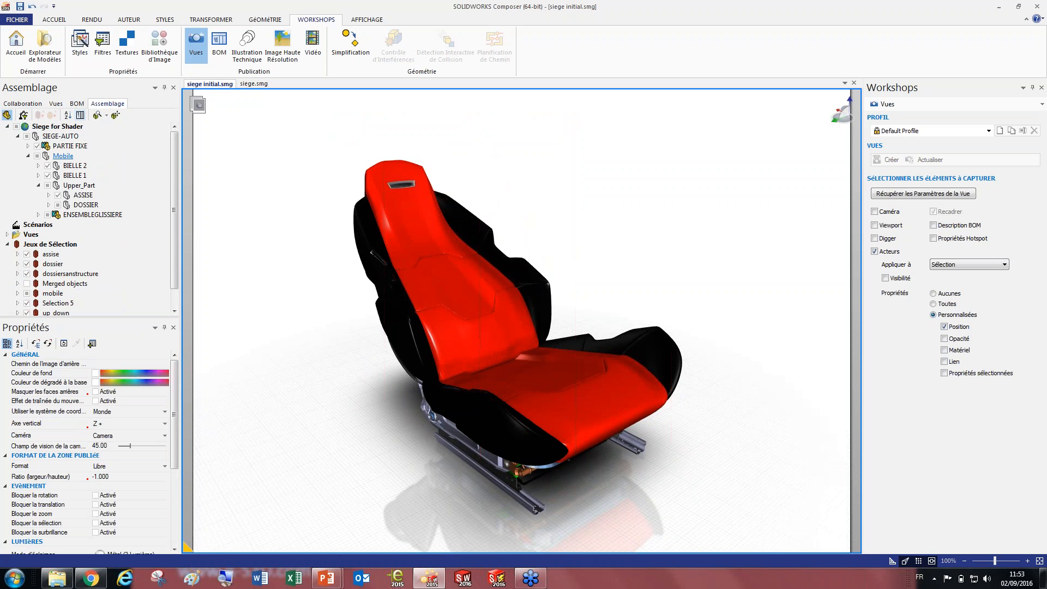
{"action": "left_click", "coordinate": [55, 255]}
{"action": "left_click", "coordinate": [80, 266]}
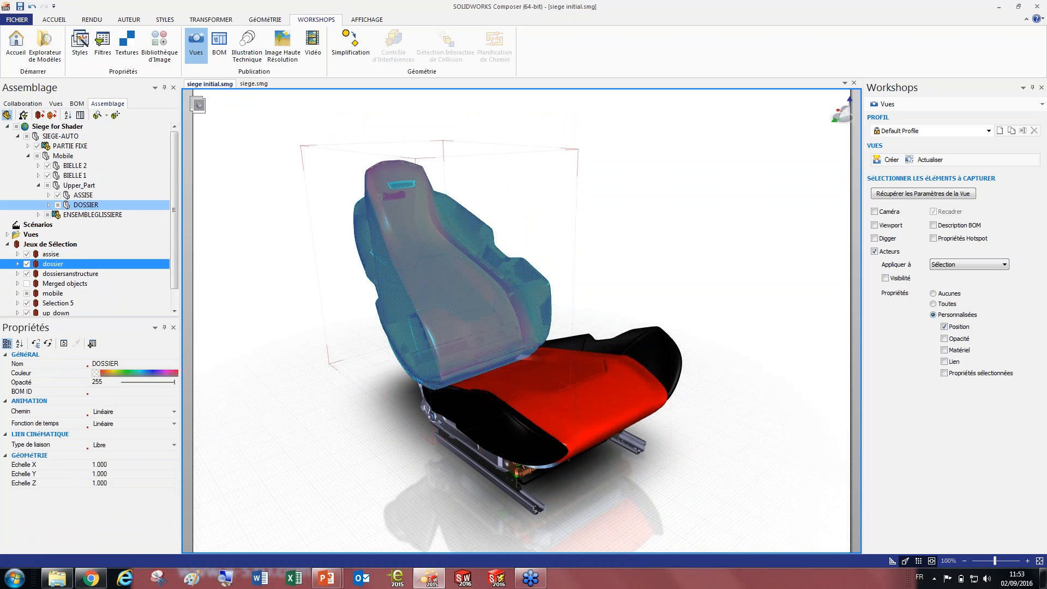
{"action": "left_click", "coordinate": [56, 104]}
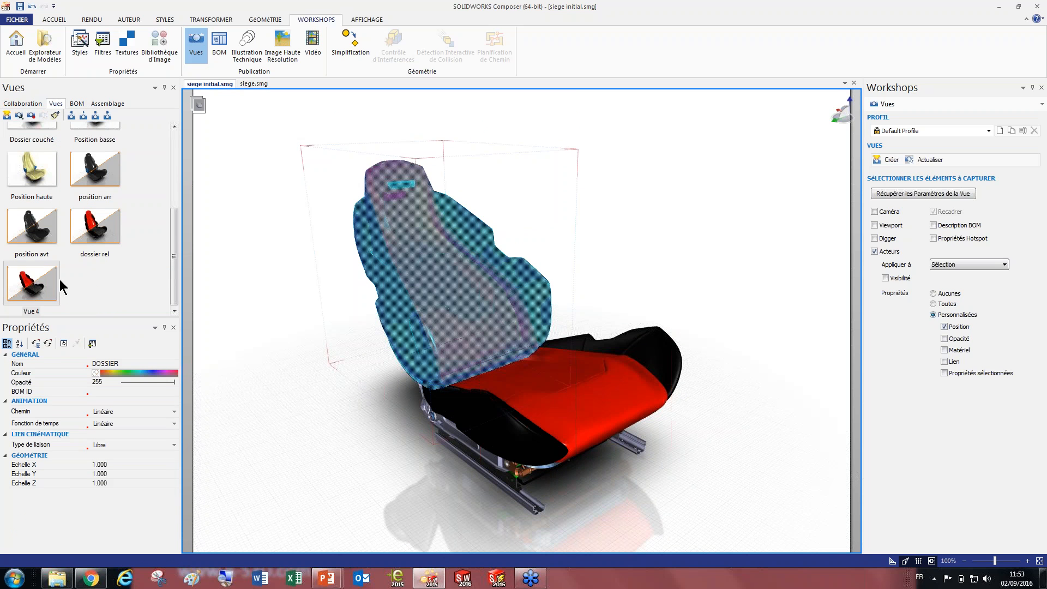
{"action": "left_click", "coordinate": [27, 301]}
{"action": "type", "text": "dossier couch"}
{"action": "left_click", "coordinate": [262, 303]}
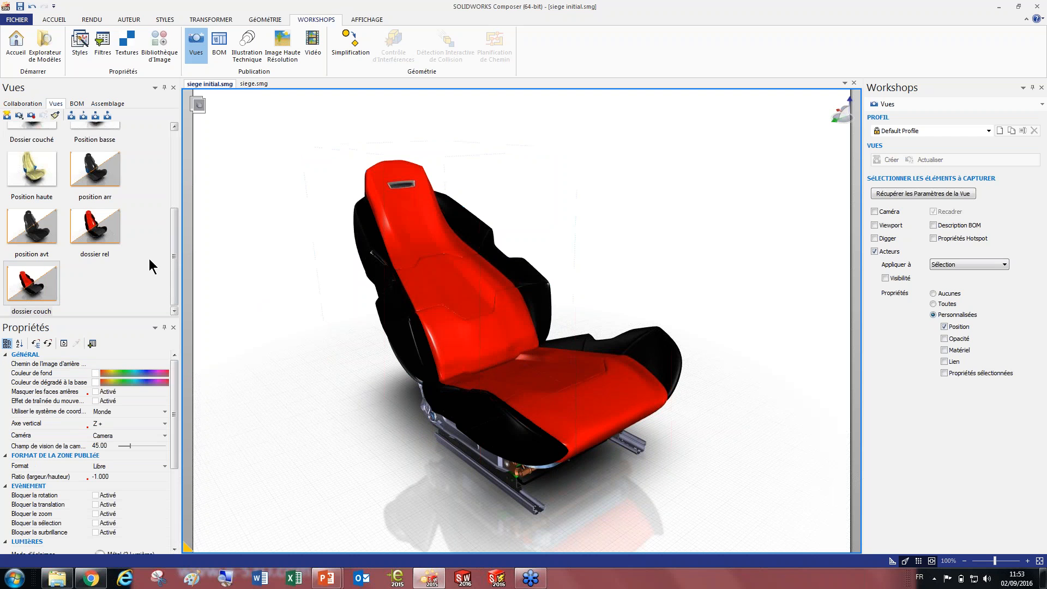
Restore the Default view and apply the dossier rel and dossier couch views to it in turn
{"action": "mouse_move", "coordinate": [175, 281]}
{"action": "left_mouse_down"}
{"action": "mouse_move", "coordinate": [180, 206]}
{"action": "mouse_move", "coordinate": [175, 289]}
{"action": "left_mouse_up"}
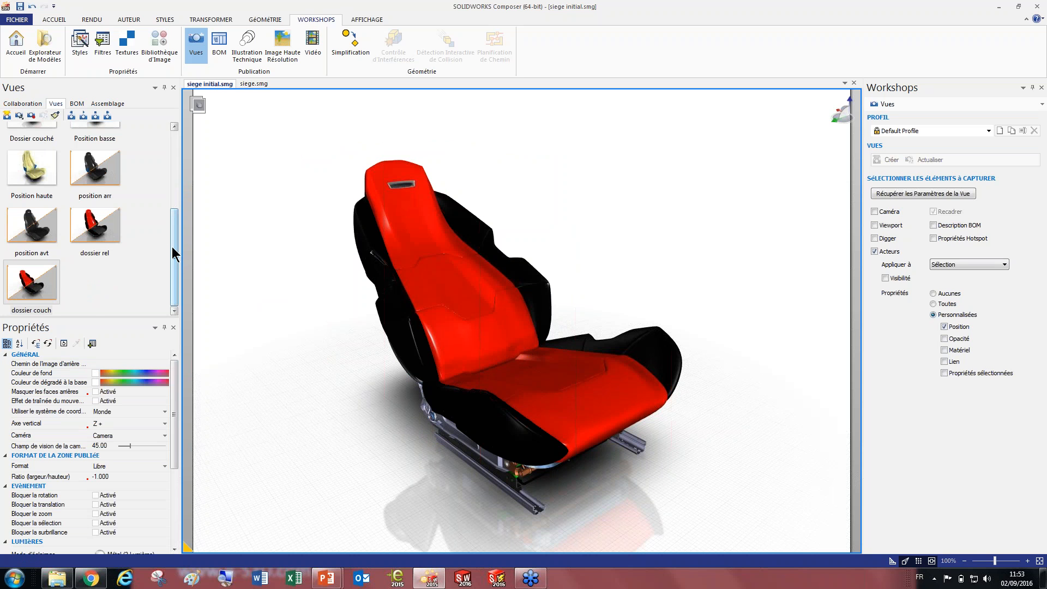
{"action": "scroll", "coordinate": [131, 215], "scroll_direction": "up", "scroll_amount": 3}
{"action": "left_click_drag", "start_coordinate": [23, 158], "coordinate": [280, 210]}
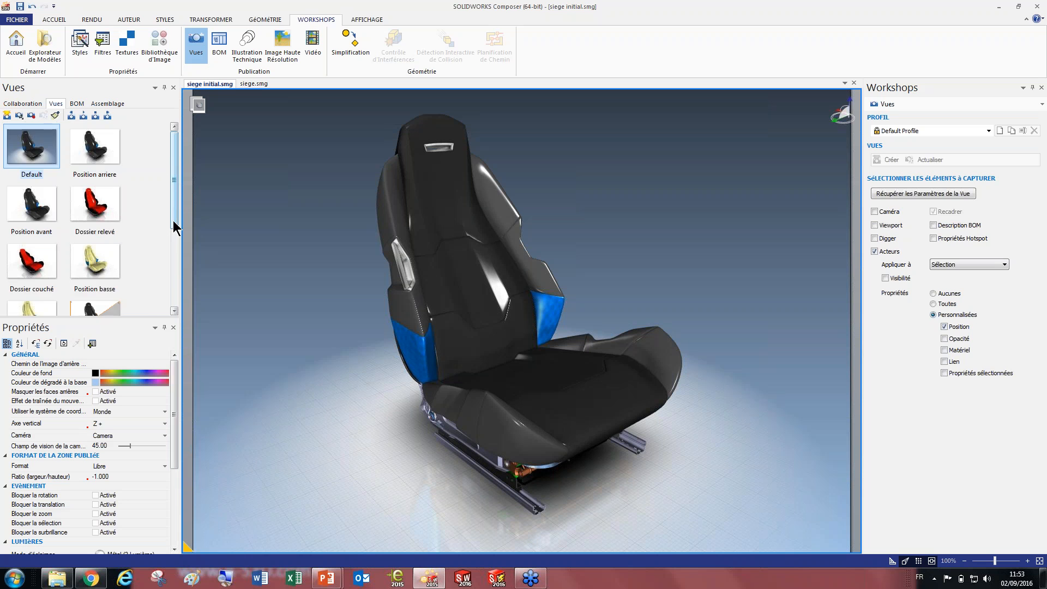
{"action": "scroll", "coordinate": [152, 284], "scroll_direction": "down", "scroll_amount": 3}
{"action": "left_click_drag", "start_coordinate": [100, 233], "coordinate": [194, 243]}
{"action": "left_click_drag", "start_coordinate": [32, 282], "coordinate": [246, 298]}
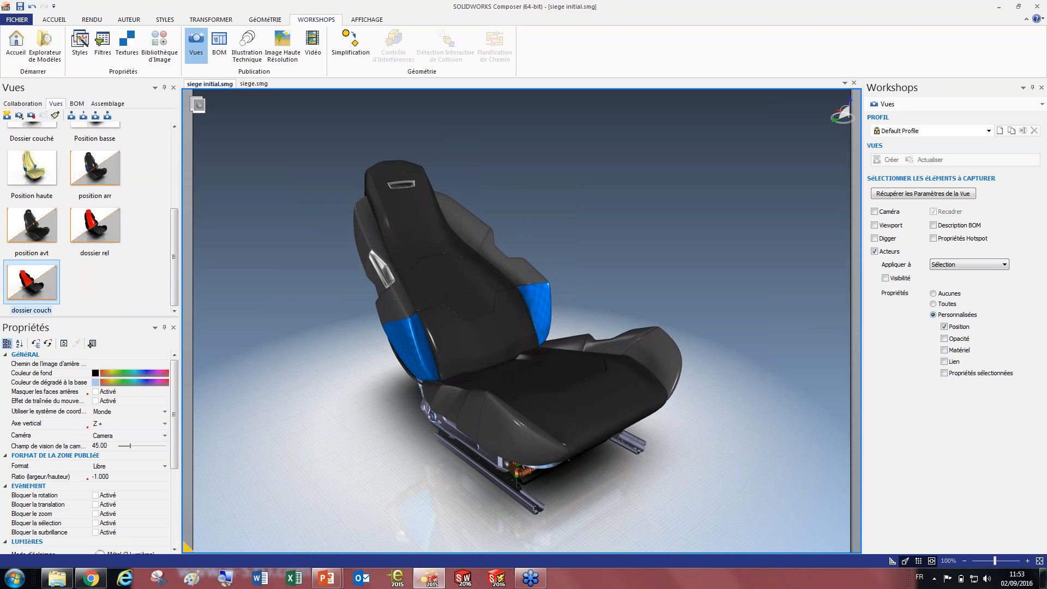
Switch from the Default view to the full Dossier couché view and back to compare what each one restores
{"action": "scroll", "coordinate": [81, 231], "scroll_direction": "up", "scroll_amount": 5}
{"action": "left_click", "coordinate": [22, 150]}
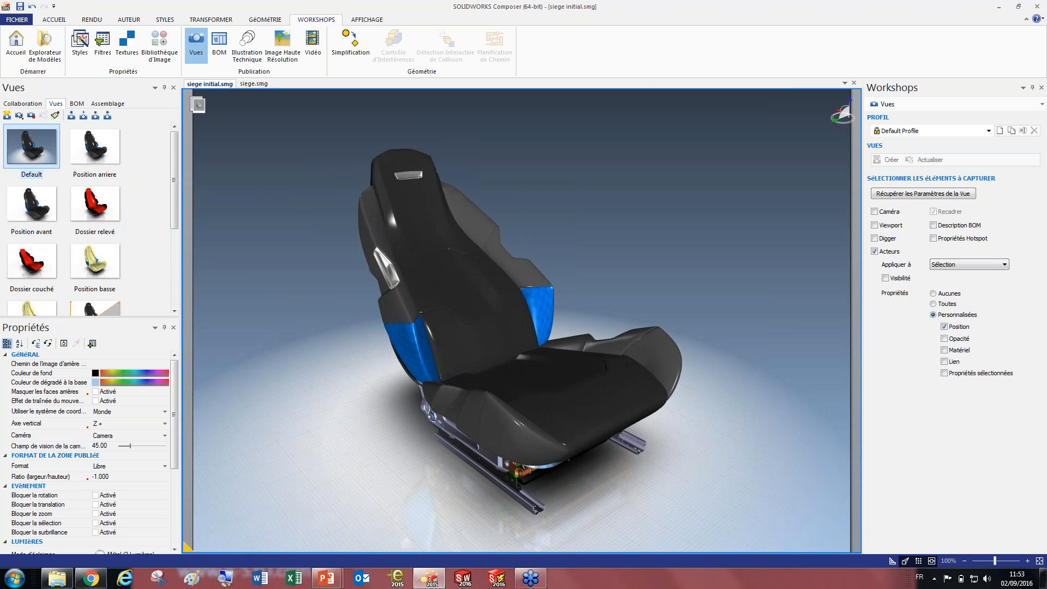
{"action": "left_click_drag", "start_coordinate": [30, 268], "coordinate": [273, 277]}
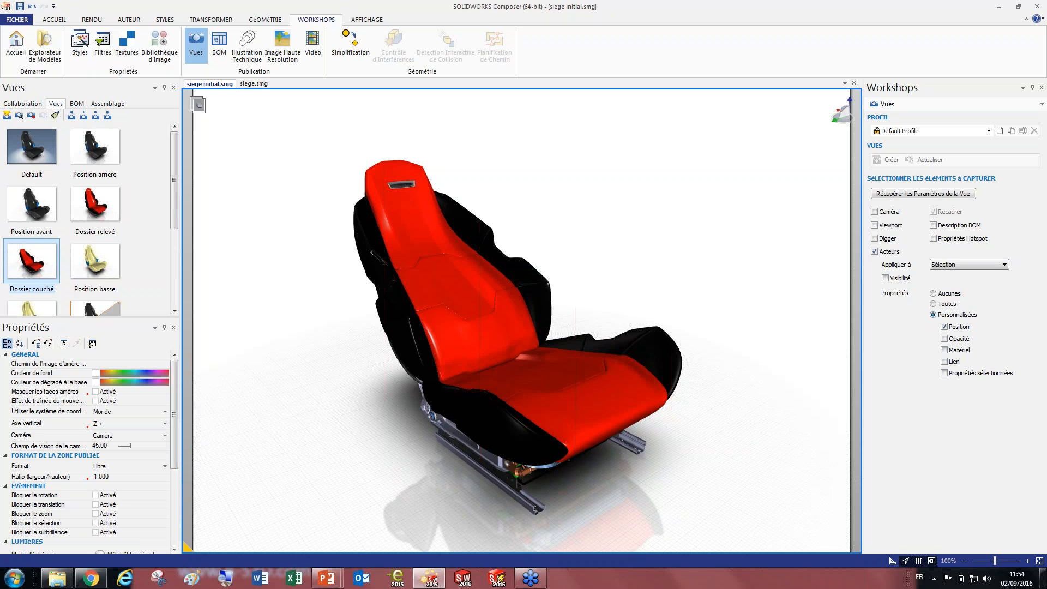
{"action": "scroll", "coordinate": [100, 253], "scroll_direction": "down", "scroll_amount": 5}
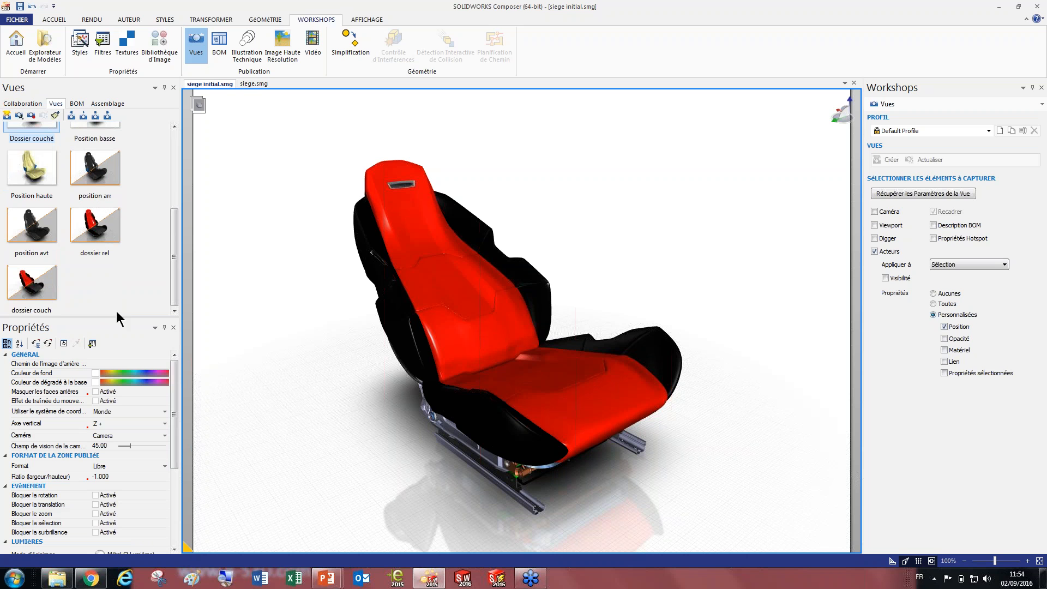
{"action": "scroll", "coordinate": [120, 289], "scroll_direction": "up", "scroll_amount": 3}
{"action": "scroll", "coordinate": [120, 283], "scroll_direction": "down", "scroll_amount": 1}
{"action": "scroll", "coordinate": [111, 197], "scroll_direction": "up", "scroll_amount": 3}
{"action": "left_click_drag", "start_coordinate": [35, 157], "coordinate": [291, 243]}
Restore the Position basse view and highlight the mobile selection set to check which parts it contains
{"action": "left_click", "coordinate": [104, 268]}
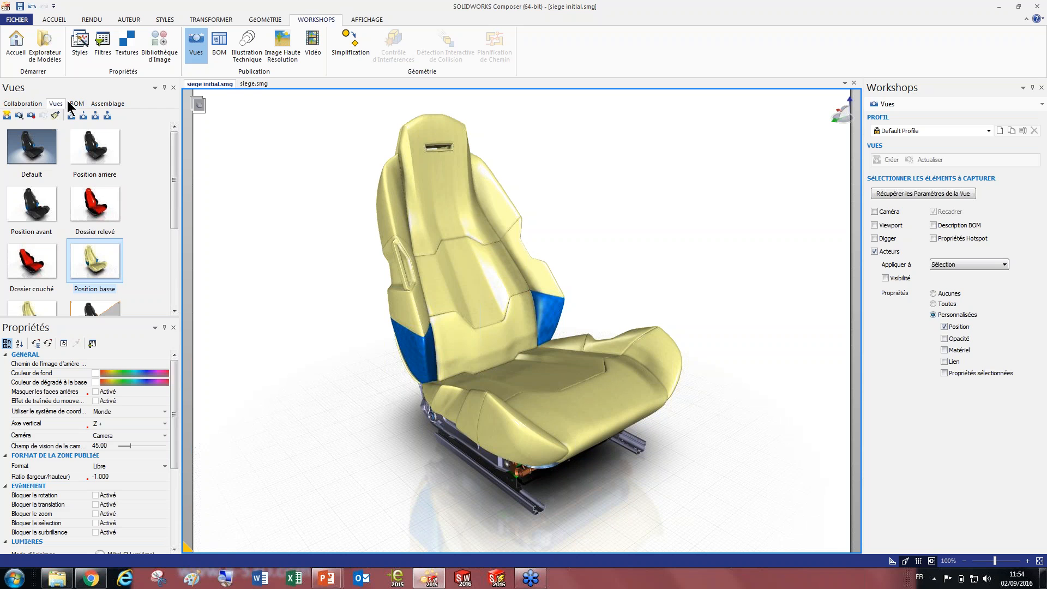
{"action": "left_click", "coordinate": [97, 104]}
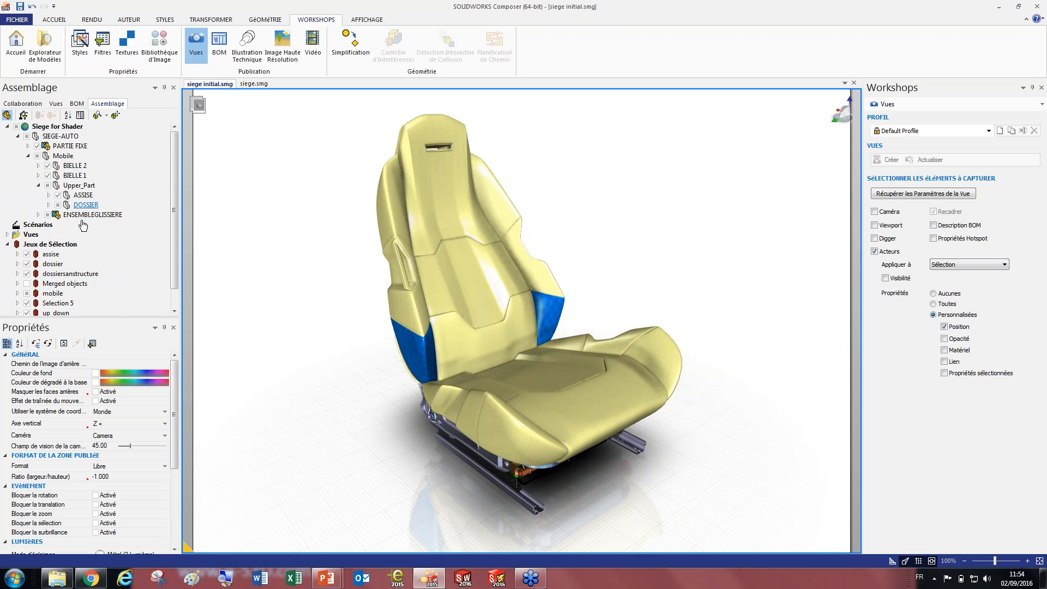
{"action": "left_click", "coordinate": [53, 294]}
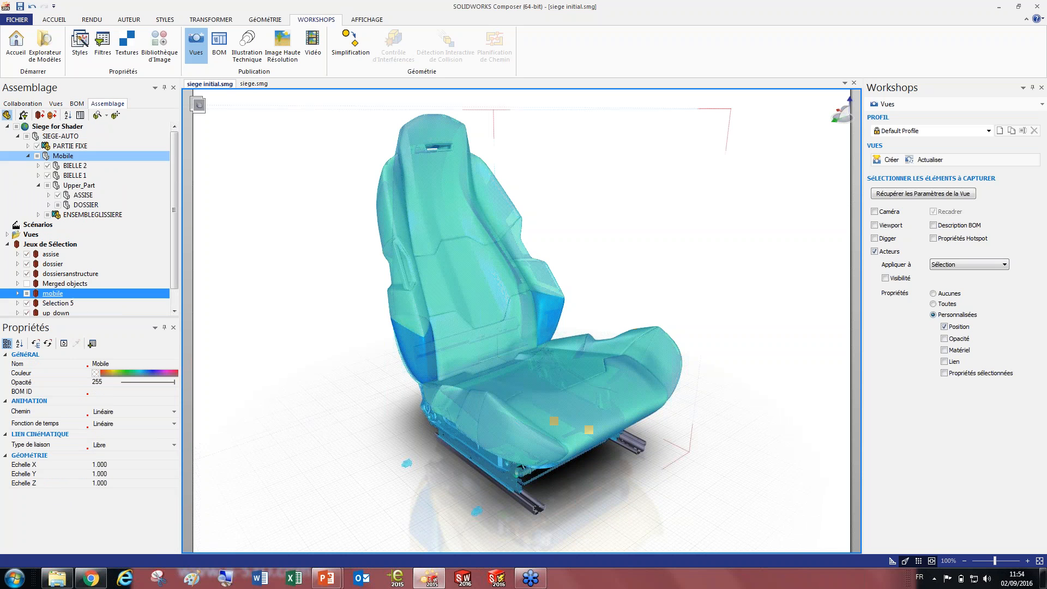
{"action": "left_click", "coordinate": [601, 493]}
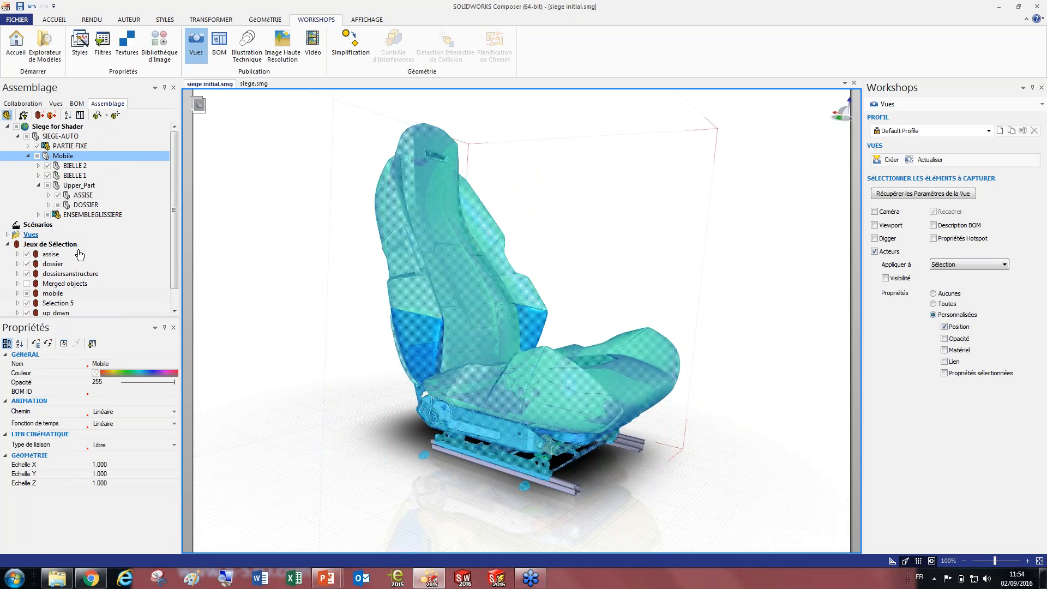
Go through the assise, dossier, dossiersanstructure, Merged objects and Selection 5 selection sets, and leave only up_down selected
{"action": "left_click", "coordinate": [50, 265]}
{"action": "left_click", "coordinate": [46, 257], "text": "ctrl"}
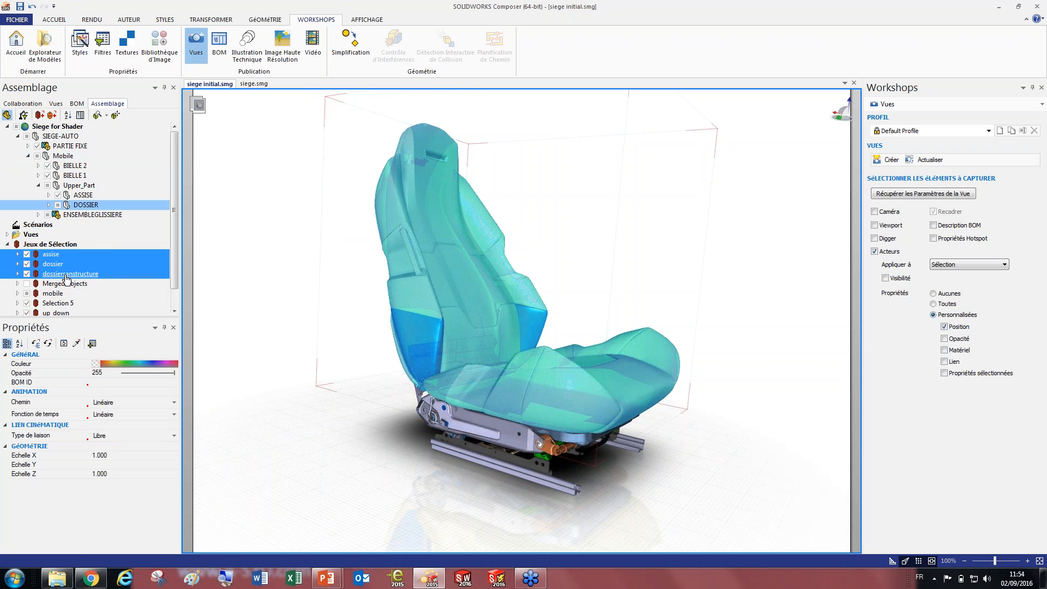
{"action": "left_click", "coordinate": [66, 274]}
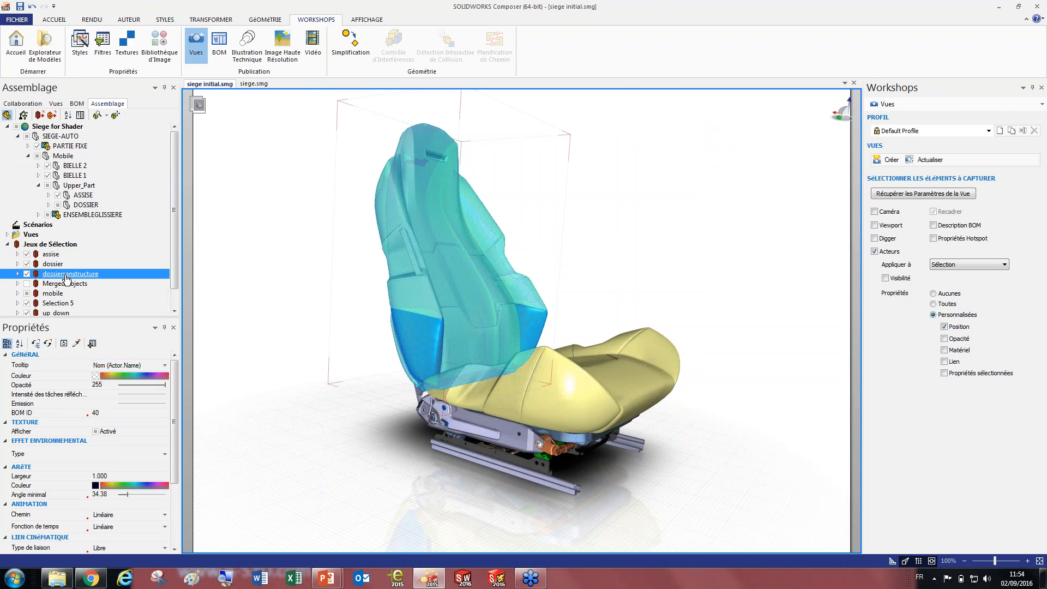
{"action": "left_click", "coordinate": [64, 285]}
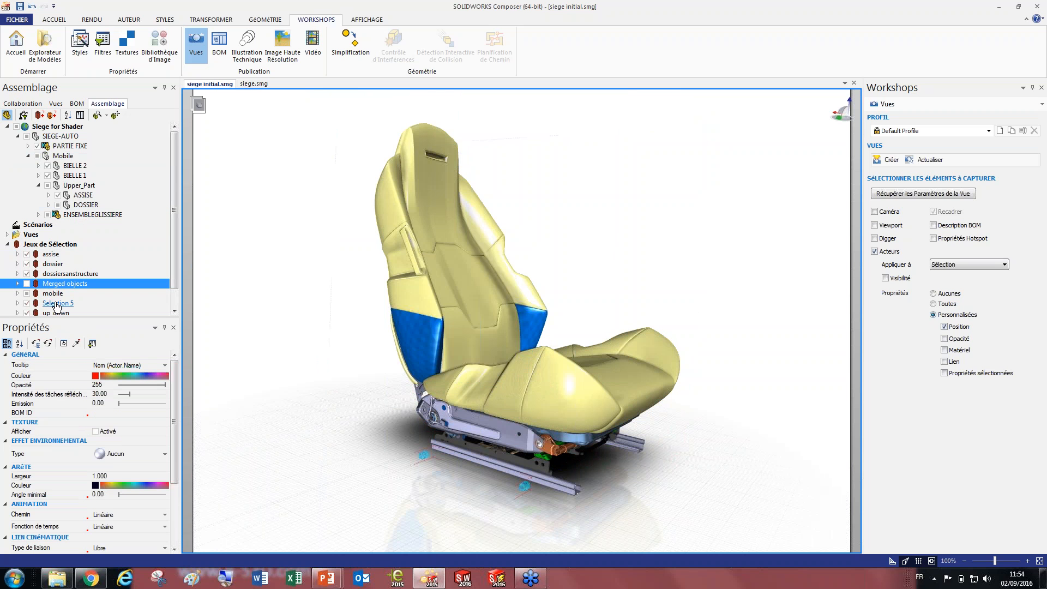
{"action": "left_click", "coordinate": [54, 296]}
{"action": "left_click", "coordinate": [58, 303]}
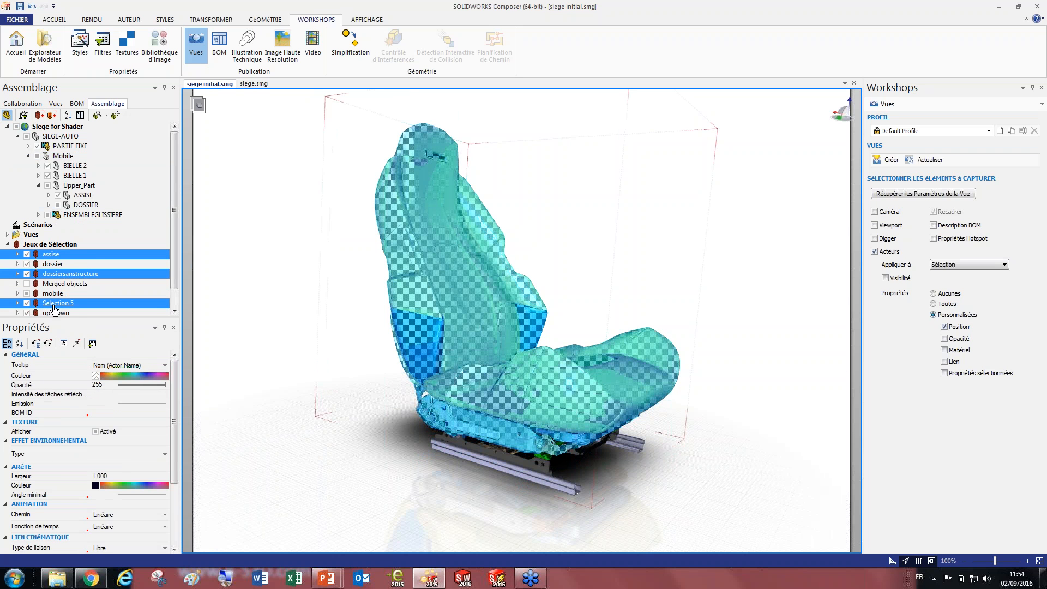
{"action": "scroll", "coordinate": [64, 305], "scroll_direction": "down", "scroll_amount": 1}
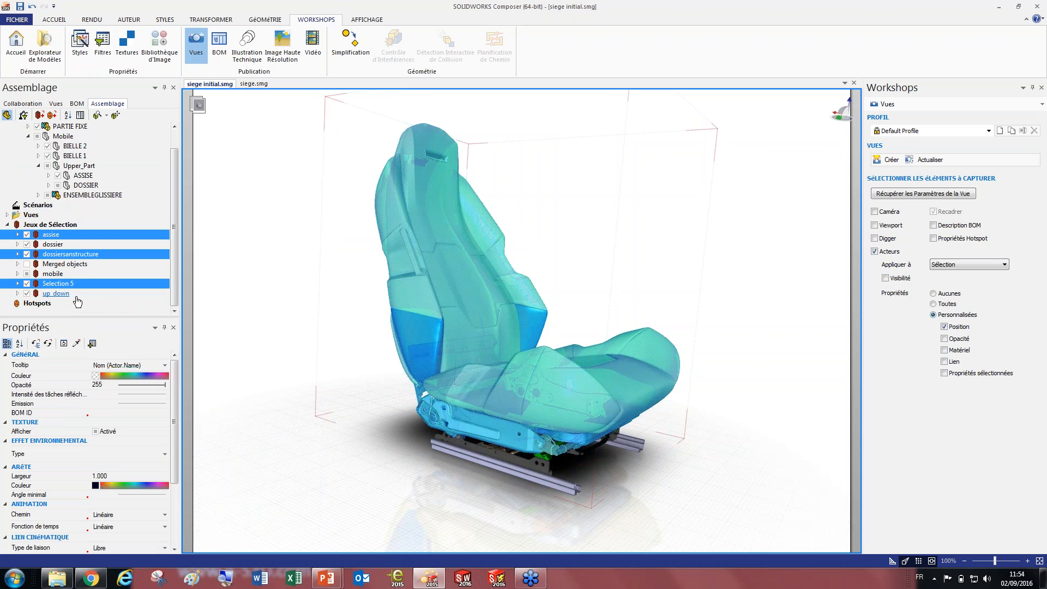
{"action": "left_click", "coordinate": [67, 294]}
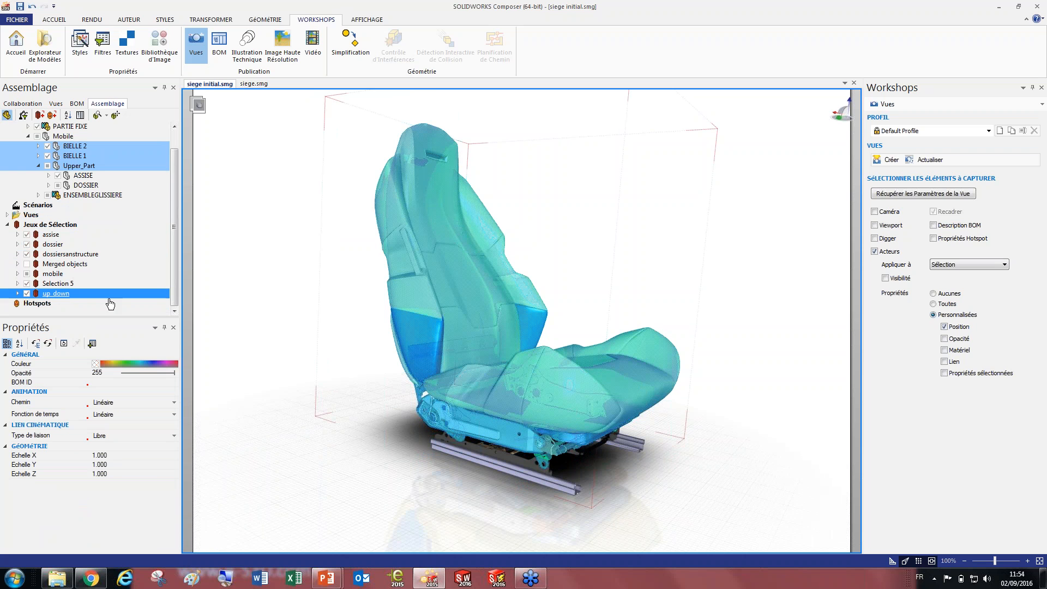
Inspect the seat's rail linkage, create a position-only view of the up_down selection and name it "pos bas"
{"action": "scroll", "coordinate": [545, 454], "scroll_direction": "up", "scroll_amount": 4}
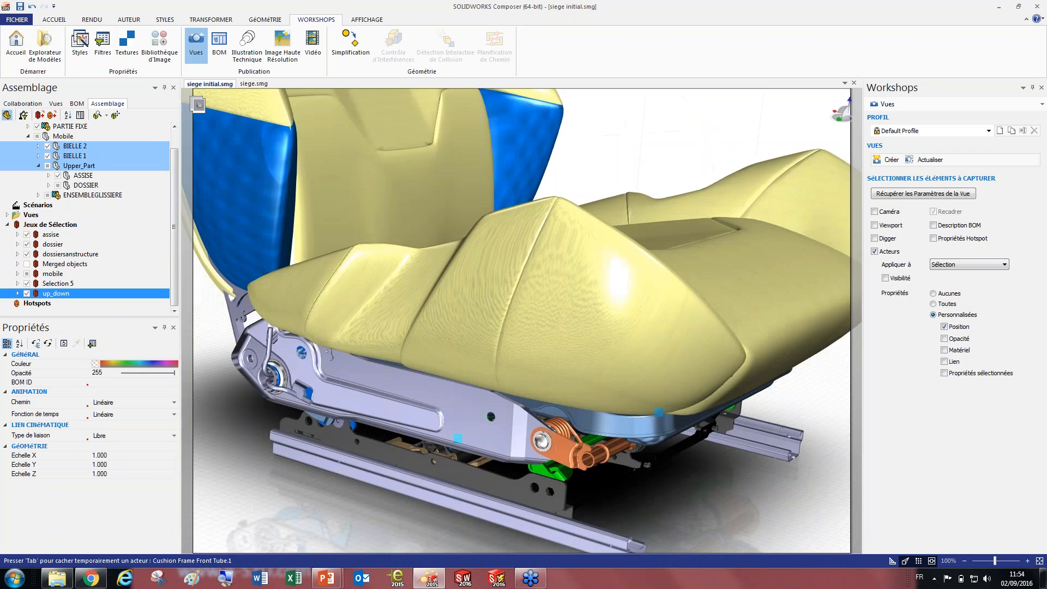
{"action": "middle_click_drag", "start_coordinate": [553, 469], "coordinate": [583, 362]}
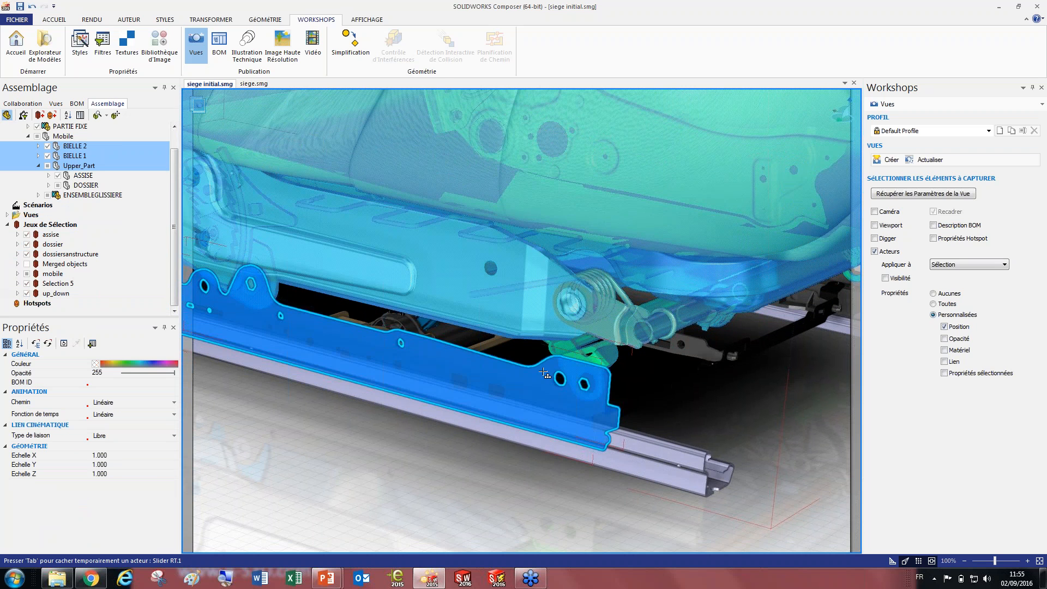
{"action": "scroll", "coordinate": [535, 388], "scroll_direction": "down", "scroll_amount": 6}
{"action": "scroll", "coordinate": [542, 304], "scroll_direction": "down", "scroll_amount": 1}
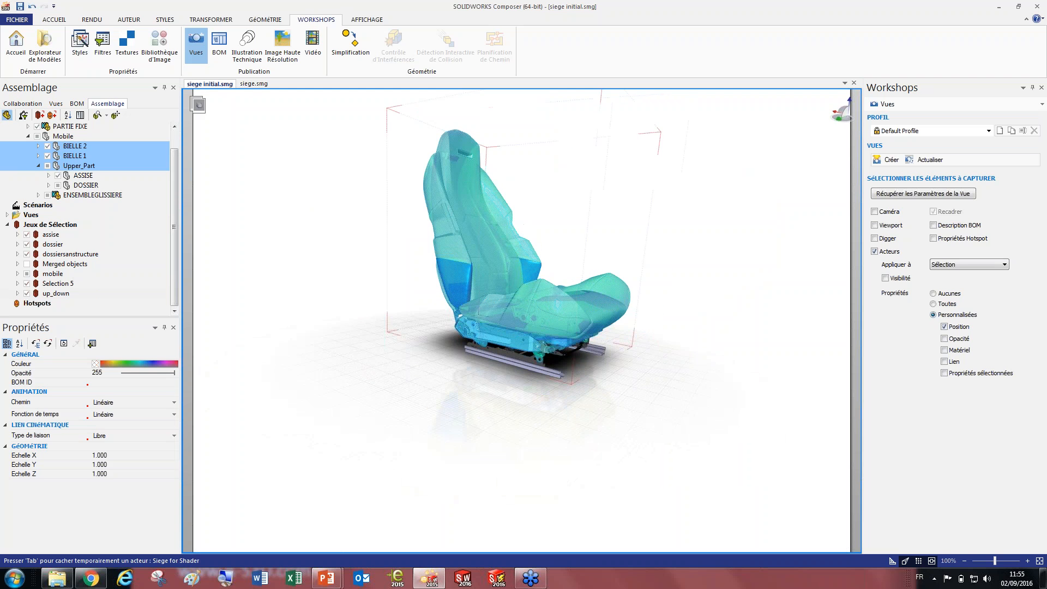
{"action": "middle_click_drag", "start_coordinate": [541, 304], "coordinate": [514, 358]}
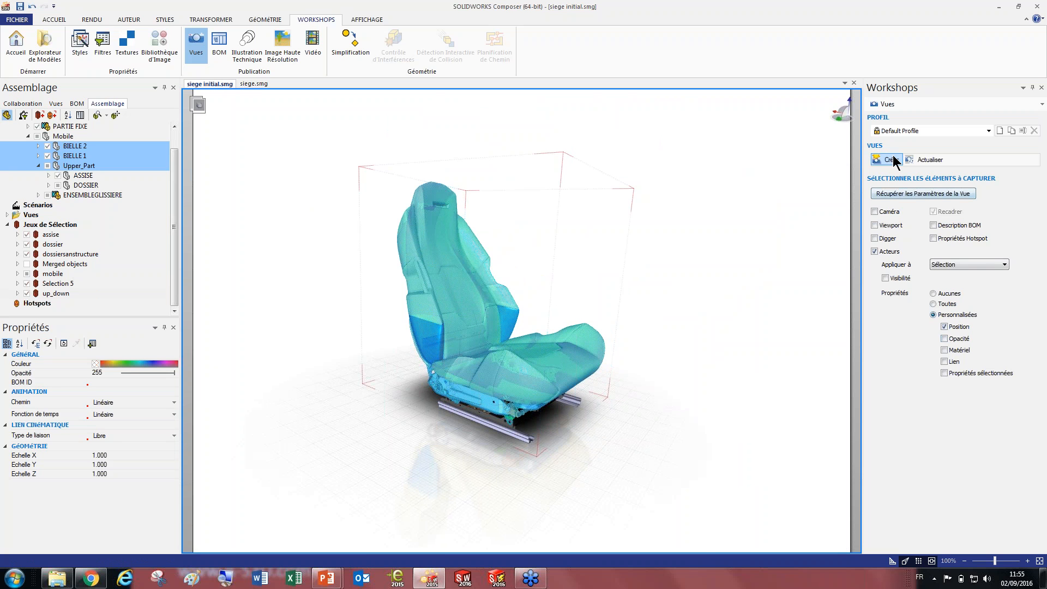
{"action": "left_click", "coordinate": [56, 103]}
{"action": "left_click", "coordinate": [100, 309]}
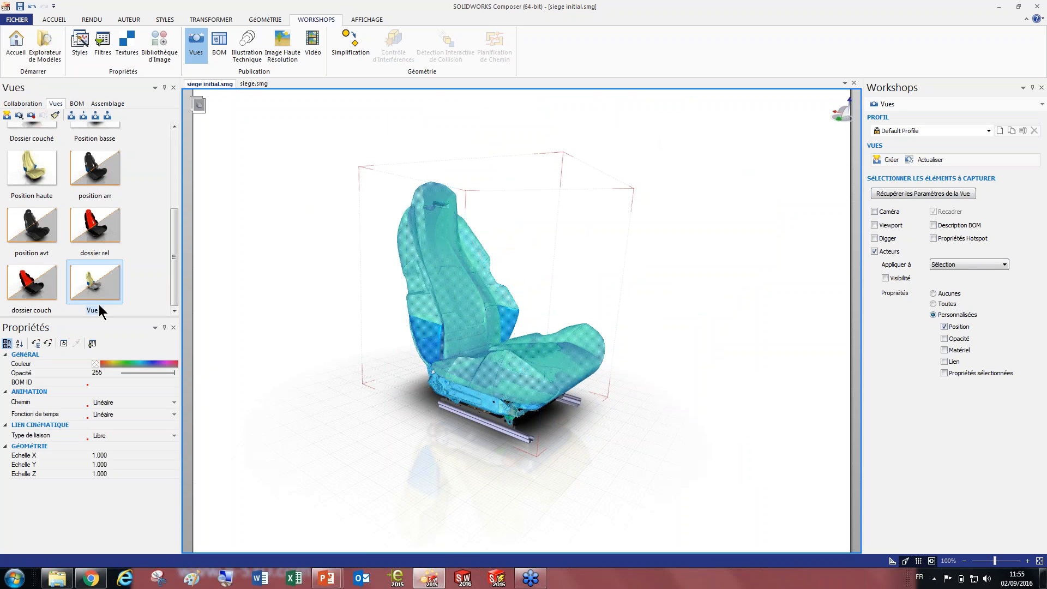
{"action": "left_click", "coordinate": [96, 310]}
{"action": "type", "text": "pos bas"}
{"action": "left_click", "coordinate": [139, 263]}
Restore the Position haute view, create a position-only view of the up_down selection from it and name it "pos haut"
{"action": "scroll", "coordinate": [133, 234], "scroll_direction": "up", "scroll_amount": 3}
{"action": "left_click", "coordinate": [49, 304]}
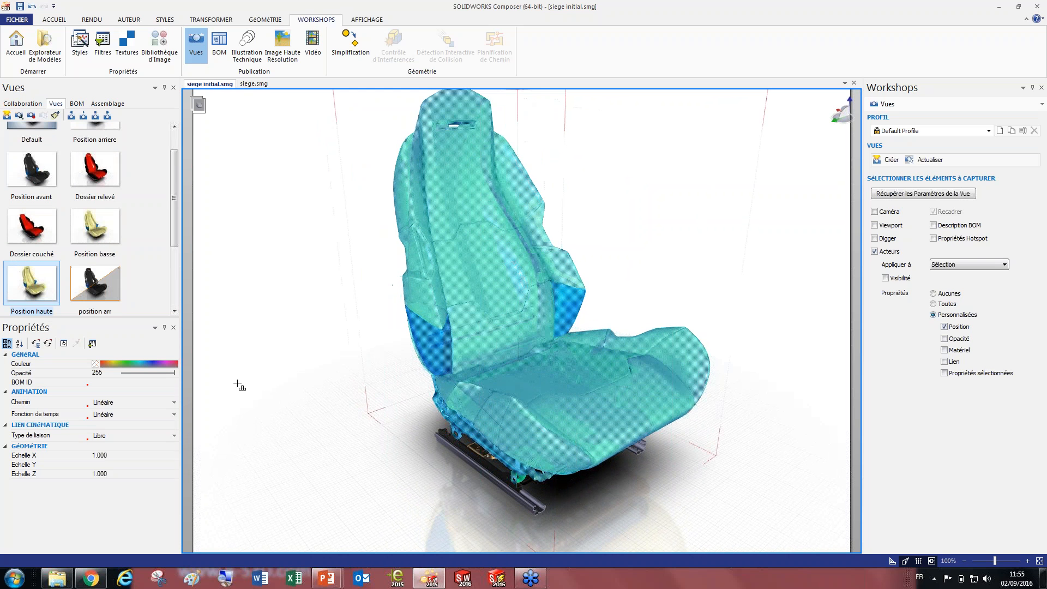
{"action": "left_click", "coordinate": [902, 159]}
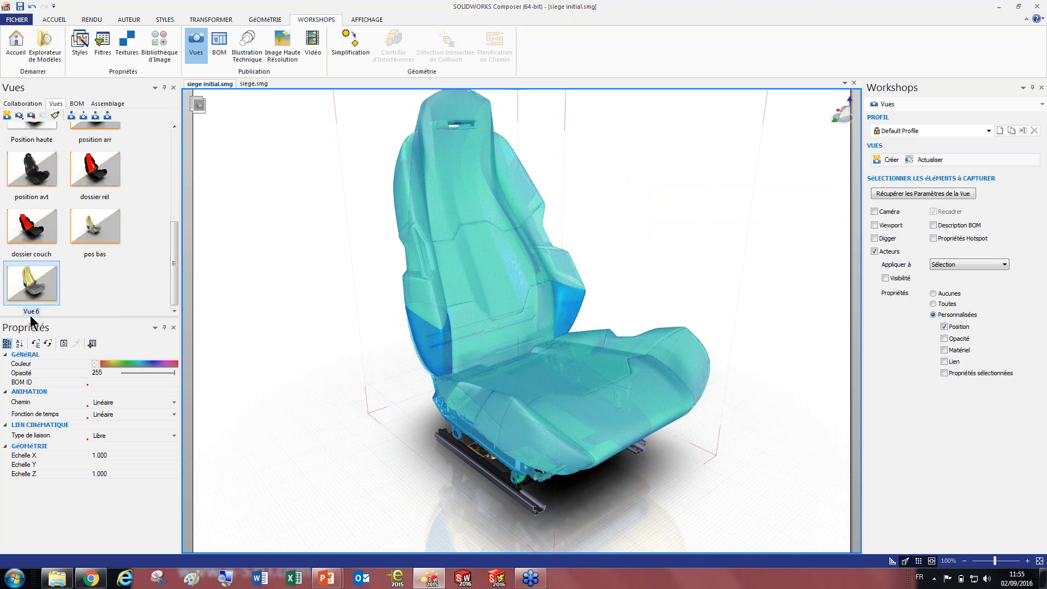
{"action": "left_click_drag", "start_coordinate": [22, 307], "coordinate": [55, 306]}
{"action": "type", "text": "pos haut"}
{"action": "left_click", "coordinate": [306, 276]}
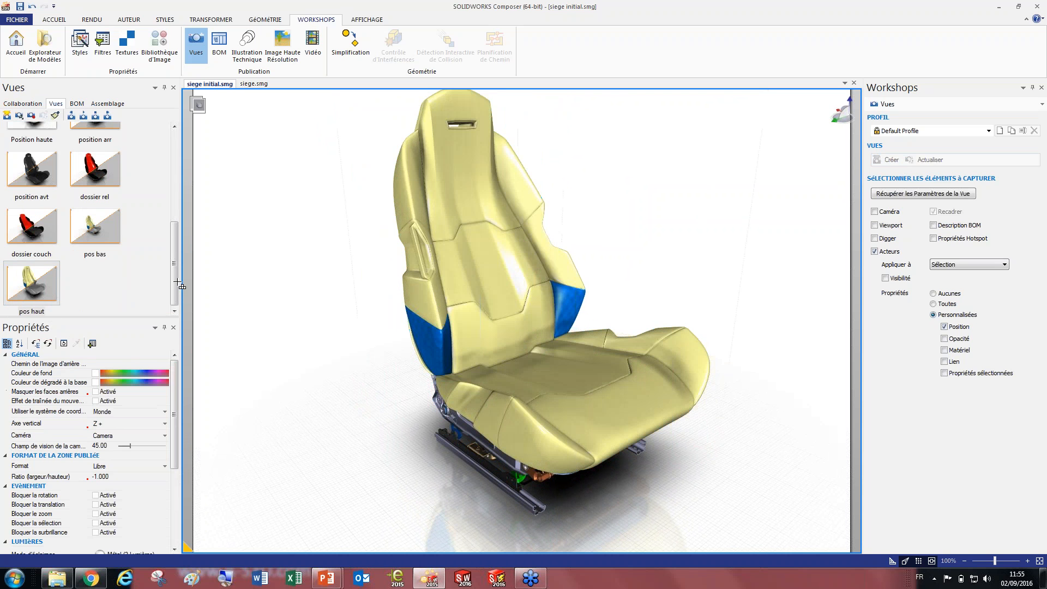
Restore the Default view and apply the position arr, position avt and dossier couch views to combine seat and backrest positions
{"action": "scroll", "coordinate": [122, 163], "scroll_direction": "up", "scroll_amount": 5}
{"action": "scroll", "coordinate": [122, 164], "scroll_direction": "down", "scroll_amount": 2}
{"action": "scroll", "coordinate": [122, 164], "scroll_direction": "down", "scroll_amount": 1}
{"action": "scroll", "coordinate": [122, 163], "scroll_direction": "up", "scroll_amount": 3}
{"action": "left_click", "coordinate": [33, 152]}
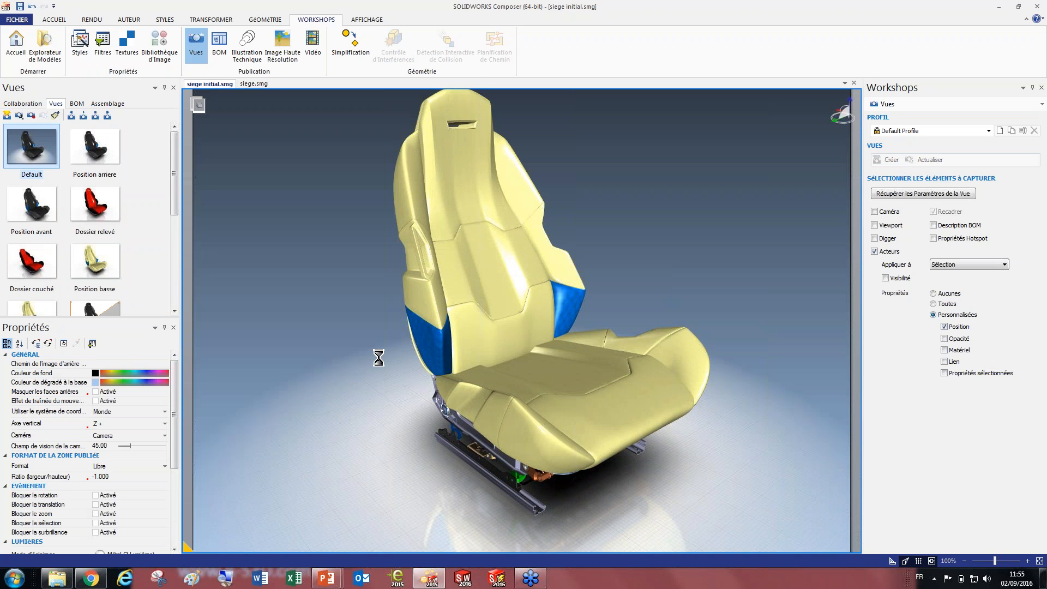
{"action": "scroll", "coordinate": [106, 252], "scroll_direction": "down", "scroll_amount": 3}
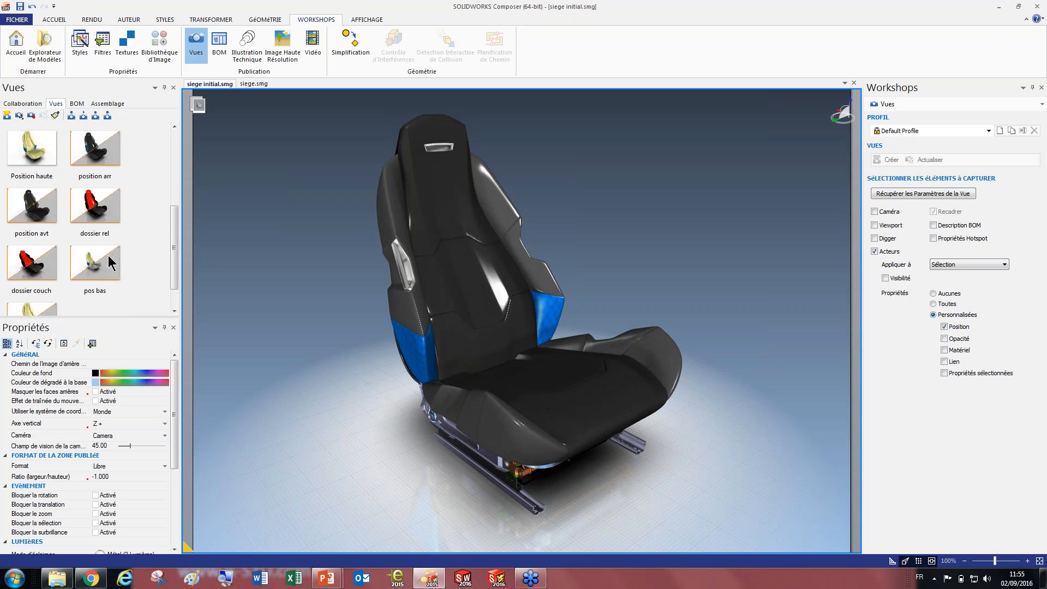
{"action": "left_click", "coordinate": [27, 208]}
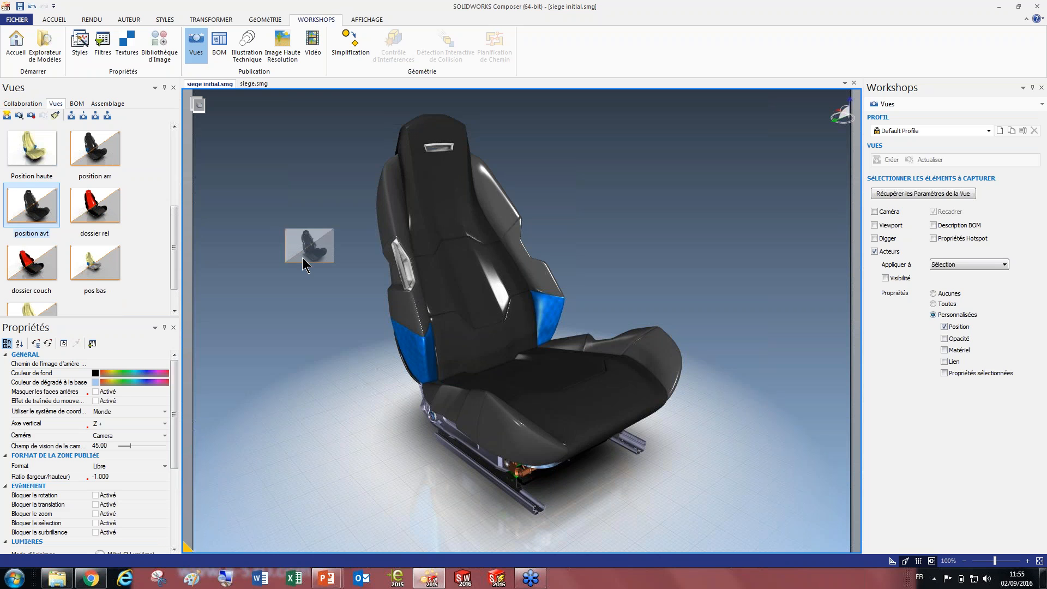
{"action": "left_click_drag", "start_coordinate": [95, 150], "coordinate": [294, 264]}
{"action": "left_click_drag", "start_coordinate": [33, 212], "coordinate": [296, 309]}
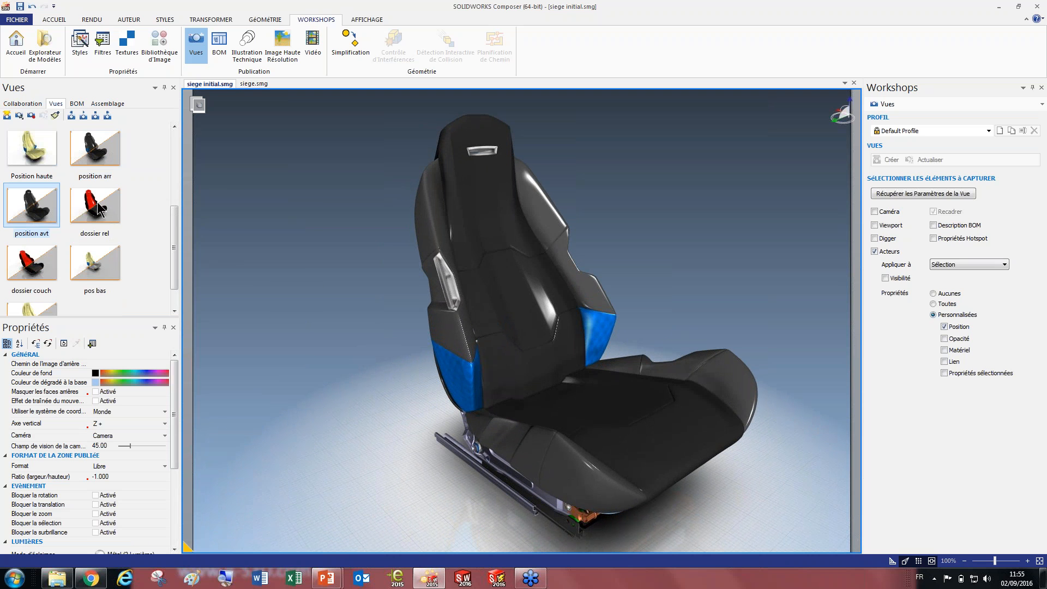
{"action": "left_click_drag", "start_coordinate": [44, 263], "coordinate": [295, 275]}
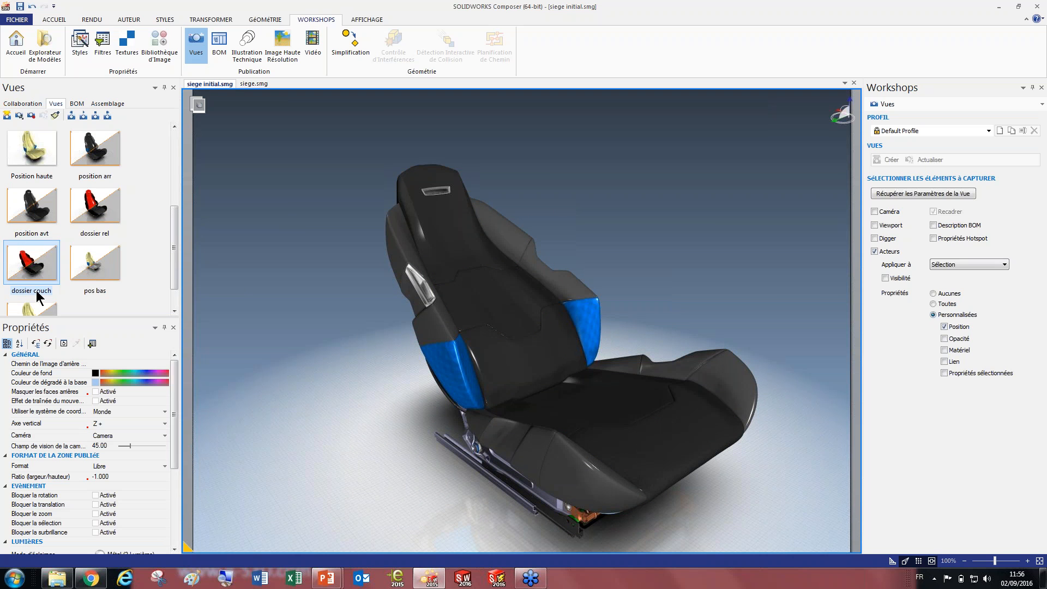
Apply the pos haut, dossier rel, pos bas, position avt and position arr views in turn to combine seat positions
{"action": "left_click_drag", "start_coordinate": [38, 314], "coordinate": [264, 295]}
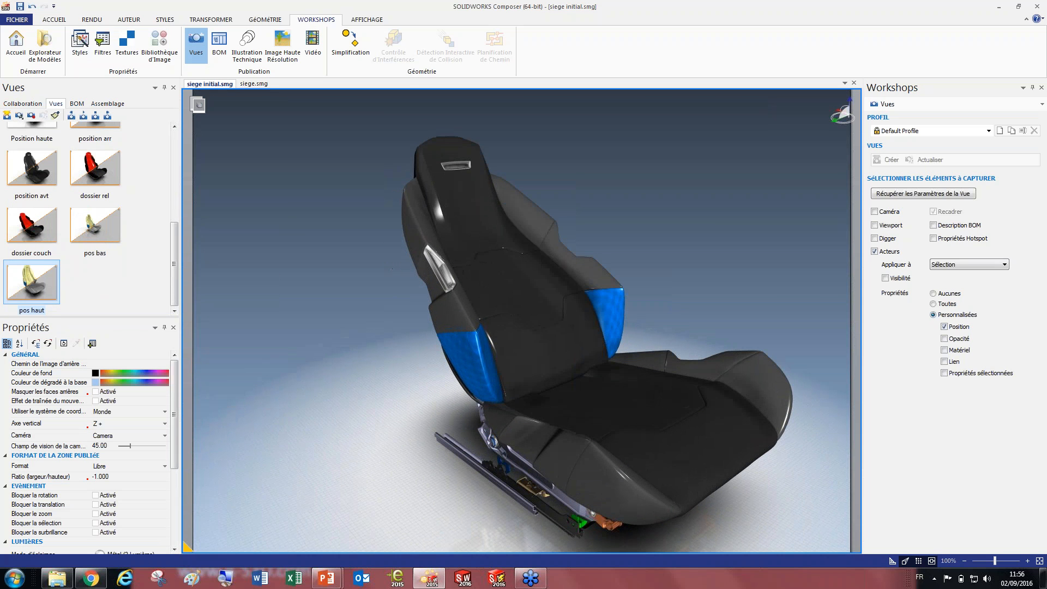
{"action": "left_click", "coordinate": [101, 231]}
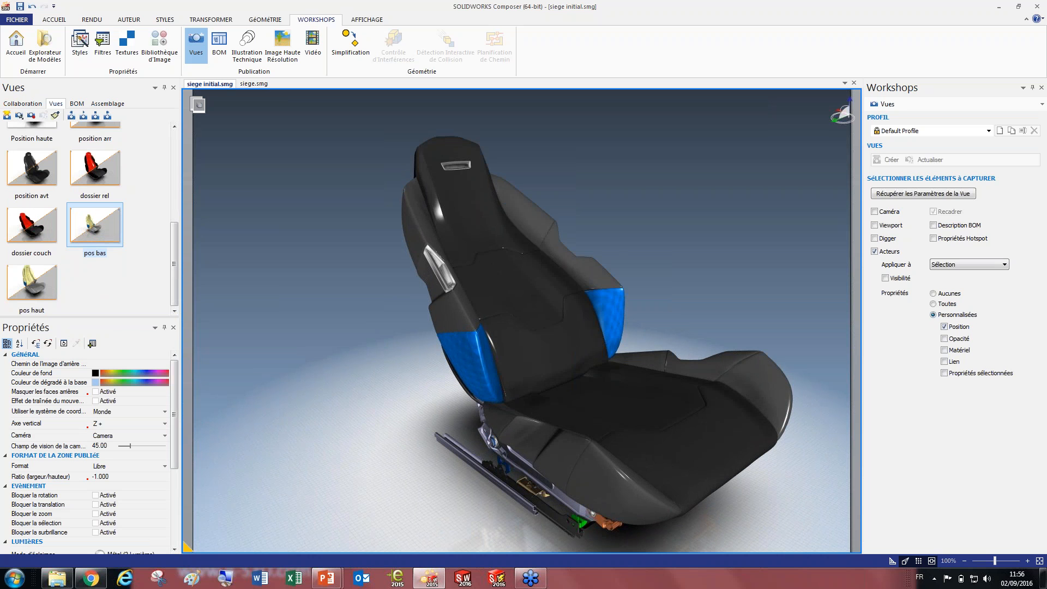
{"action": "left_click", "coordinate": [100, 173]}
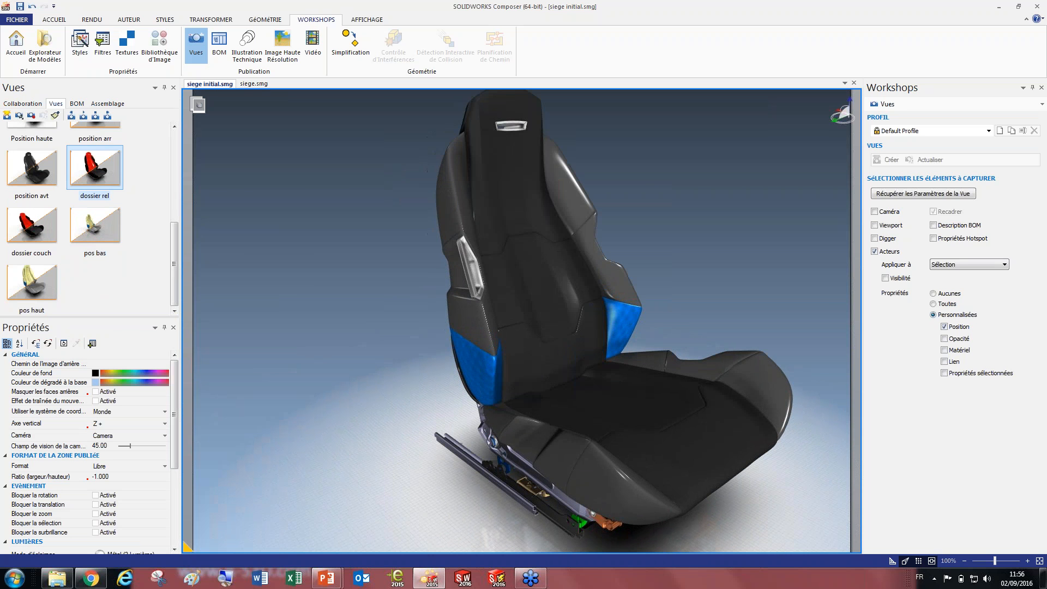
{"action": "left_click_drag", "start_coordinate": [110, 223], "coordinate": [306, 302]}
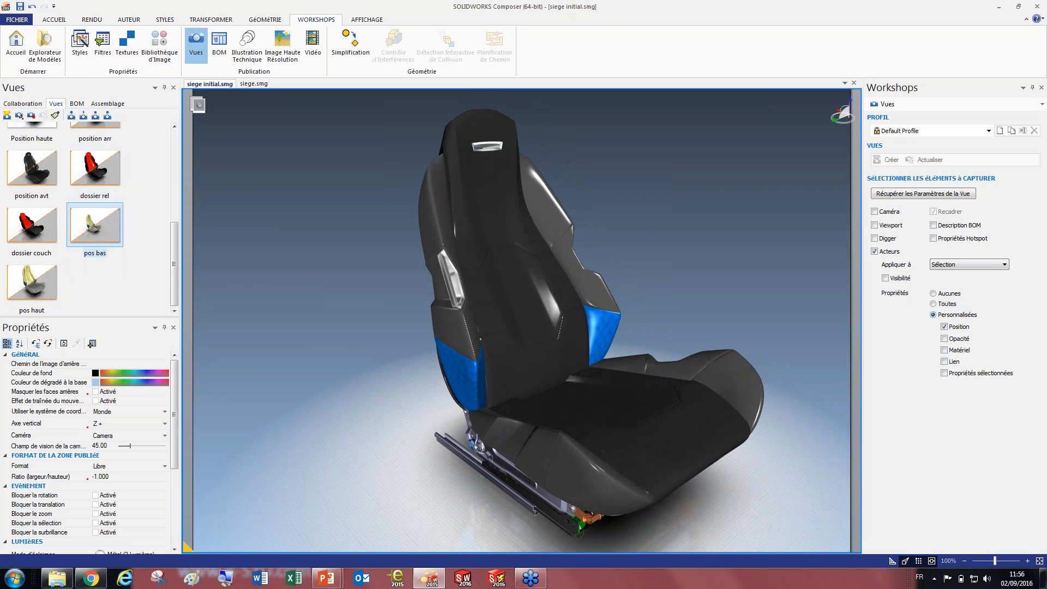
{"action": "scroll", "coordinate": [98, 265], "scroll_direction": "up", "scroll_amount": 3}
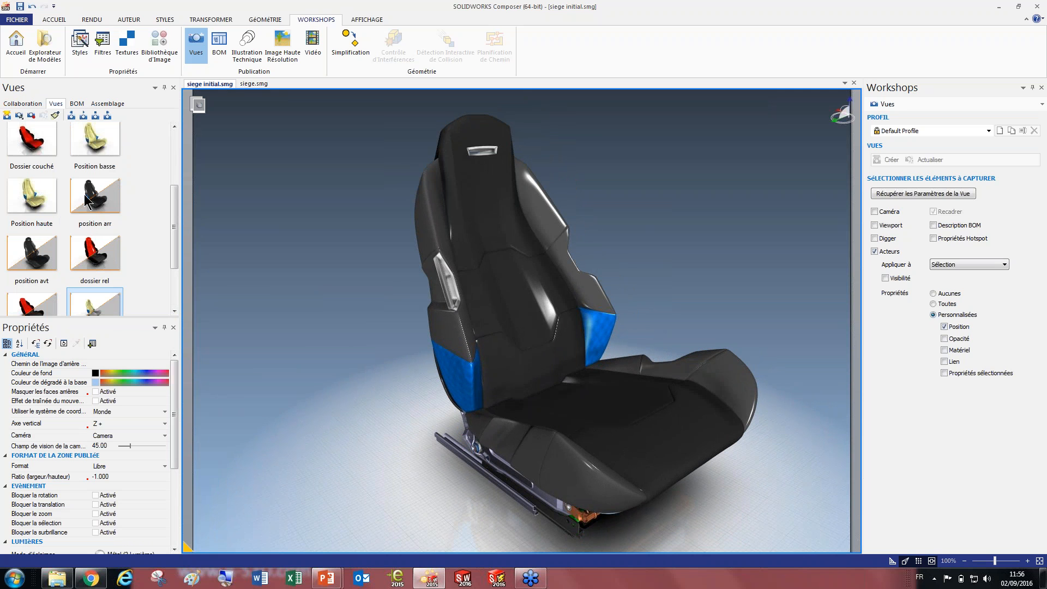
{"action": "left_click", "coordinate": [31, 254]}
{"action": "left_click_drag", "start_coordinate": [82, 209], "coordinate": [278, 252]}
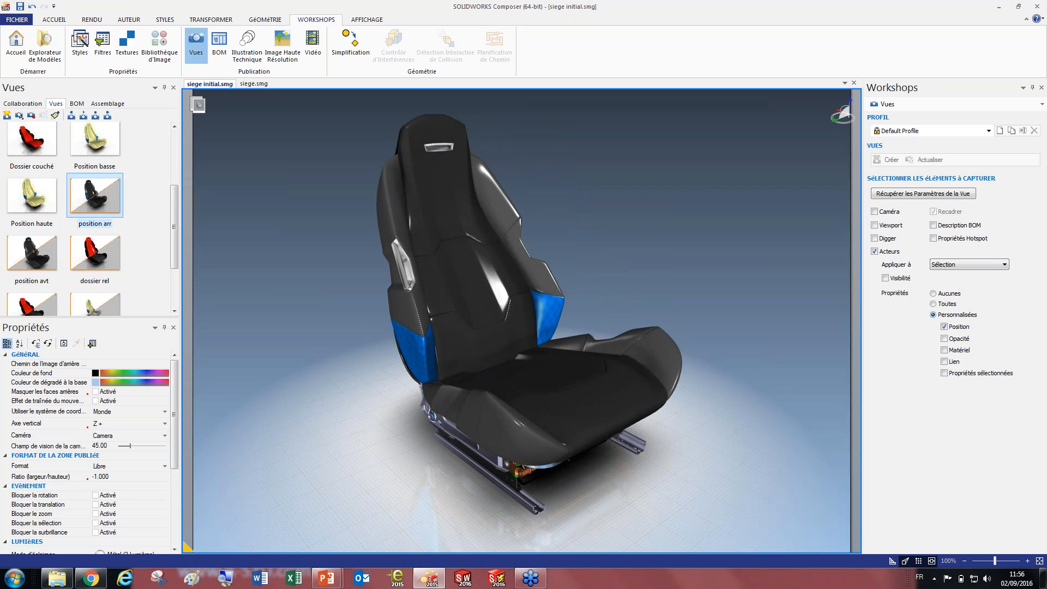
Switch to the PowerPoint slideshow, review the "Définition des différents états" slide, and return to SOLIDWORKS Composer
{"action": "left_click", "coordinate": [327, 578]}
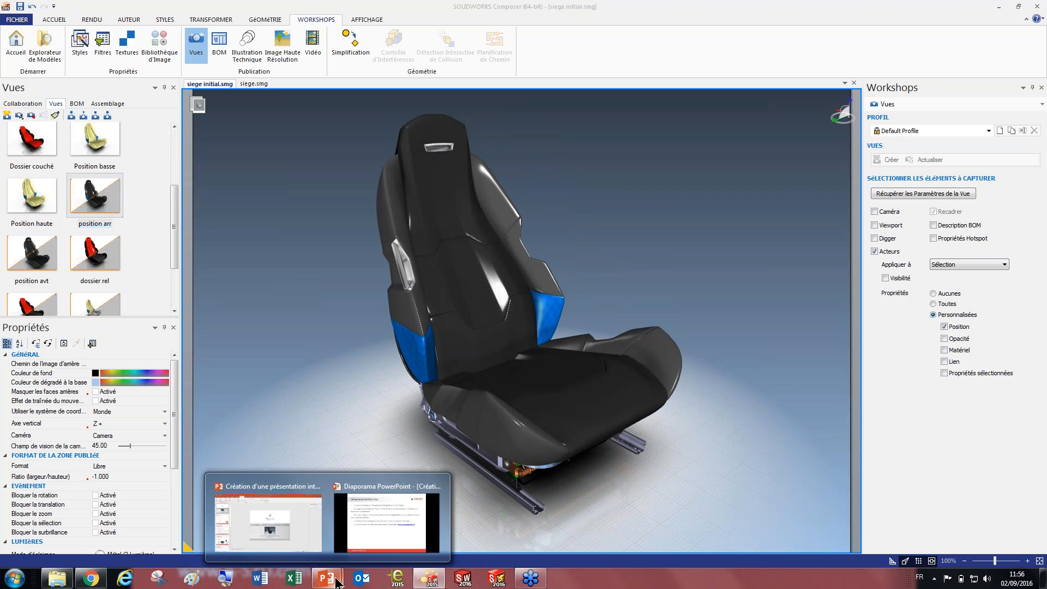
{"action": "left_click", "coordinate": [383, 525]}
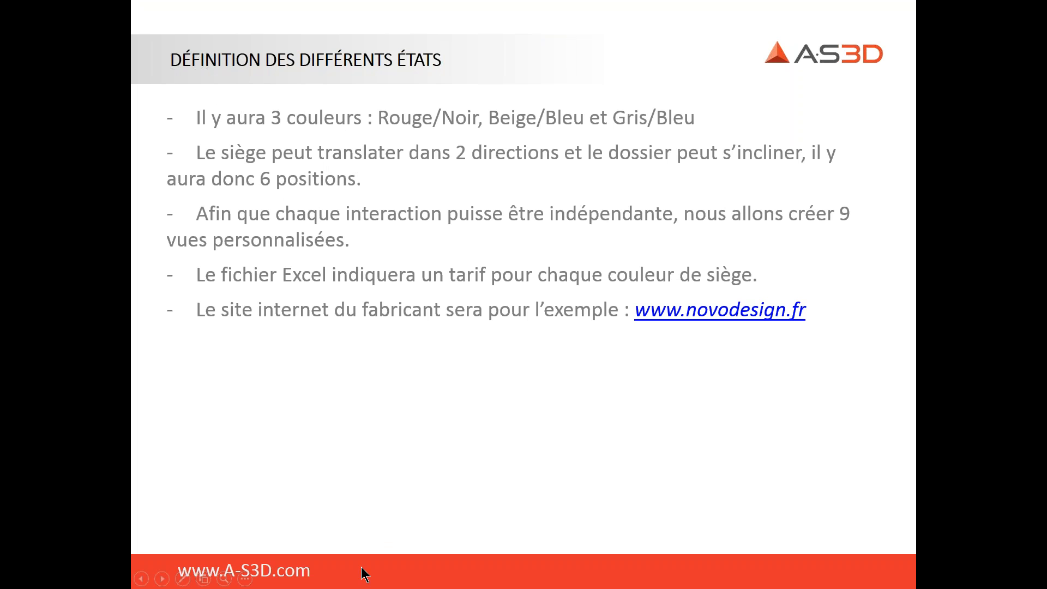
{"action": "key", "text": "super"}
{"action": "left_click", "coordinate": [431, 580]}
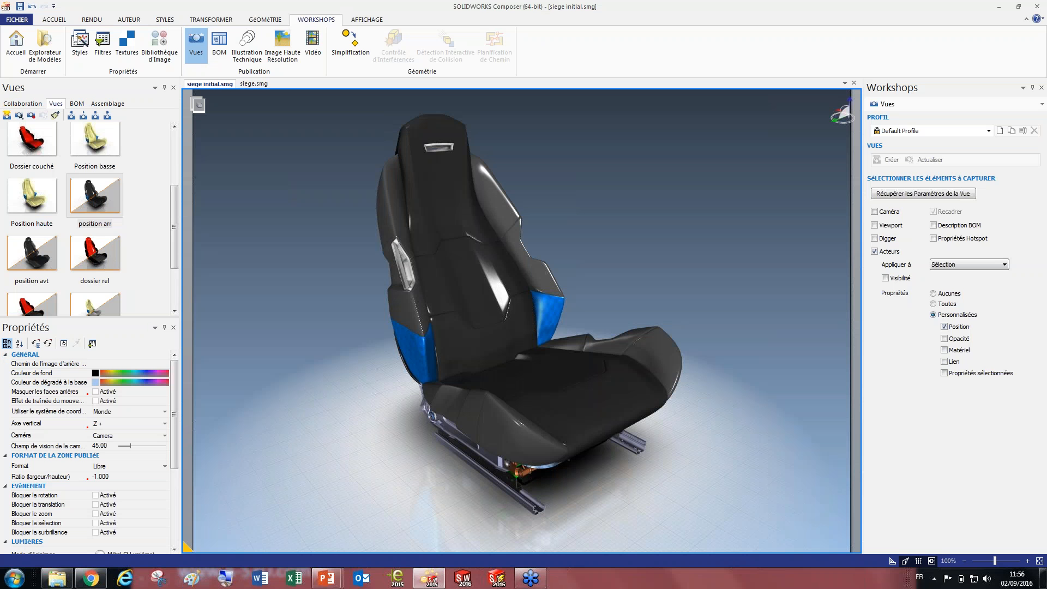
Turn off assembly selection mode and select the dossiersanstructure selection set in the assembly tree
{"action": "scroll", "coordinate": [183, 165], "scroll_direction": "up", "scroll_amount": 3}
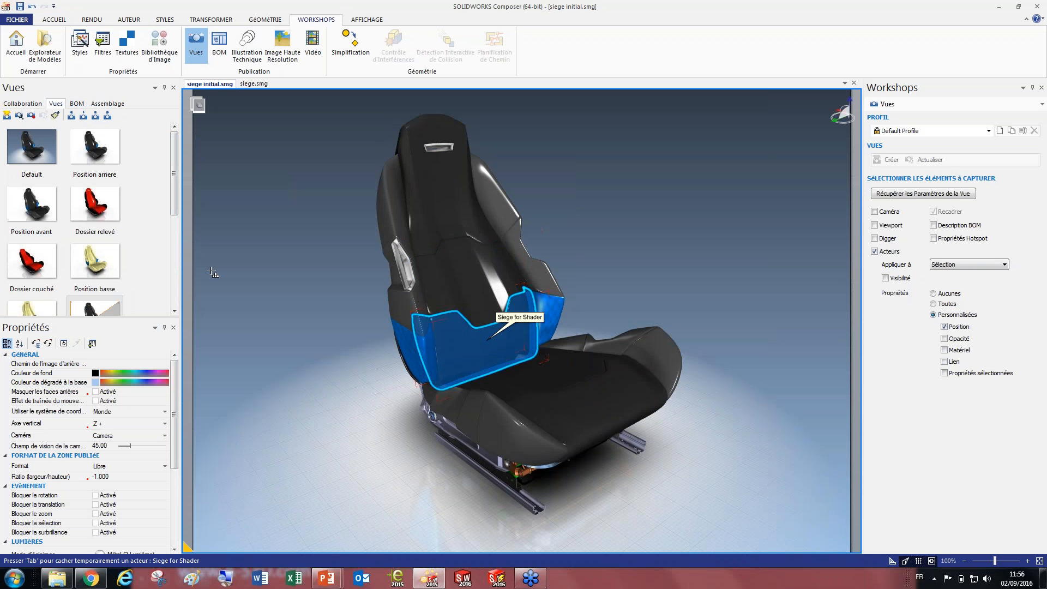
{"action": "left_click", "coordinate": [107, 104]}
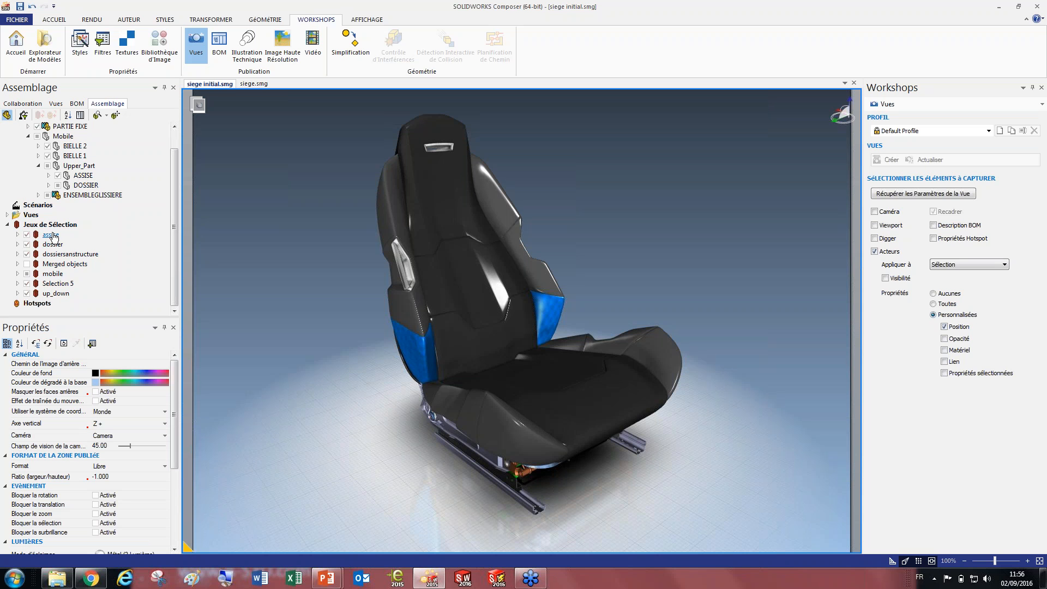
{"action": "left_click", "coordinate": [56, 256]}
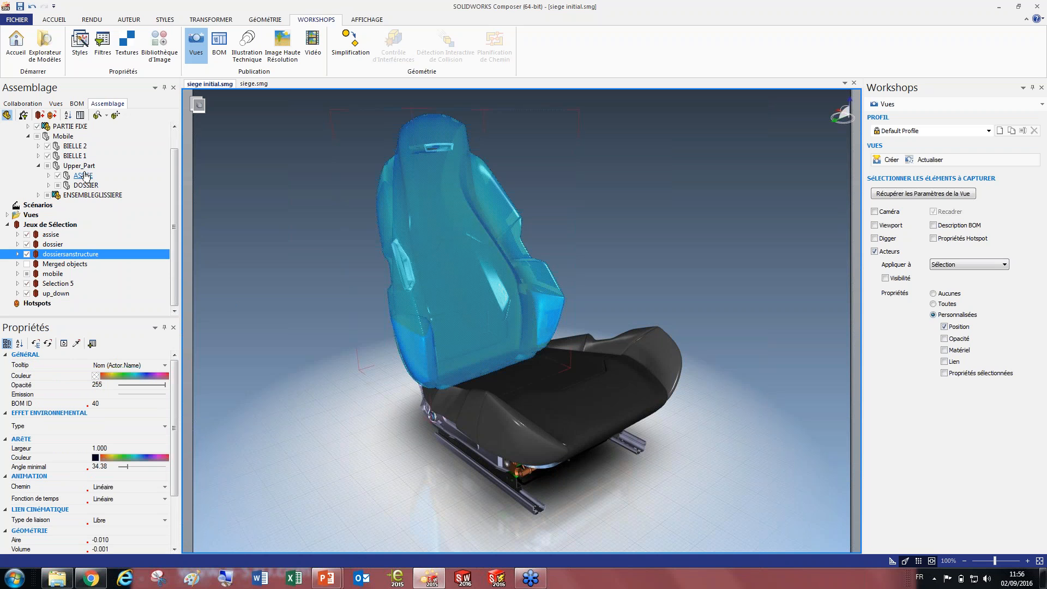
{"action": "left_click", "coordinate": [7, 117]}
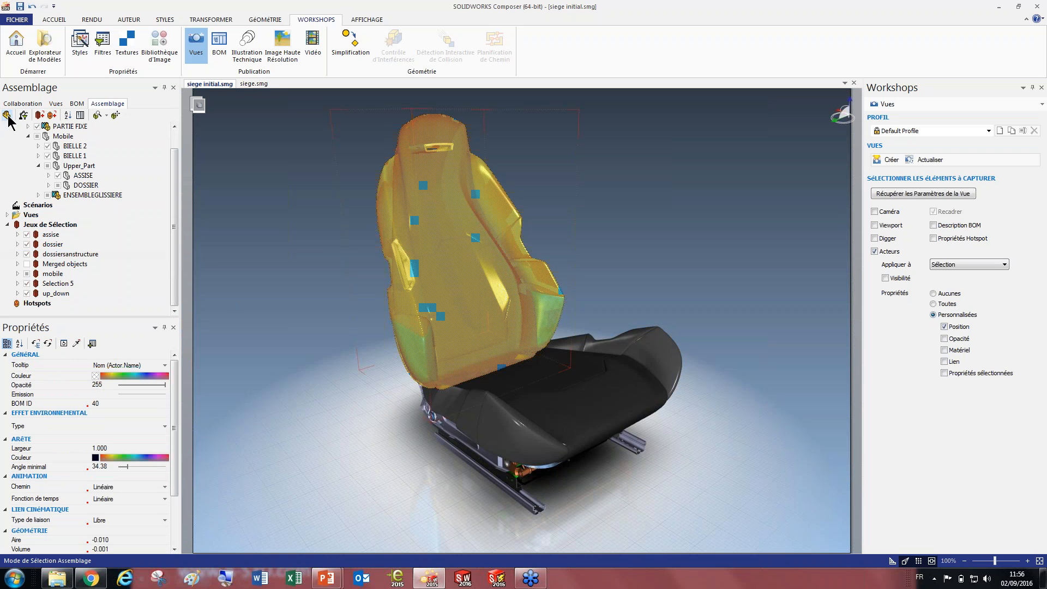
{"action": "left_click", "coordinate": [82, 255]}
{"action": "left_click", "coordinate": [52, 264]}
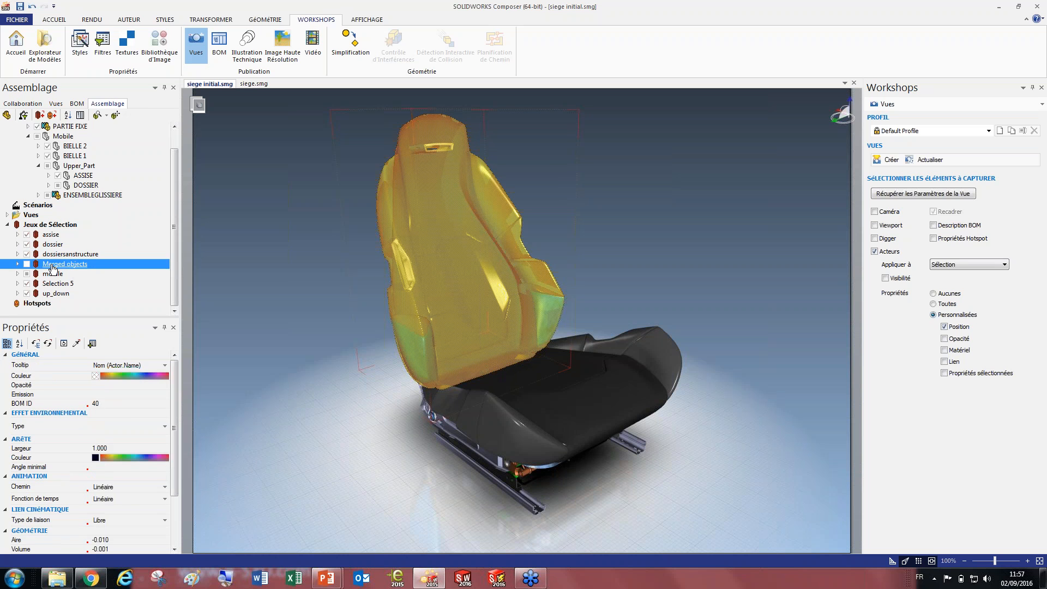
{"action": "left_click", "coordinate": [53, 274]}
{"action": "left_click", "coordinate": [55, 255]}
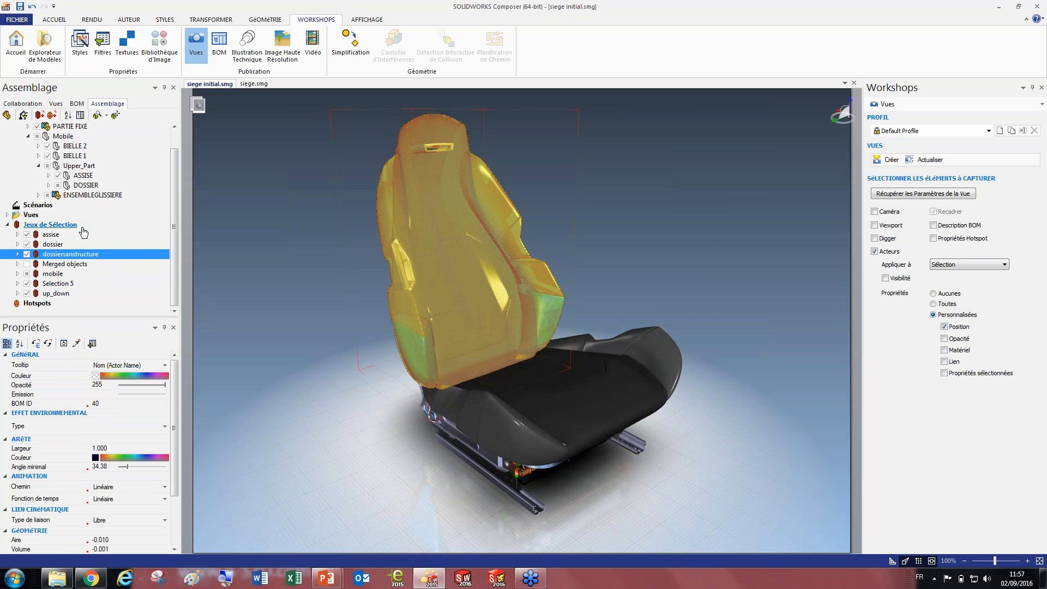
Select the assise and dossier sets together and examine the actors contained in dossier, assise and dossiersanstructure
{"action": "left_click", "coordinate": [50, 238]}
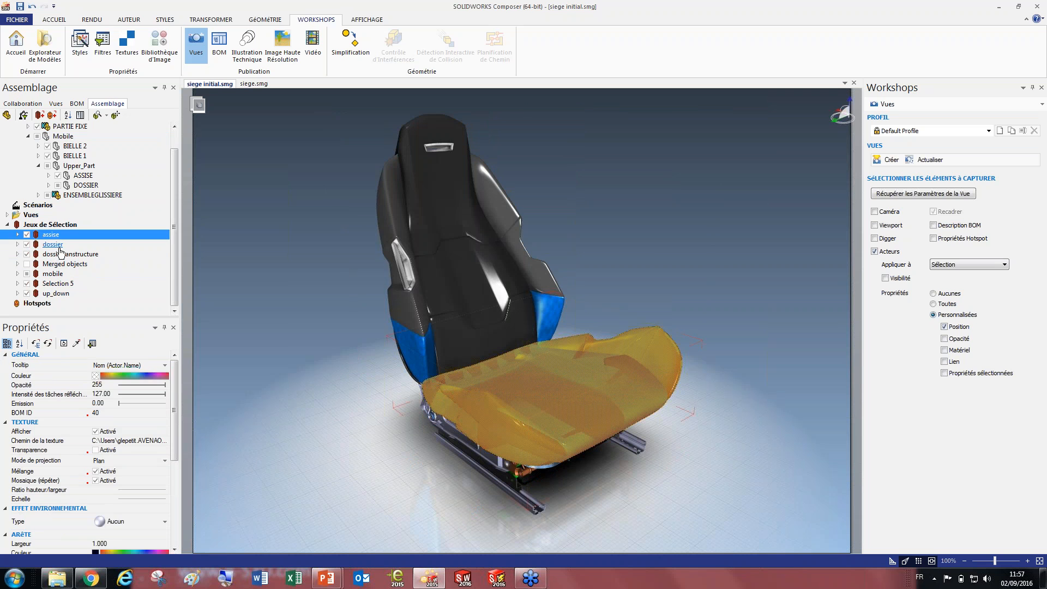
{"action": "left_click", "coordinate": [54, 244], "text": "ctrl"}
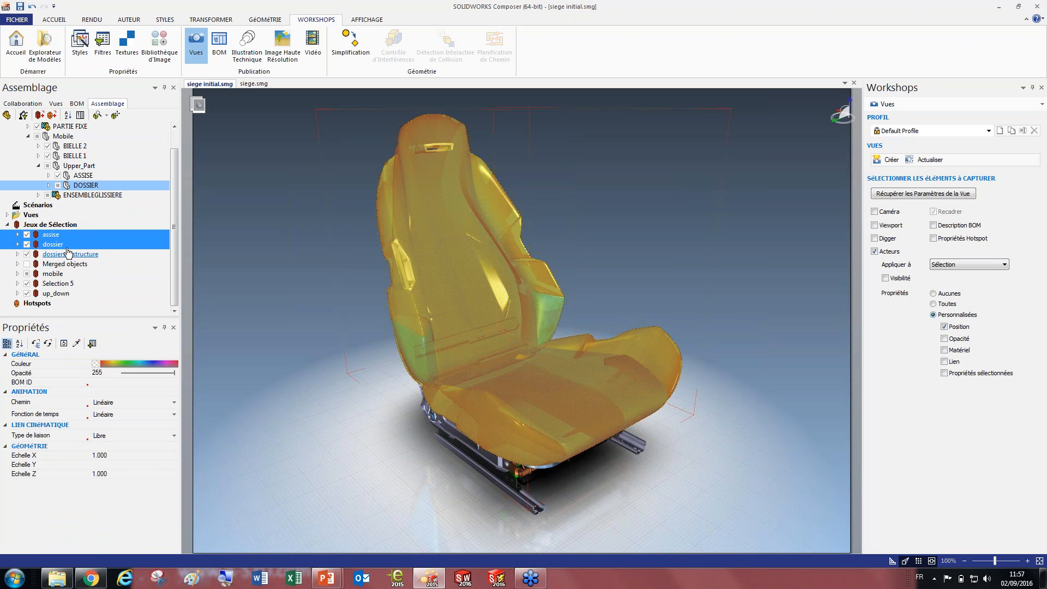
{"action": "left_click", "coordinate": [17, 245]}
{"action": "left_click", "coordinate": [18, 244]}
{"action": "left_click", "coordinate": [19, 235]}
{"action": "left_click", "coordinate": [18, 235]}
{"action": "left_click", "coordinate": [17, 255]}
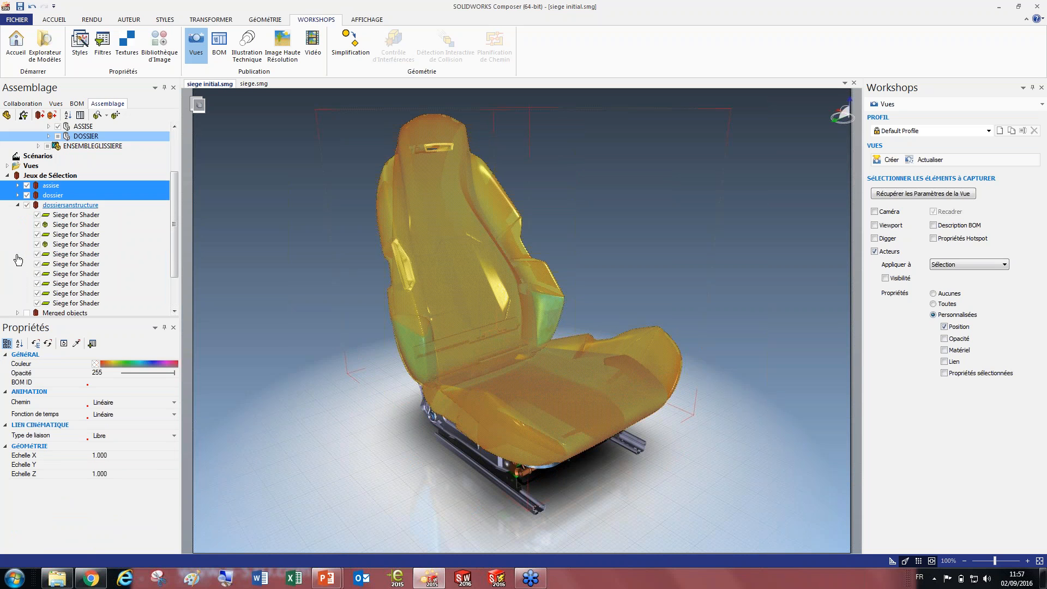
{"action": "left_click", "coordinate": [18, 205]}
Select dossiersanstructure and toggle the visibility of the assise, dossier and dossiersanstructure sets to check which parts each covers, restoring full visibility
{"action": "left_click", "coordinate": [59, 255]}
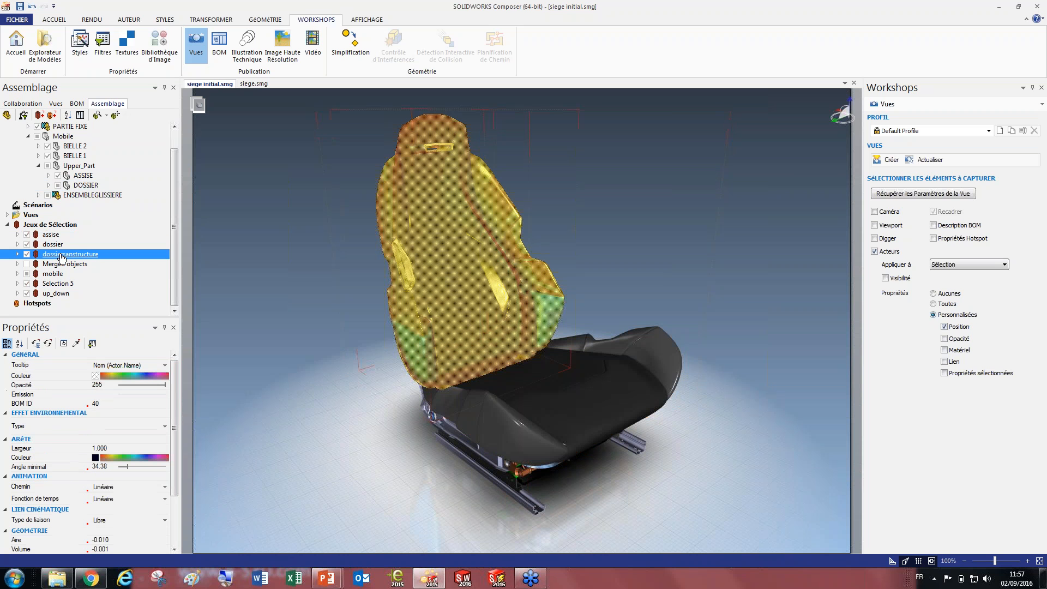
{"action": "left_click", "coordinate": [27, 235]}
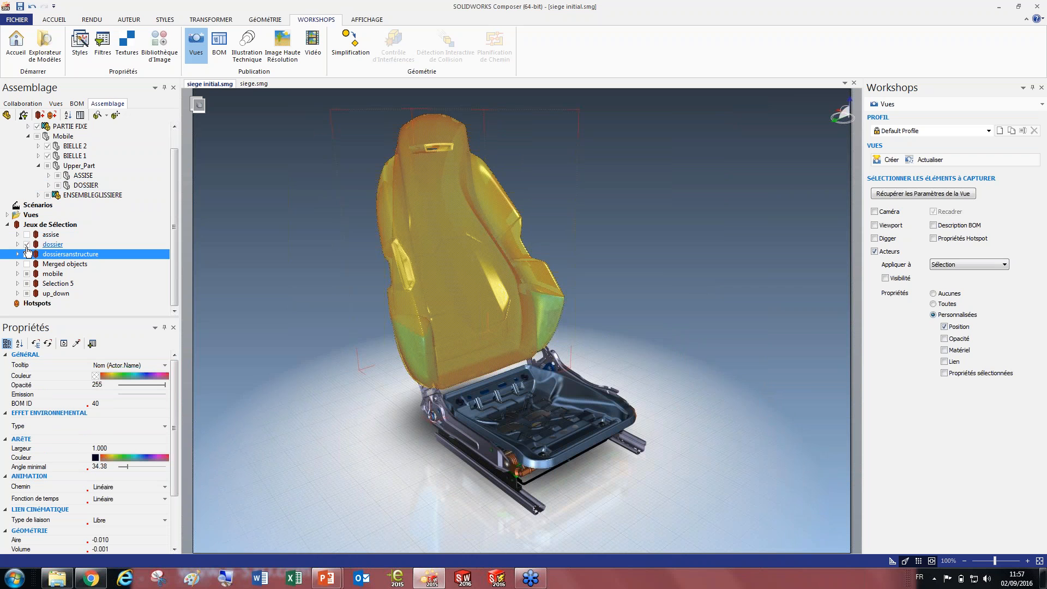
{"action": "left_click", "coordinate": [26, 245]}
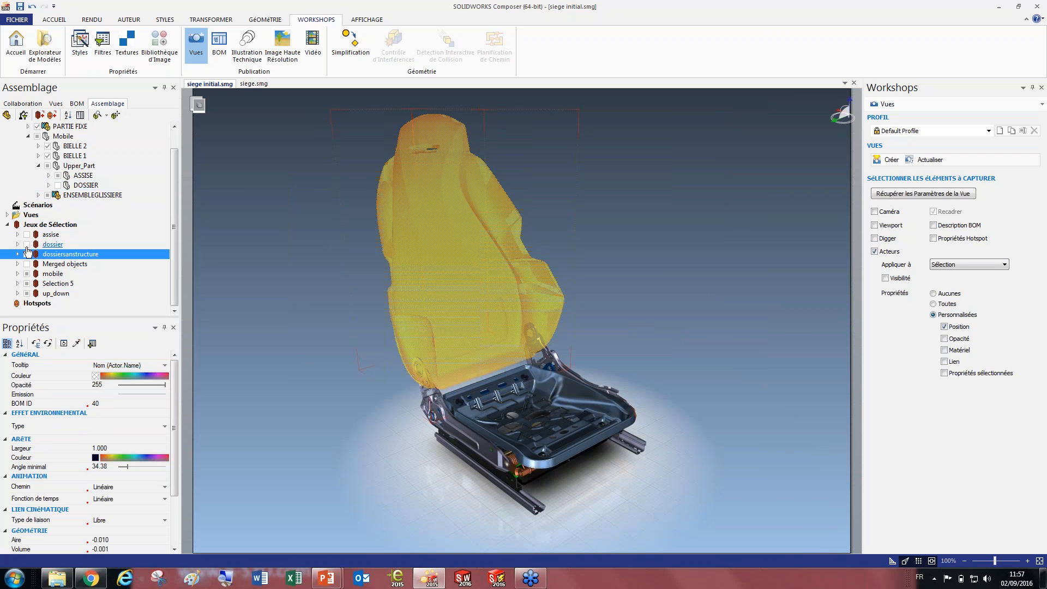
{"action": "left_click", "coordinate": [26, 253]}
{"action": "left_click", "coordinate": [26, 244]}
{"action": "left_click", "coordinate": [26, 235]}
{"action": "left_click", "coordinate": [26, 283]}
{"action": "left_click", "coordinate": [26, 294]}
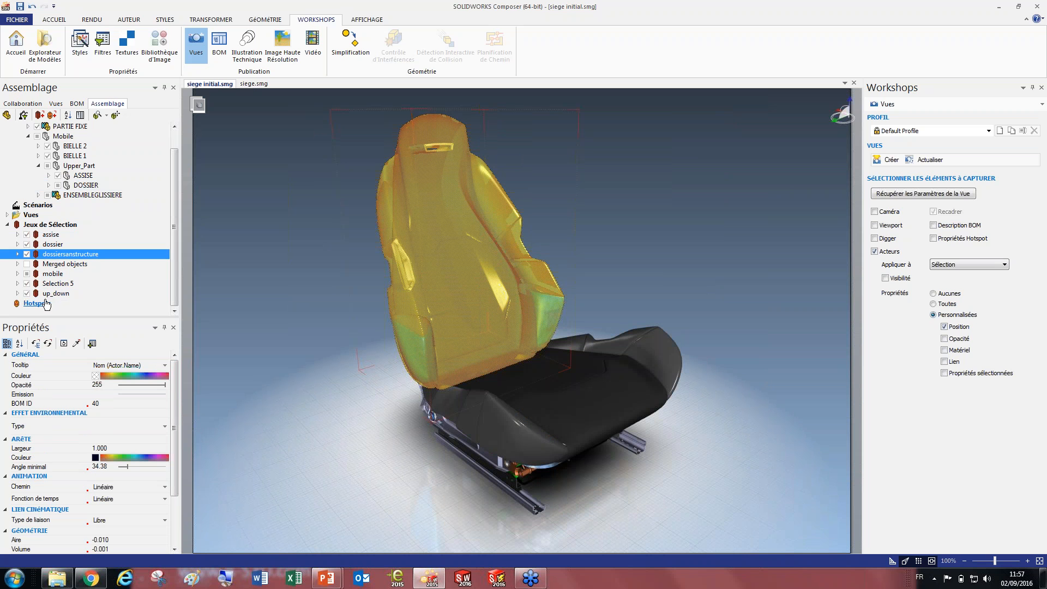
{"action": "left_click", "coordinate": [26, 254]}
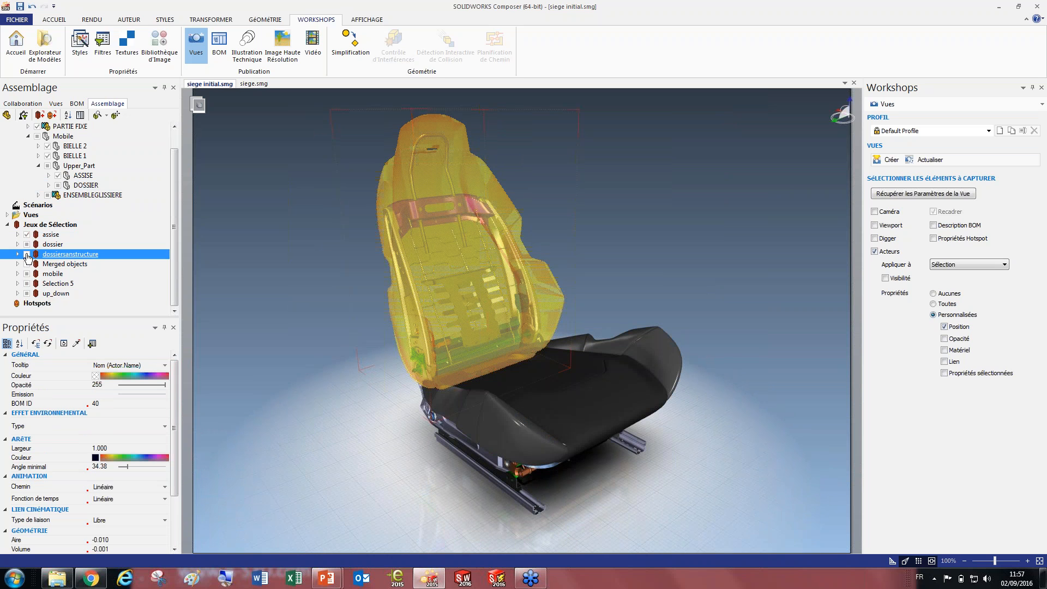
{"action": "left_click", "coordinate": [27, 254]}
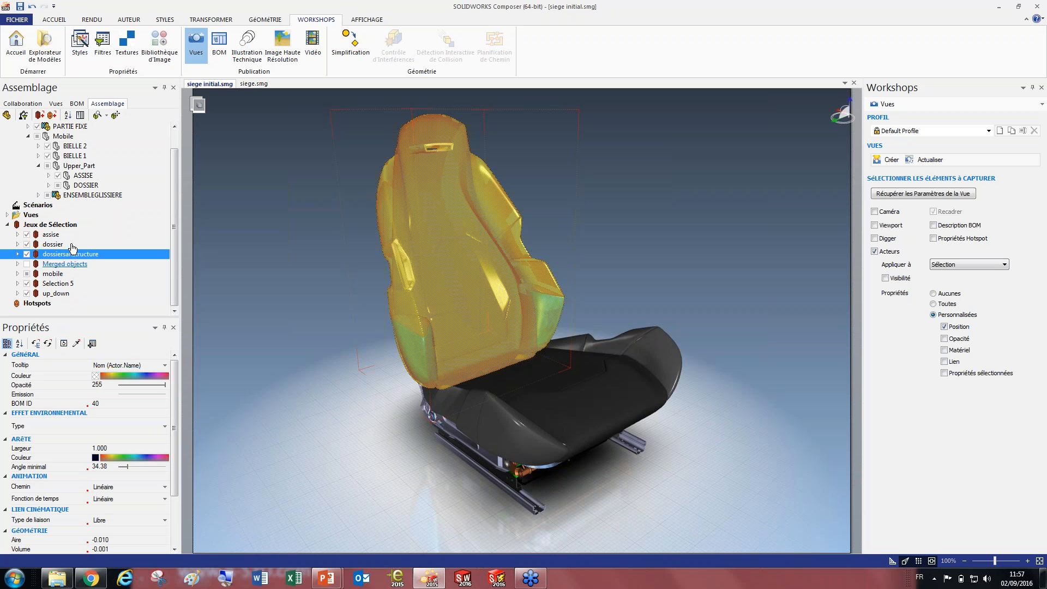
Expand the dossiersanstructure and assise selection sets in turn to check their member actors, and collapse them again
{"action": "left_click", "coordinate": [17, 255]}
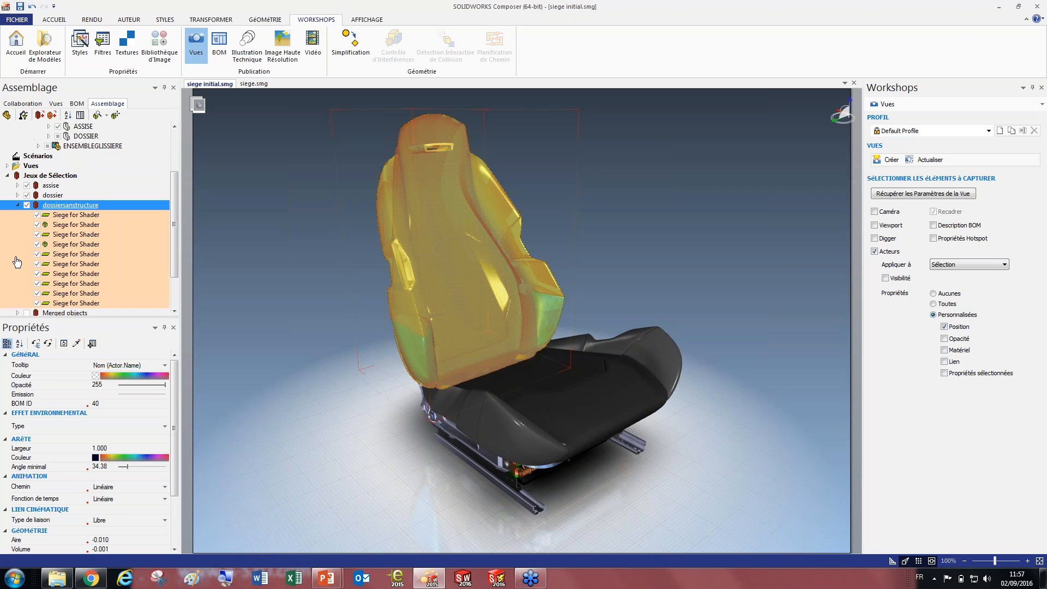
{"action": "left_click", "coordinate": [17, 205]}
{"action": "left_click", "coordinate": [17, 234]}
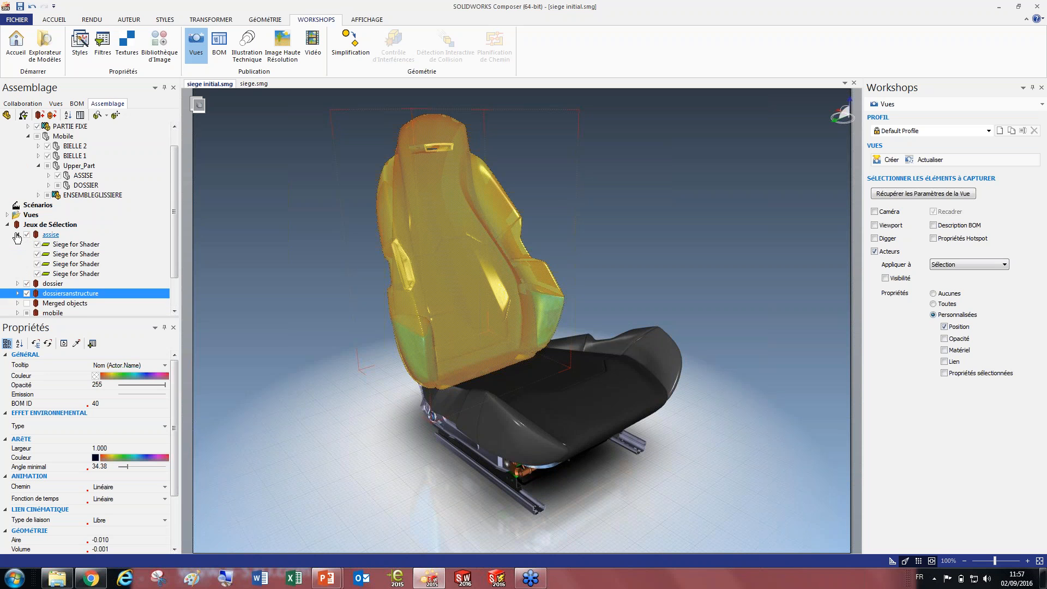
{"action": "left_click", "coordinate": [17, 235]}
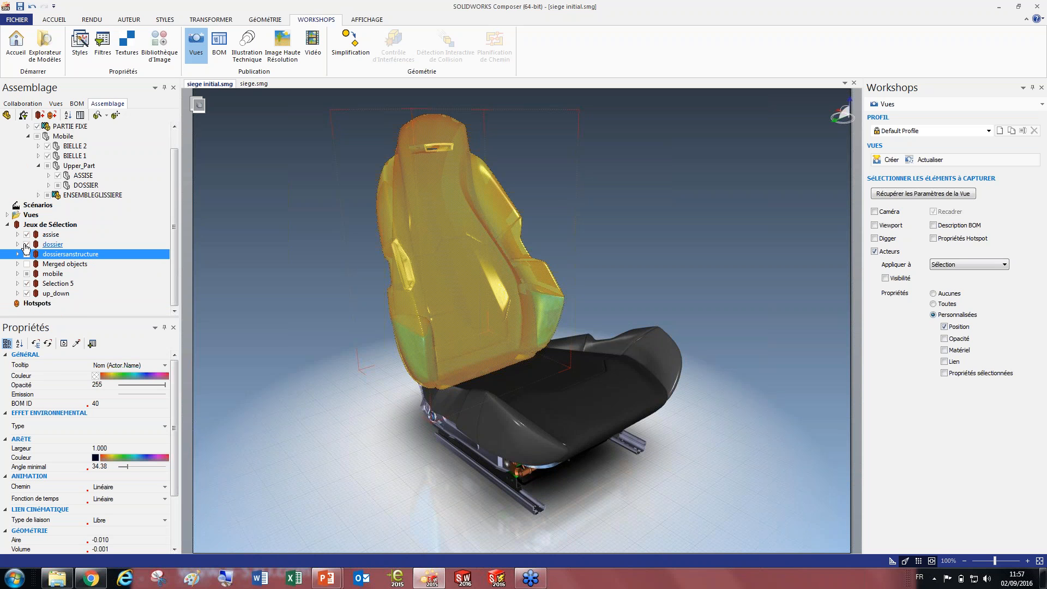
Hide the dossier set, show only the backrest parts of dossiersanstructure, and select that set
{"action": "left_click", "coordinate": [27, 245]}
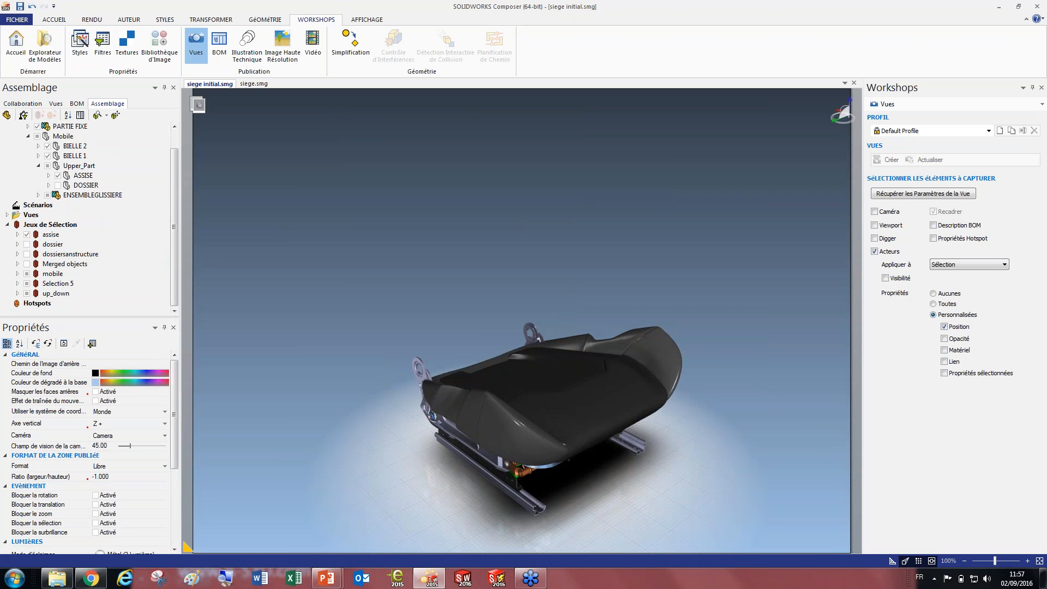
{"action": "left_click", "coordinate": [27, 254]}
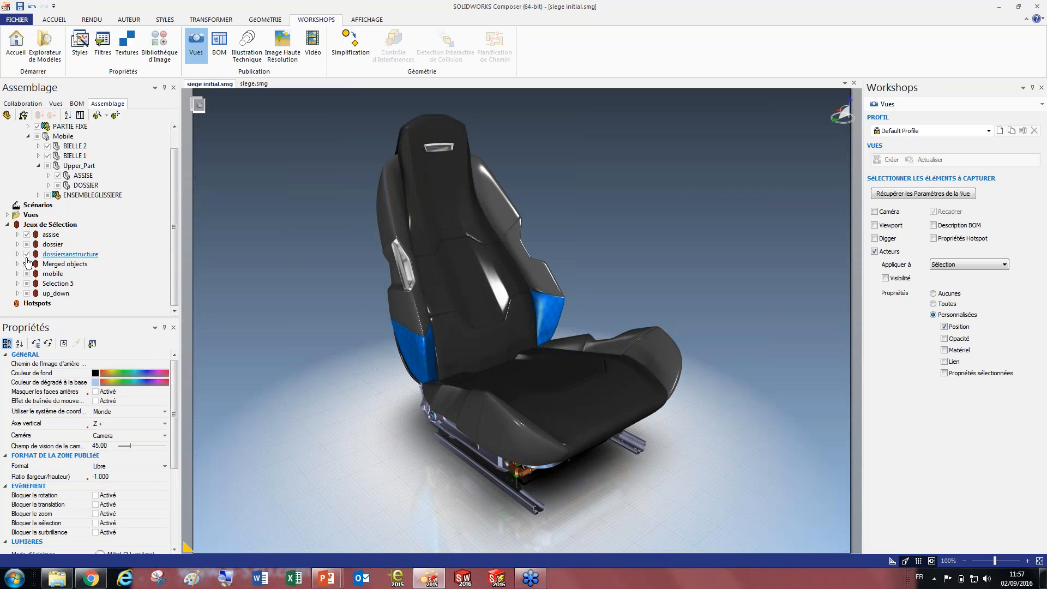
{"action": "left_click", "coordinate": [75, 254]}
Select the assise selection set and inspect the seat cushion and its rail mechanism from a low front angle
{"action": "left_click", "coordinate": [51, 236]}
{"action": "right_click_drag", "start_coordinate": [463, 364], "coordinate": [437, 361]}
{"action": "scroll", "coordinate": [496, 393], "scroll_direction": "up", "scroll_amount": 6}
{"action": "scroll", "coordinate": [496, 394], "scroll_direction": "down", "scroll_amount": 8}
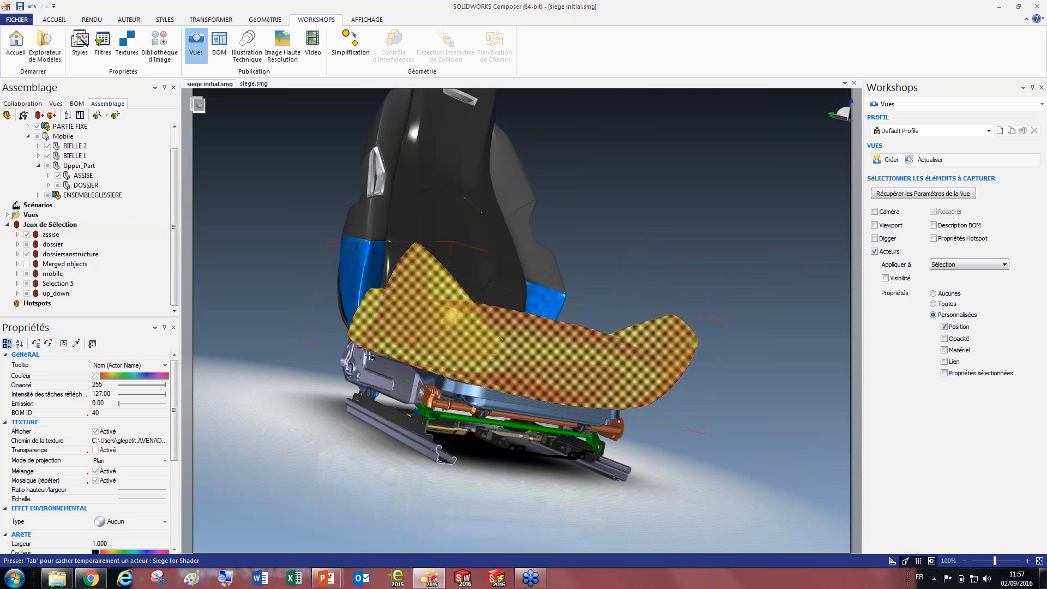
{"action": "left_click", "coordinate": [50, 238]}
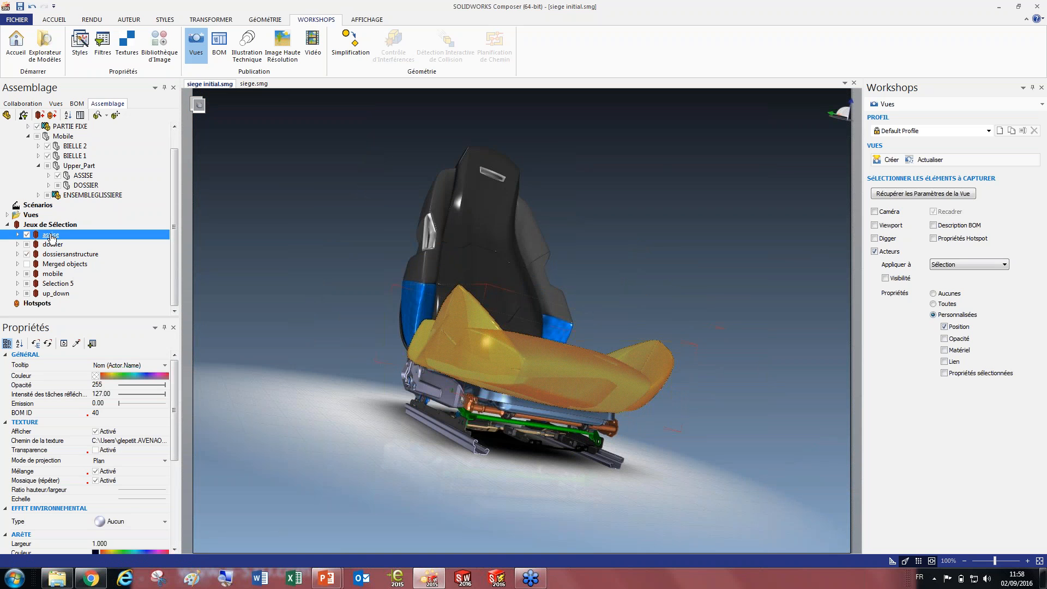
Hide the actors of the assise selection set
{"action": "right_click", "coordinate": [51, 236]}
{"action": "left_click", "coordinate": [143, 221]}
{"action": "left_click", "coordinate": [52, 244]}
{"action": "right_click", "coordinate": [237, 241]}
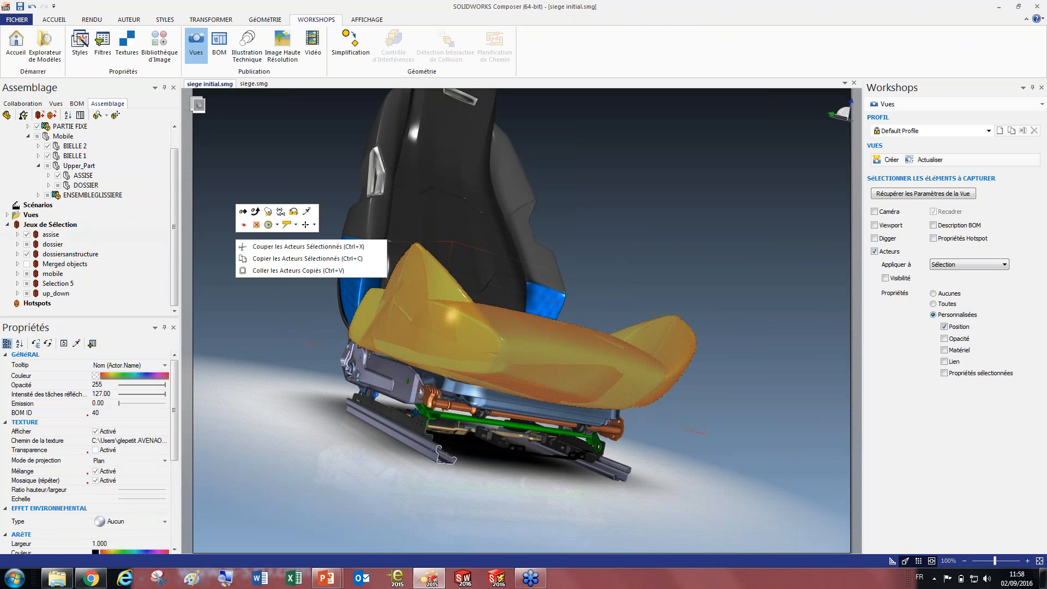
{"action": "left_click", "coordinate": [255, 226]}
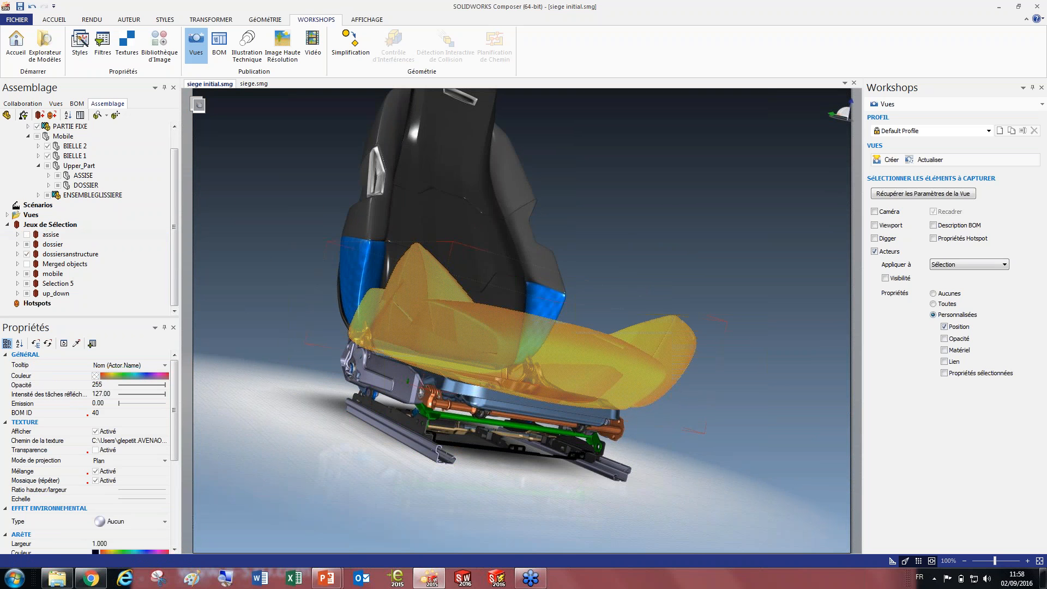
Isolate the assise set's cushion actors, hiding the rest of the seat, and undo the last view rotation
{"action": "right_click", "coordinate": [315, 263]}
{"action": "left_click", "coordinate": [329, 238]}
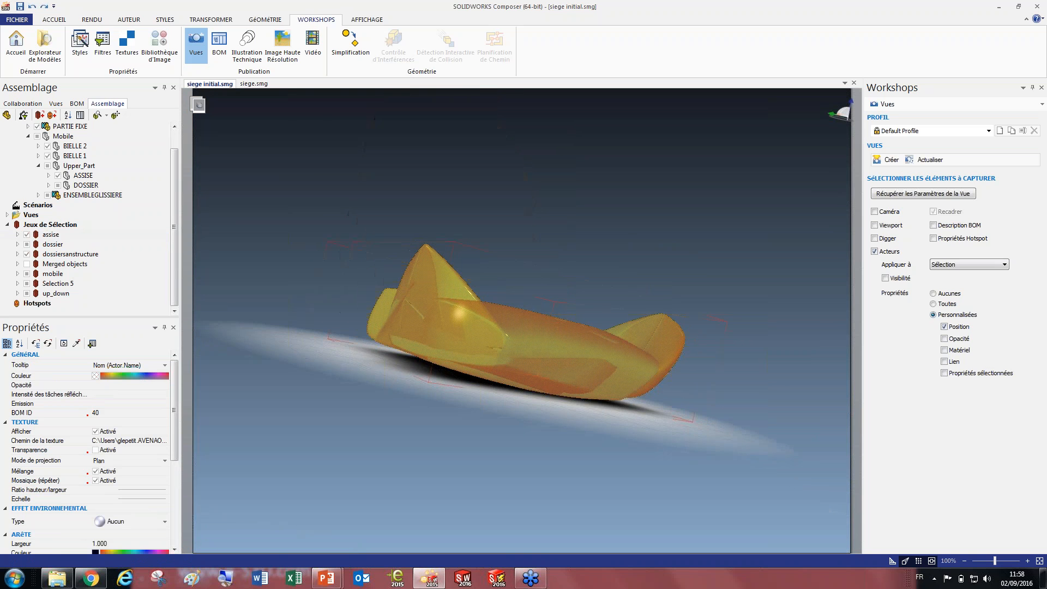
{"action": "left_click", "coordinate": [330, 347]}
{"action": "right_click_drag", "start_coordinate": [535, 364], "coordinate": [552, 437]}
{"action": "key", "text": "ctrl+z"}
{"action": "key", "text": "ctrl+z"}
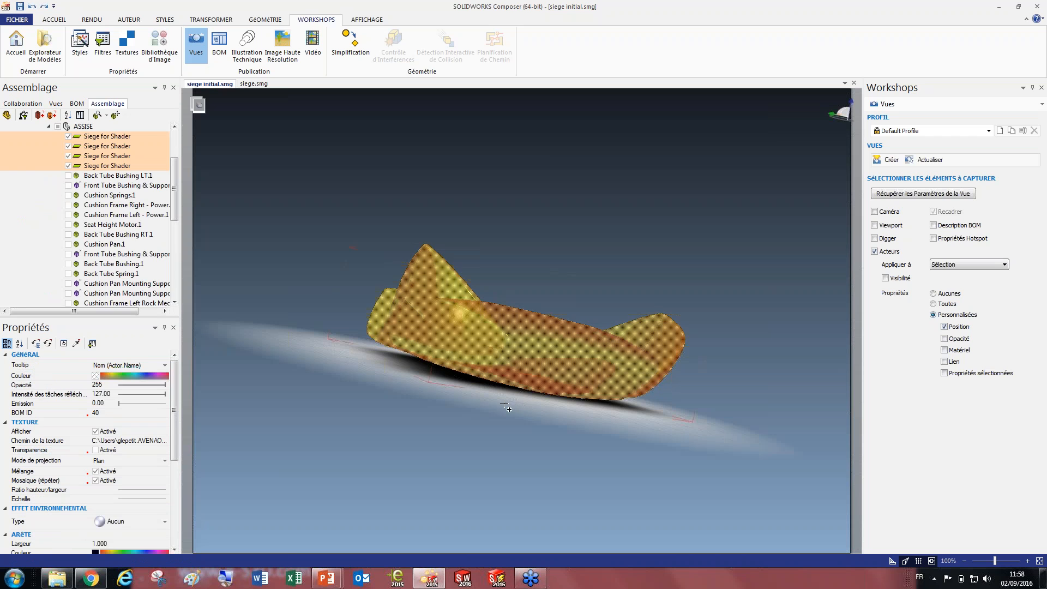
Undo the isolation of the assise cushion actors and orbit around to a raised front three-quarter angle of the seat
{"action": "key", "text": "ctrl+z"}
{"action": "right_click_drag", "start_coordinate": [380, 335], "coordinate": [420, 423]}
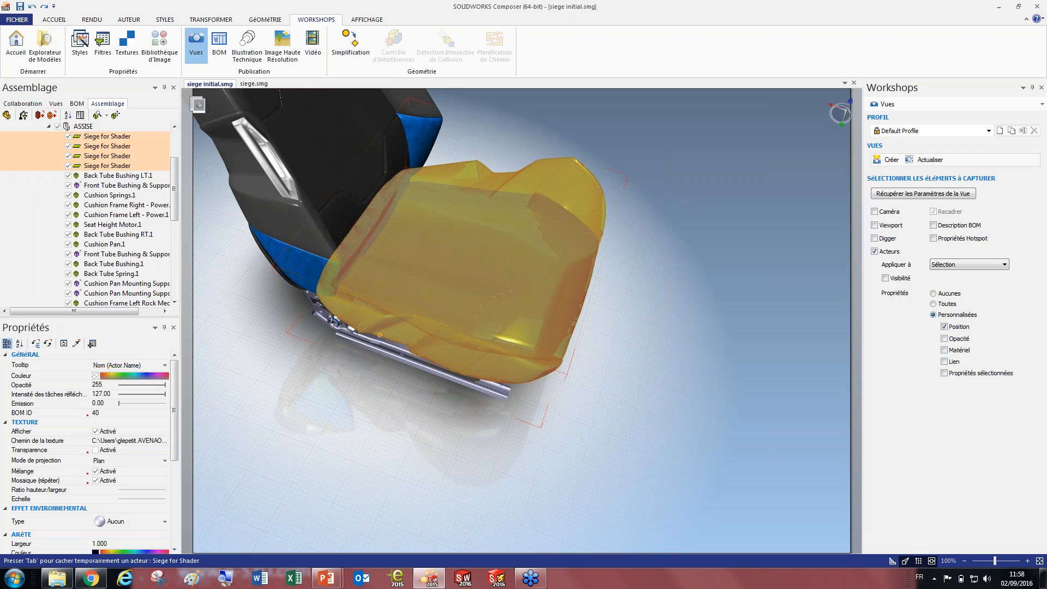
{"action": "right_click_drag", "start_coordinate": [398, 378], "coordinate": [389, 353]}
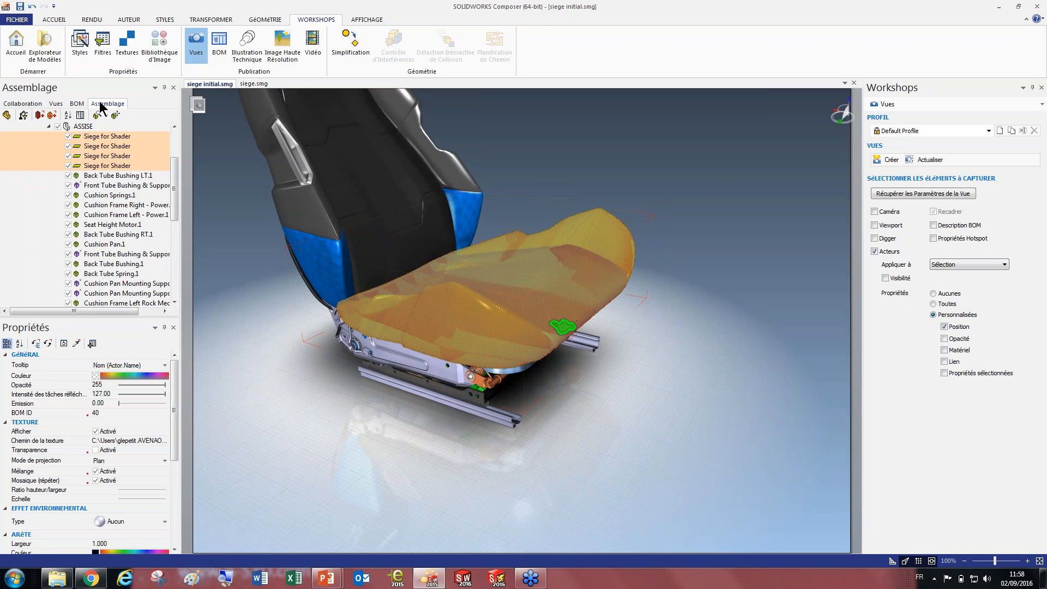
Collapse the SIEGE-AUTO assembly and select the assise and dossiersanstructure selection sets together
{"action": "scroll", "coordinate": [81, 136], "scroll_direction": "up", "scroll_amount": 2}
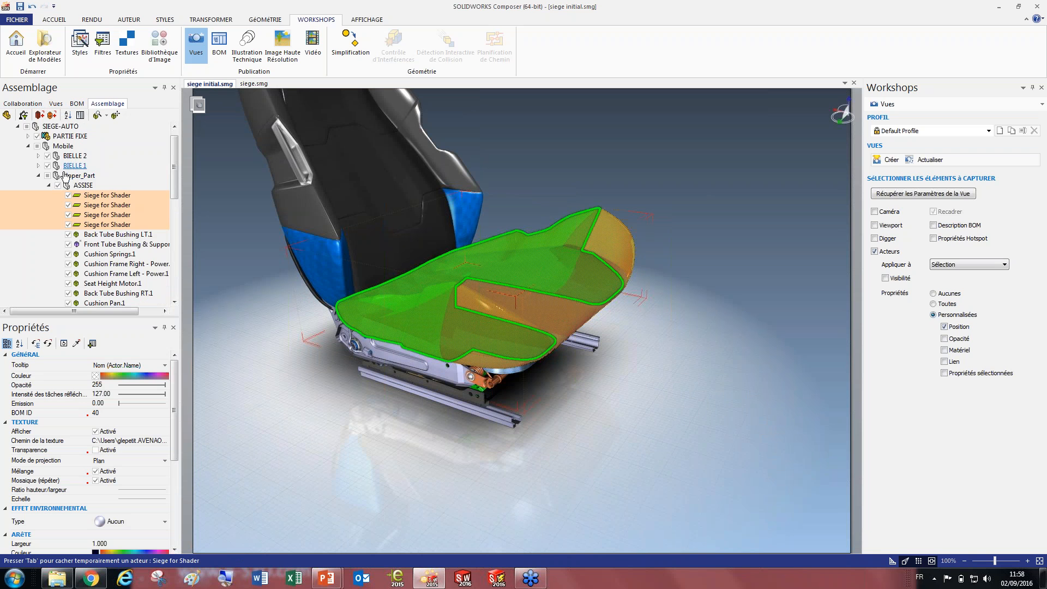
{"action": "scroll", "coordinate": [68, 190], "scroll_direction": "down", "scroll_amount": 4}
{"action": "scroll", "coordinate": [68, 191], "scroll_direction": "up", "scroll_amount": 4}
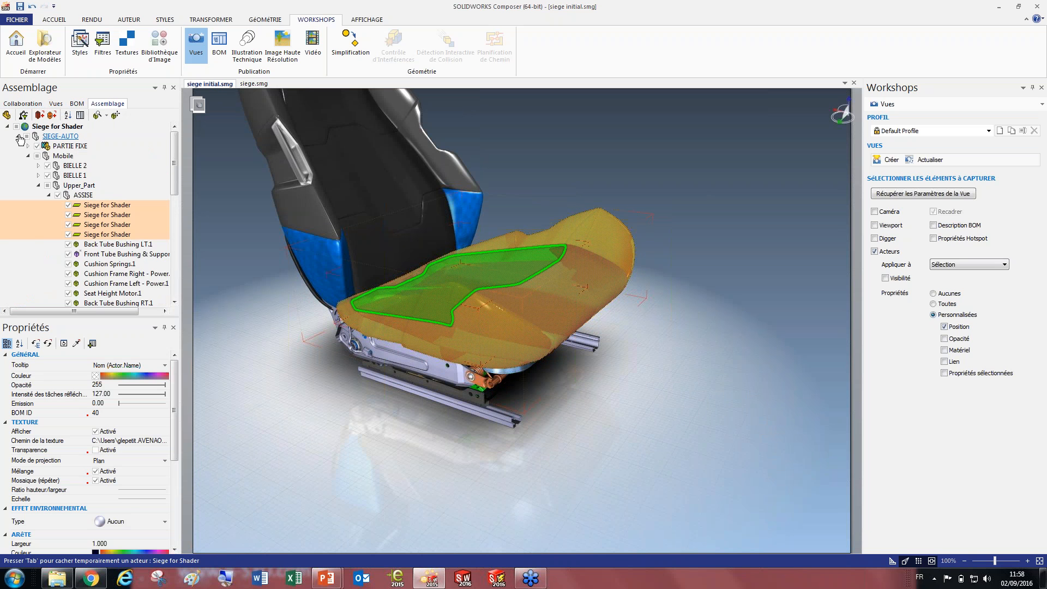
{"action": "left_click", "coordinate": [17, 137]}
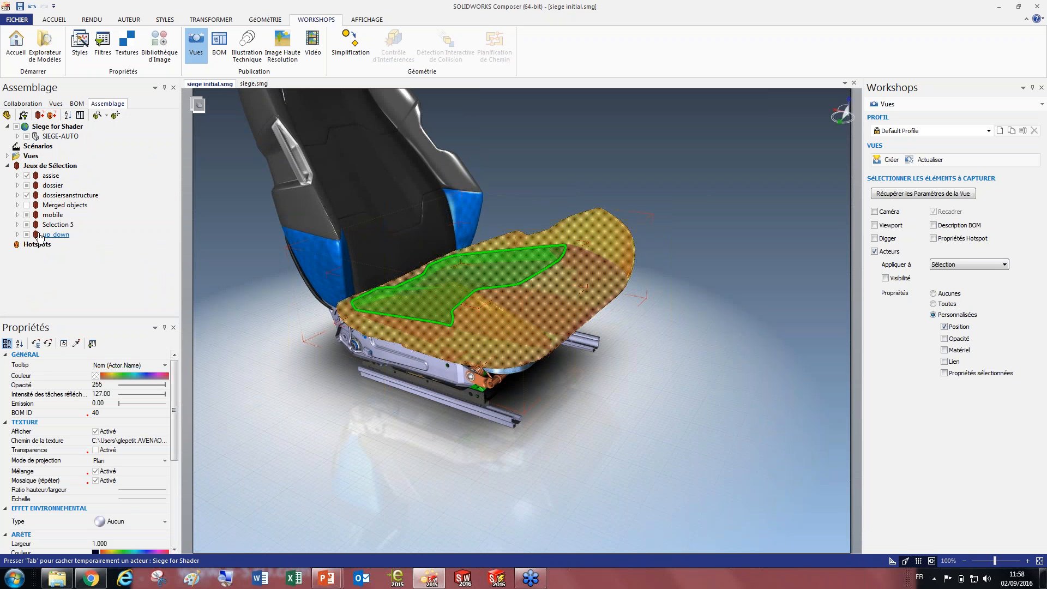
{"action": "left_click", "coordinate": [51, 175]}
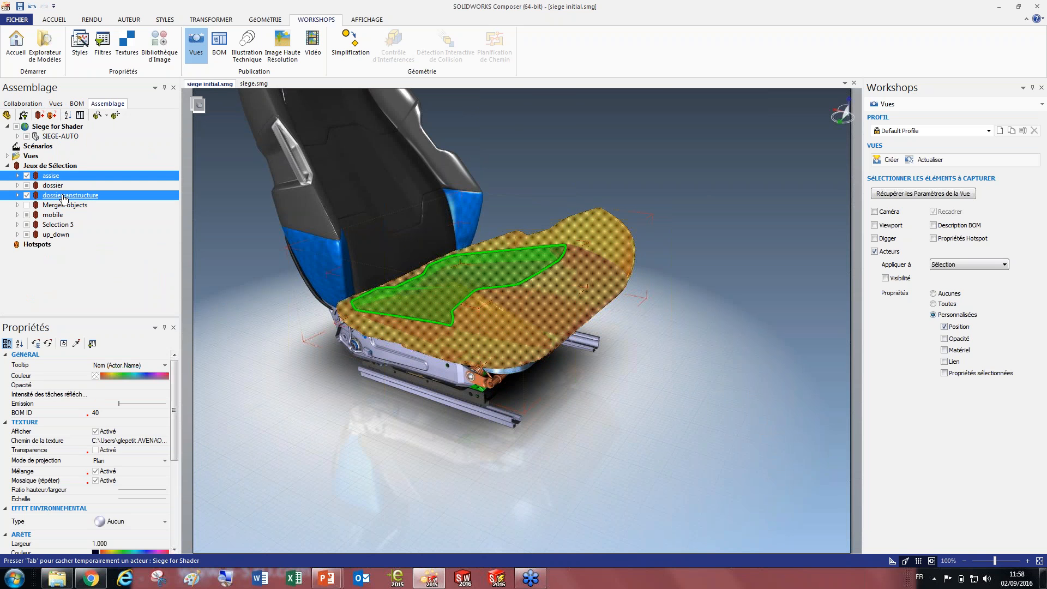
{"action": "left_click", "coordinate": [64, 196], "text": "ctrl"}
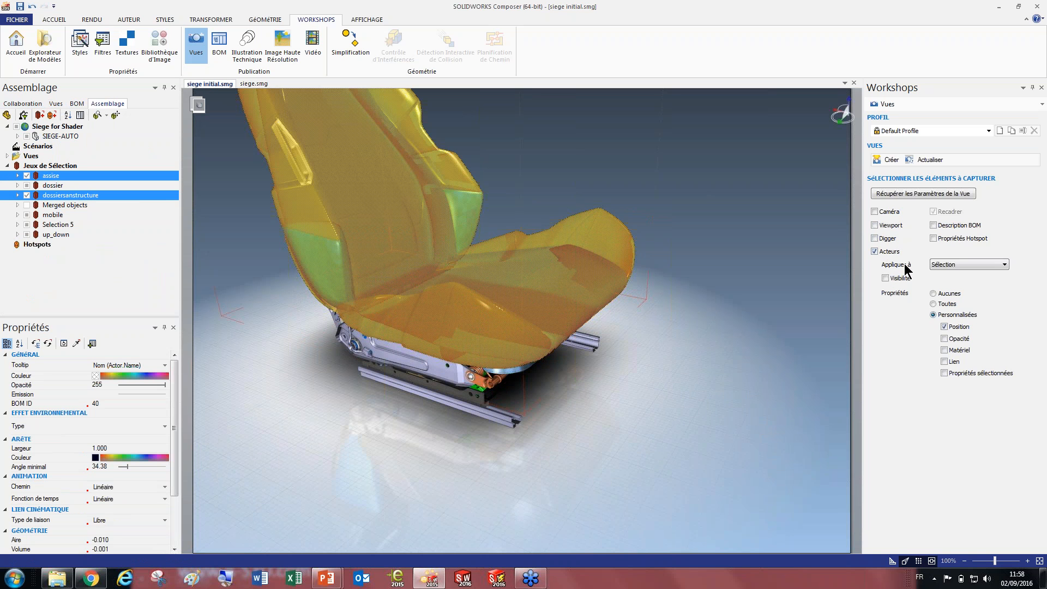
Capture selected properties instead of position, pick the Couleur property, and create a custom view of the grey and blue selection
{"action": "left_click", "coordinate": [949, 330]}
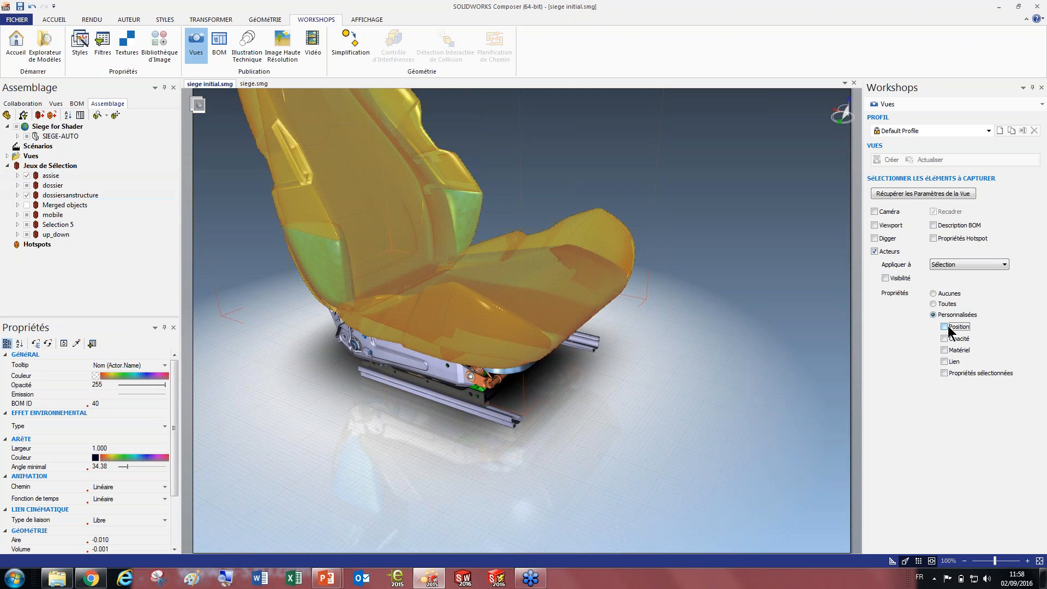
{"action": "left_click", "coordinate": [945, 374]}
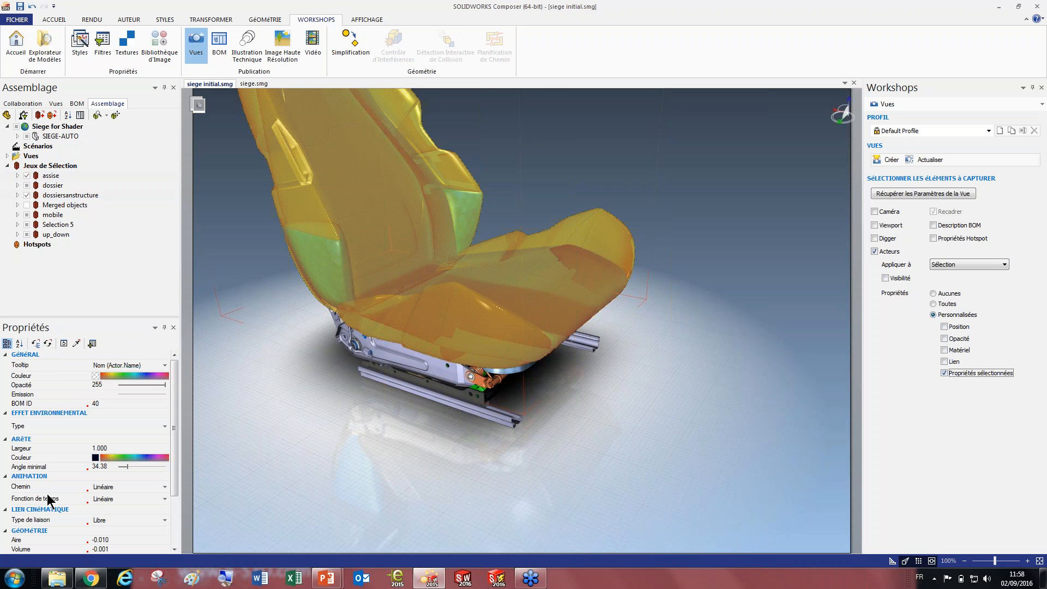
{"action": "left_click", "coordinate": [39, 375]}
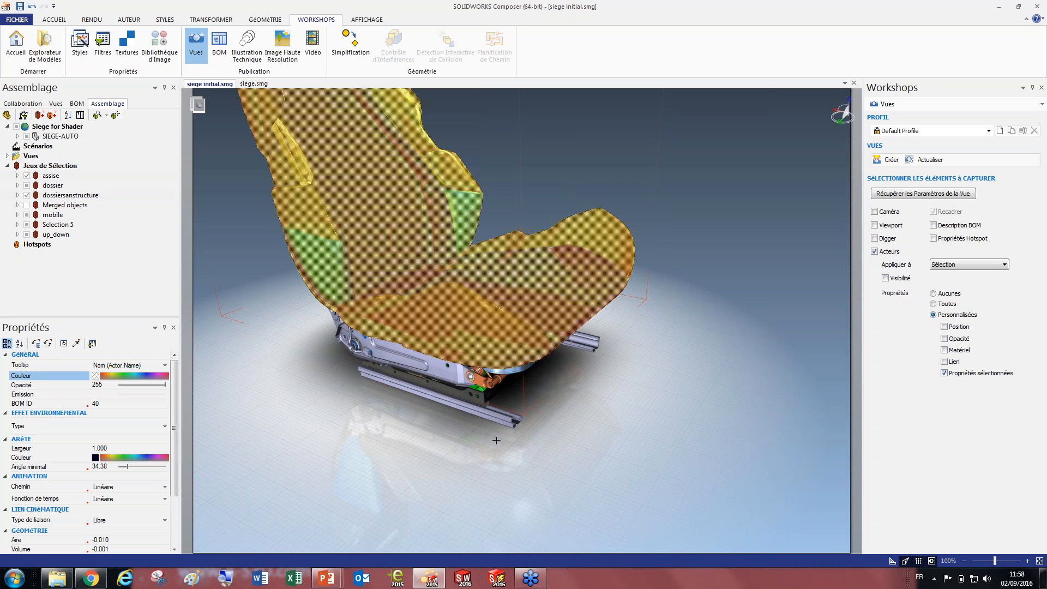
{"action": "left_click", "coordinate": [881, 160]}
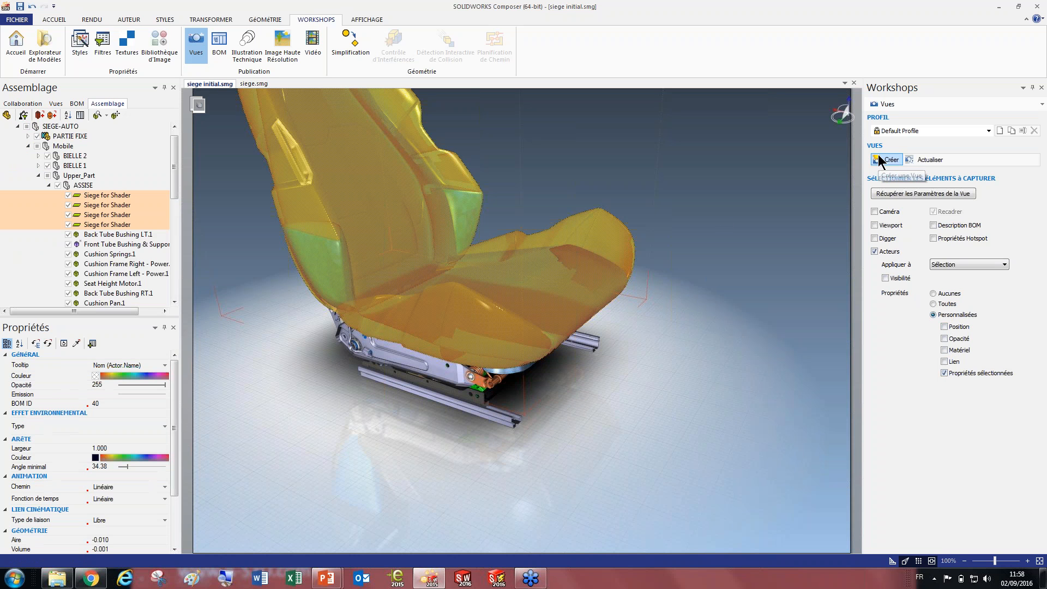
Apply the Dossier relevé view to the selected actors and create a custom view capturing only their Couleur property
{"action": "left_click", "coordinate": [56, 103]}
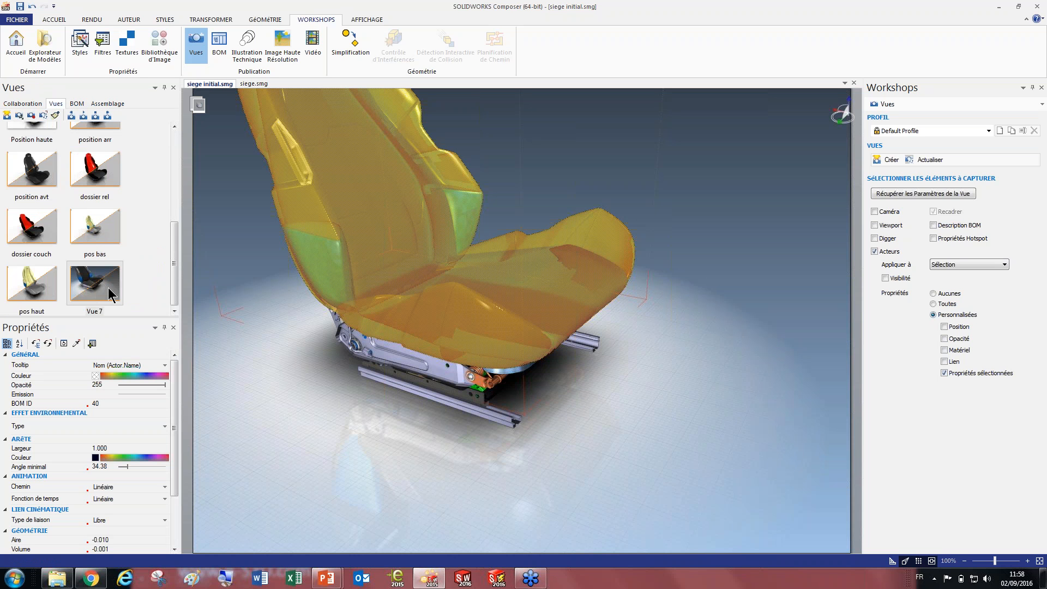
{"action": "left_click_drag", "start_coordinate": [174, 263], "coordinate": [174, 172]}
{"action": "left_click_drag", "start_coordinate": [99, 210], "coordinate": [334, 363]}
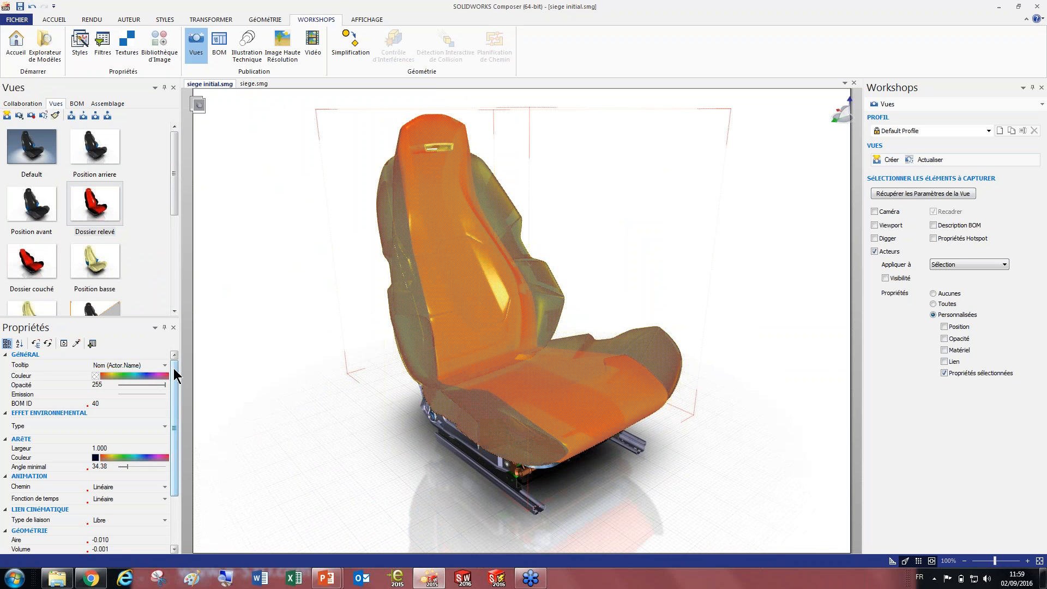
{"action": "left_click", "coordinate": [31, 376]}
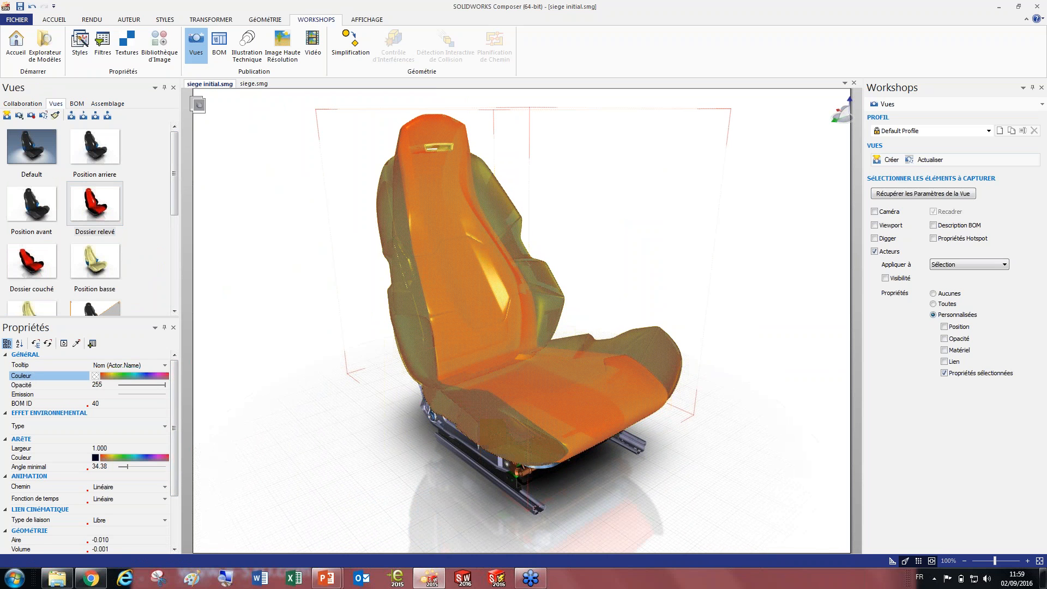
{"action": "left_click", "coordinate": [885, 160]}
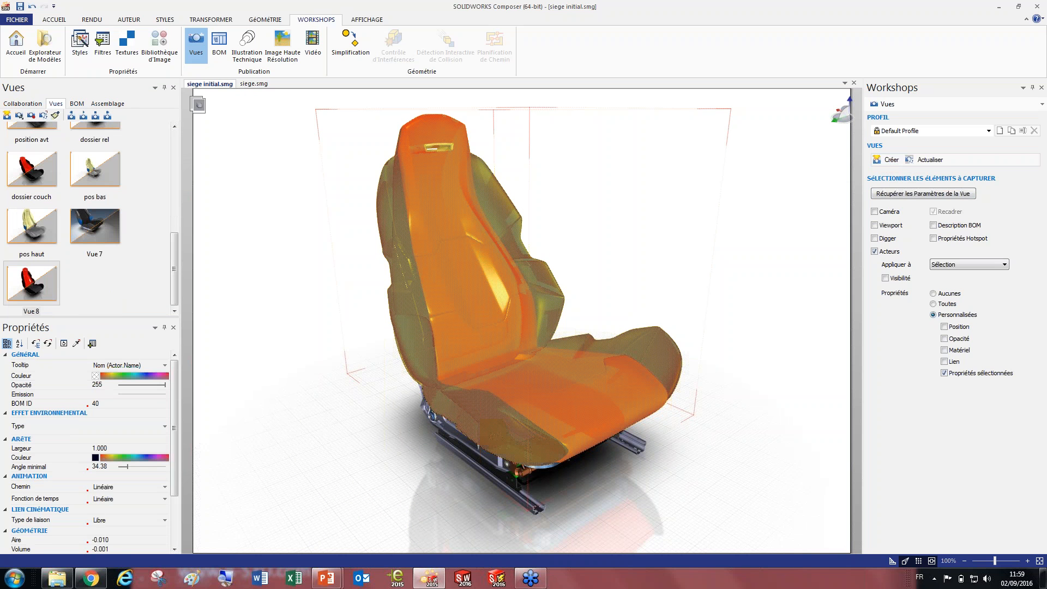
Apply the Position basse view to the selected actors and create a custom view capturing only their Couleur property
{"action": "left_click_drag", "start_coordinate": [83, 183], "coordinate": [301, 343]}
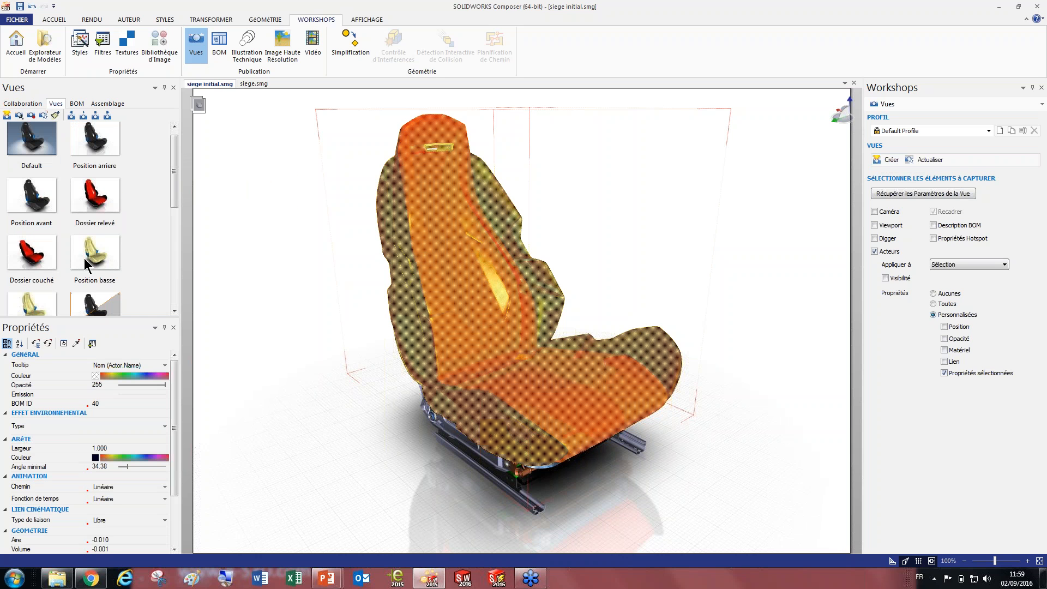
{"action": "left_click", "coordinate": [86, 256]}
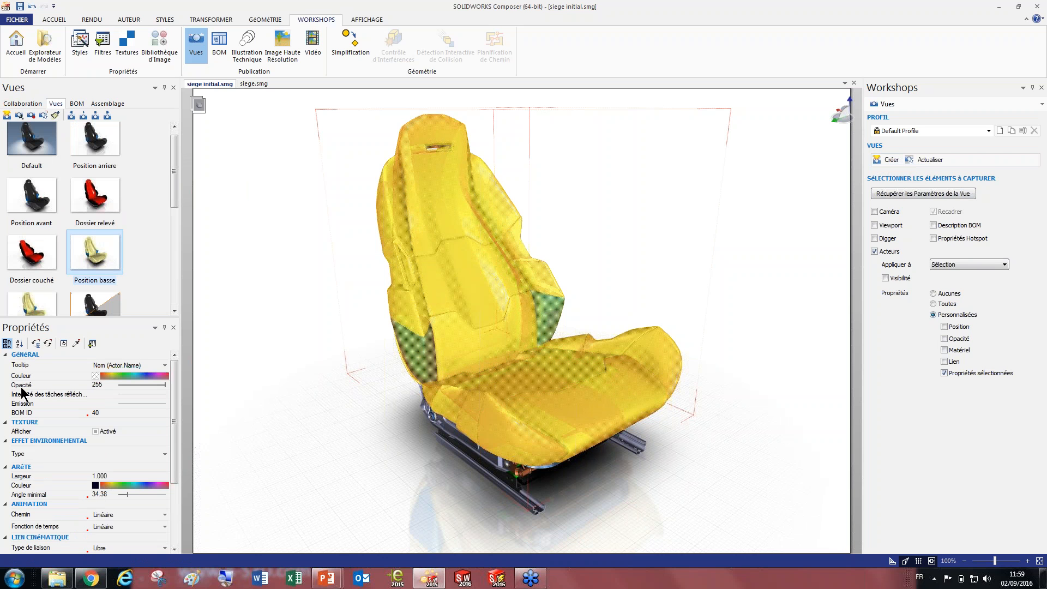
{"action": "left_click", "coordinate": [35, 377]}
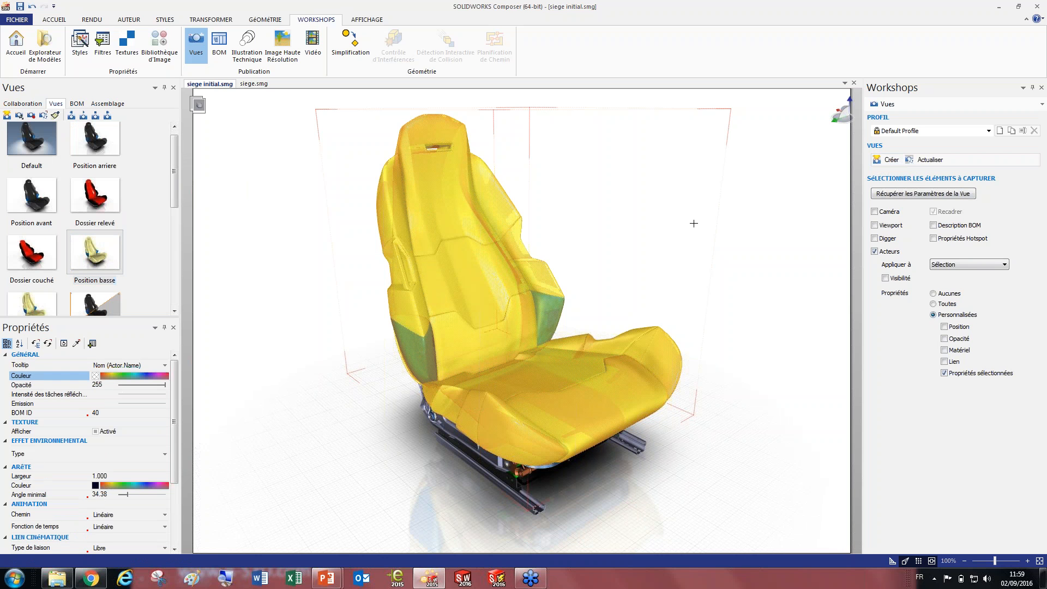
{"action": "left_click", "coordinate": [893, 160]}
Rename the custom view Vue 7 as "Gris et bleu"
{"action": "left_click", "coordinate": [92, 260]}
{"action": "left_click", "coordinate": [91, 257]}
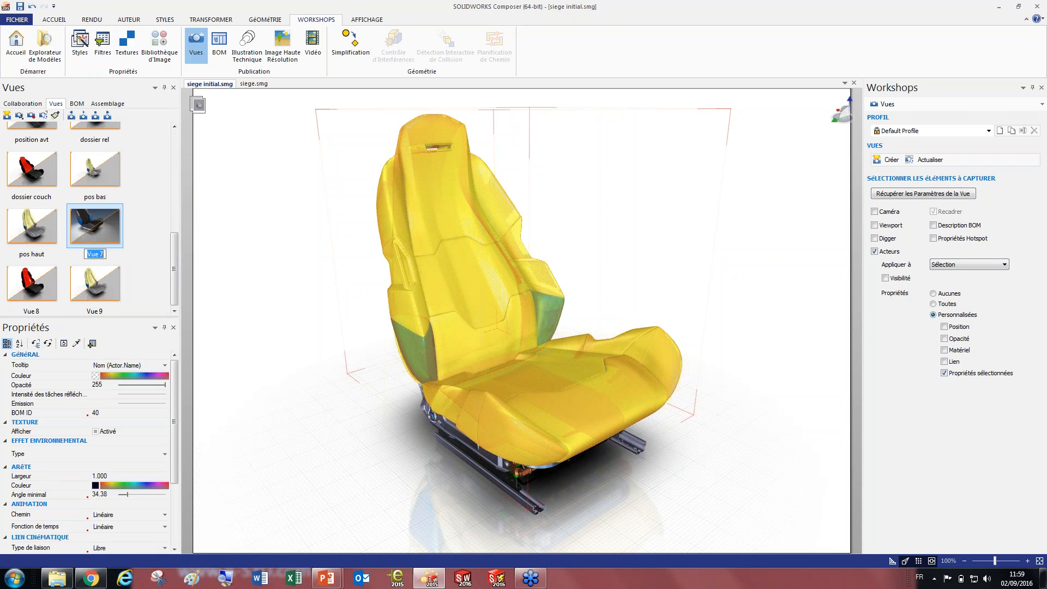
{"action": "type", "text": "Gris et bleu"}
{"action": "key", "text": "Return"}
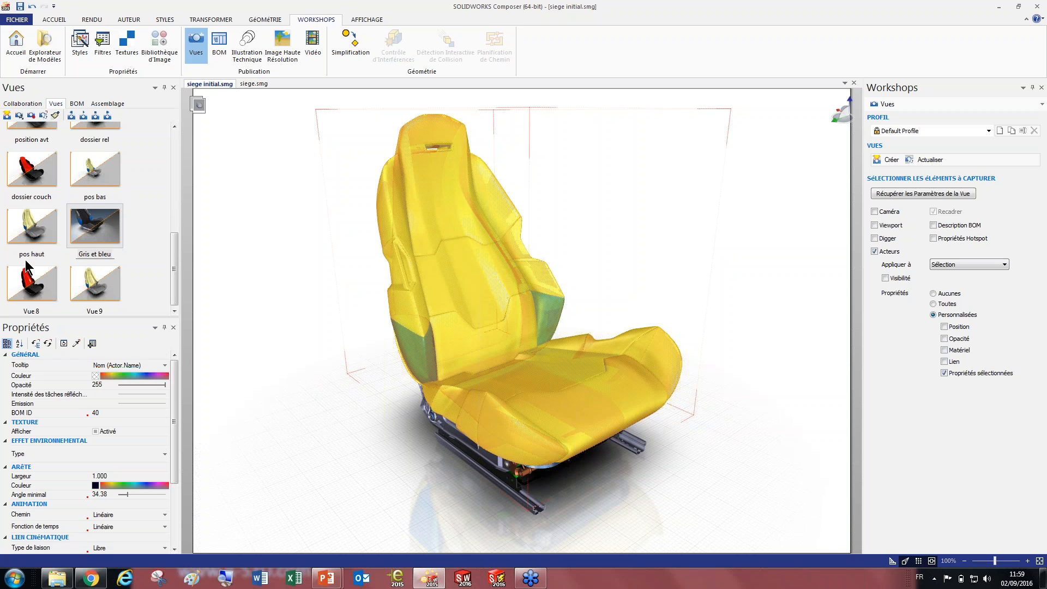
Rename the custom view Vue 8 as "Rouge et Noir"
{"action": "left_click", "coordinate": [33, 308]}
{"action": "left_click", "coordinate": [34, 311]}
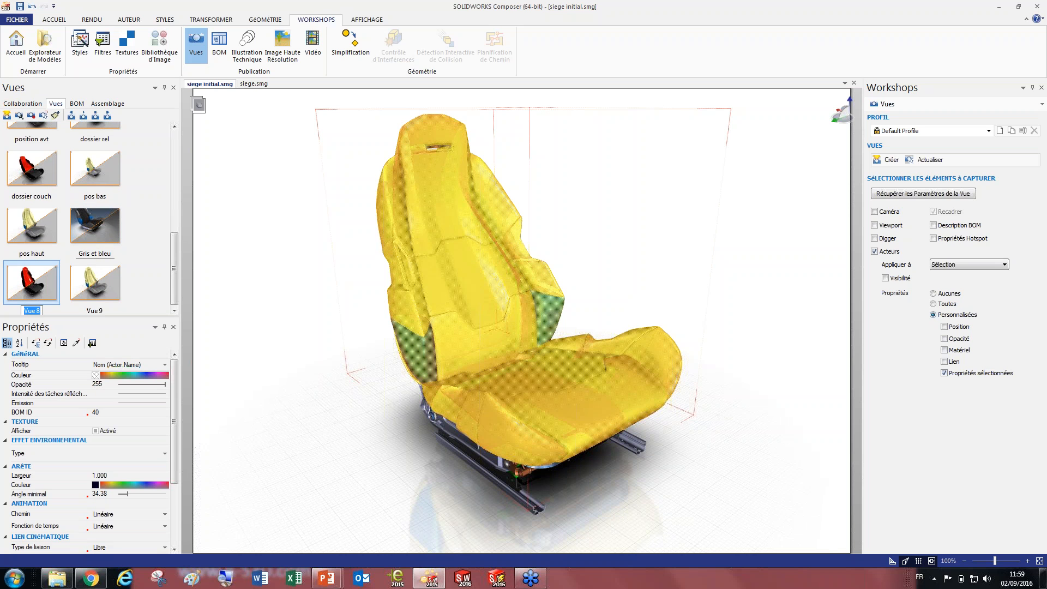
{"action": "type", "text": "Rouge et Noir"}
{"action": "key", "text": "Return"}
Rename the custom view Vue 9 as "Beige et Bleu" and clear the actor selection
{"action": "left_click", "coordinate": [98, 309]}
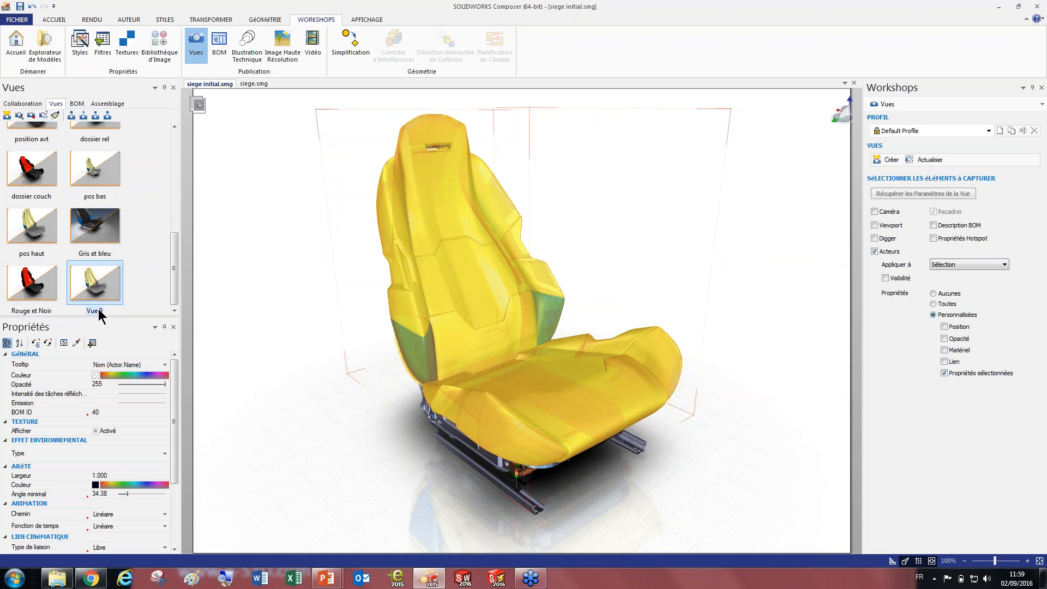
{"action": "left_click", "coordinate": [98, 309]}
{"action": "type", "text": "Beg"}
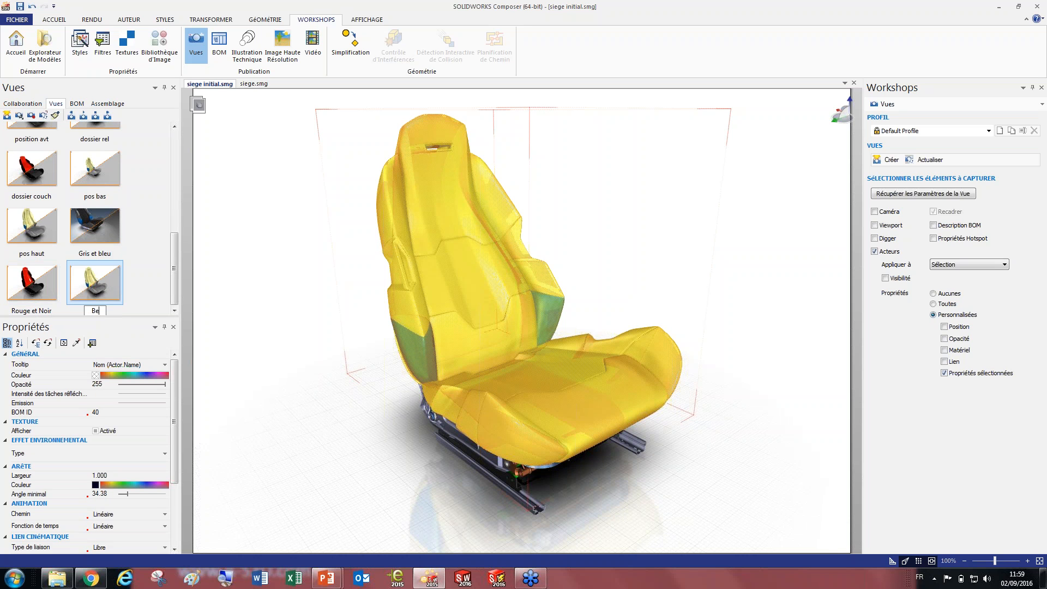
{"action": "key", "text": "BackSpace"}
{"action": "key", "text": "BackSpace"}
{"action": "key", "text": "BackSpace"}
{"action": "type", "text": "Beige et Bleu"}
{"action": "left_click", "coordinate": [257, 277]}
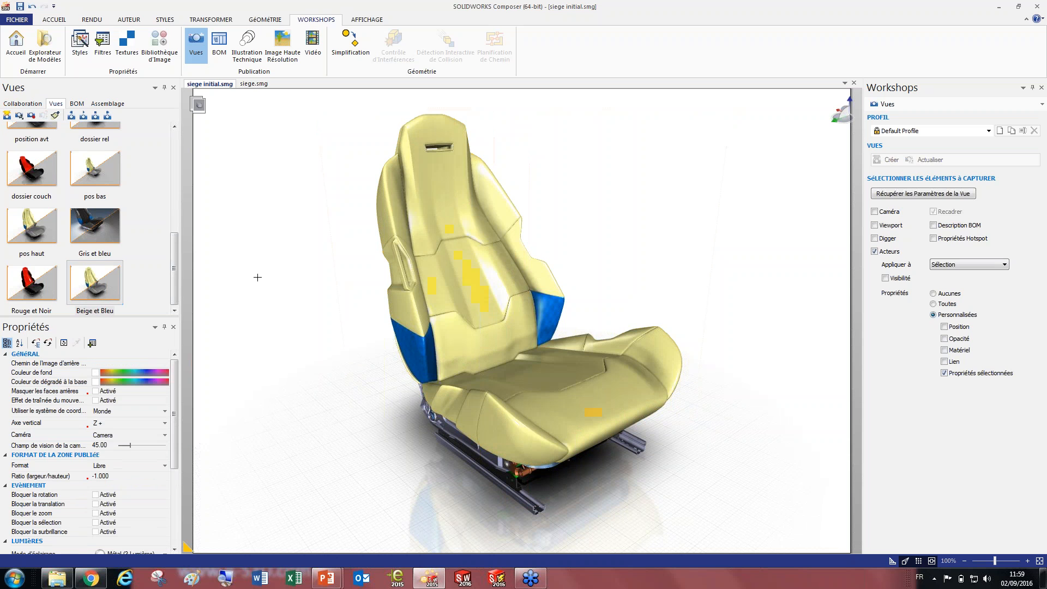
Restore the Default view and test the Gris et bleu and Rouge et Noir colour views on the seat
{"action": "left_click_drag", "start_coordinate": [174, 268], "coordinate": [173, 134]}
{"action": "left_click", "coordinate": [31, 146]}
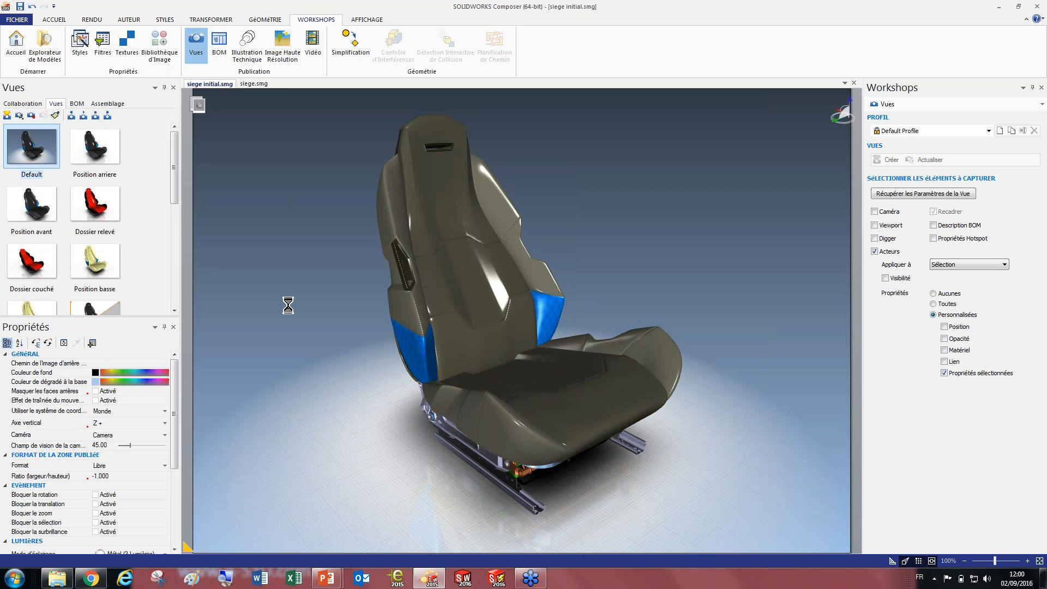
{"action": "left_click_drag", "start_coordinate": [178, 191], "coordinate": [174, 315]}
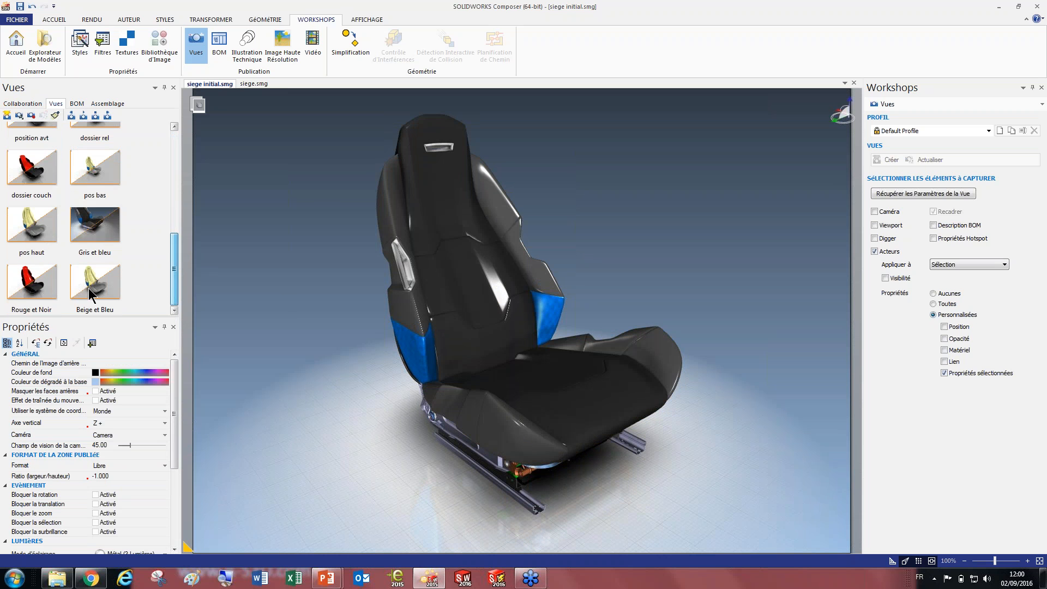
{"action": "left_click_drag", "start_coordinate": [95, 227], "coordinate": [113, 244]}
{"action": "left_click_drag", "start_coordinate": [29, 298], "coordinate": [279, 268]}
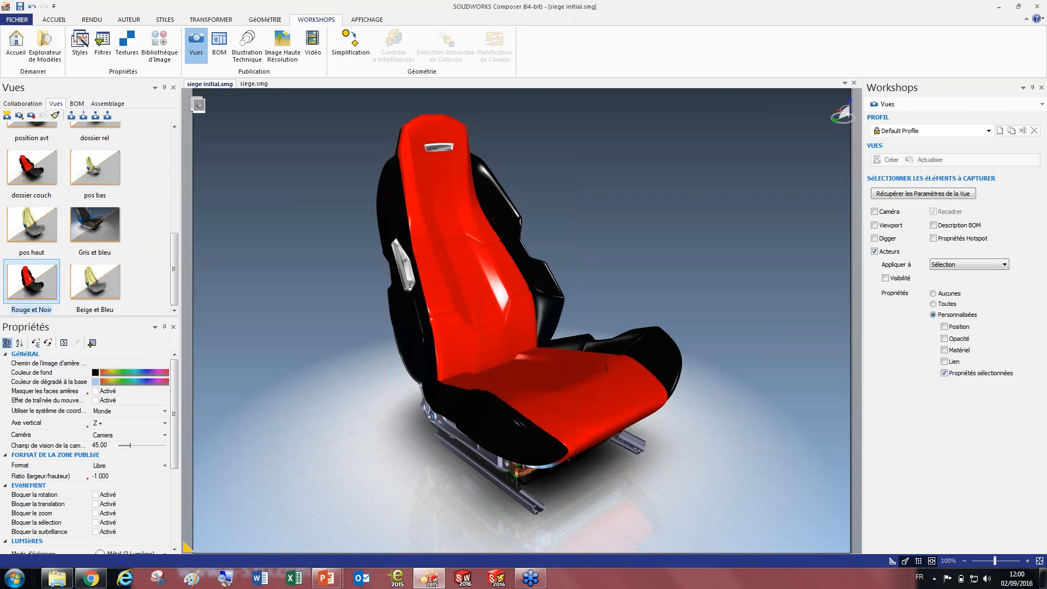
Test the dossier rel and dossier couch positions combined with the Beige et Bleu colour view, and restore the Default view
{"action": "left_click_drag", "start_coordinate": [180, 265], "coordinate": [175, 240]}
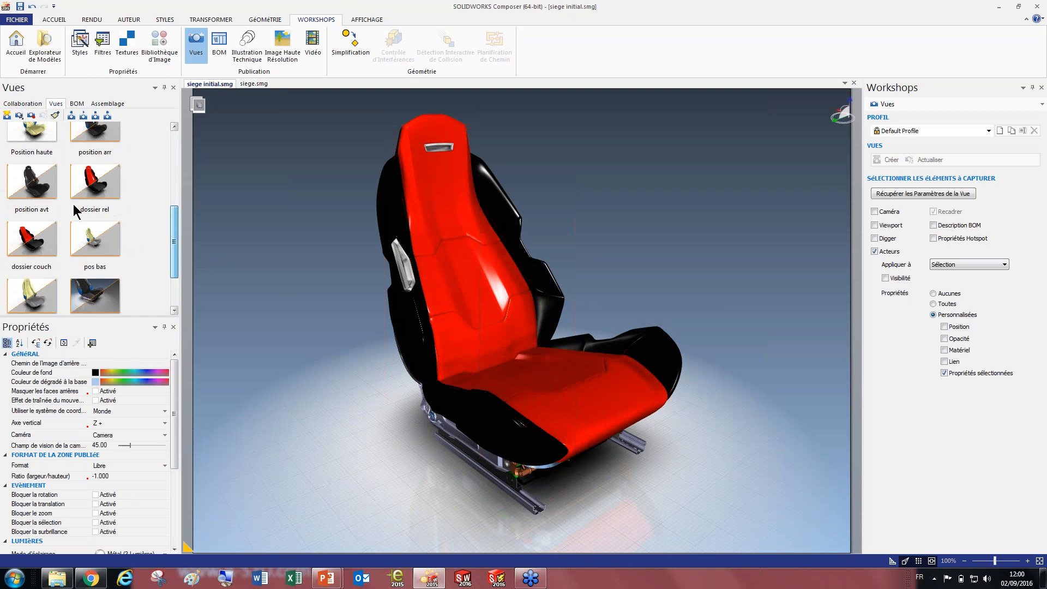
{"action": "left_click_drag", "start_coordinate": [91, 191], "coordinate": [194, 228]}
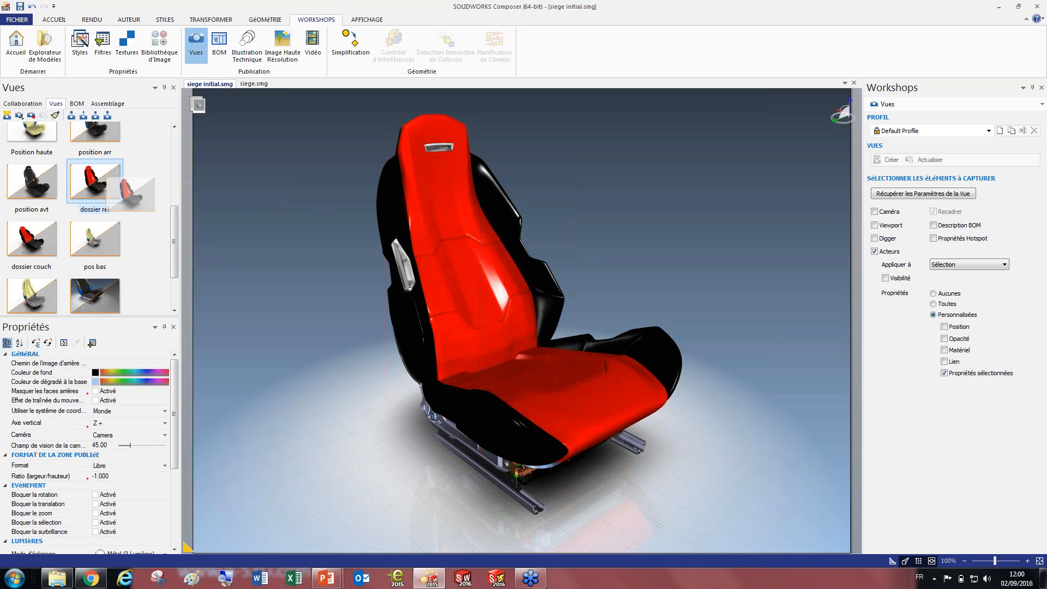
{"action": "left_click_drag", "start_coordinate": [43, 246], "coordinate": [279, 246]}
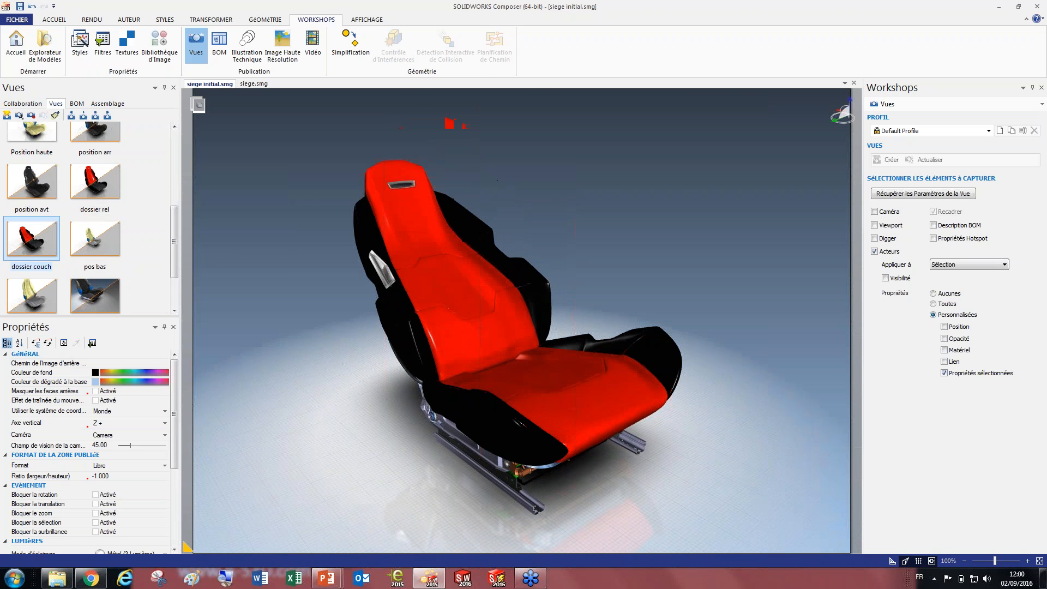
{"action": "scroll", "coordinate": [92, 245], "scroll_direction": "down", "scroll_amount": 1}
{"action": "left_click_drag", "start_coordinate": [95, 279], "coordinate": [273, 281]}
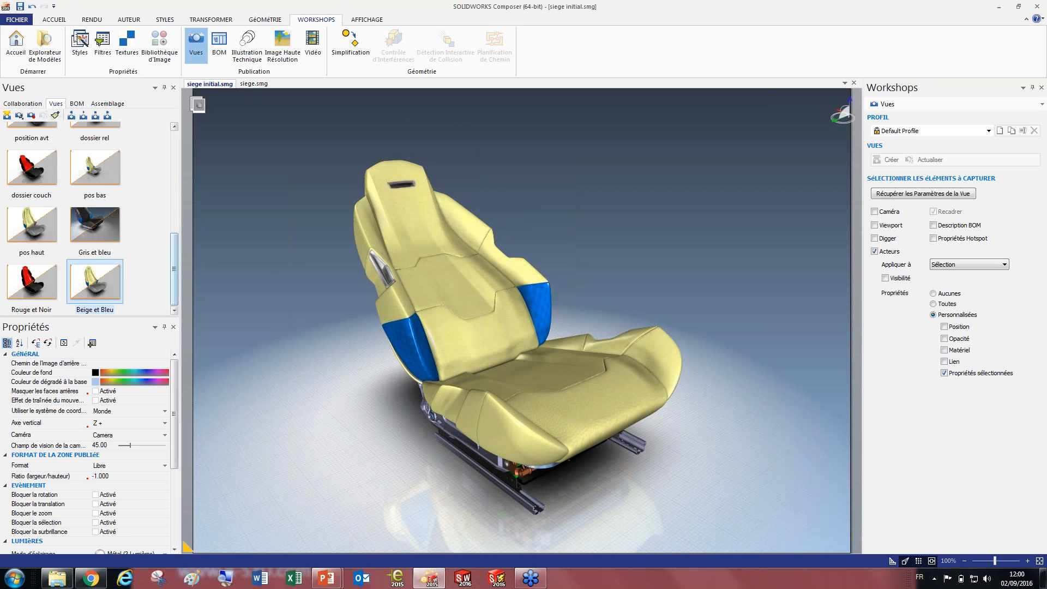
{"action": "left_click_drag", "start_coordinate": [174, 272], "coordinate": [195, 136]}
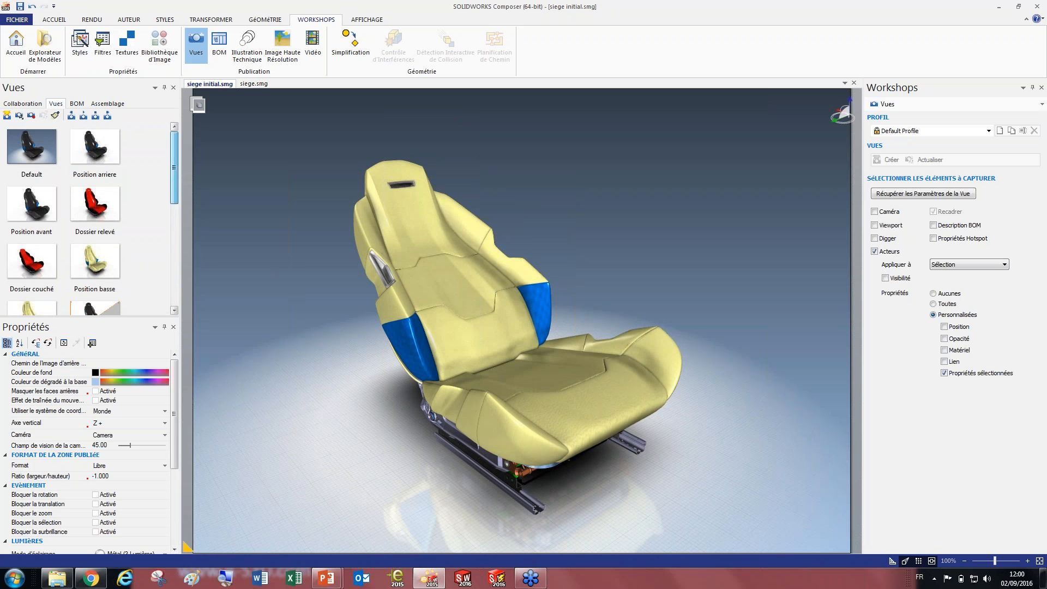
{"action": "left_click", "coordinate": [30, 159]}
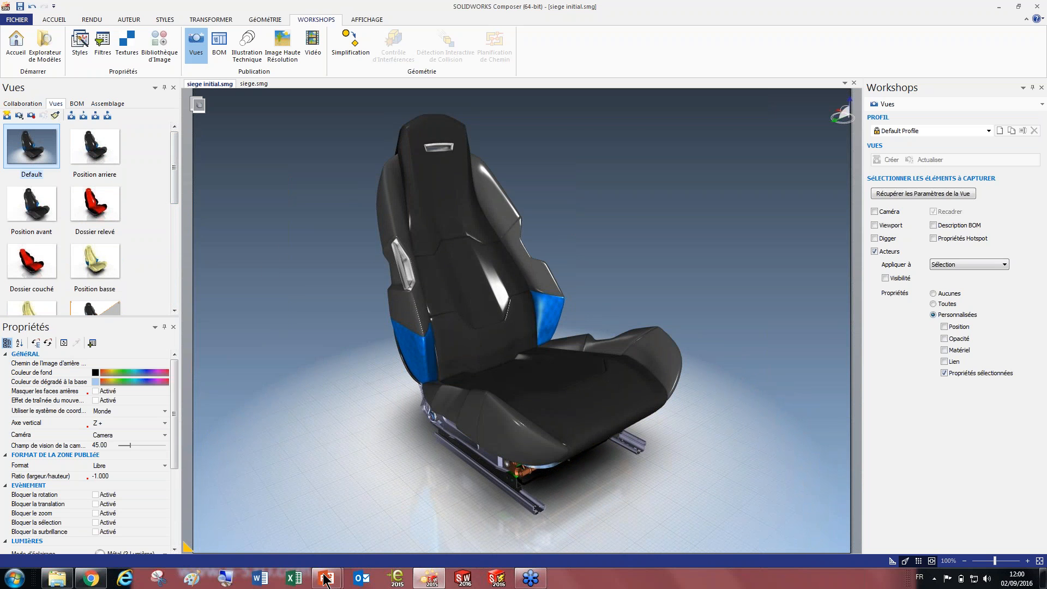
Switch to the PowerPoint slideshow and review the slide defining the seat's different states
{"action": "mouse_move", "coordinate": [334, 586]}
{"action": "left_click", "coordinate": [387, 521]}
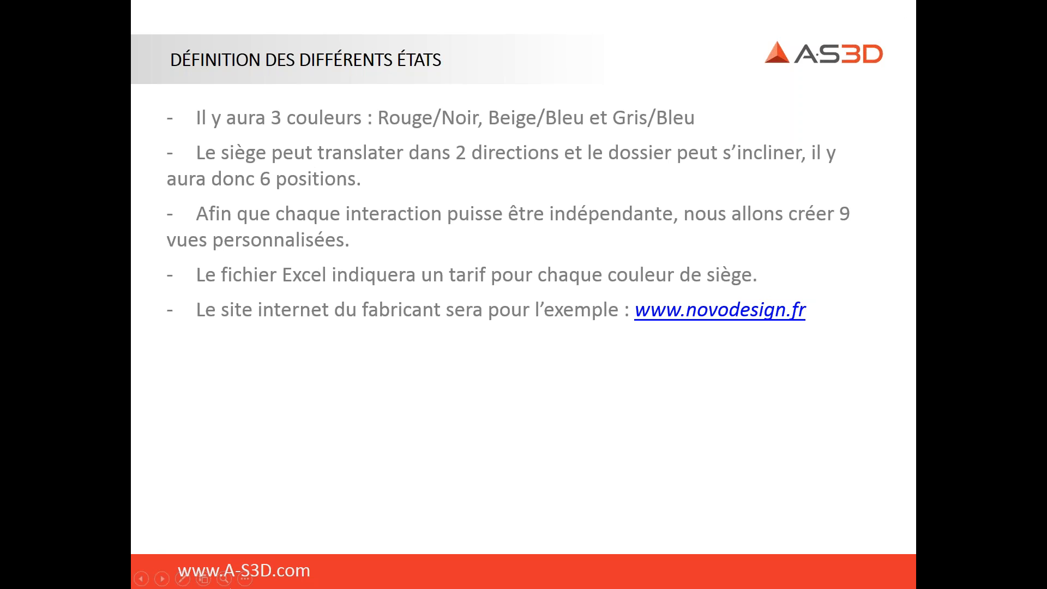
{"action": "key", "text": "super"}
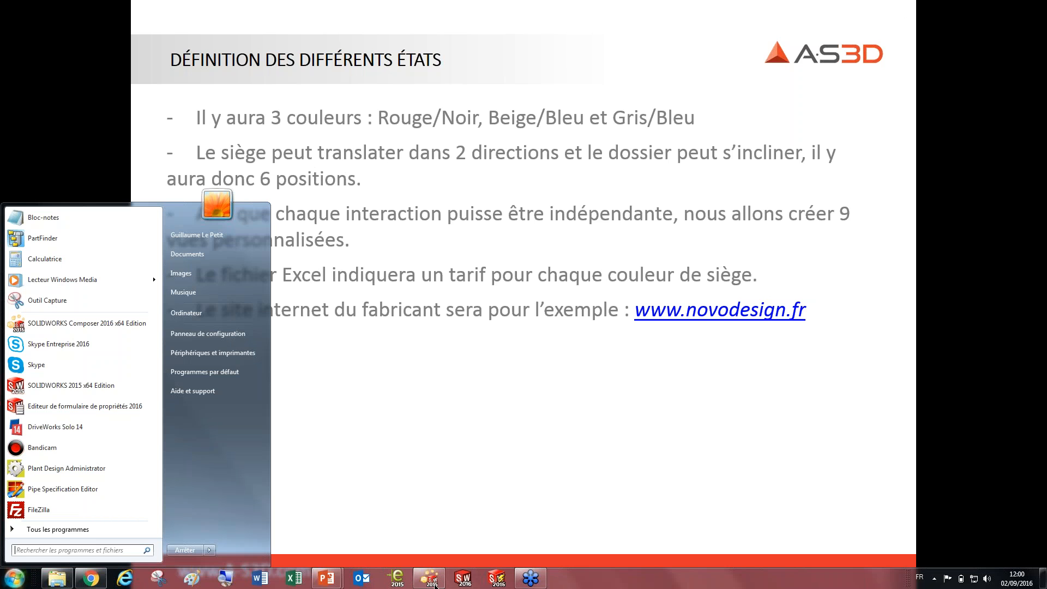
Open liste de prix.xlsx in Excel, review the price and reference for each seat colour, and close the workbook
{"action": "left_click", "coordinate": [431, 579]}
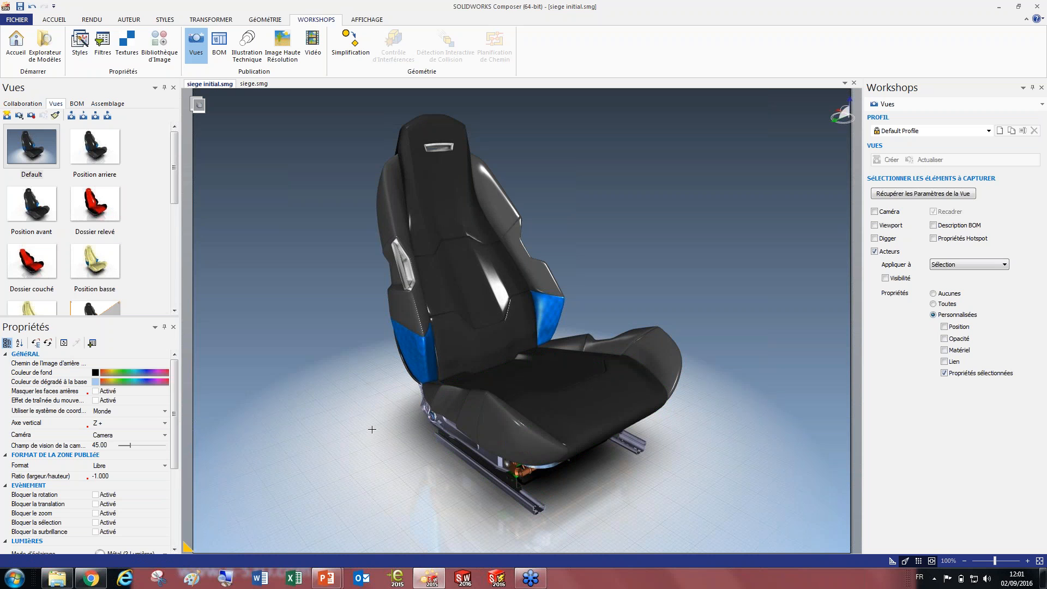
{"action": "left_click", "coordinate": [284, 577]}
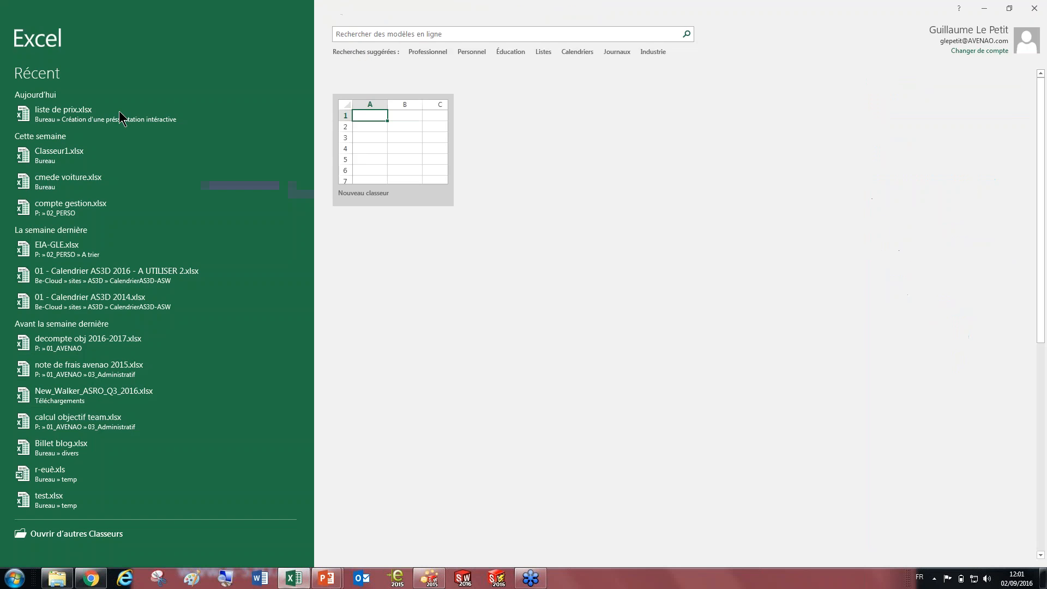
{"action": "left_click", "coordinate": [119, 110]}
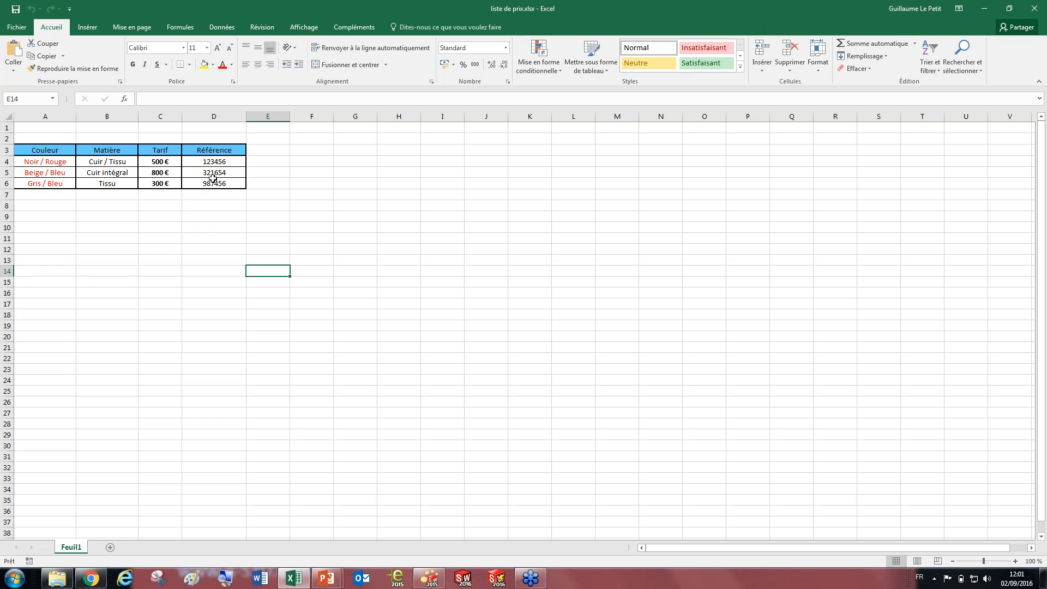
{"action": "left_click", "coordinate": [1035, 8]}
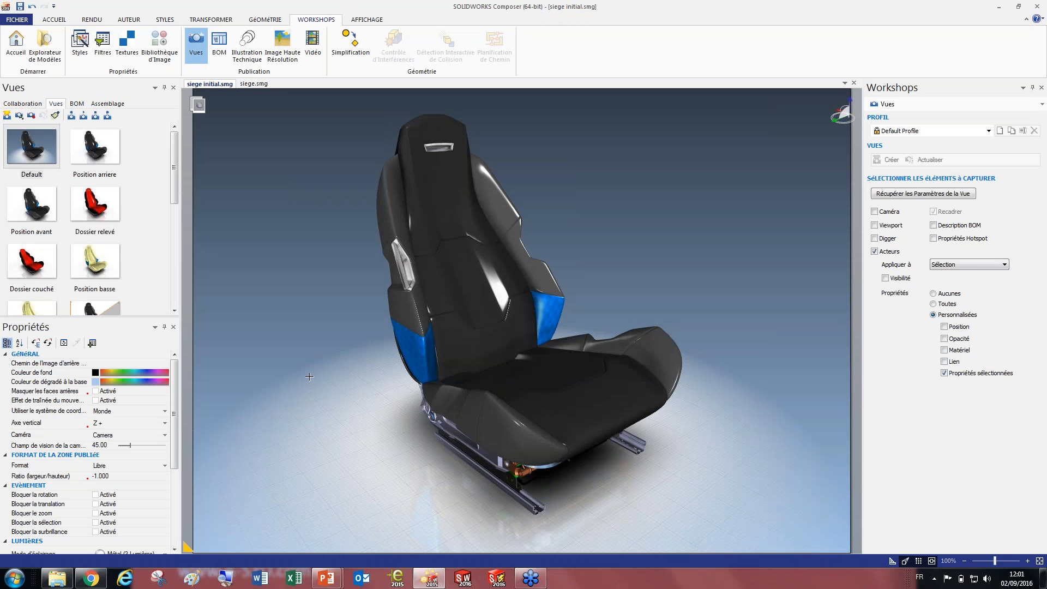
Return to the PowerPoint slideshow, advance to the slide on defining the links, and switch back to SOLIDWORKS Composer
{"action": "mouse_move", "coordinate": [327, 579]}
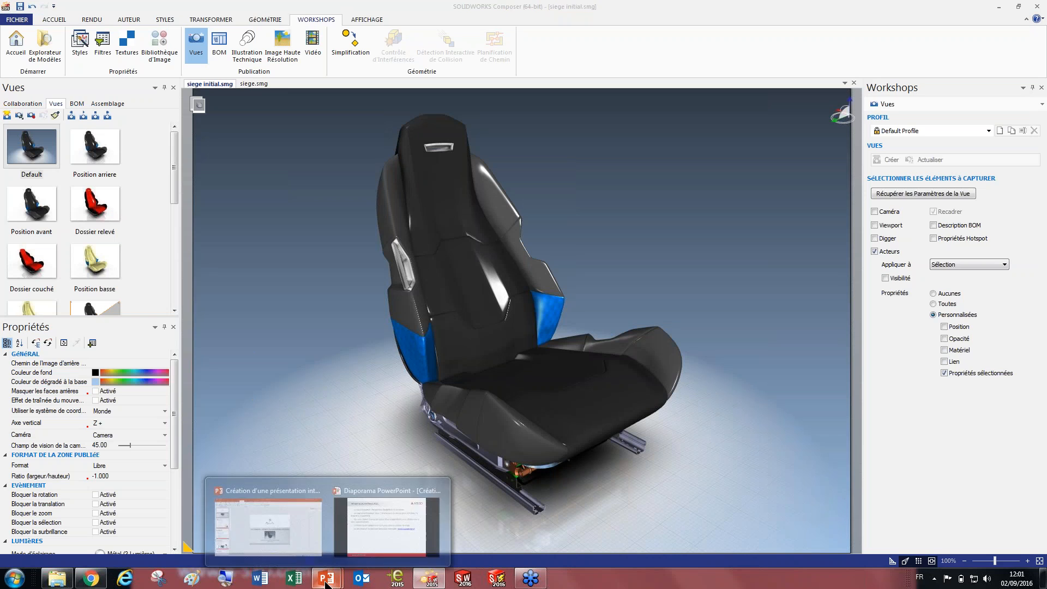
{"action": "left_click", "coordinate": [381, 506]}
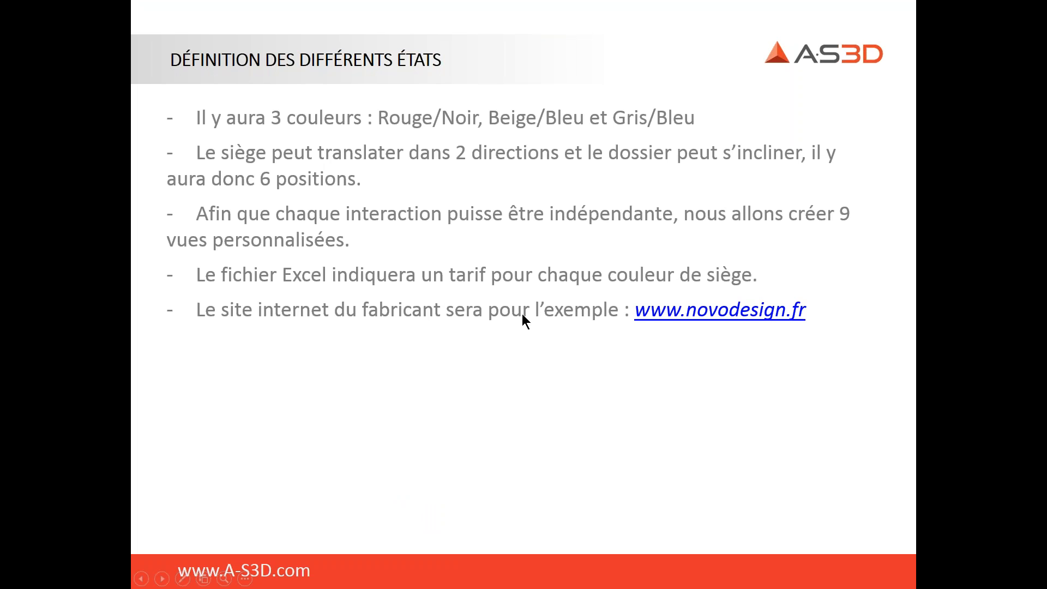
{"action": "left_click", "coordinate": [501, 328]}
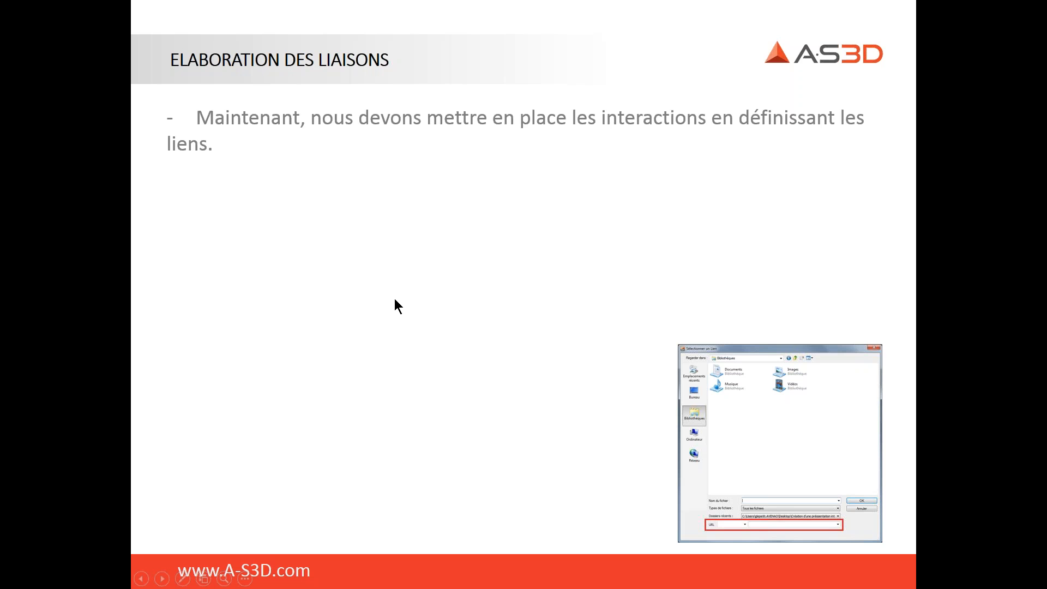
{"action": "key", "text": "super"}
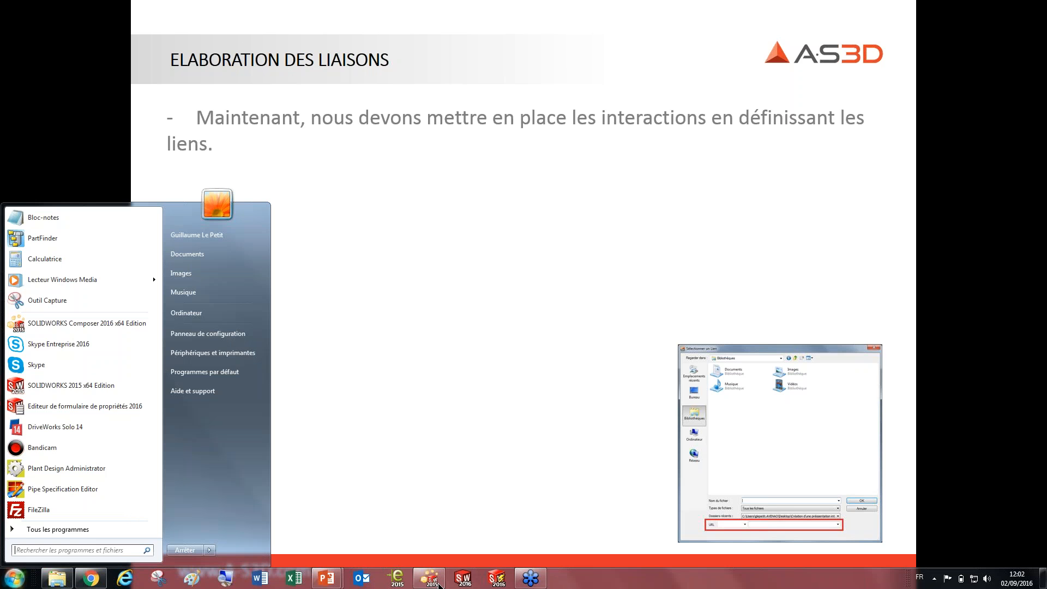
{"action": "left_click", "coordinate": [437, 580]}
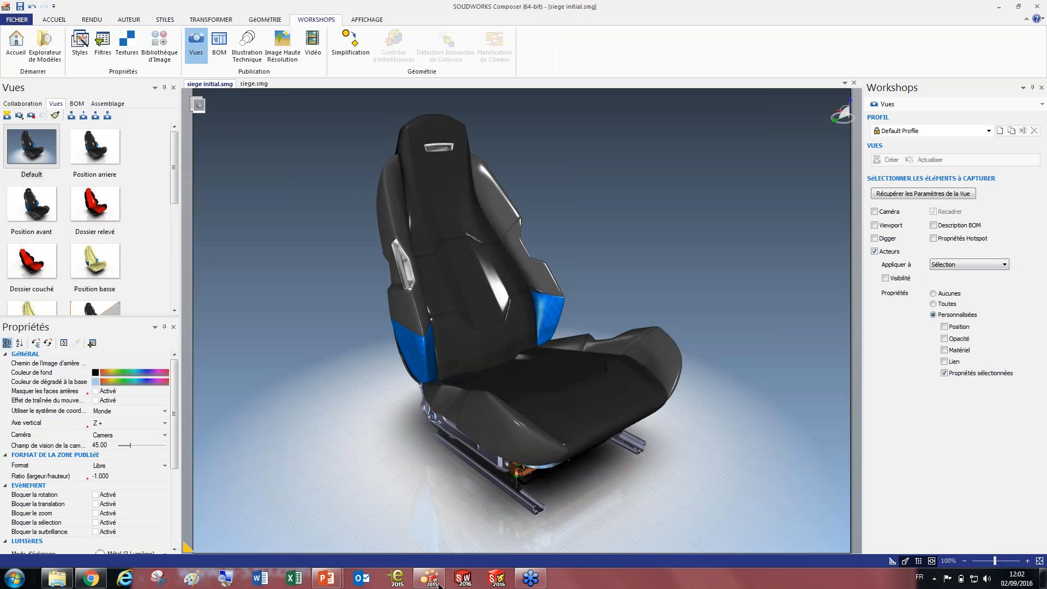
Select the position views from Position arriere to Position haute, look through the custom views, and clear the selection
{"action": "left_click", "coordinate": [100, 154]}
{"action": "left_click", "coordinate": [45, 210]}
{"action": "left_click", "coordinate": [97, 240], "text": "ctrl"}
{"action": "scroll", "coordinate": [97, 243], "scroll_direction": "down", "scroll_amount": 3}
{"action": "left_click", "coordinate": [44, 197], "text": "ctrl"}
{"action": "left_click", "coordinate": [96, 201], "text": "ctrl"}
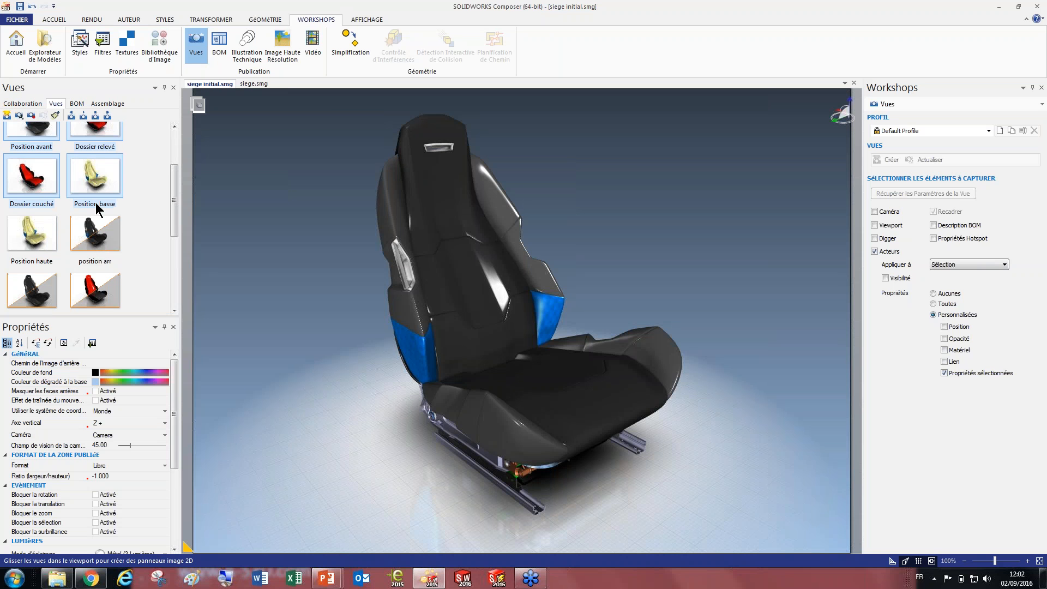
{"action": "left_click", "coordinate": [41, 228], "text": "ctrl"}
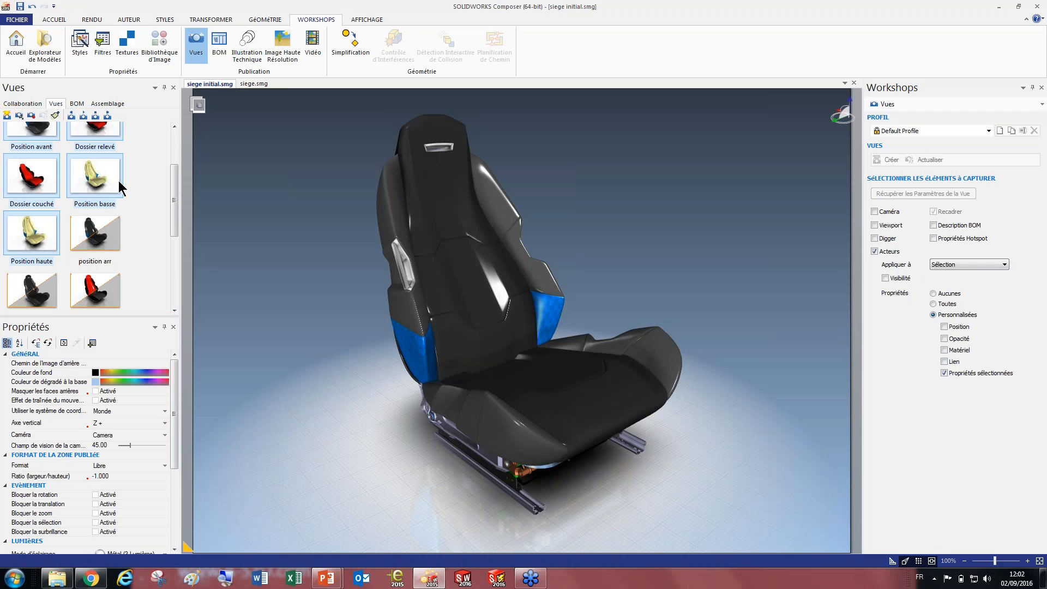
{"action": "scroll", "coordinate": [131, 184], "scroll_direction": "up", "scroll_amount": 3}
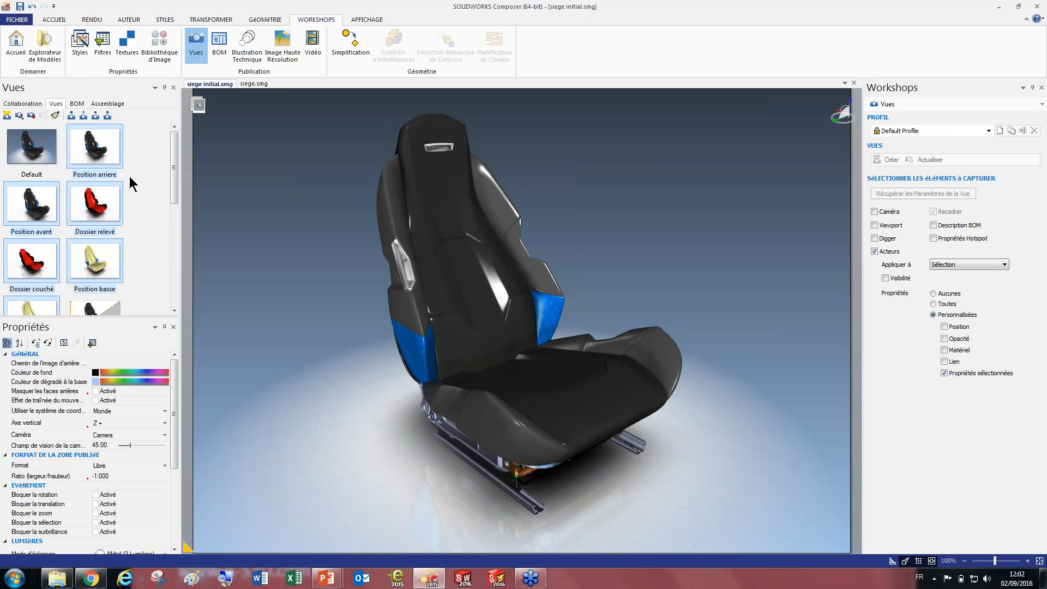
{"action": "scroll", "coordinate": [131, 184], "scroll_direction": "down", "scroll_amount": 3}
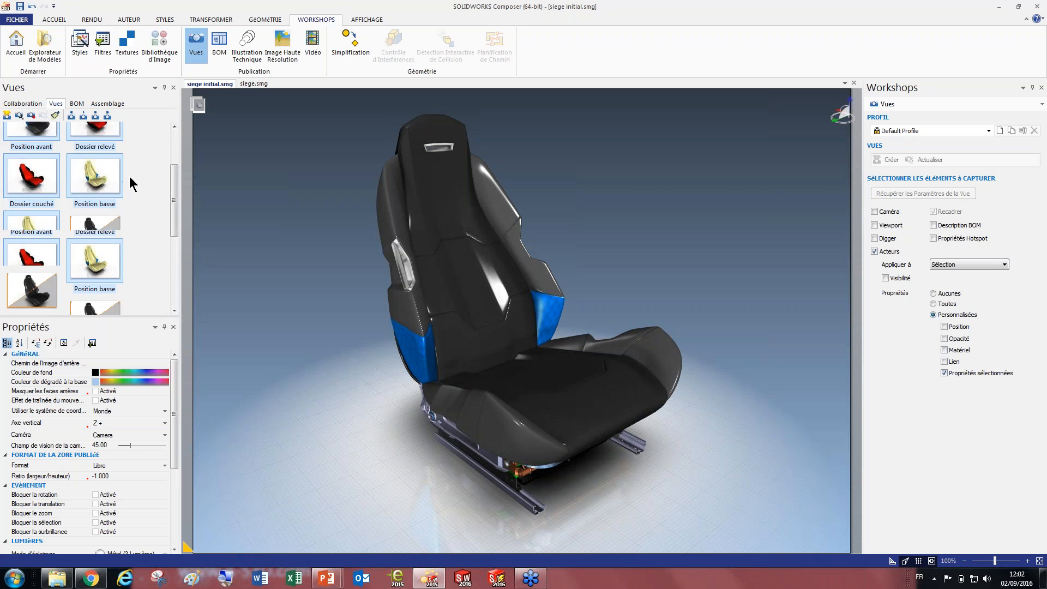
{"action": "scroll", "coordinate": [129, 177], "scroll_direction": "down", "scroll_amount": 3}
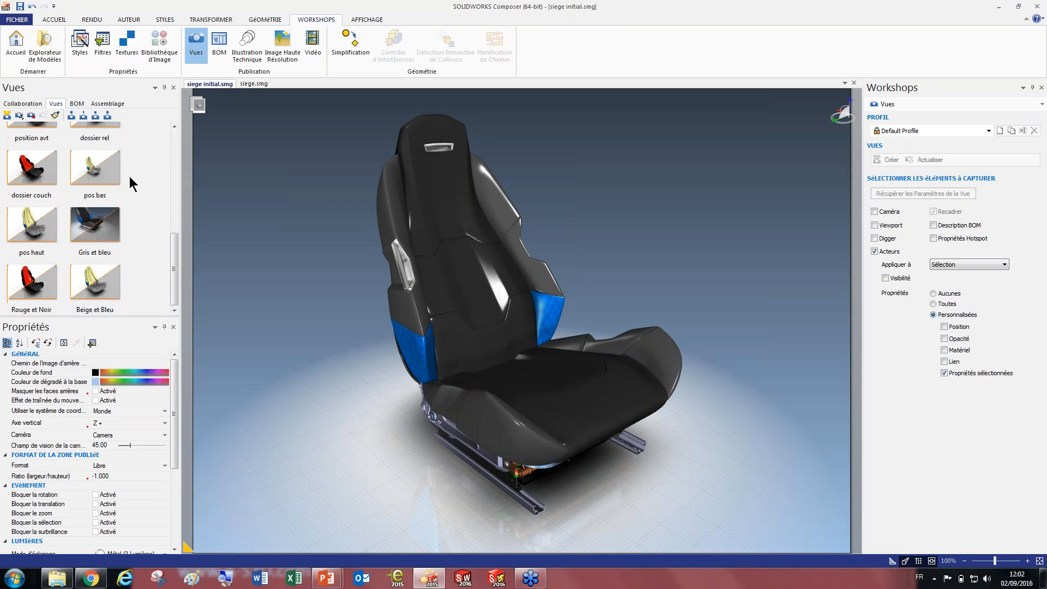
{"action": "scroll", "coordinate": [130, 179], "scroll_direction": "up", "scroll_amount": 6}
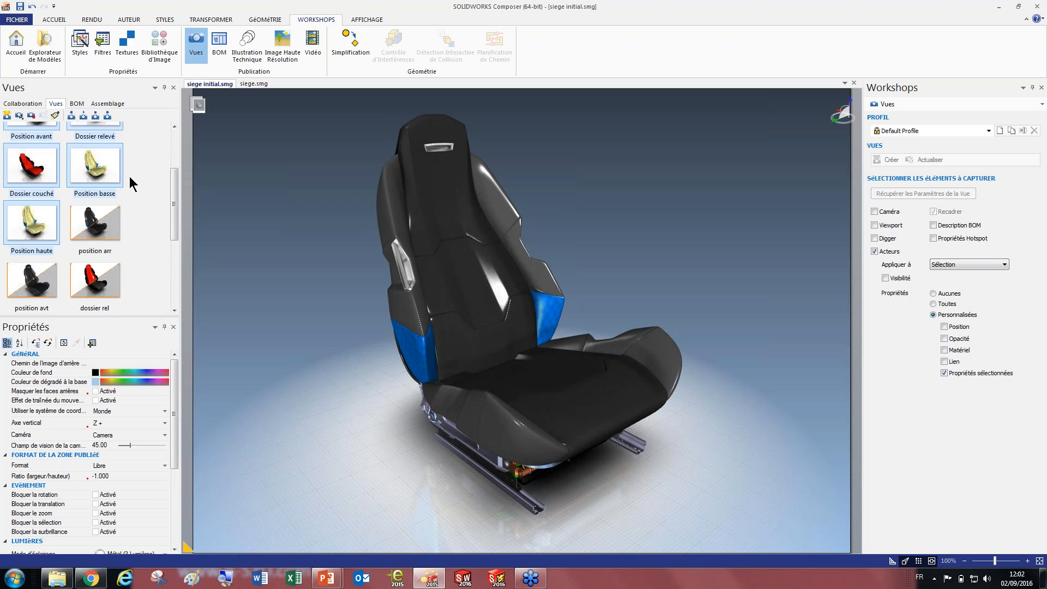
{"action": "left_click", "coordinate": [132, 189]}
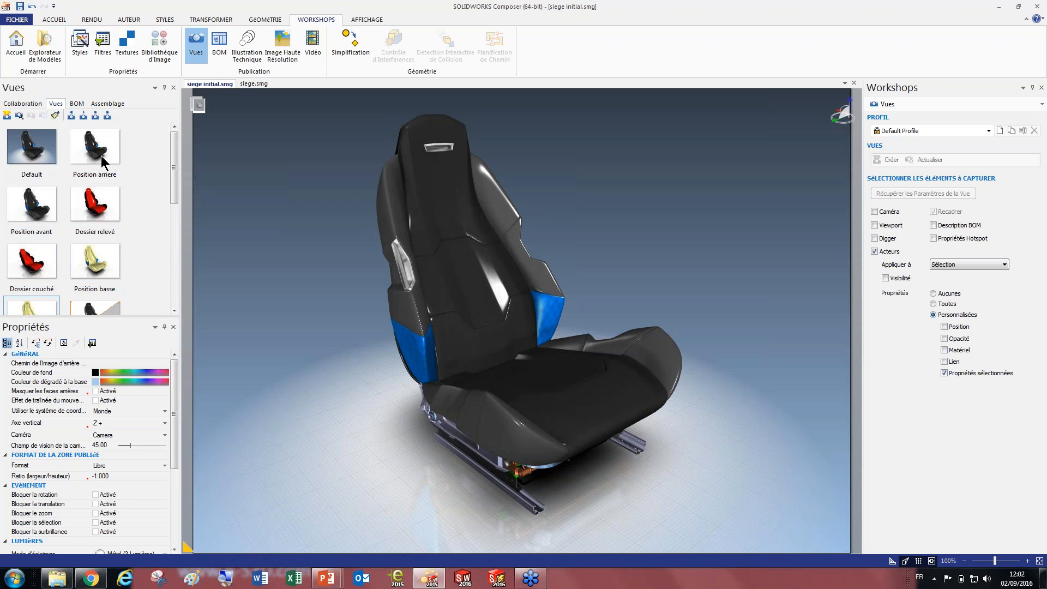
Set the viewport's base gradient colour to black
{"action": "scroll", "coordinate": [95, 250], "scroll_direction": "down", "scroll_amount": 5}
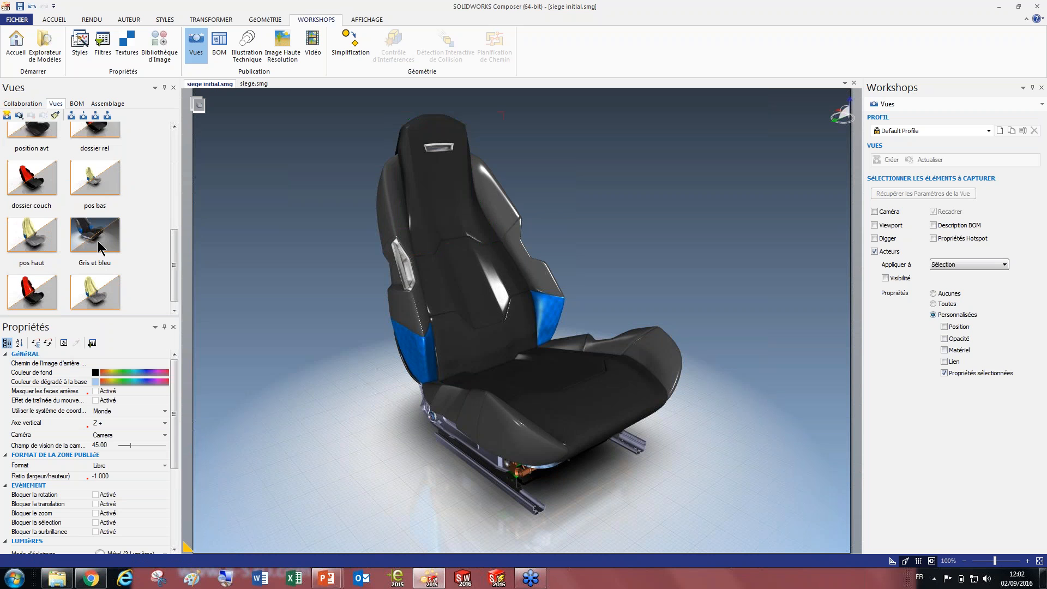
{"action": "mouse_move", "coordinate": [28, 275]}
{"action": "left_mouse_down"}
{"action": "mouse_move", "coordinate": [300, 281]}
{"action": "mouse_move", "coordinate": [130, 297]}
{"action": "mouse_move", "coordinate": [22, 287]}
{"action": "left_mouse_up"}
{"action": "left_click", "coordinate": [270, 233]}
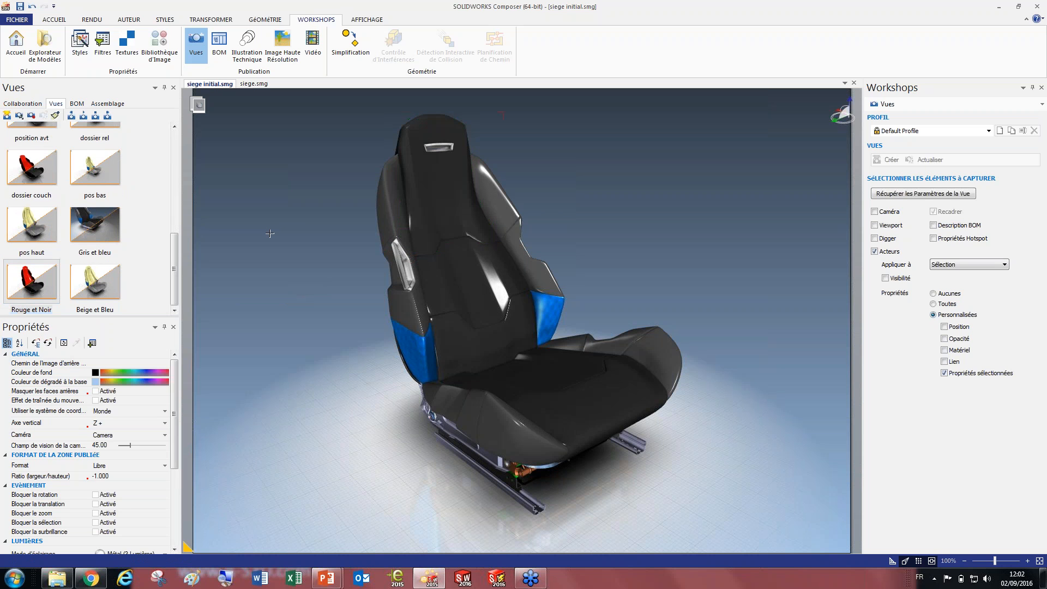
{"action": "left_click", "coordinate": [96, 381]}
{"action": "left_click", "coordinate": [98, 394]}
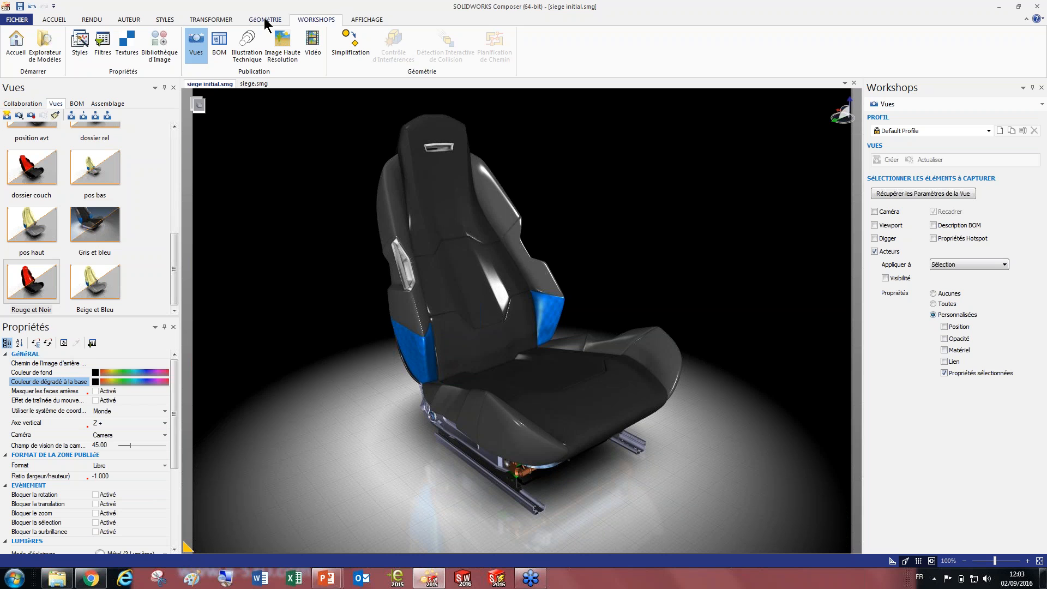
Enable the detail view for a high-resolution image and frame the whole seat with an image area of about 217 by 186 mm
{"action": "left_click", "coordinate": [264, 18]}
{"action": "left_click", "coordinate": [304, 21]}
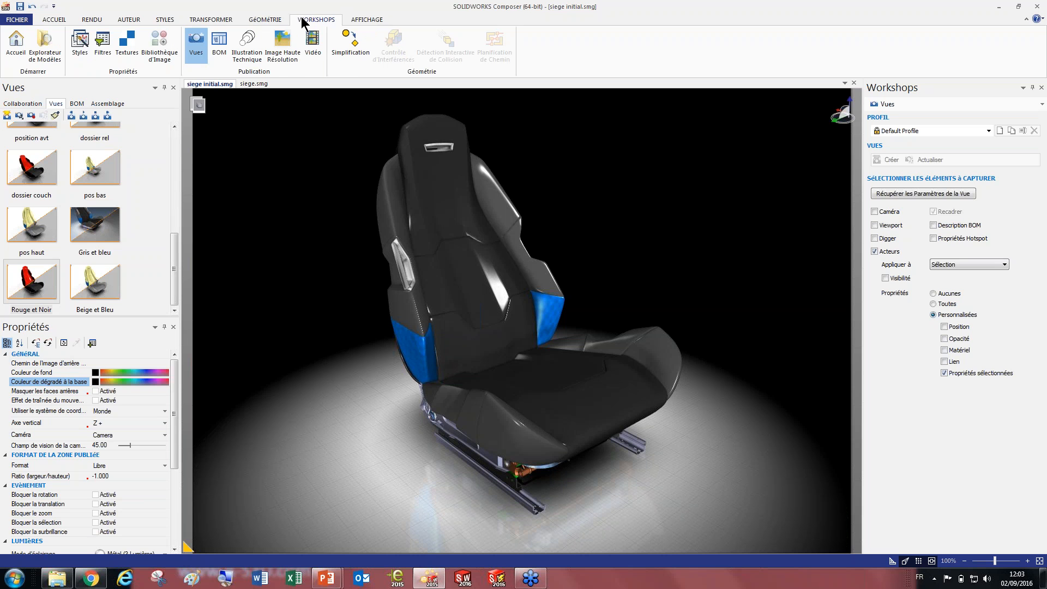
{"action": "left_click", "coordinate": [283, 55]}
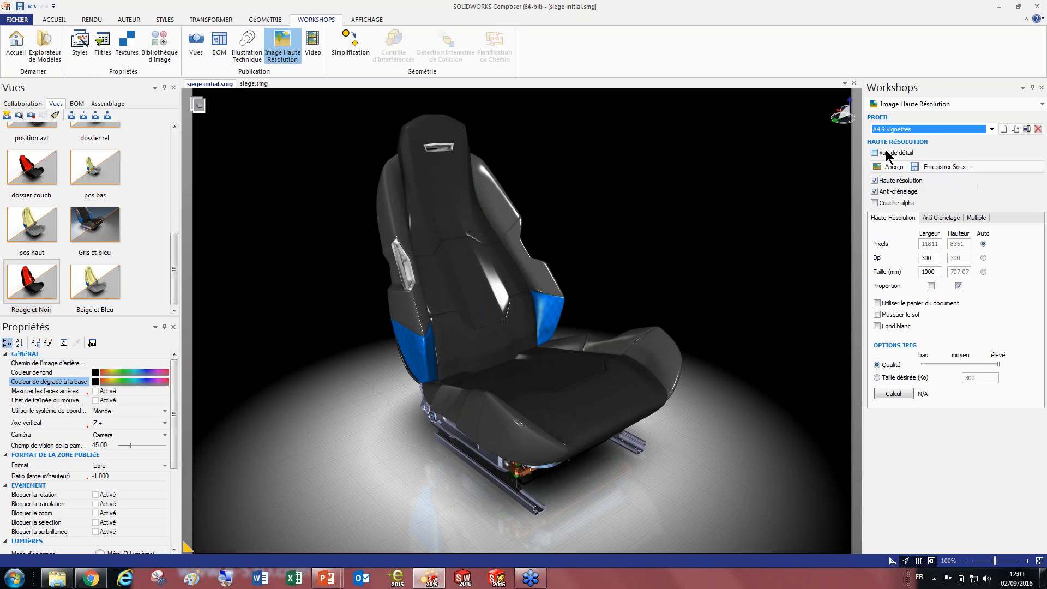
{"action": "left_click", "coordinate": [887, 151]}
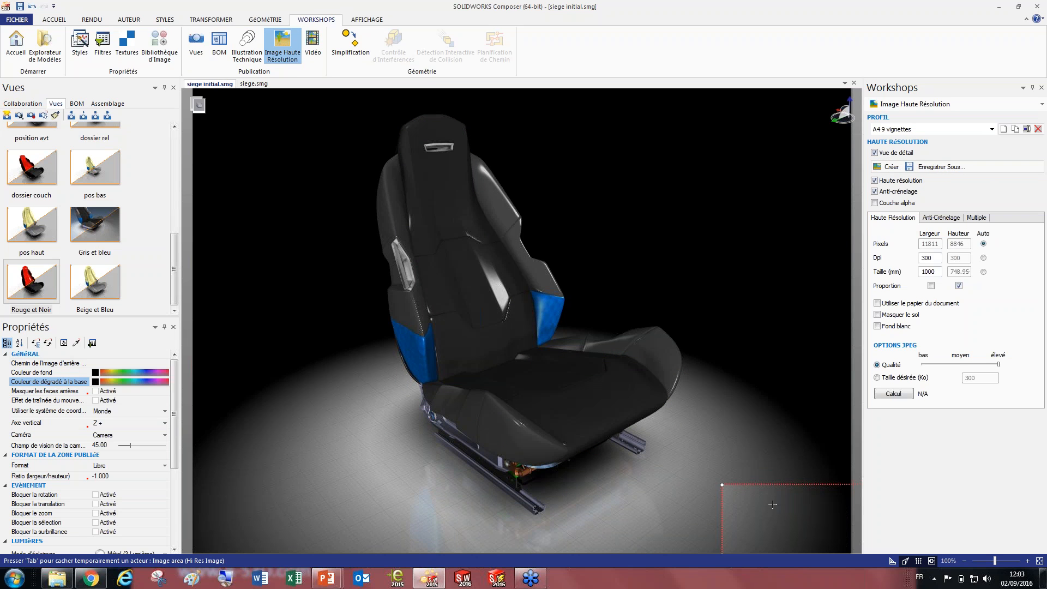
{"action": "left_click_drag", "start_coordinate": [722, 485], "coordinate": [289, 143]}
{"action": "scroll", "coordinate": [289, 143], "scroll_direction": "down", "scroll_amount": 1}
{"action": "scroll", "coordinate": [522, 321], "scroll_direction": "down", "scroll_amount": 2}
{"action": "left_click_drag", "start_coordinate": [355, 210], "coordinate": [394, 203]}
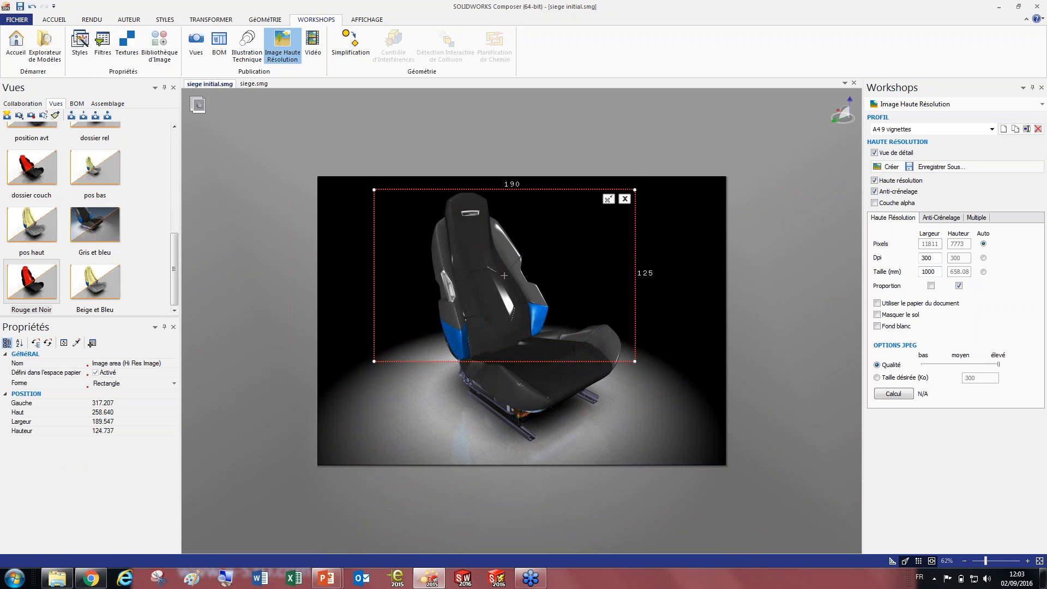
{"action": "left_click_drag", "start_coordinate": [635, 361], "coordinate": [641, 362]}
{"action": "left_click_drag", "start_coordinate": [666, 427], "coordinate": [669, 445]}
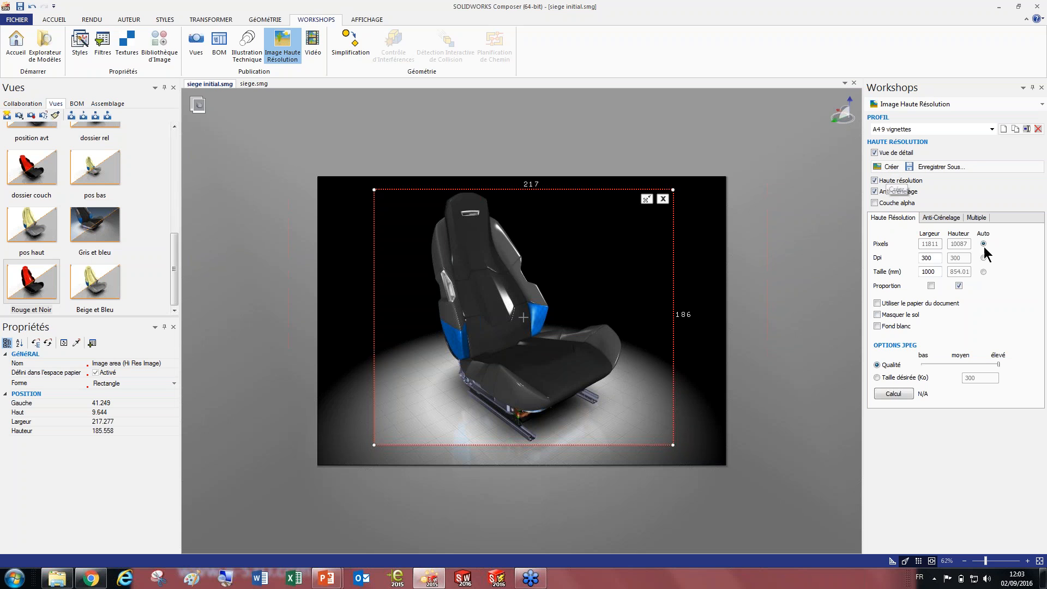
Make the high-resolution image use the document paper and create the detail image of the grey and blue seat
{"action": "double_click", "coordinate": [935, 255]}
{"action": "left_click", "coordinate": [923, 303]}
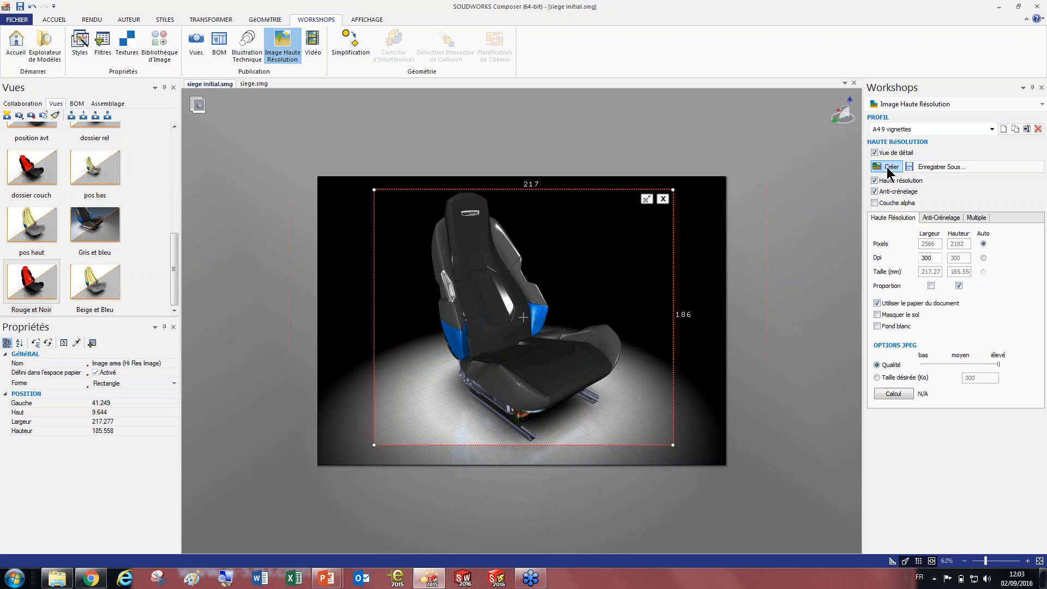
{"action": "left_click", "coordinate": [889, 168]}
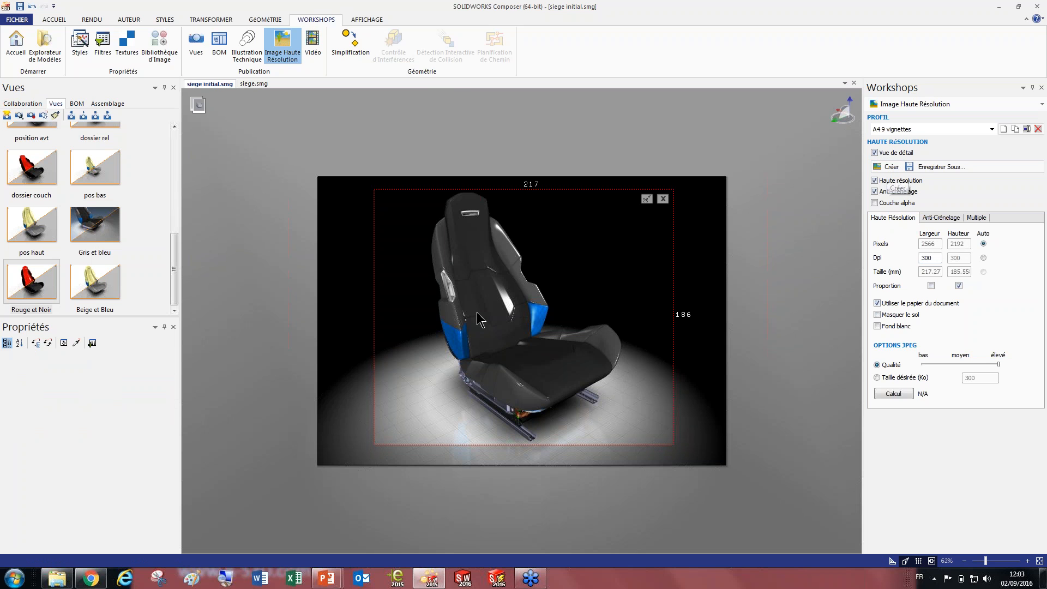
Move the new detail image beside the seat, partly outside the page, and hide it
{"action": "left_click_drag", "start_coordinate": [426, 247], "coordinate": [355, 273]}
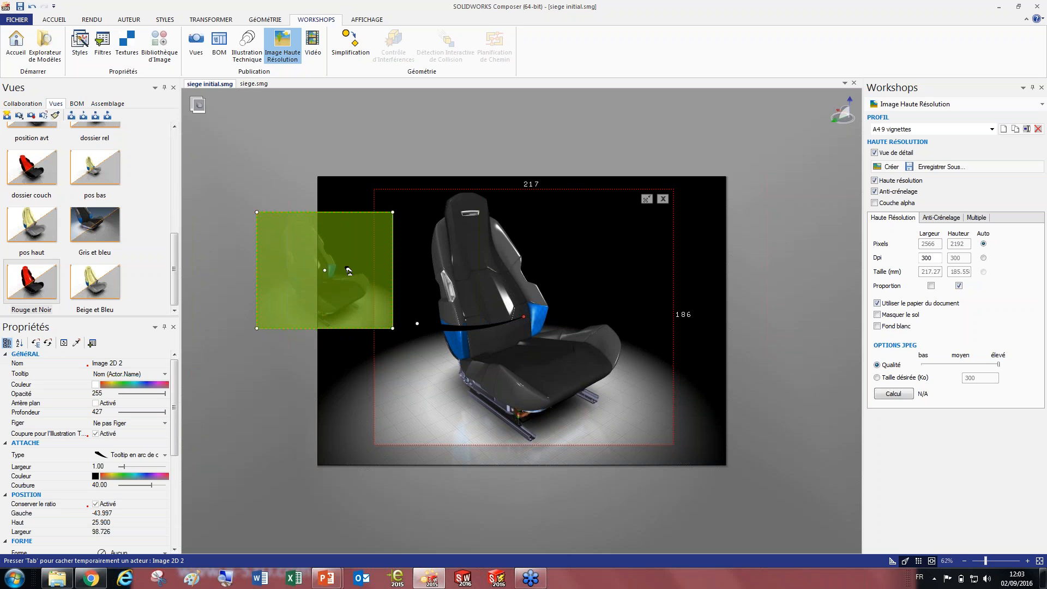
{"action": "left_click", "coordinate": [20, 104]}
{"action": "left_click", "coordinate": [27, 285]}
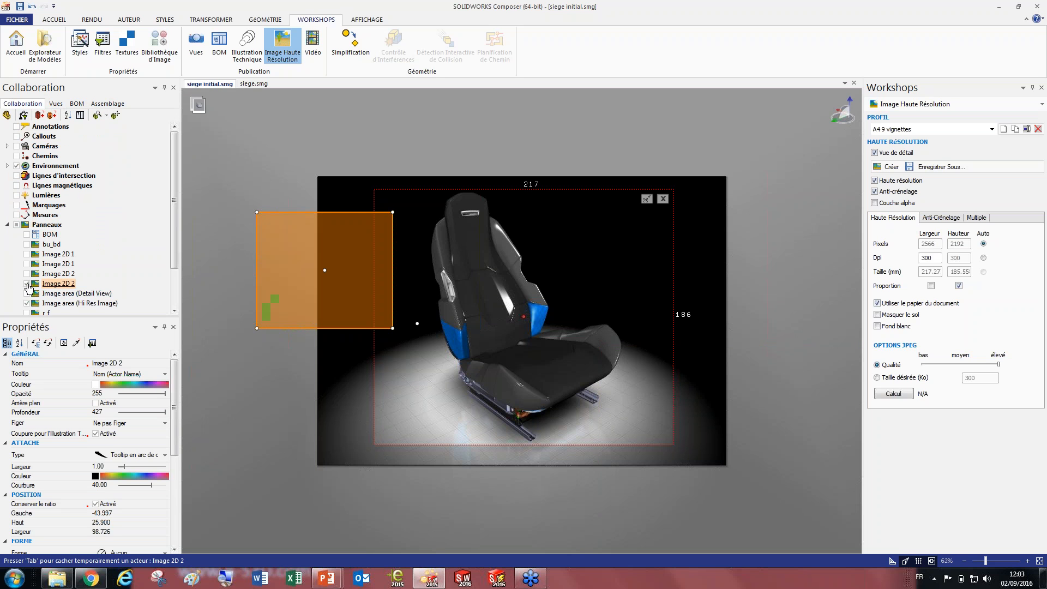
{"action": "left_click", "coordinate": [412, 300]}
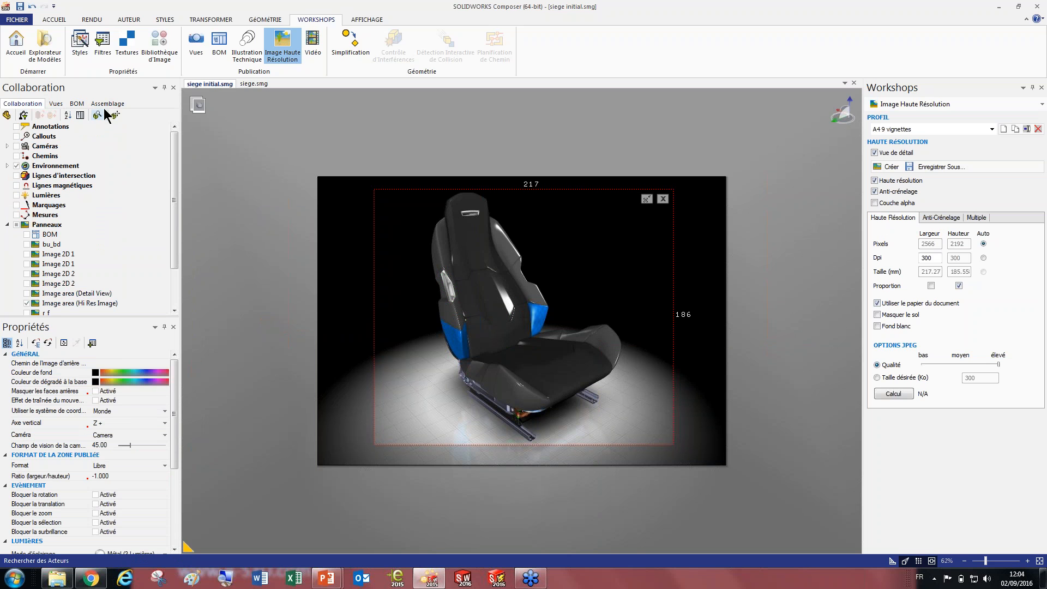
Apply the Beige et Bleu view to the seat and create a detail image of it
{"action": "left_click", "coordinate": [56, 103]}
{"action": "left_click", "coordinate": [92, 278]}
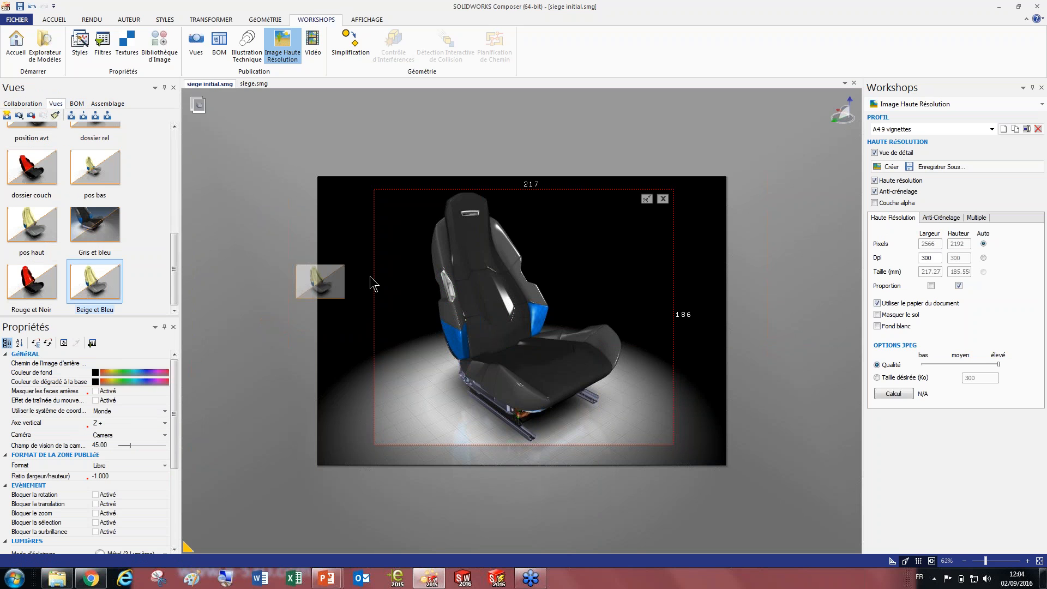
{"action": "left_click", "coordinate": [544, 309]}
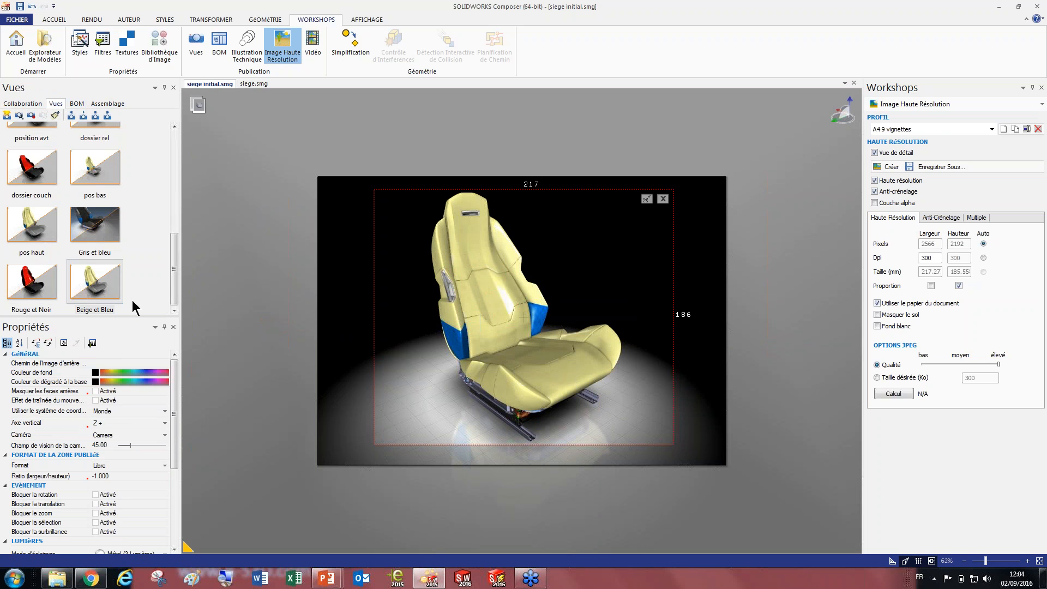
{"action": "left_click", "coordinate": [894, 168]}
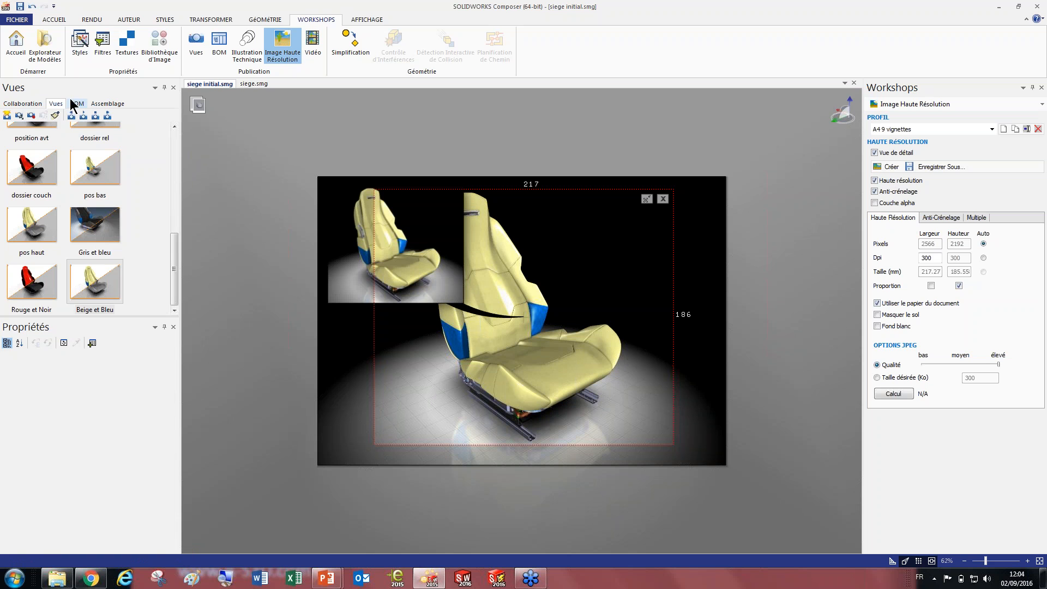
Hide the detail image of the beige and blue seat and clear the selection
{"action": "left_click", "coordinate": [23, 103]}
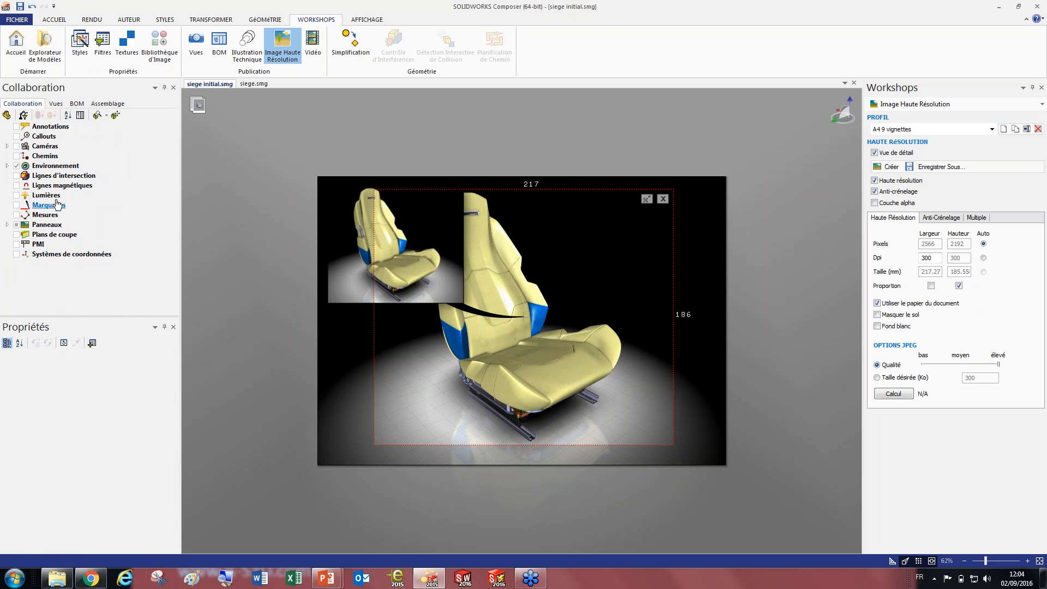
{"action": "left_click", "coordinate": [376, 201]}
{"action": "right_click", "coordinate": [375, 204]}
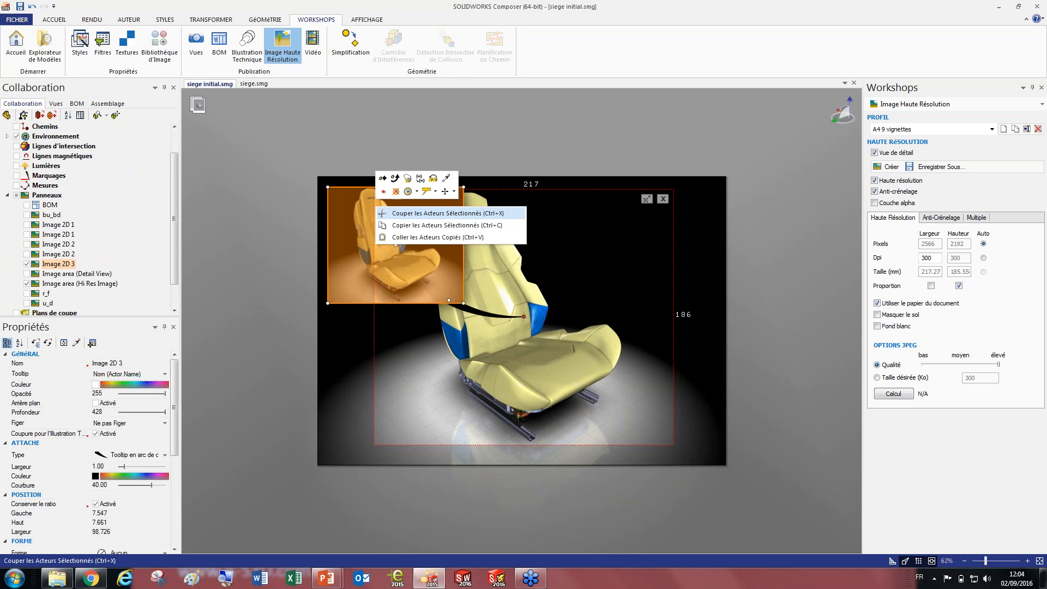
{"action": "left_click", "coordinate": [398, 192]}
{"action": "left_click", "coordinate": [284, 158]}
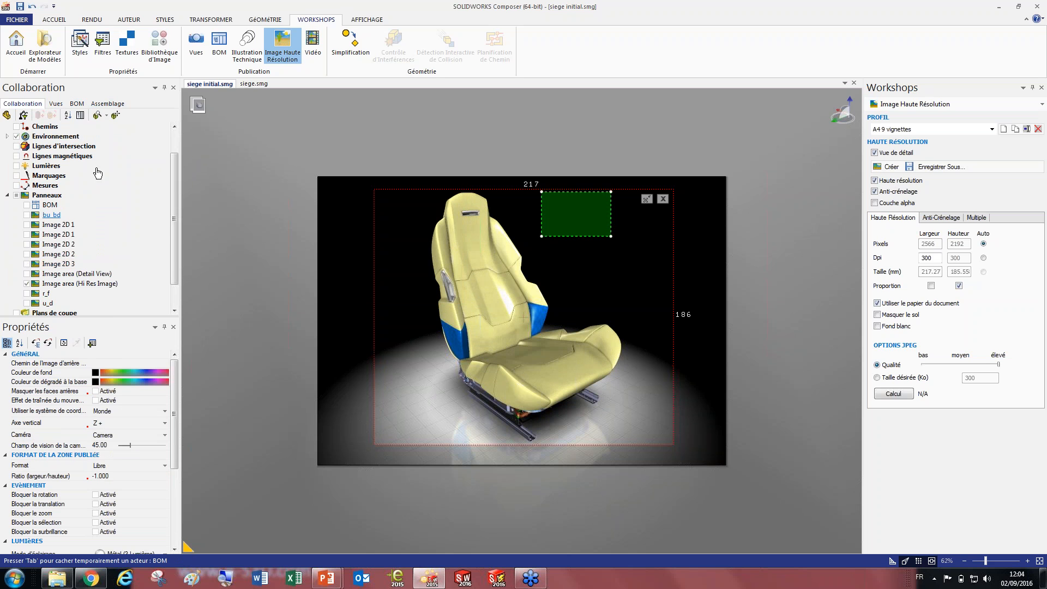
Apply the Rouge et Noir view to the seat without saving the current view, and create a detail image of it
{"action": "left_click", "coordinate": [56, 104]}
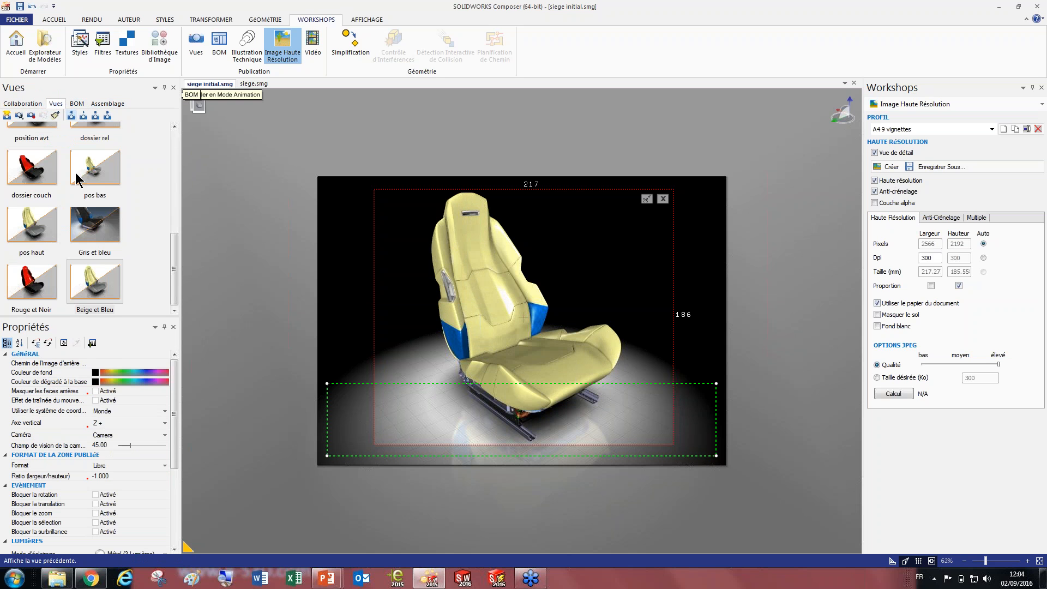
{"action": "left_click", "coordinate": [39, 275]}
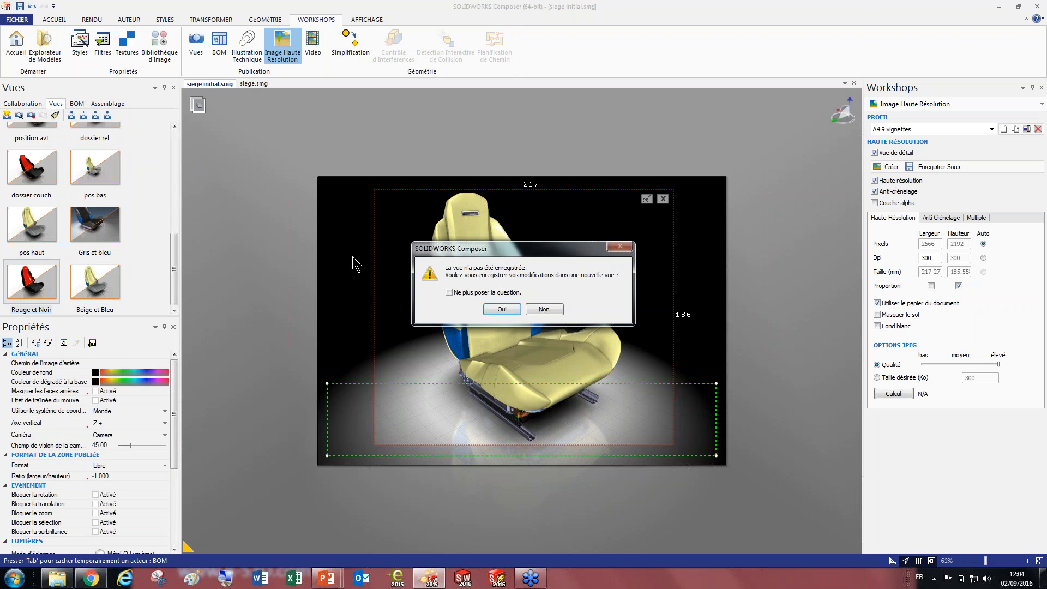
{"action": "left_click", "coordinate": [886, 168]}
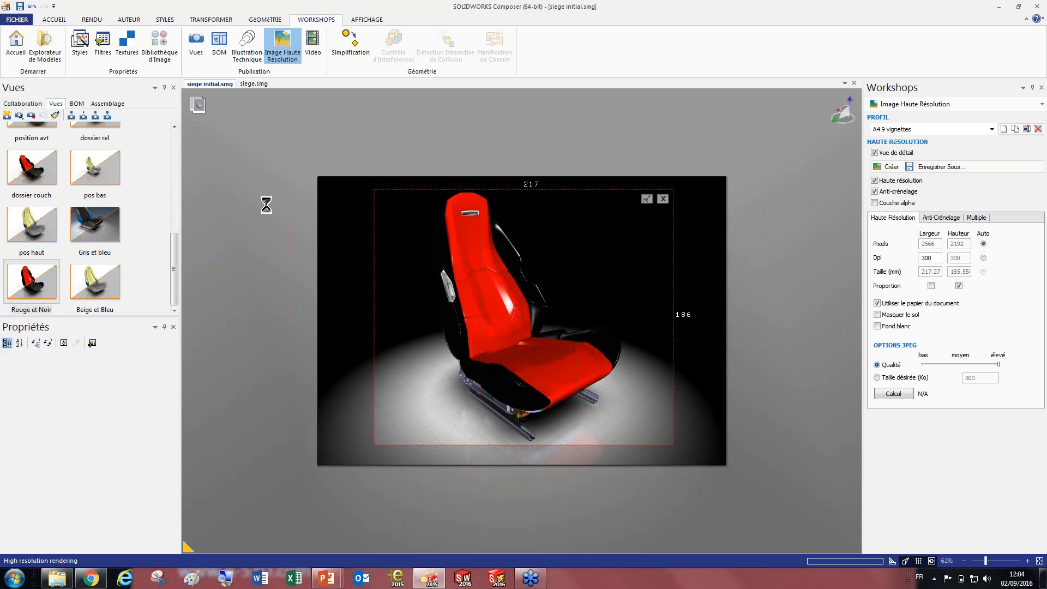
Hide the detail image of the red and black seat and clear the selection
{"action": "left_click", "coordinate": [392, 296]}
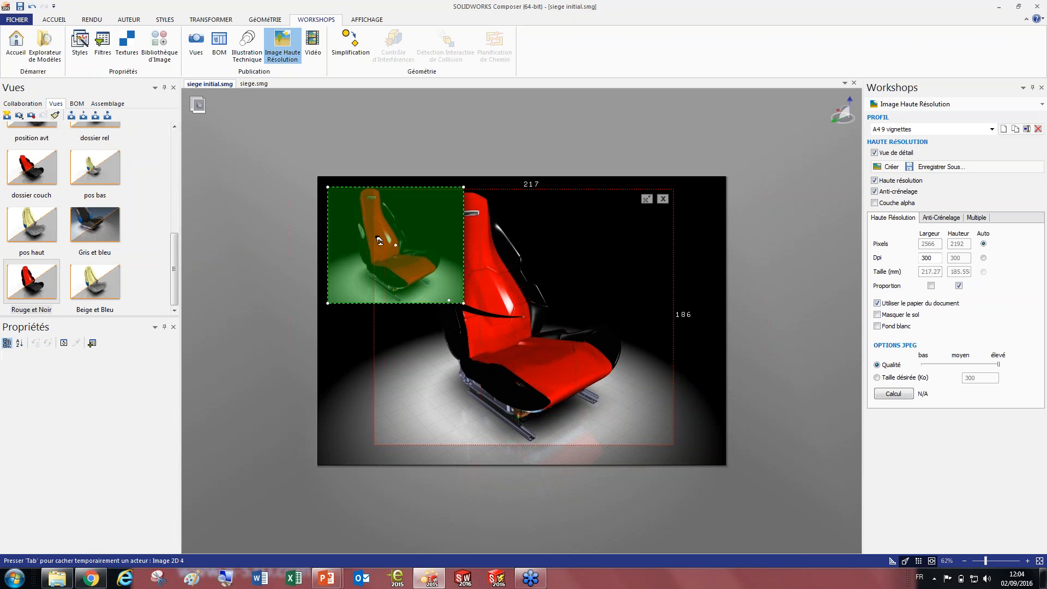
{"action": "right_click", "coordinate": [413, 217]}
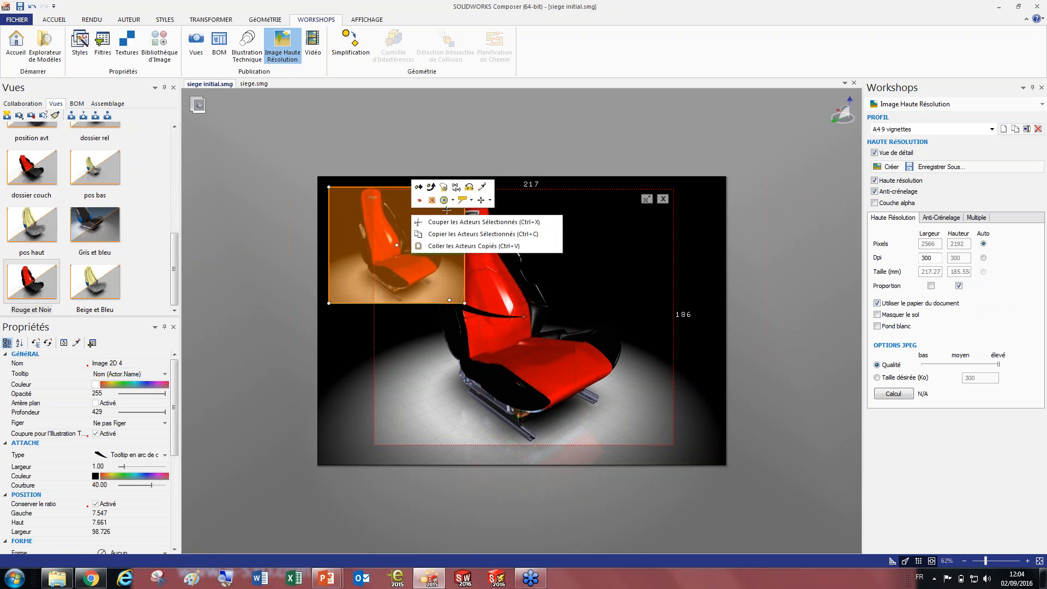
{"action": "left_click", "coordinate": [493, 308]}
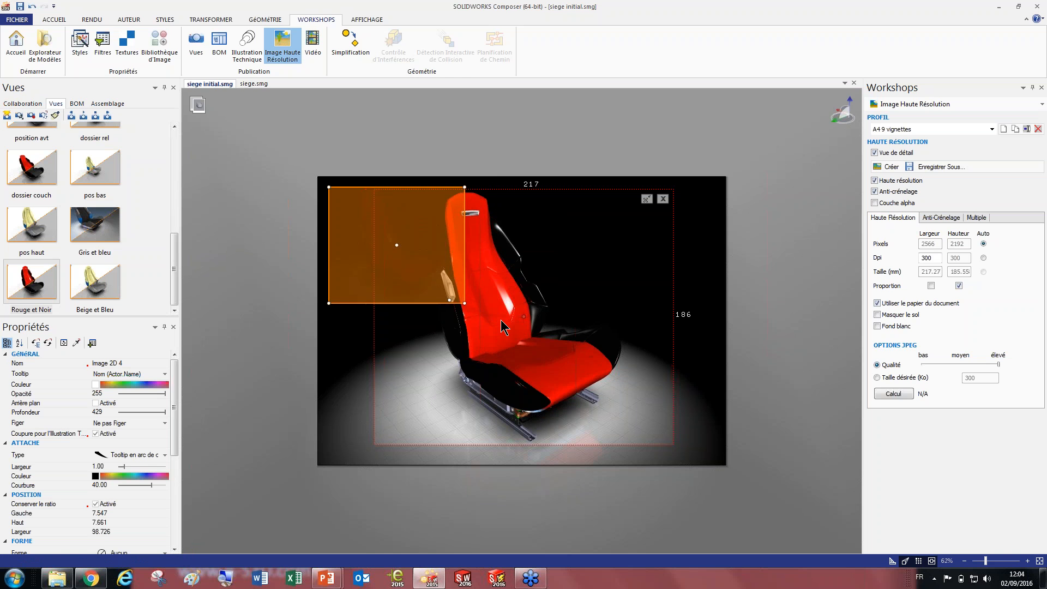
{"action": "left_click", "coordinate": [578, 284]}
{"action": "right_click_drag", "start_coordinate": [507, 348], "coordinate": [472, 319]}
{"action": "scroll", "coordinate": [513, 273], "scroll_direction": "up", "scroll_amount": 5}
{"action": "scroll", "coordinate": [499, 292], "scroll_direction": "down", "scroll_amount": 5}
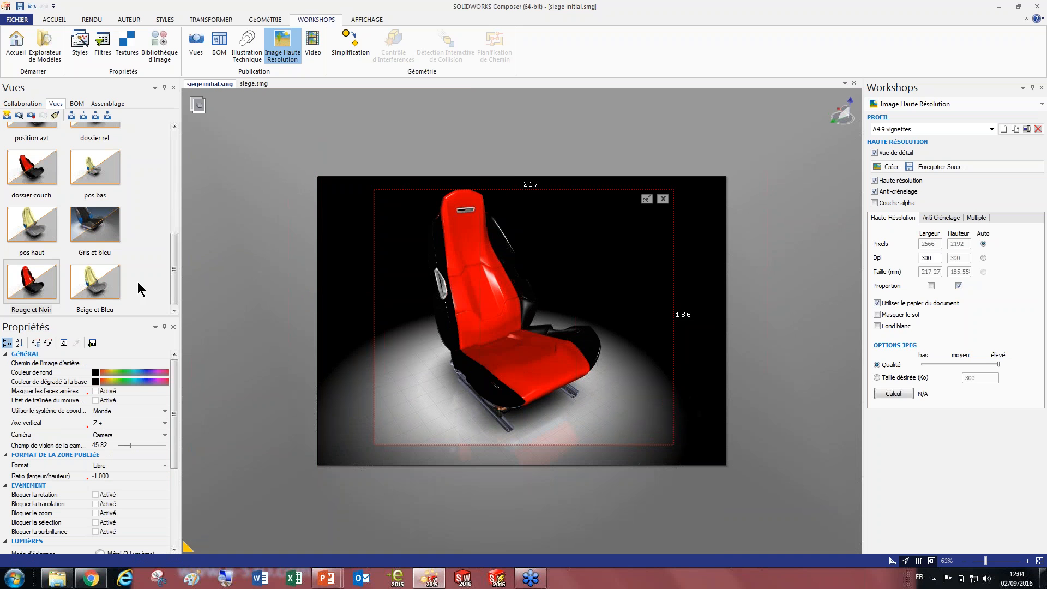
Restore the Default view without saving the modified view and close the high-resolution image workshop
{"action": "left_click_drag", "start_coordinate": [173, 270], "coordinate": [174, 151]}
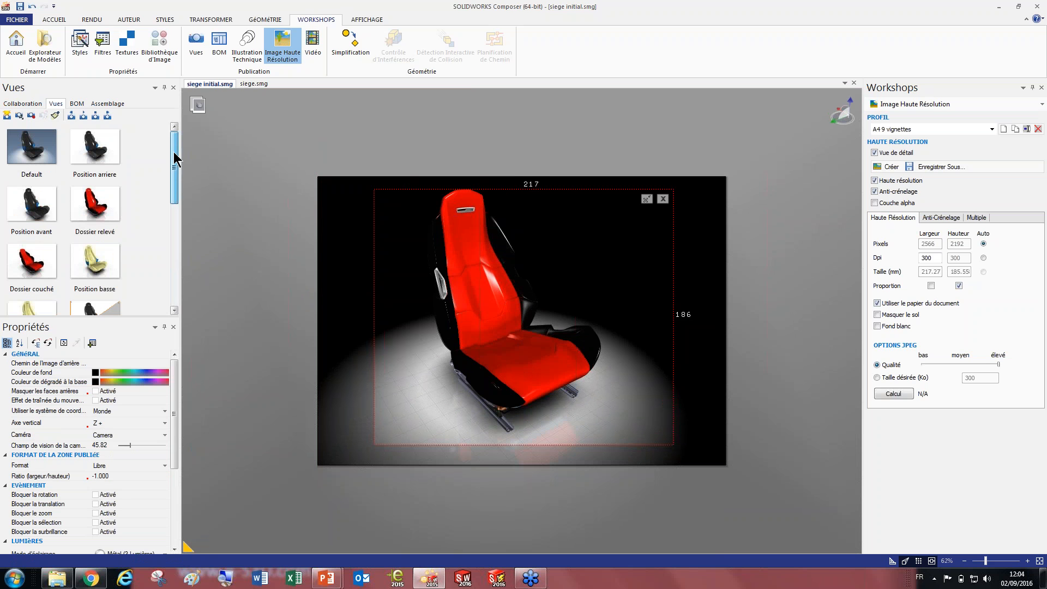
{"action": "left_click", "coordinate": [45, 144]}
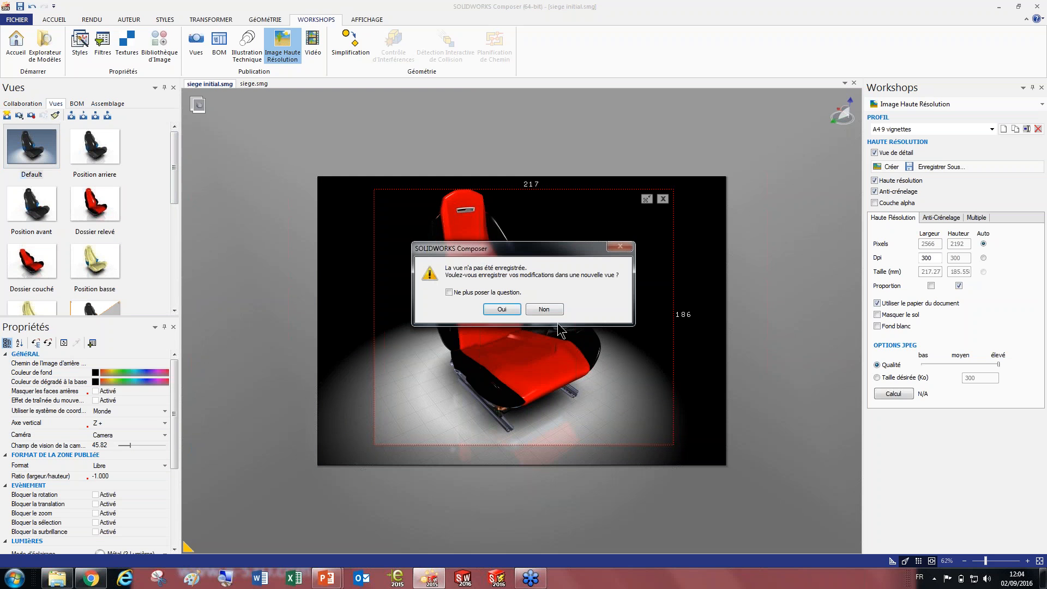
{"action": "left_click", "coordinate": [544, 309]}
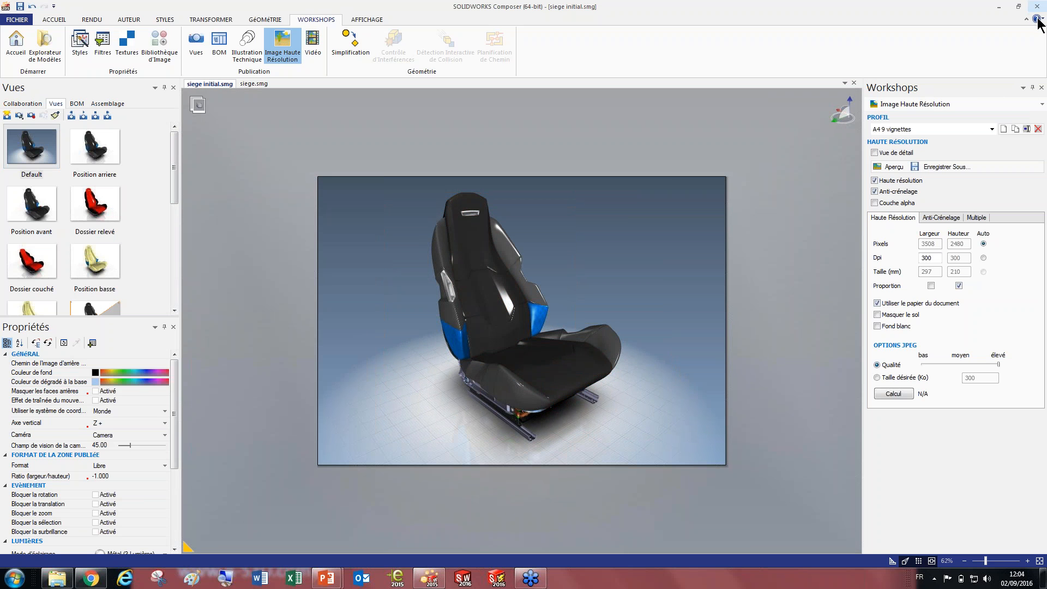
{"action": "left_click", "coordinate": [1042, 87]}
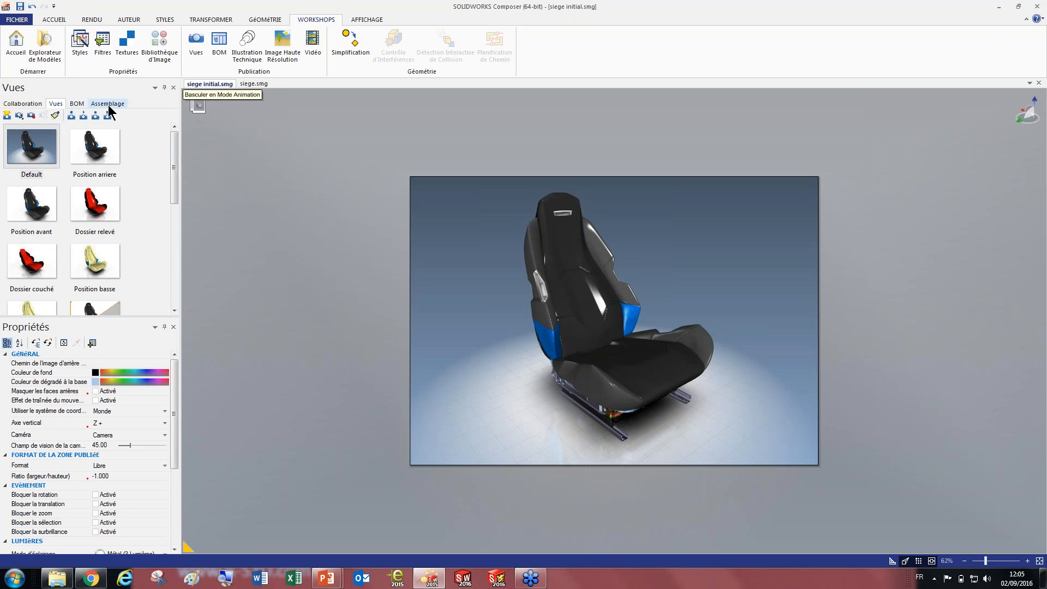
Show the three new seat detail images, the second Image 2D 2, Image 2D 3 and Image 2D 4
{"action": "left_click", "coordinate": [20, 103]}
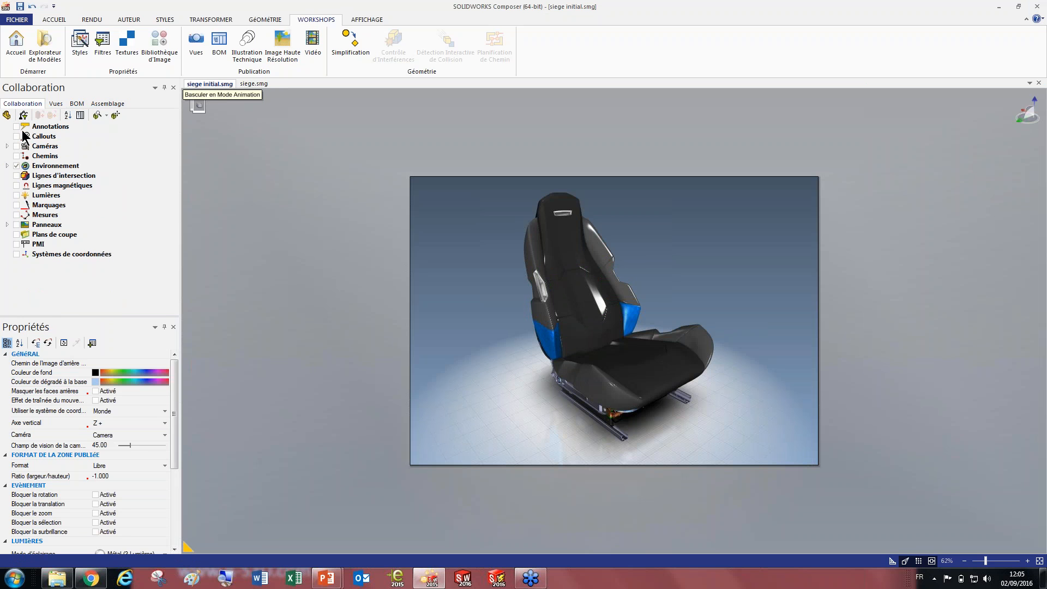
{"action": "left_click", "coordinate": [7, 224]}
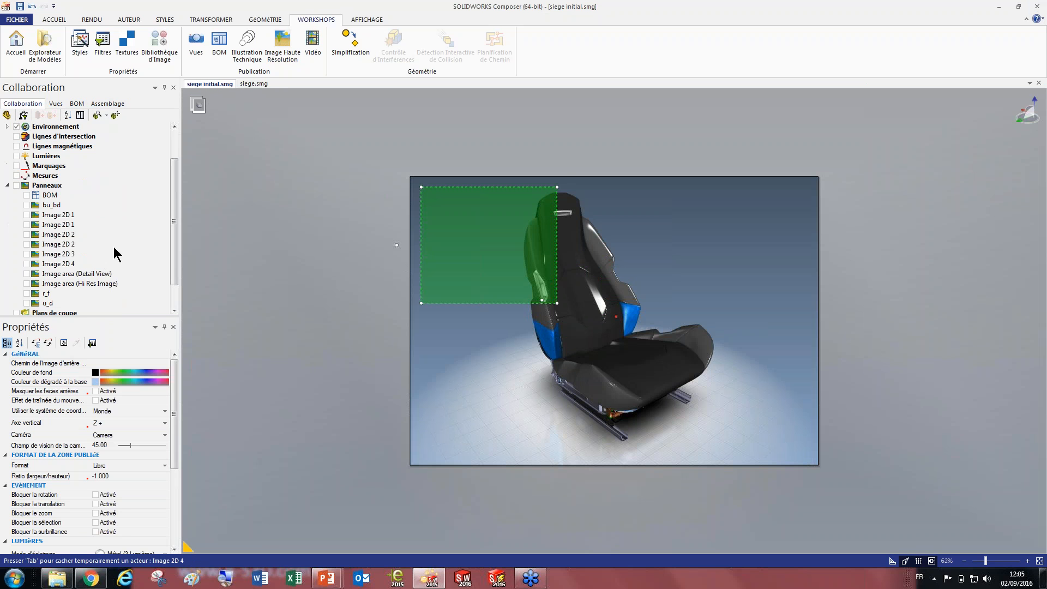
{"action": "left_click", "coordinate": [28, 215]}
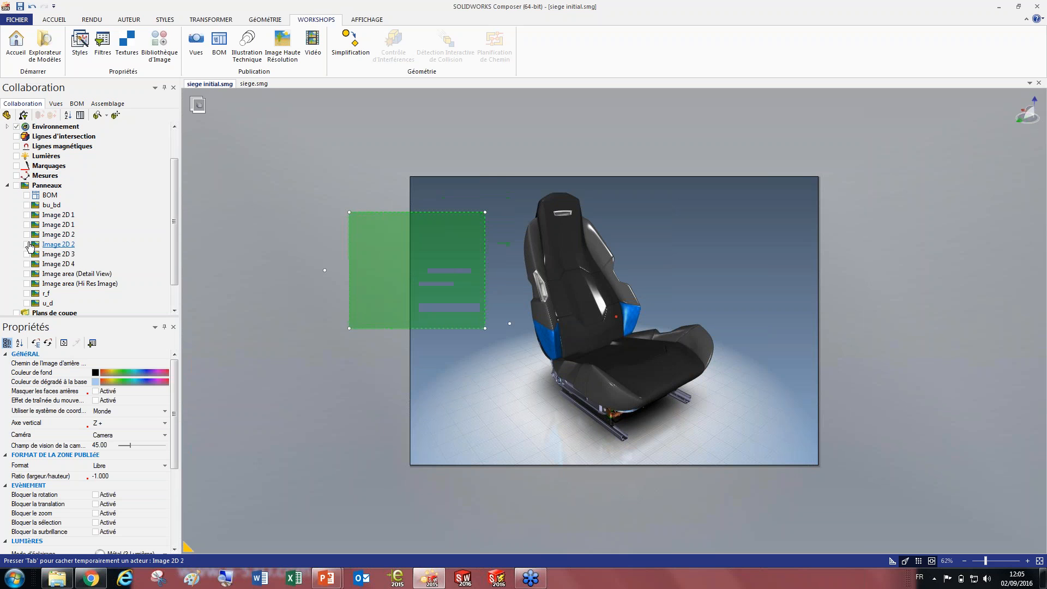
{"action": "left_click", "coordinate": [28, 244]}
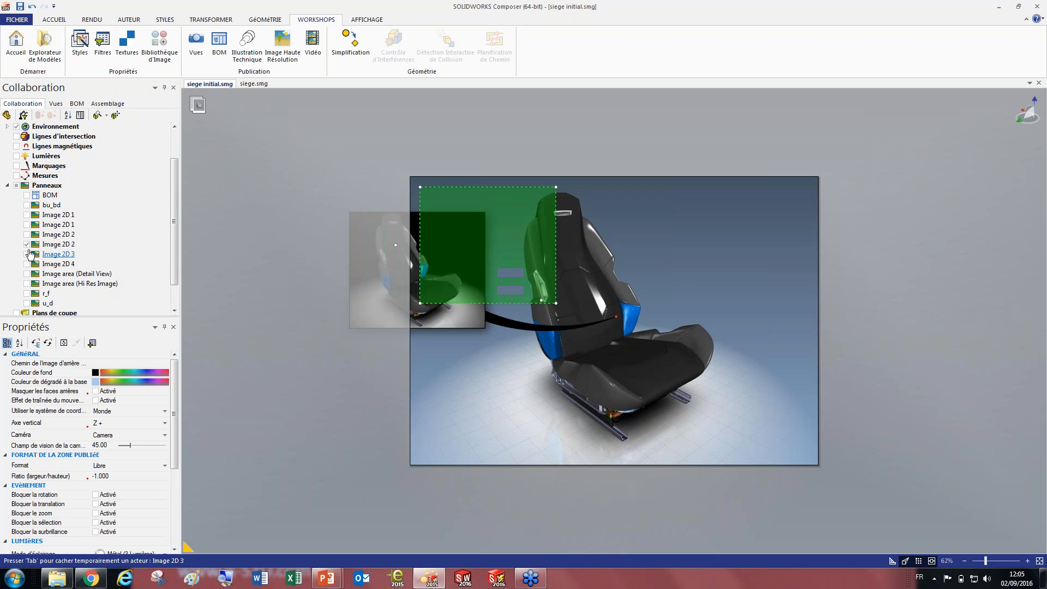
{"action": "left_click", "coordinate": [27, 254]}
{"action": "left_click", "coordinate": [27, 264]}
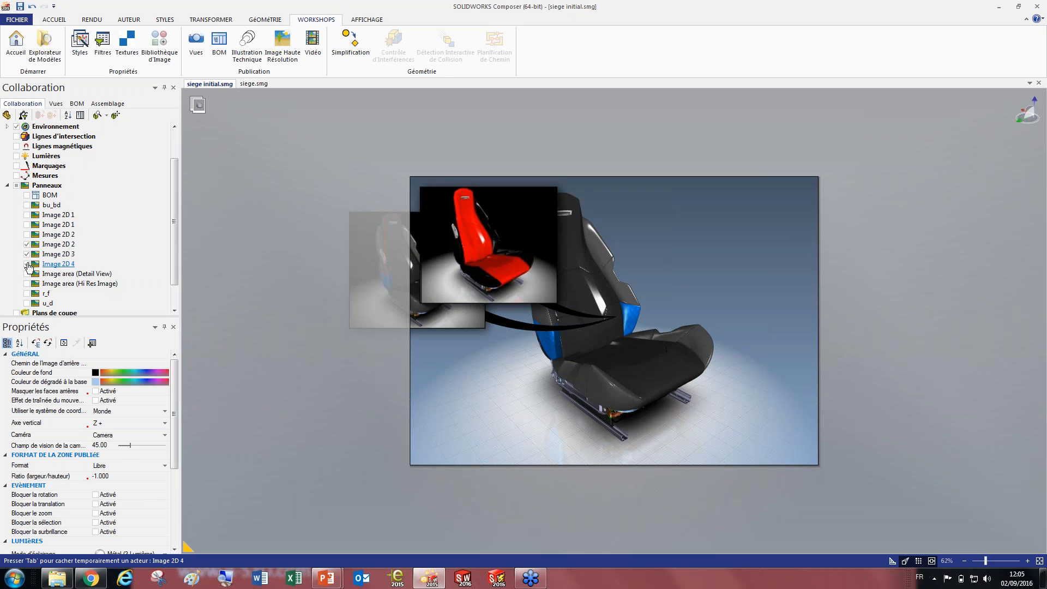
Spread the overlapping seat images apart, select all three and set their attachment type to Aucune
{"action": "left_click_drag", "start_coordinate": [471, 253], "coordinate": [232, 349]}
{"action": "left_click", "coordinate": [417, 267], "text": "ctrl"}
{"action": "left_click", "coordinate": [240, 218], "text": "ctrl"}
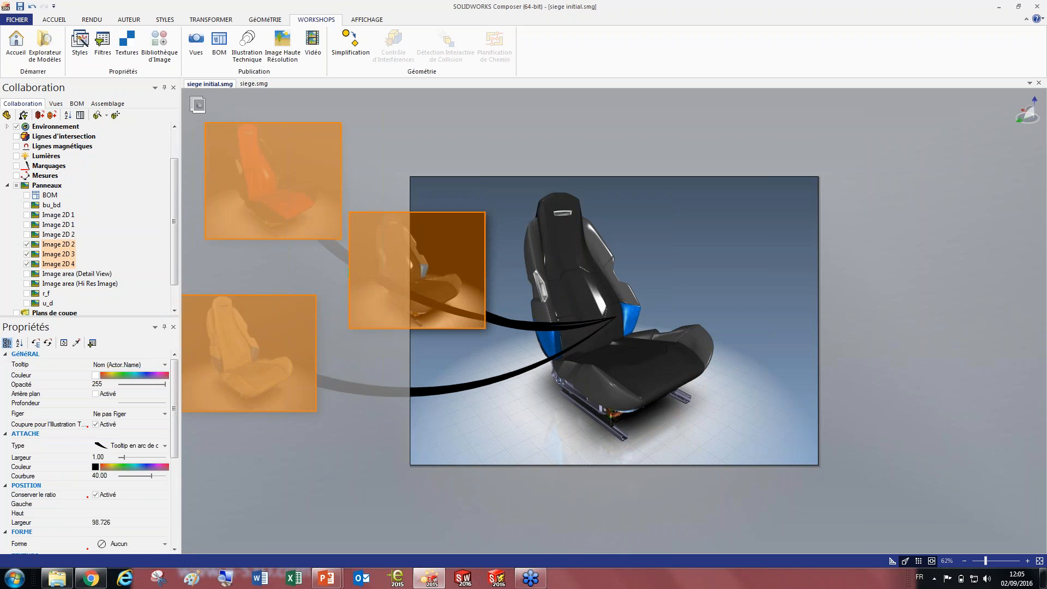
{"action": "left_click", "coordinate": [107, 442]}
{"action": "left_click", "coordinate": [124, 459]}
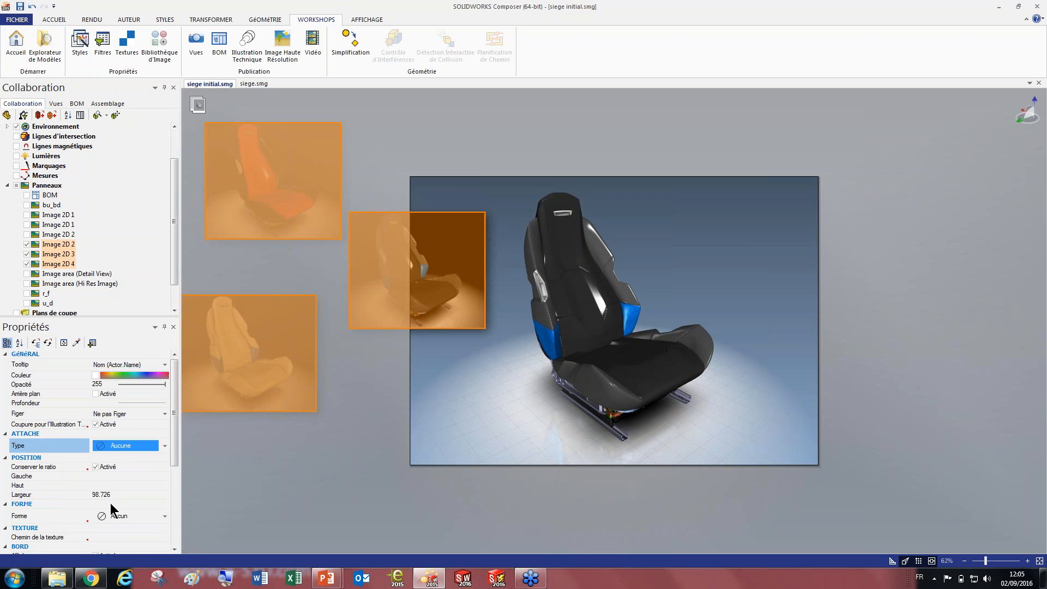
Set the width of the three selected seat images to 30 and their shape to Ellipse
{"action": "left_click", "coordinate": [82, 493]}
{"action": "type", "text": "30"}
{"action": "key", "text": "Return"}
{"action": "left_click", "coordinate": [124, 446]}
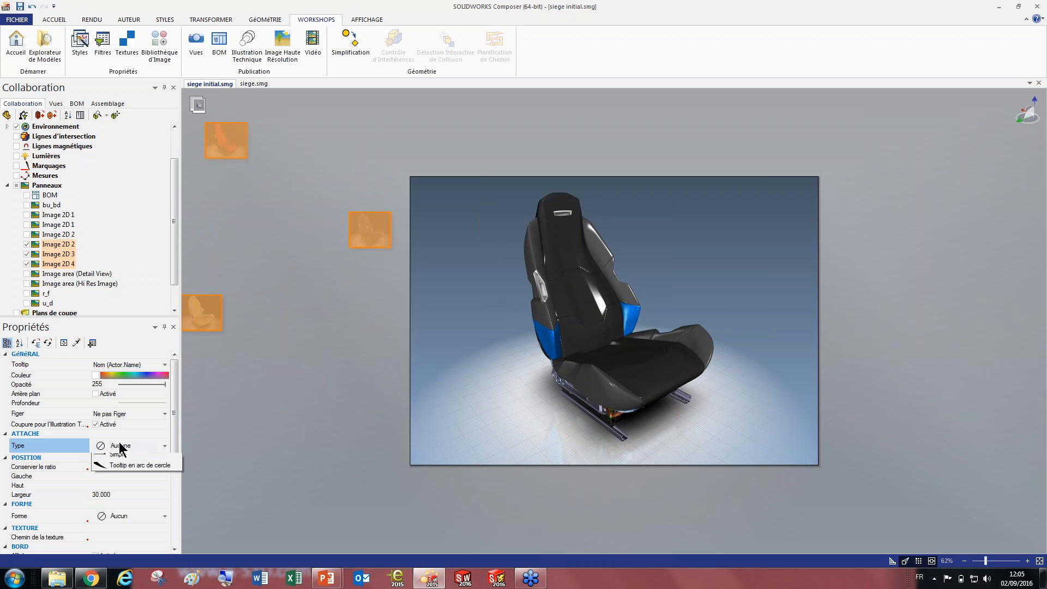
{"action": "left_click", "coordinate": [130, 459]}
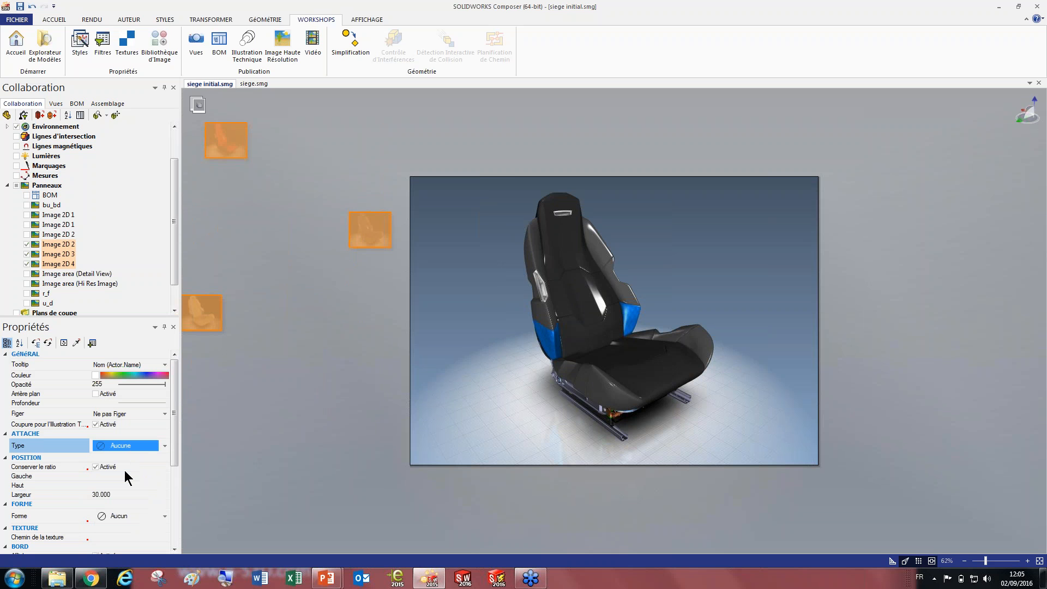
{"action": "scroll", "coordinate": [124, 470], "scroll_direction": "down", "scroll_amount": 1}
{"action": "left_click", "coordinate": [113, 494]}
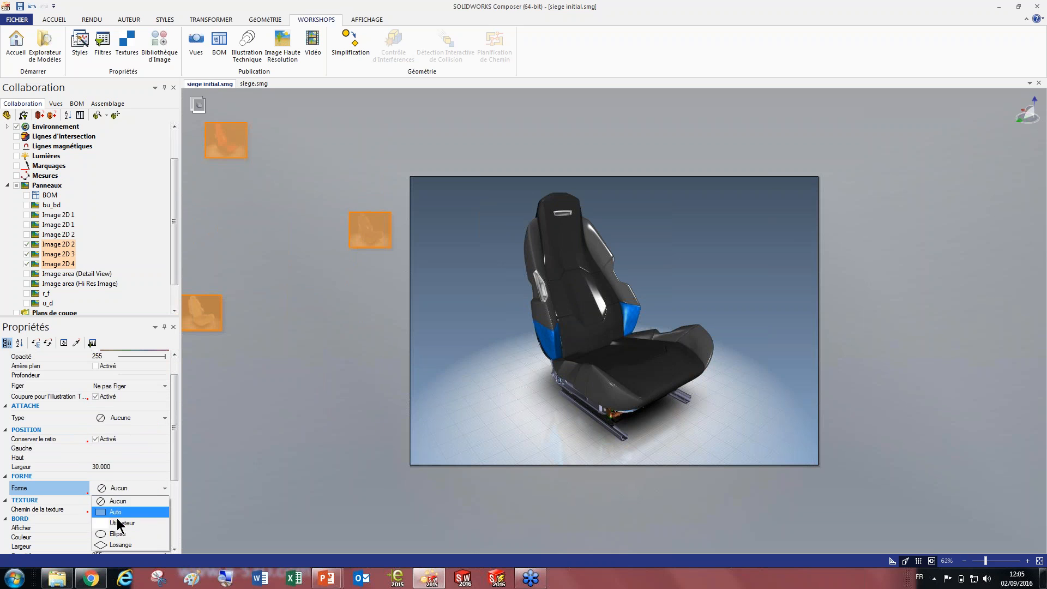
{"action": "left_click", "coordinate": [116, 536]}
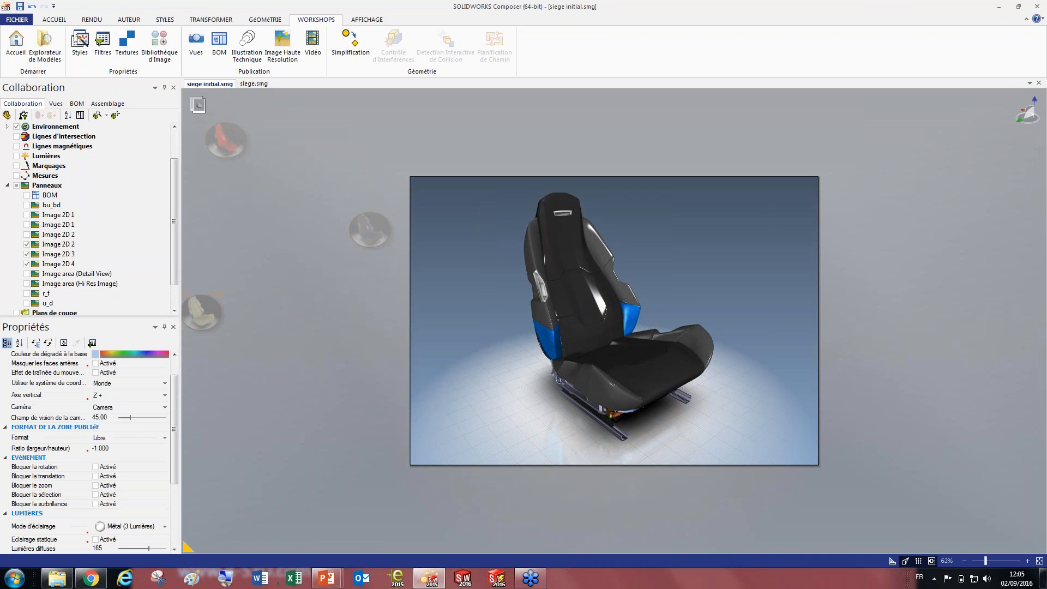
Move the three elliptical seat images onto the page beside the seat: red above, grey and blue in the middle, beige below
{"action": "left_click_drag", "start_coordinate": [234, 146], "coordinate": [465, 229]}
{"action": "left_click_drag", "start_coordinate": [369, 229], "coordinate": [483, 292]}
{"action": "left_click_drag", "start_coordinate": [211, 310], "coordinate": [500, 356]}
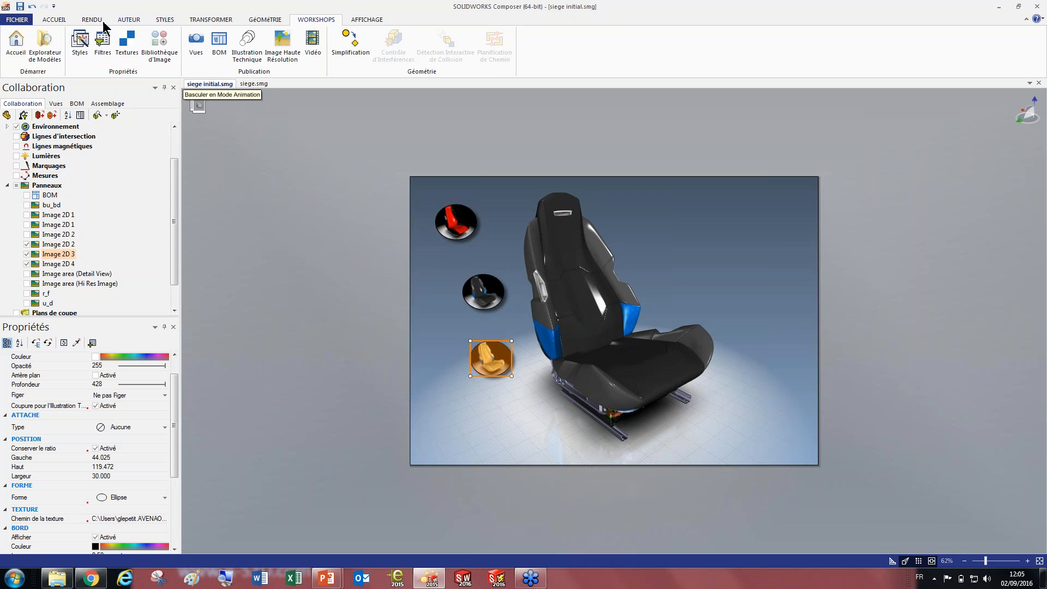
Draw a vertical magnetic line along the left side of the page, beside the seat images
{"action": "left_click", "coordinate": [131, 20]}
{"action": "left_click", "coordinate": [46, 43]}
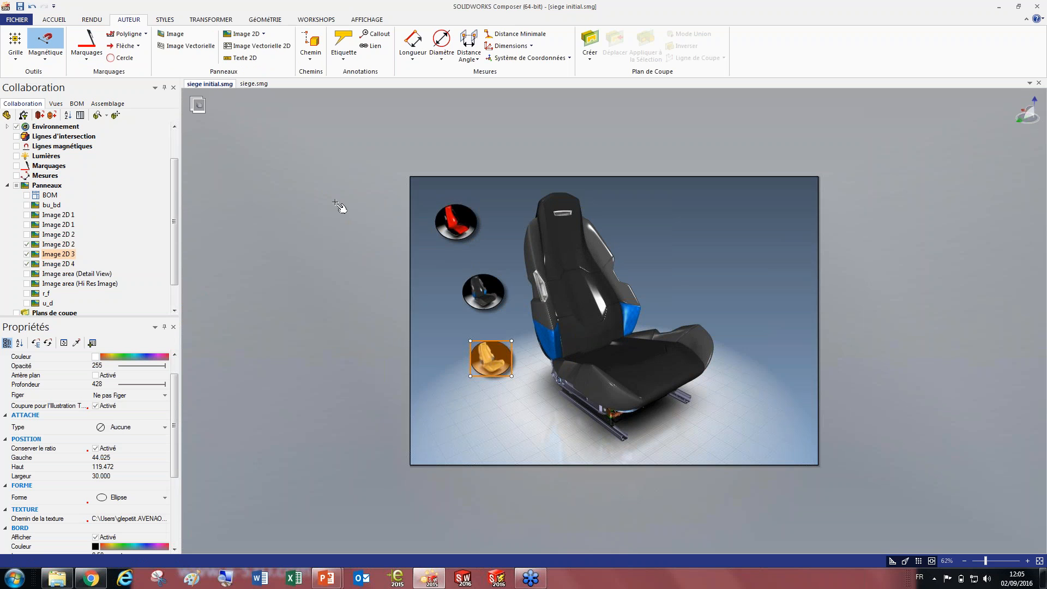
{"action": "left_click", "coordinate": [421, 201]}
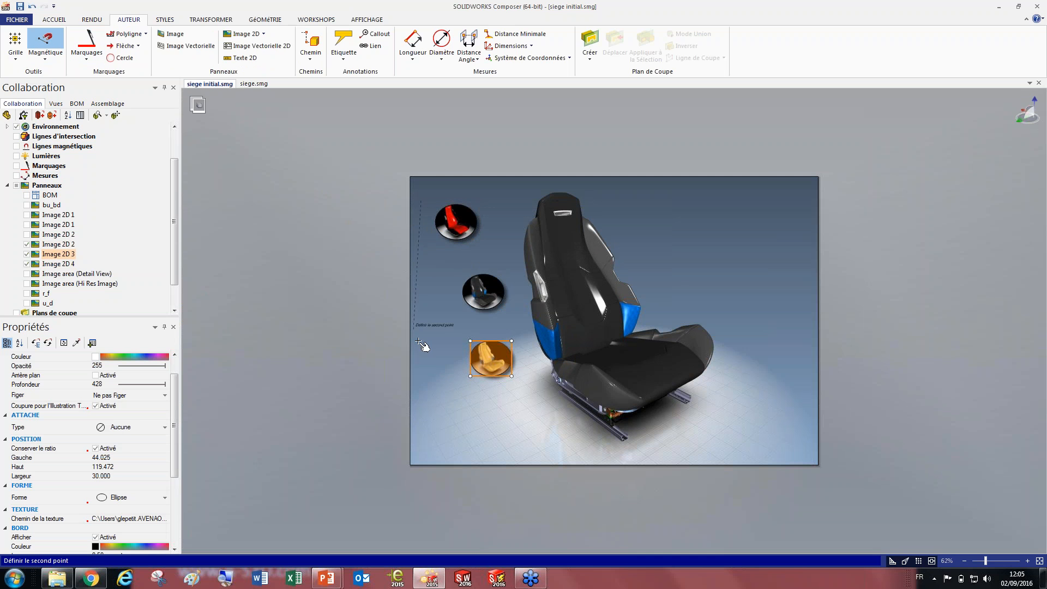
{"action": "left_click", "coordinate": [431, 403]}
{"action": "key", "text": "Escape"}
Snap the red, grey and beige seat images to the magnetic line and shift the line fully inside the page
{"action": "left_click_drag", "start_coordinate": [457, 222], "coordinate": [423, 220]}
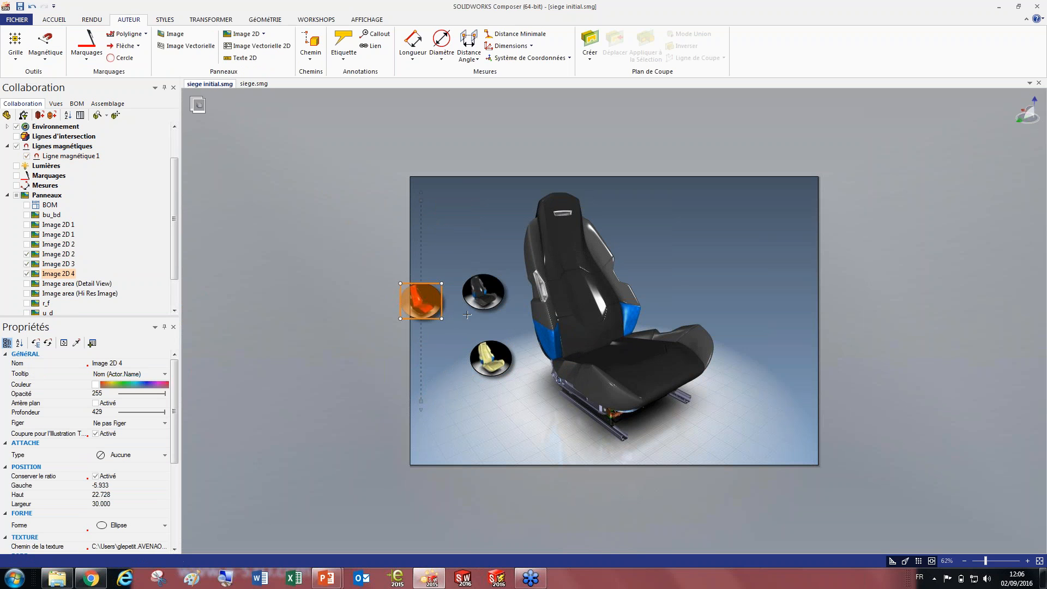
{"action": "left_click_drag", "start_coordinate": [481, 297], "coordinate": [412, 334]}
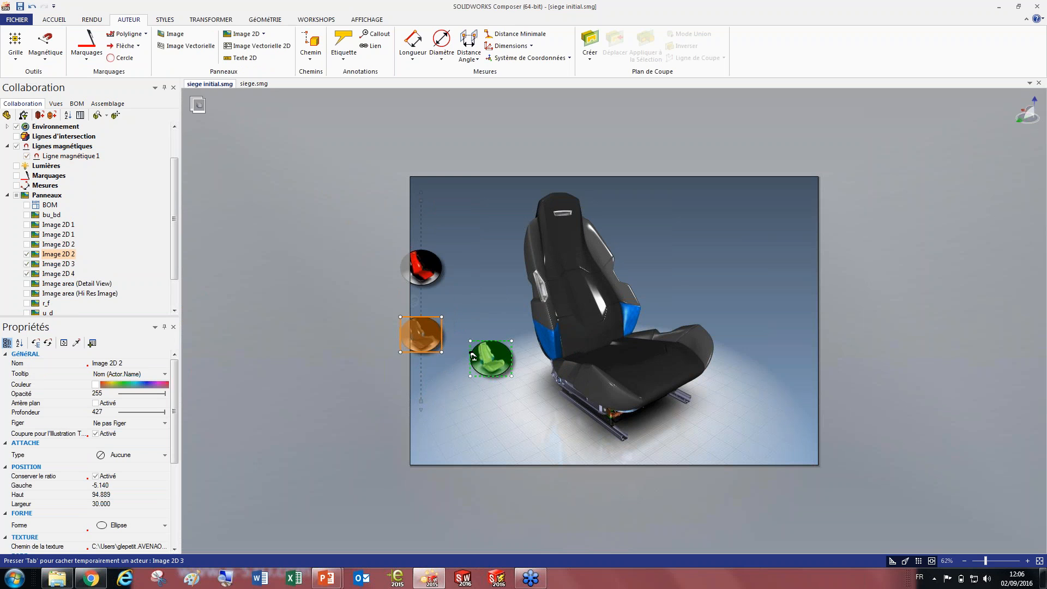
{"action": "left_click_drag", "start_coordinate": [491, 358], "coordinate": [423, 360]}
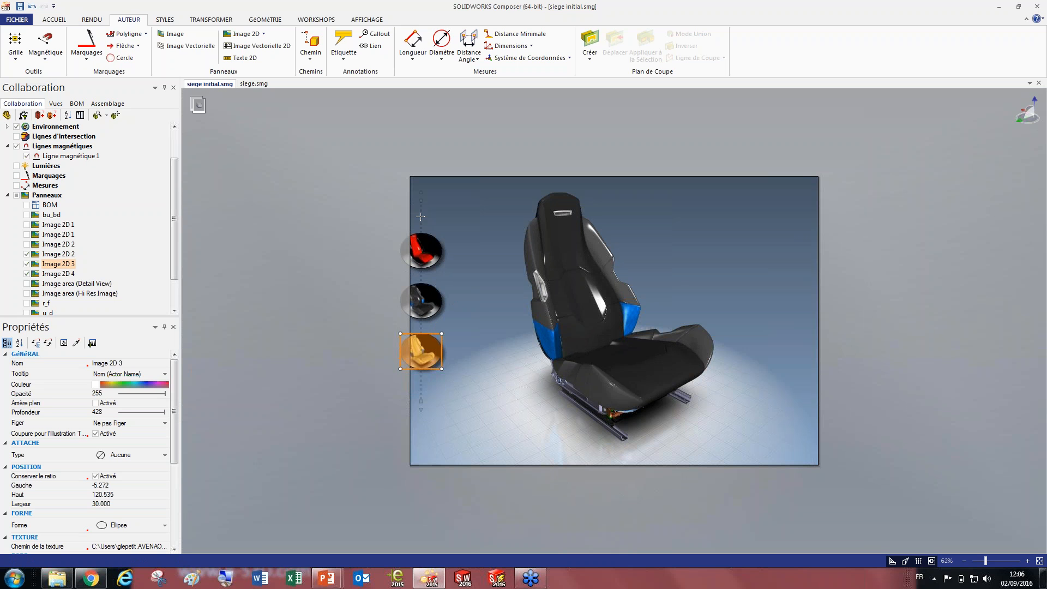
{"action": "left_click_drag", "start_coordinate": [417, 216], "coordinate": [467, 174]}
{"action": "left_click", "coordinate": [363, 316]}
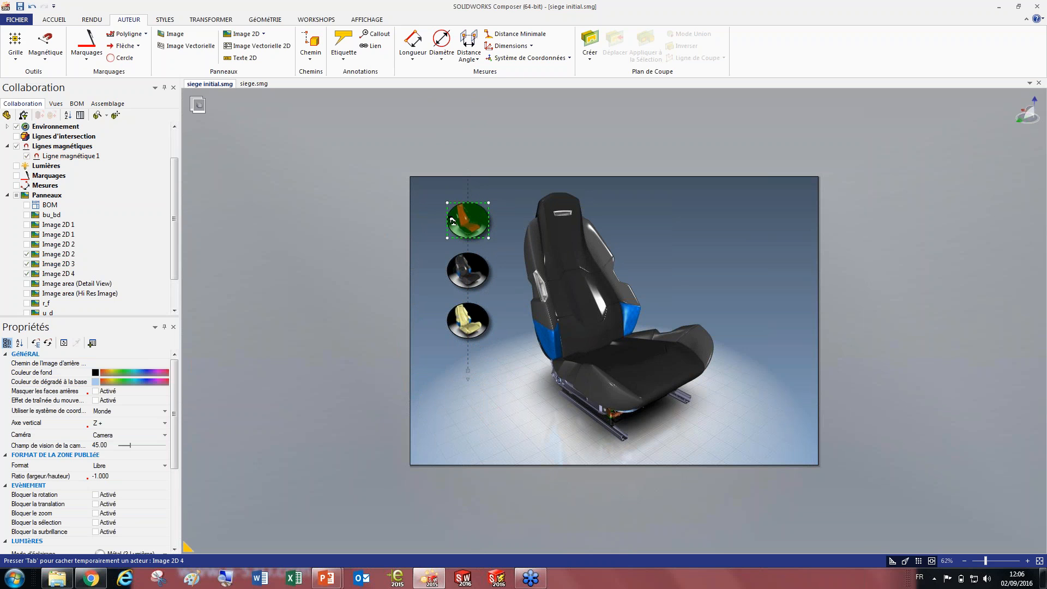
Link the red seat image to the Rouge et Noir view with a view:// URL
{"action": "left_click", "coordinate": [475, 219]}
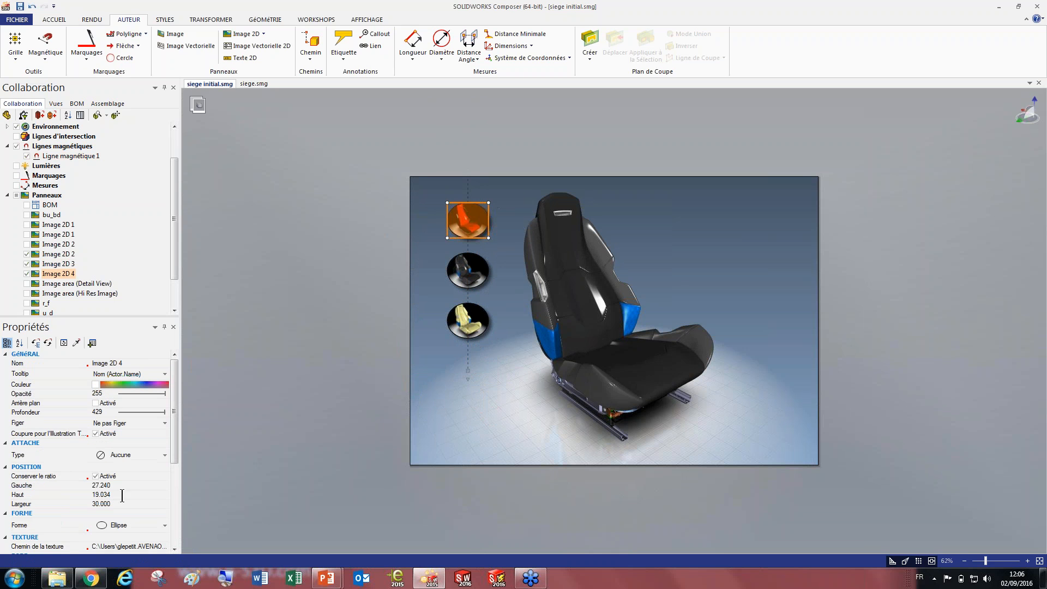
{"action": "left_click_drag", "start_coordinate": [176, 456], "coordinate": [179, 543]}
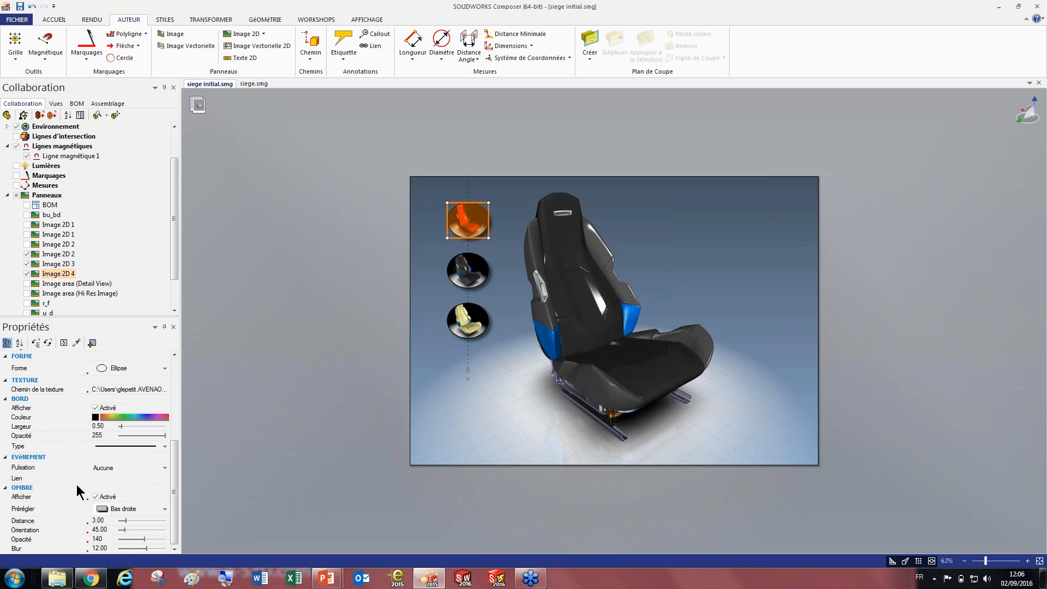
{"action": "left_click", "coordinate": [110, 479]}
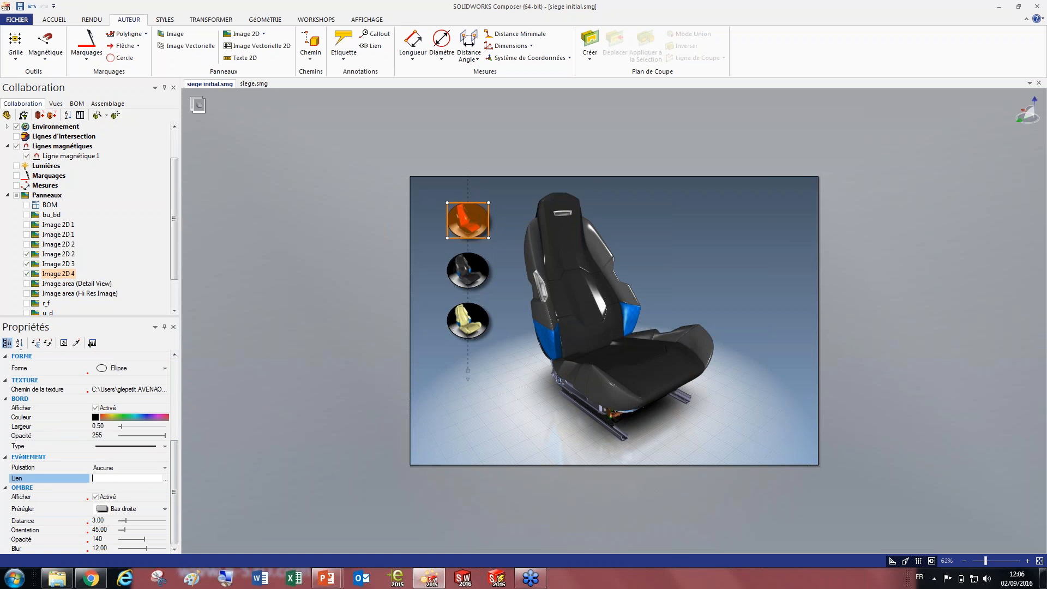
{"action": "left_click", "coordinate": [166, 478]}
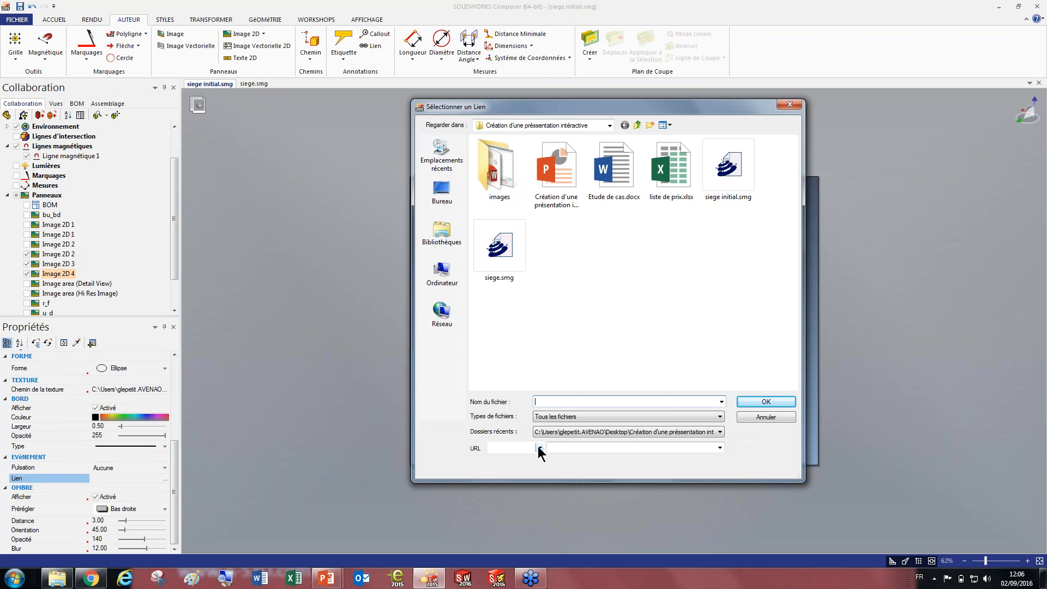
{"action": "left_click", "coordinate": [539, 448]}
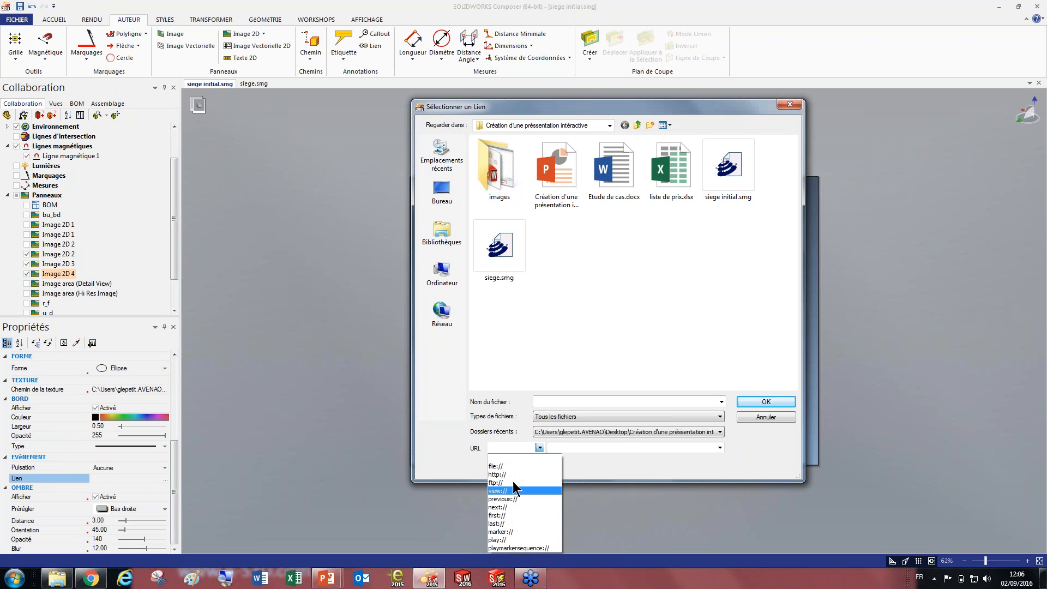
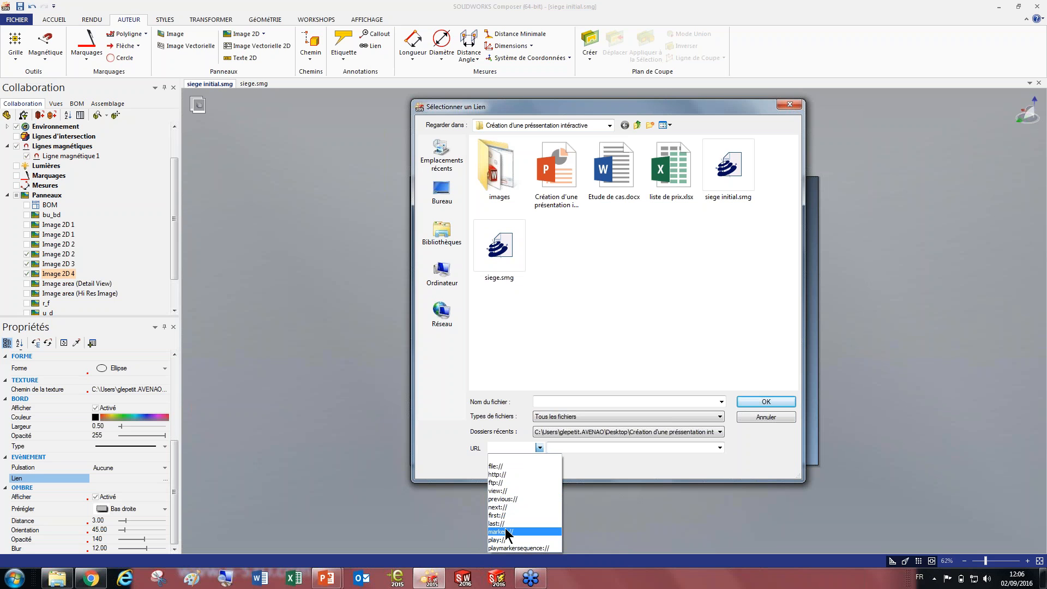
{"action": "left_click", "coordinate": [509, 491]}
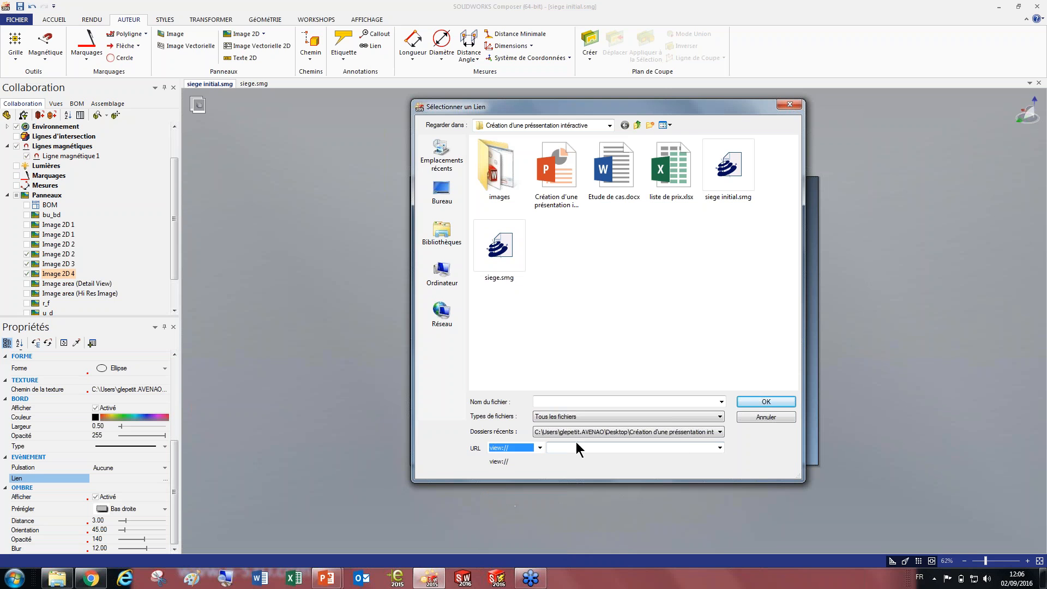
{"action": "left_click", "coordinate": [720, 448]}
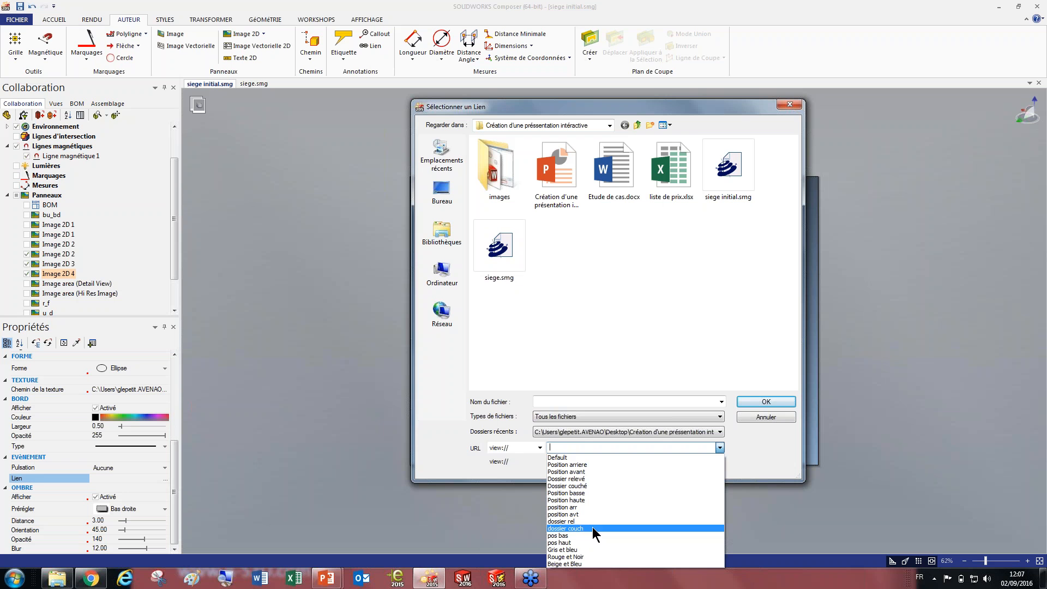
{"action": "left_click", "coordinate": [588, 559]}
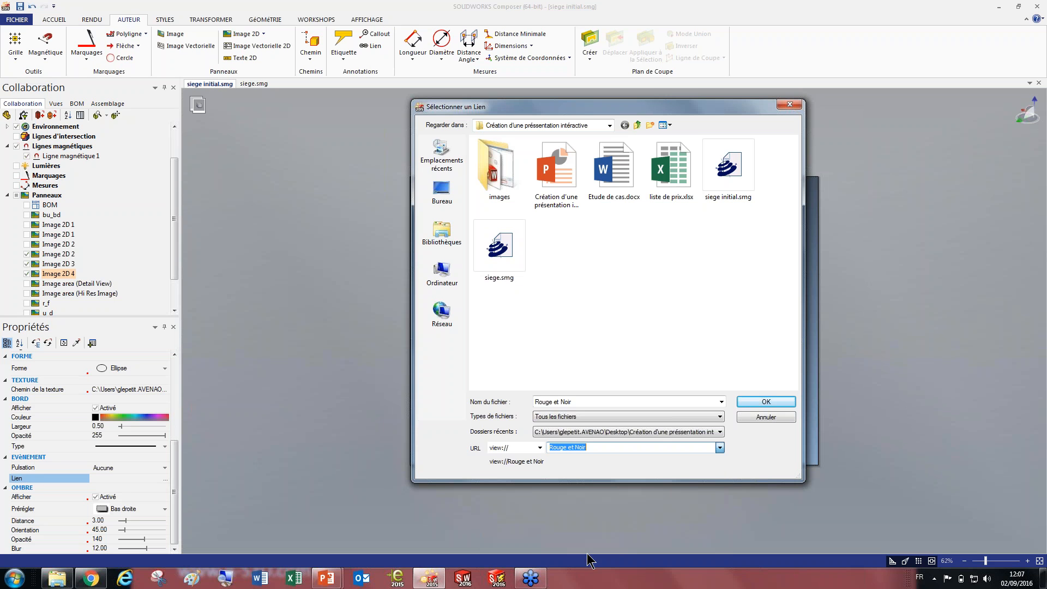
Link the red seat thumbnail to the view Rouge et Noir
{"action": "left_click", "coordinate": [767, 402]}
Link the black and blue seat thumbnail to the view Gris et bleu using the view:// protocol
{"action": "left_click", "coordinate": [468, 271]}
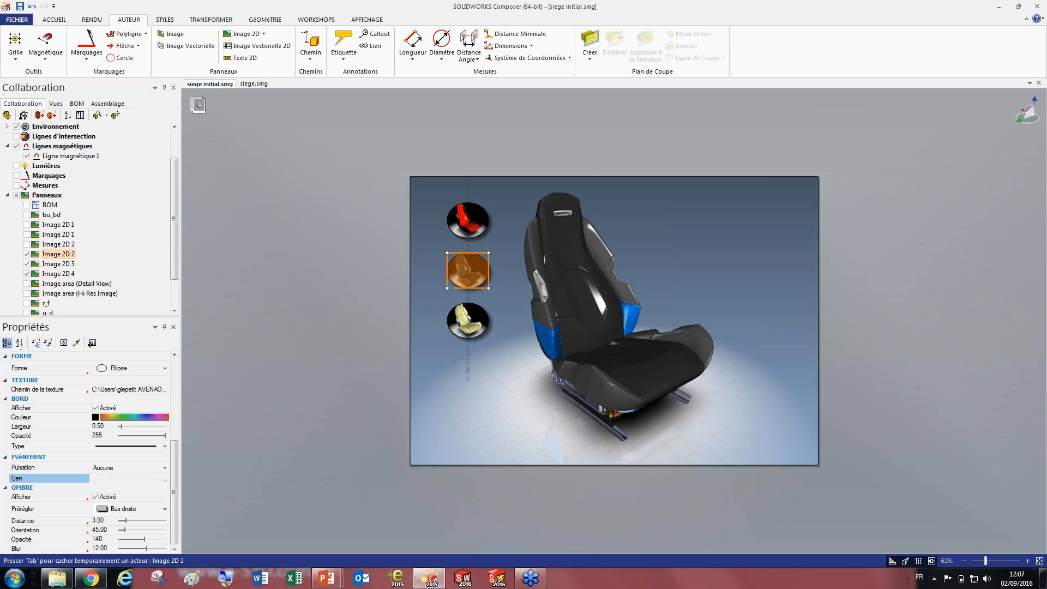
{"action": "left_click", "coordinate": [166, 480]}
{"action": "left_click", "coordinate": [540, 447]}
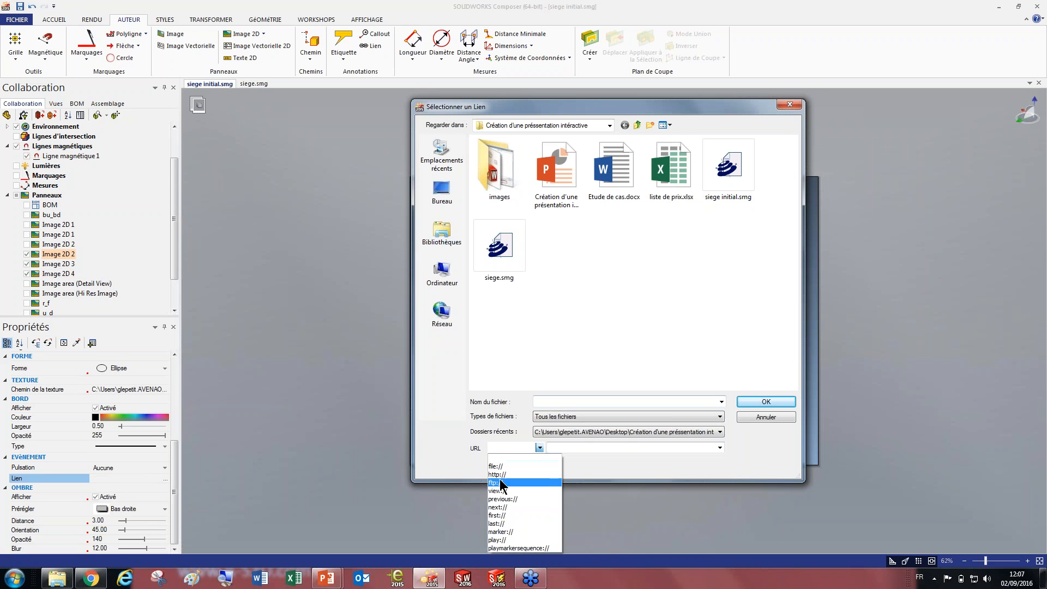
{"action": "left_click", "coordinate": [520, 490]}
{"action": "left_click", "coordinate": [720, 448]}
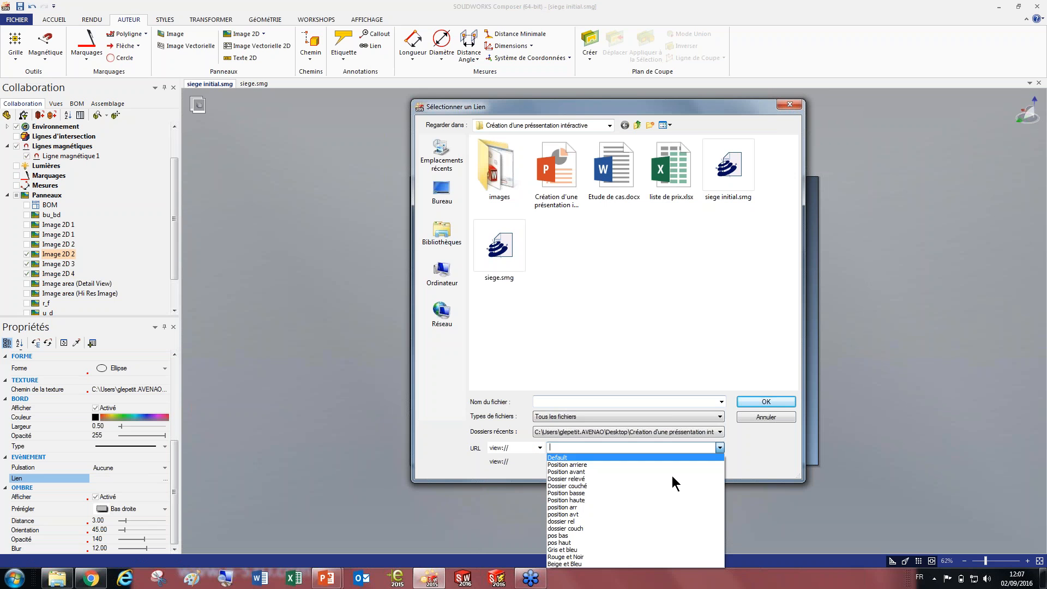
{"action": "left_click", "coordinate": [577, 550]}
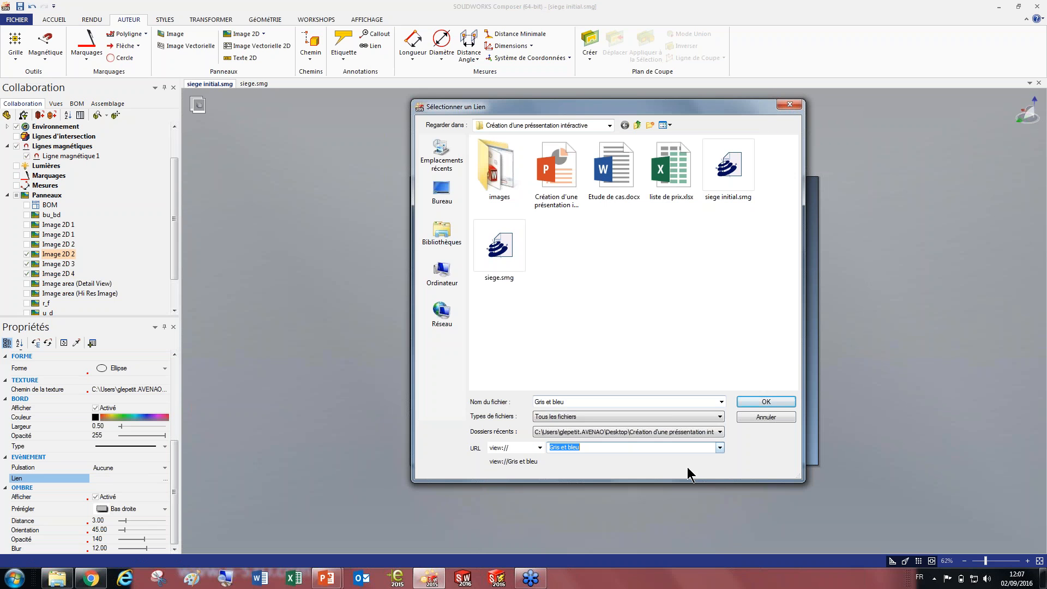
{"action": "left_click", "coordinate": [719, 447]}
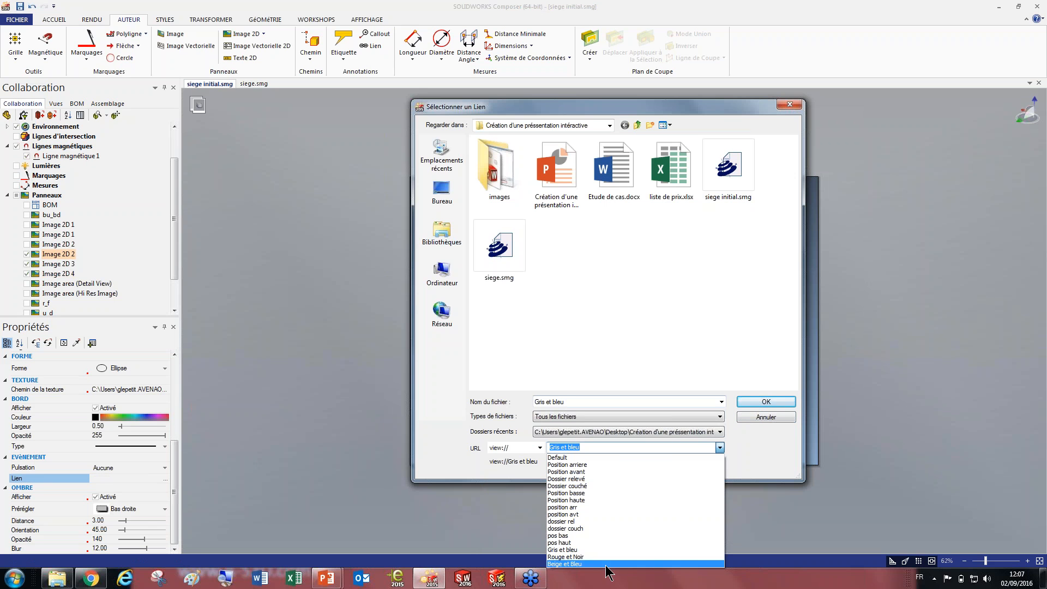
{"action": "left_click", "coordinate": [606, 565]}
{"action": "left_click", "coordinate": [766, 402]}
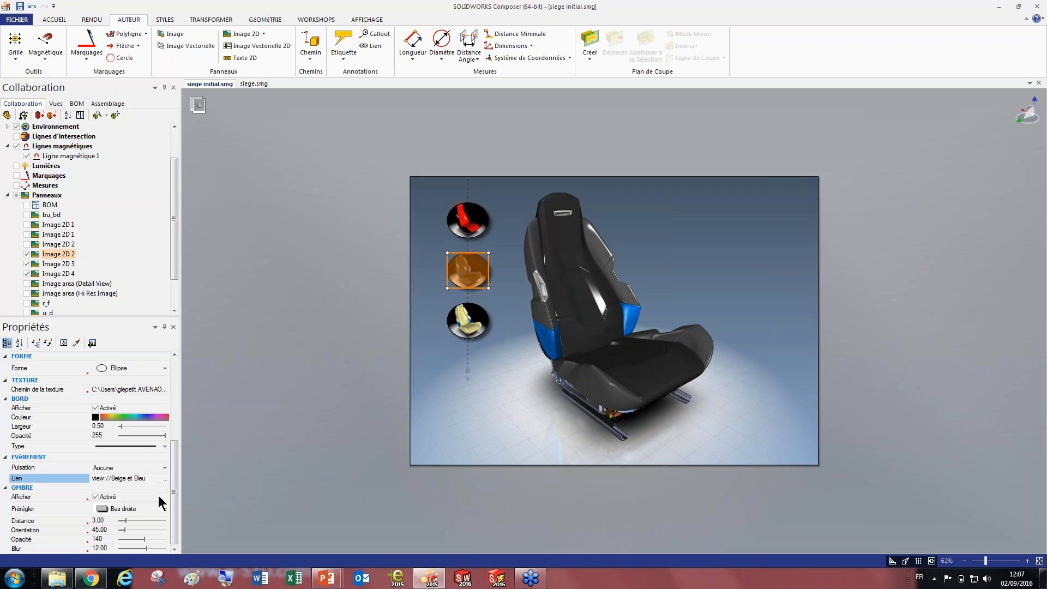
{"action": "left_click", "coordinate": [166, 478]}
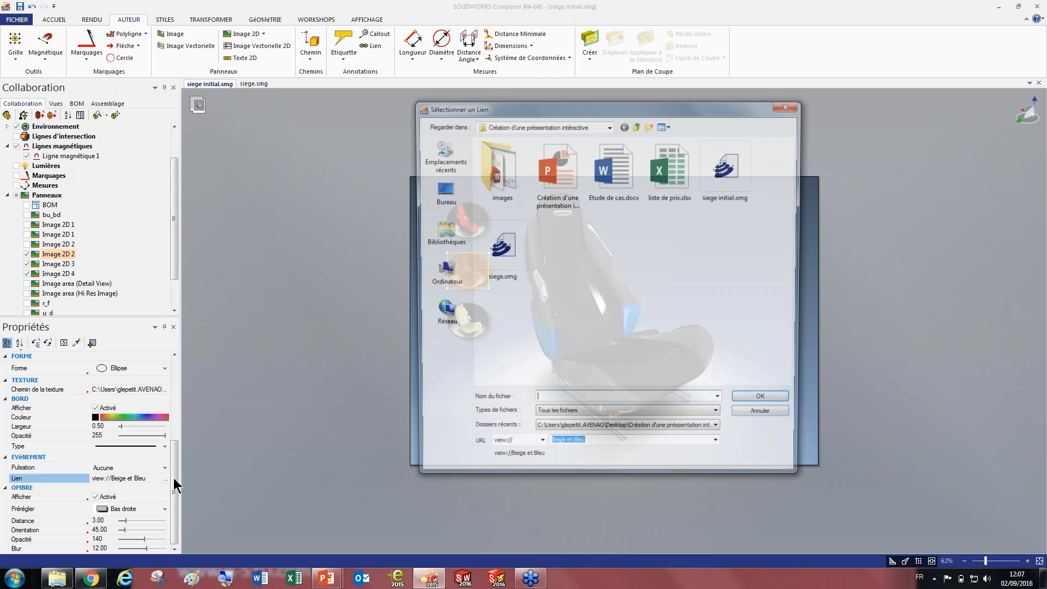
{"action": "left_click", "coordinate": [712, 447]}
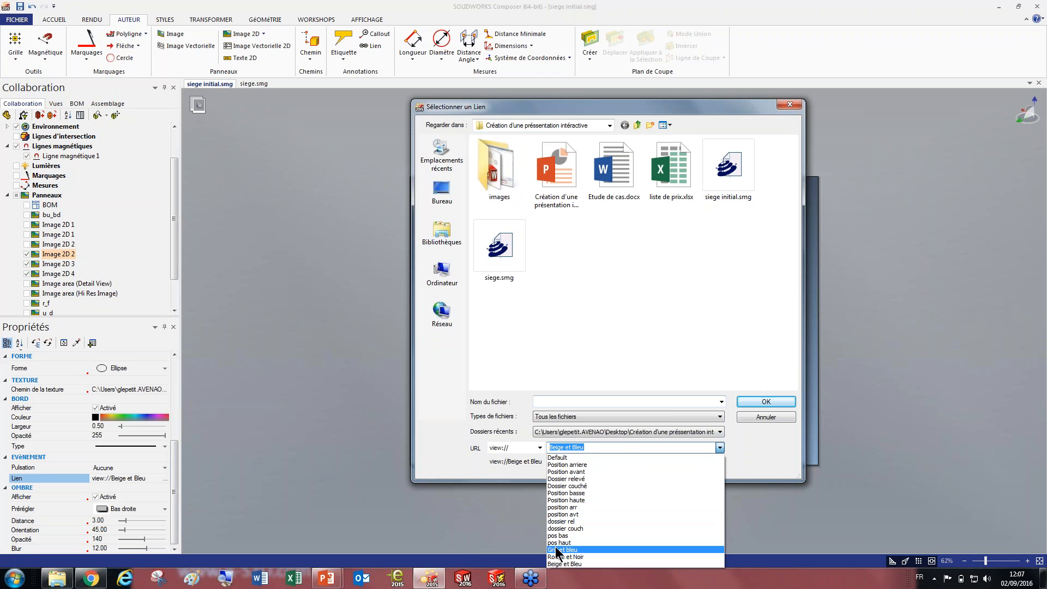
{"action": "left_click", "coordinate": [561, 550]}
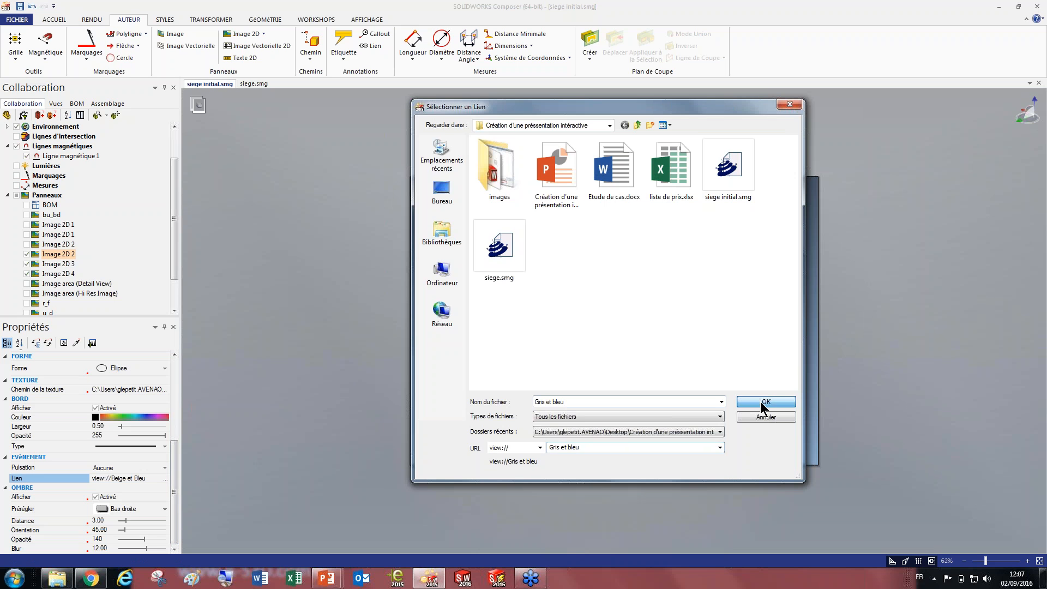
{"action": "left_click", "coordinate": [766, 402]}
Link the beige seat thumbnail to the view Beige et Bleu using the view:// protocol, and clear the selection
{"action": "left_click", "coordinate": [468, 320]}
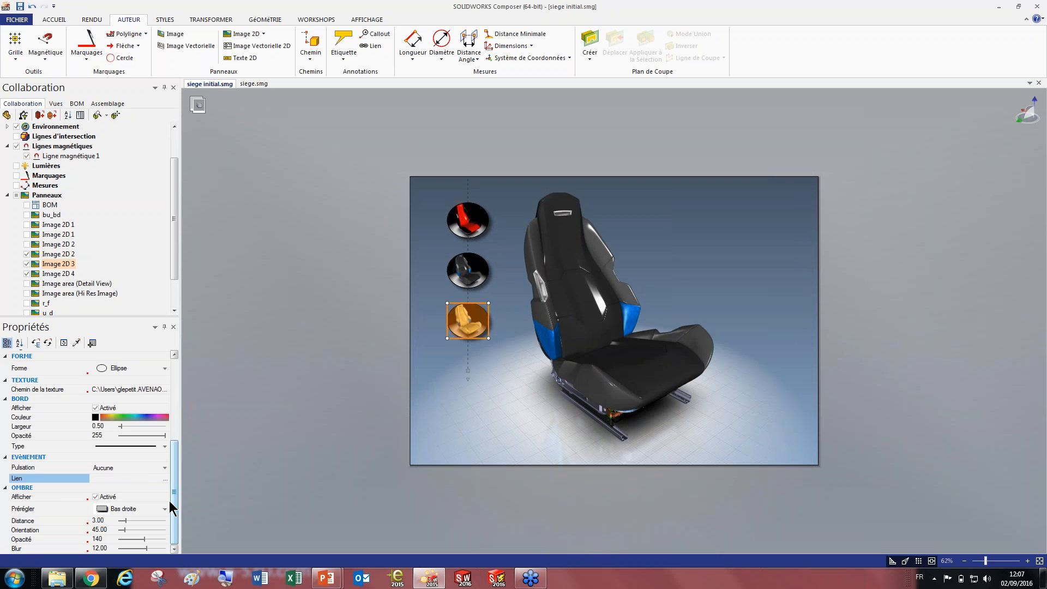
{"action": "left_click", "coordinate": [156, 478]}
{"action": "left_click", "coordinate": [164, 478]}
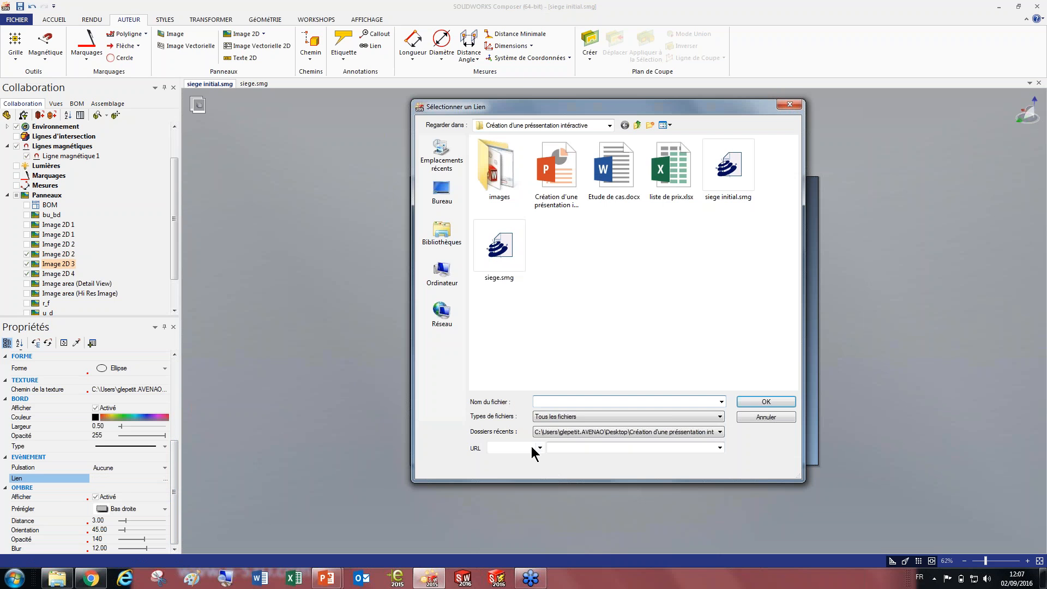
{"action": "left_click", "coordinate": [539, 449]}
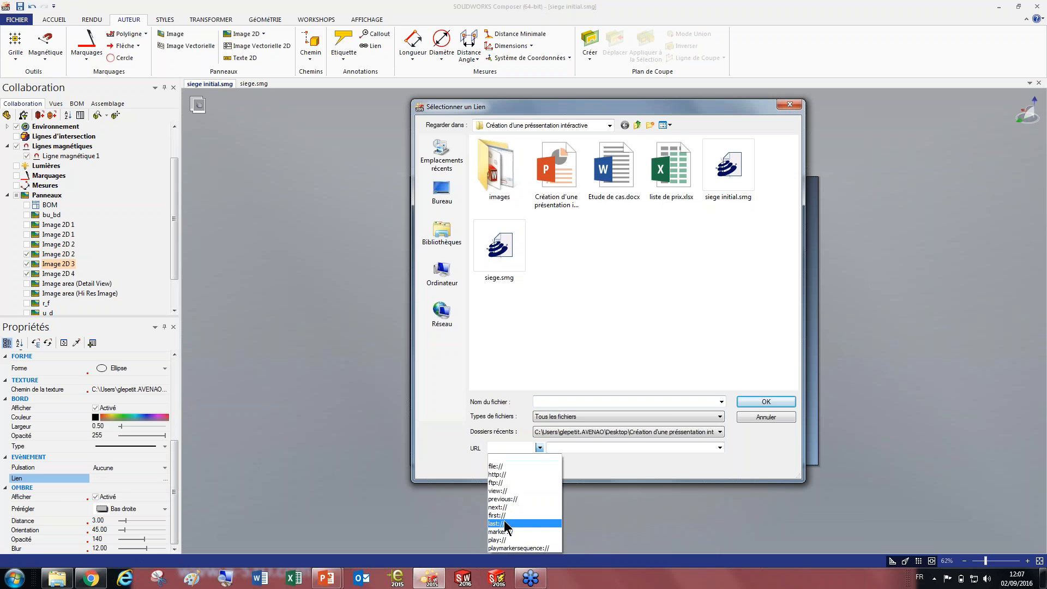
{"action": "left_click", "coordinate": [497, 491]}
{"action": "left_click", "coordinate": [721, 448]}
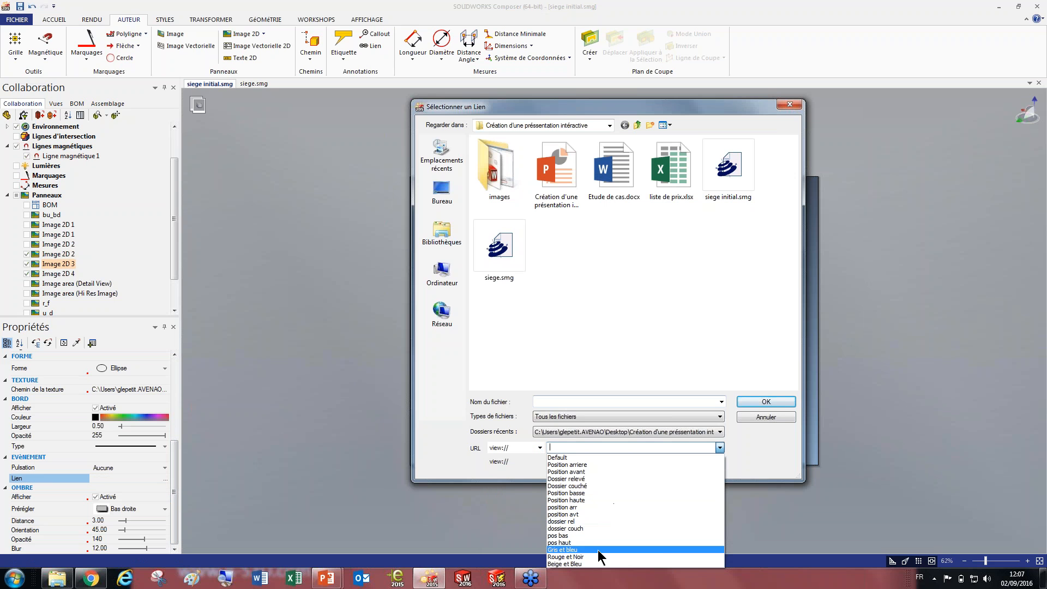
{"action": "left_click", "coordinate": [593, 564]}
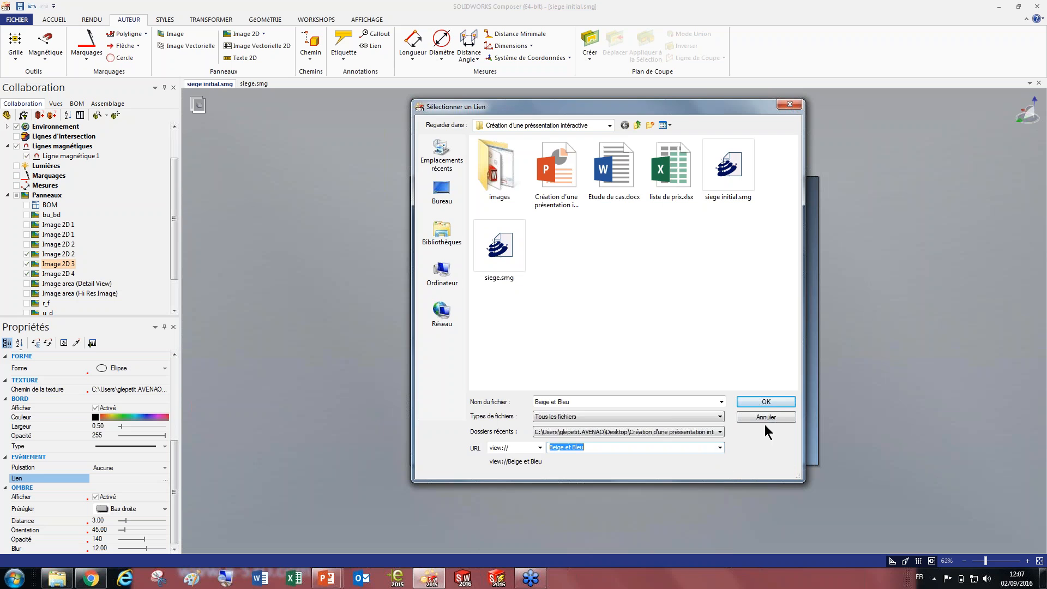
{"action": "left_click", "coordinate": [767, 402]}
{"action": "left_click", "coordinate": [375, 364]}
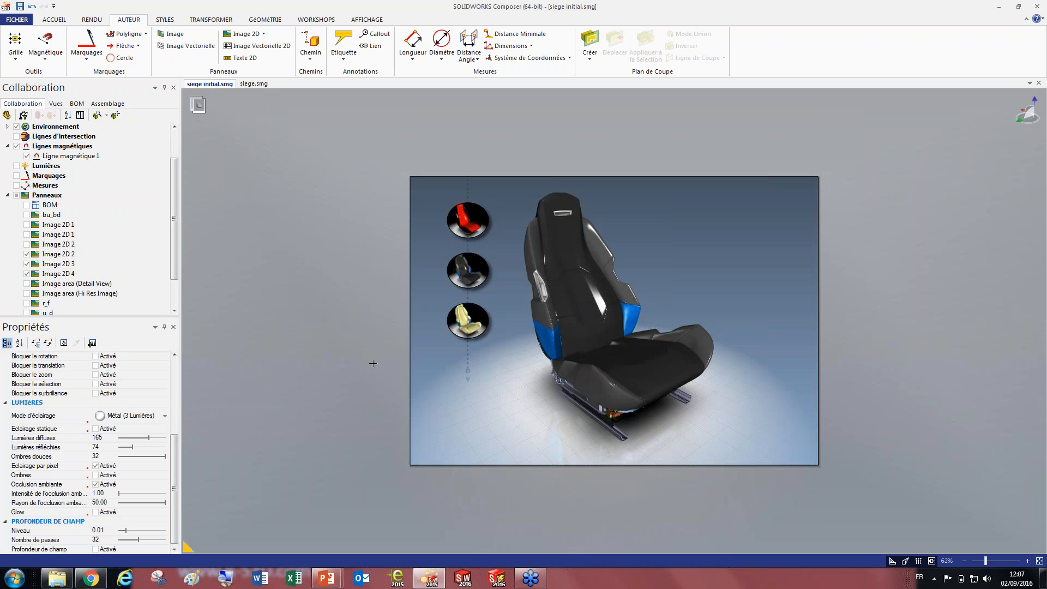
Create a new view of the current scene showing the seat with its three colour thumbnails
{"action": "left_click", "coordinate": [7, 195]}
{"action": "left_click", "coordinate": [55, 104]}
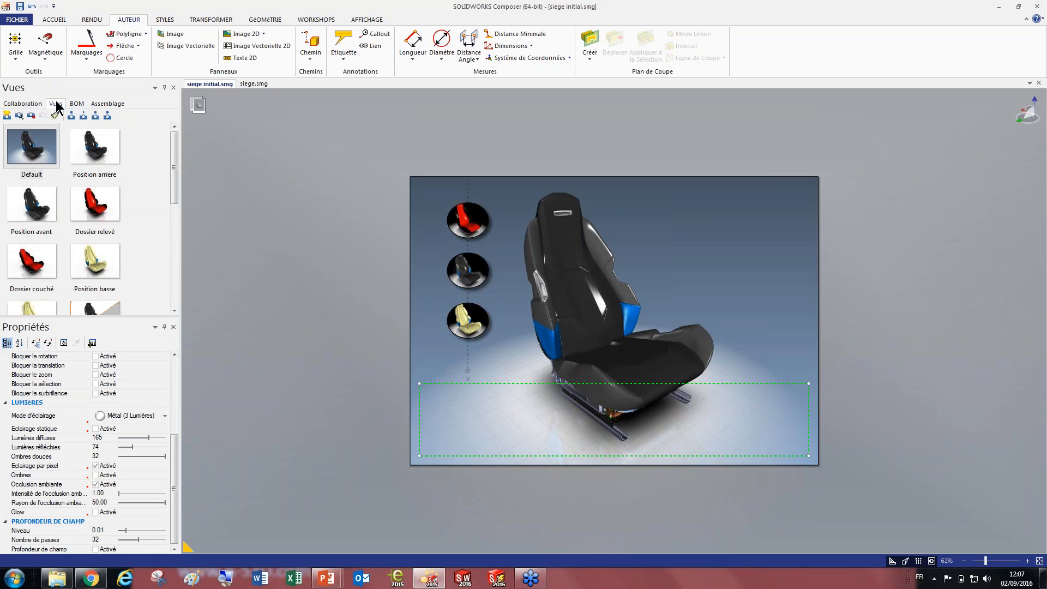
{"action": "left_click", "coordinate": [30, 158]}
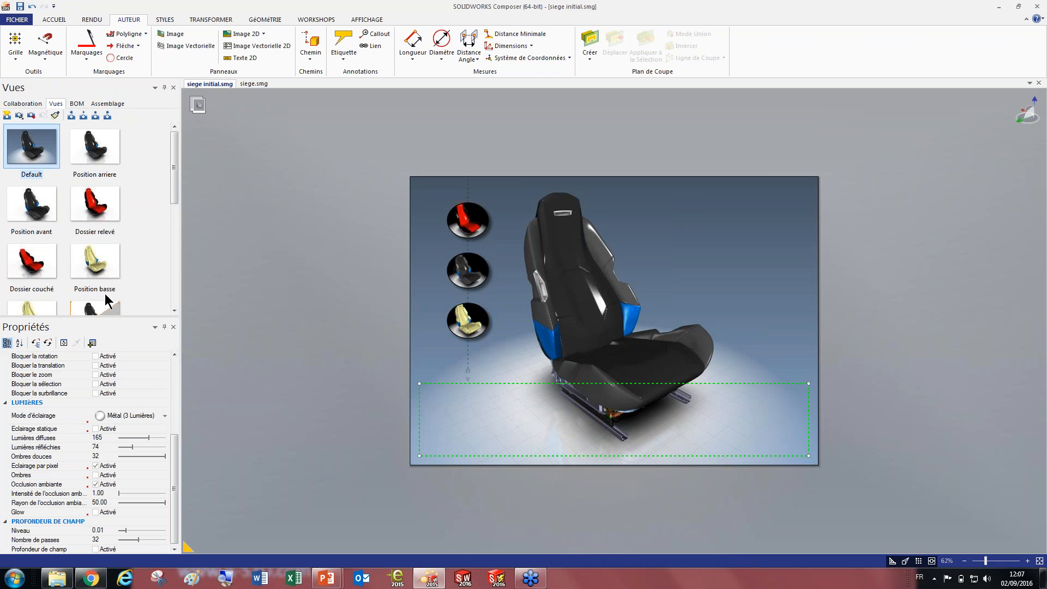
{"action": "left_click_drag", "start_coordinate": [178, 196], "coordinate": [171, 311]}
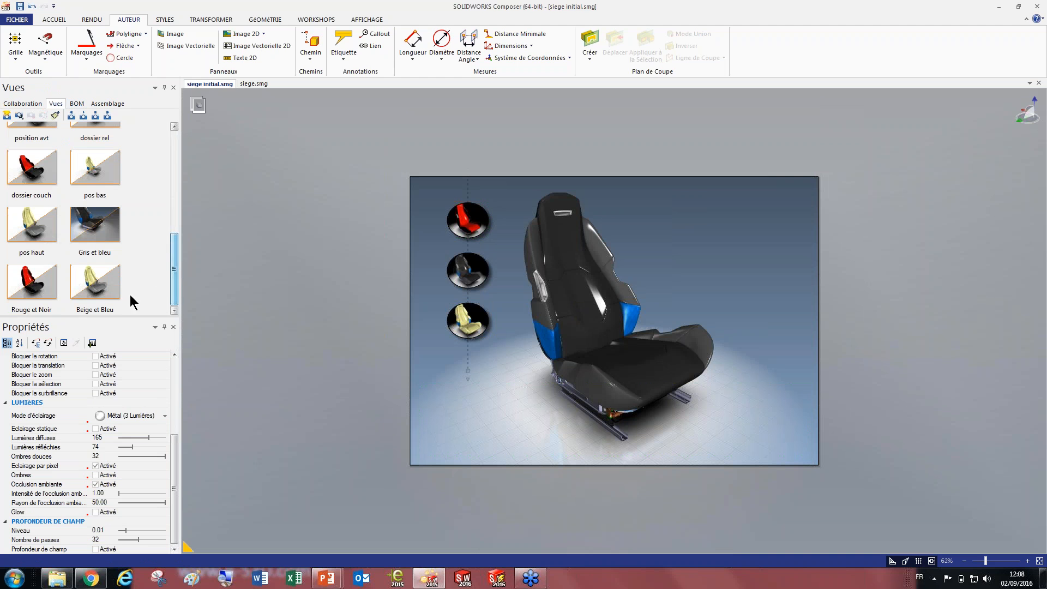
{"action": "left_click", "coordinate": [8, 115]}
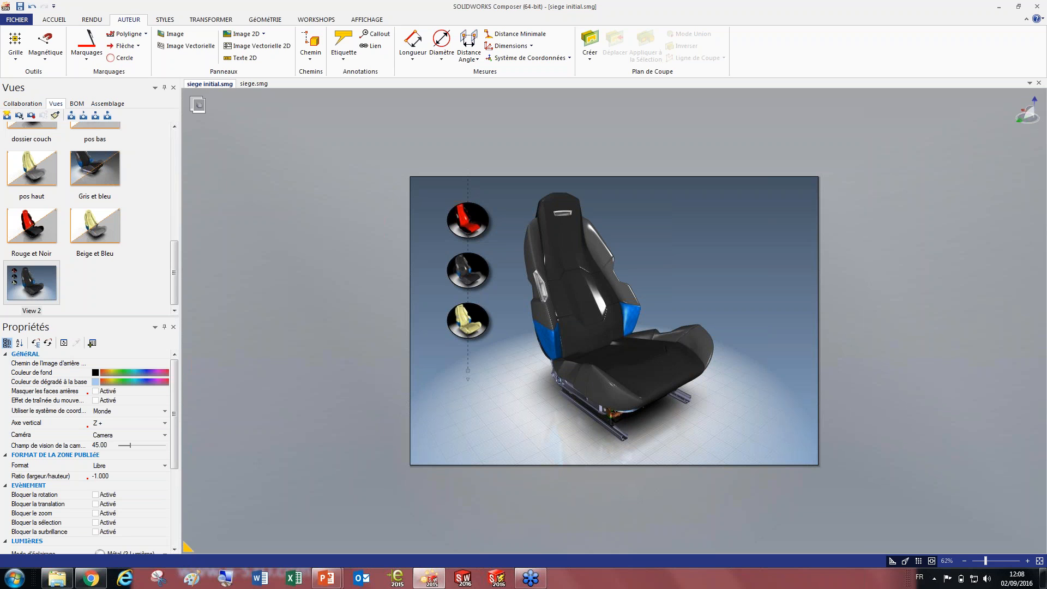
Test the links of the red, black and beige seat thumbnails in the scene
{"action": "left_click", "coordinate": [472, 224]}
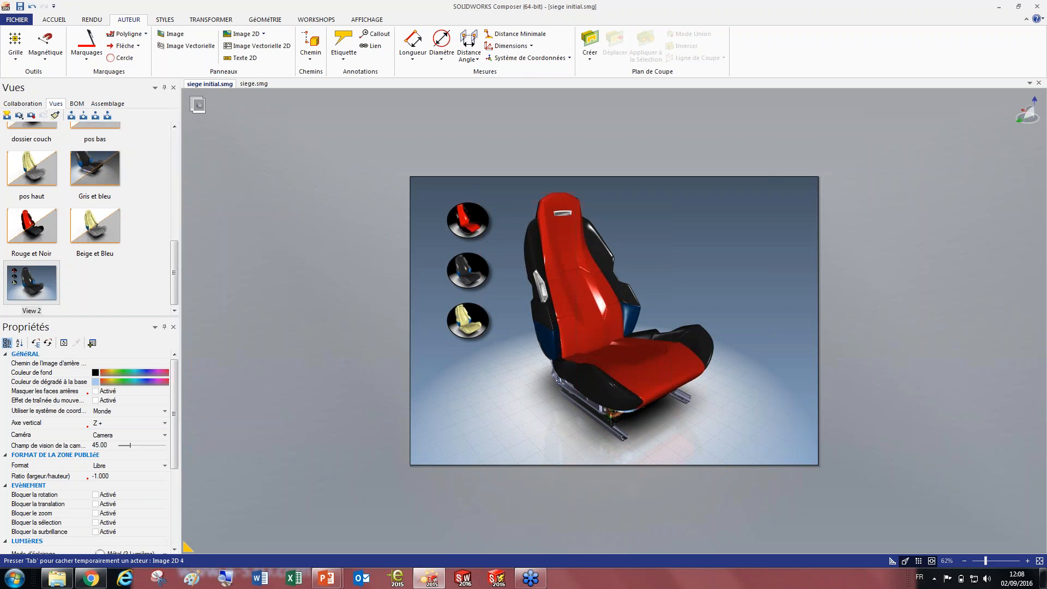
{"action": "left_click", "coordinate": [473, 270]}
{"action": "left_click", "coordinate": [467, 320]}
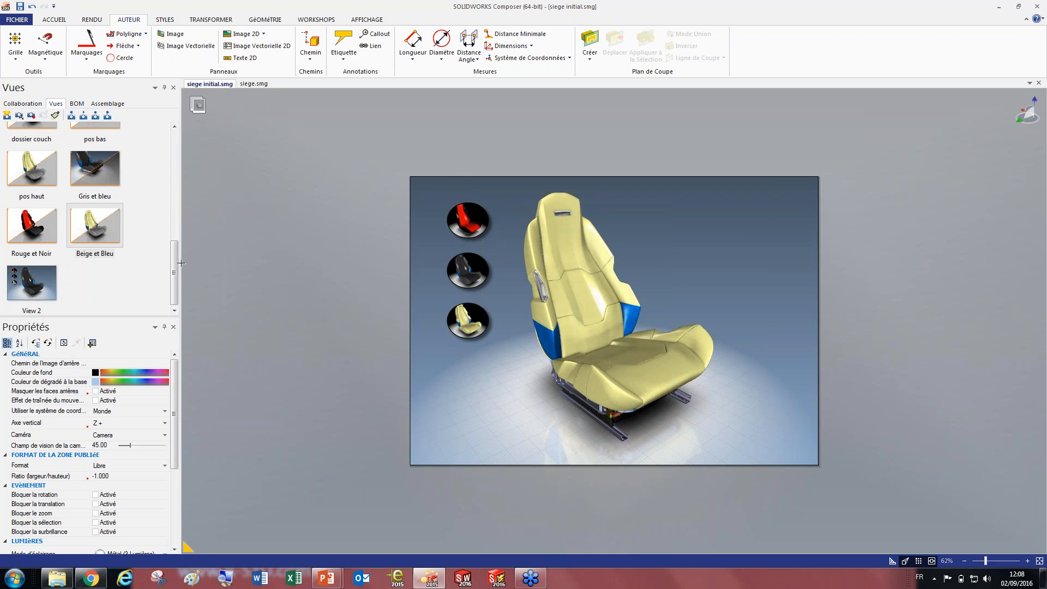
{"action": "left_click_drag", "start_coordinate": [175, 272], "coordinate": [150, 267]}
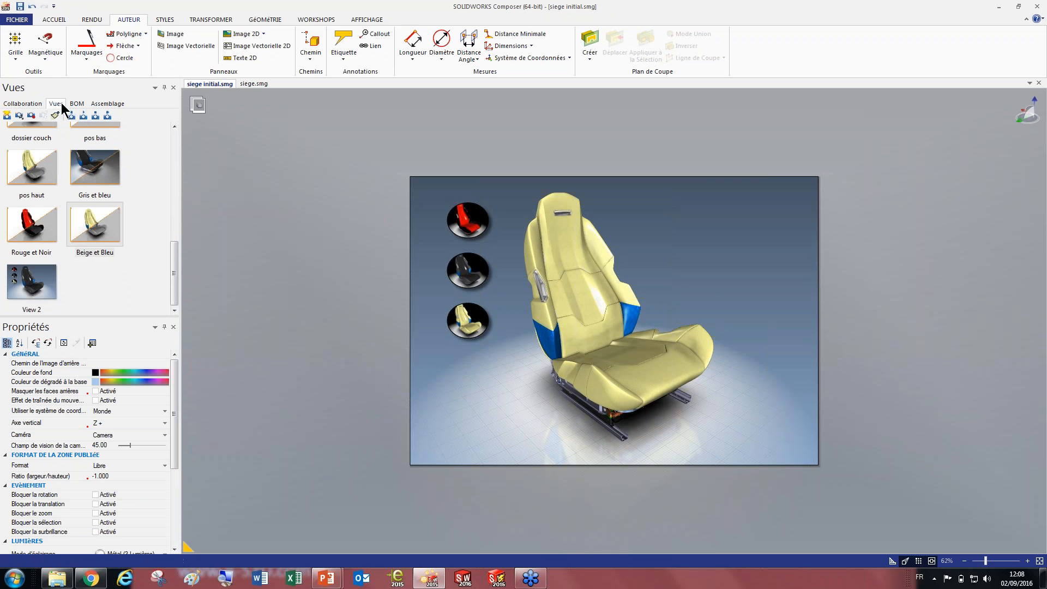
Display the r_f and u_d image panels in the scene, select both and delete them
{"action": "left_click", "coordinate": [31, 104]}
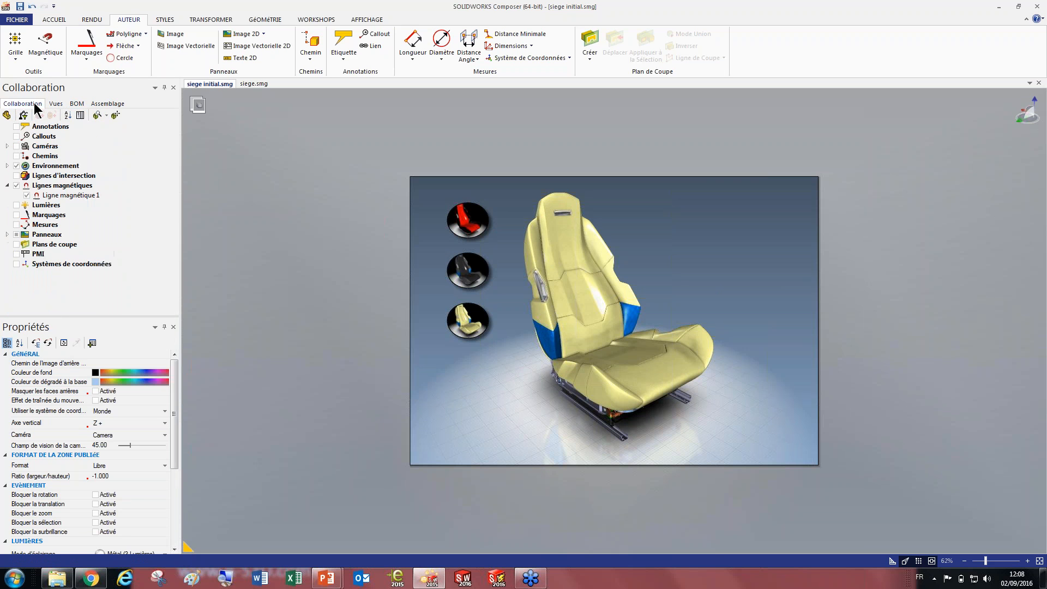
{"action": "left_click", "coordinate": [7, 234]}
{"action": "left_click", "coordinate": [27, 255]}
{"action": "left_click", "coordinate": [28, 264]}
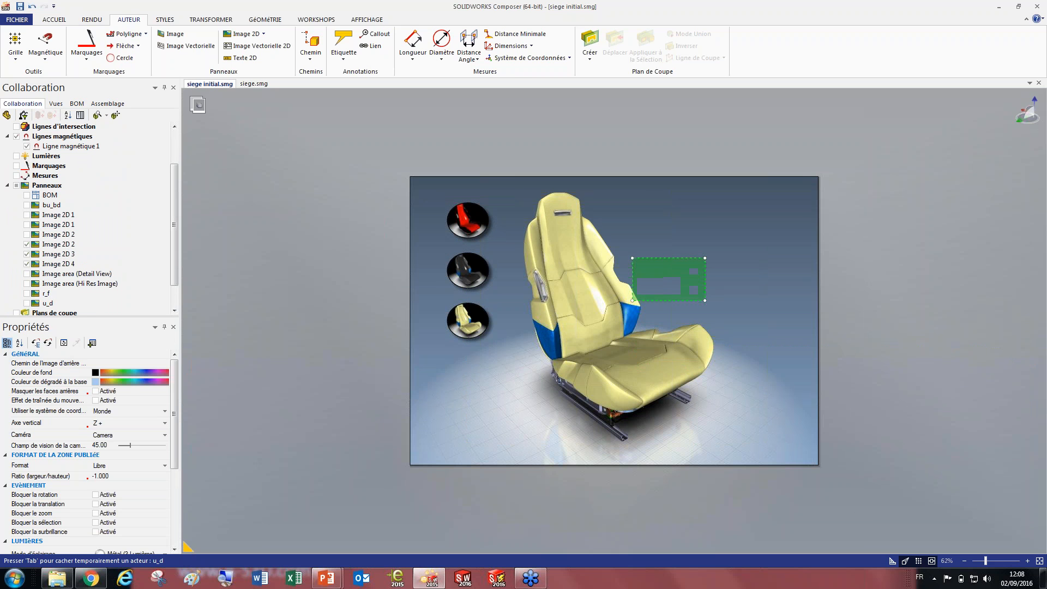
{"action": "left_click", "coordinate": [27, 294]}
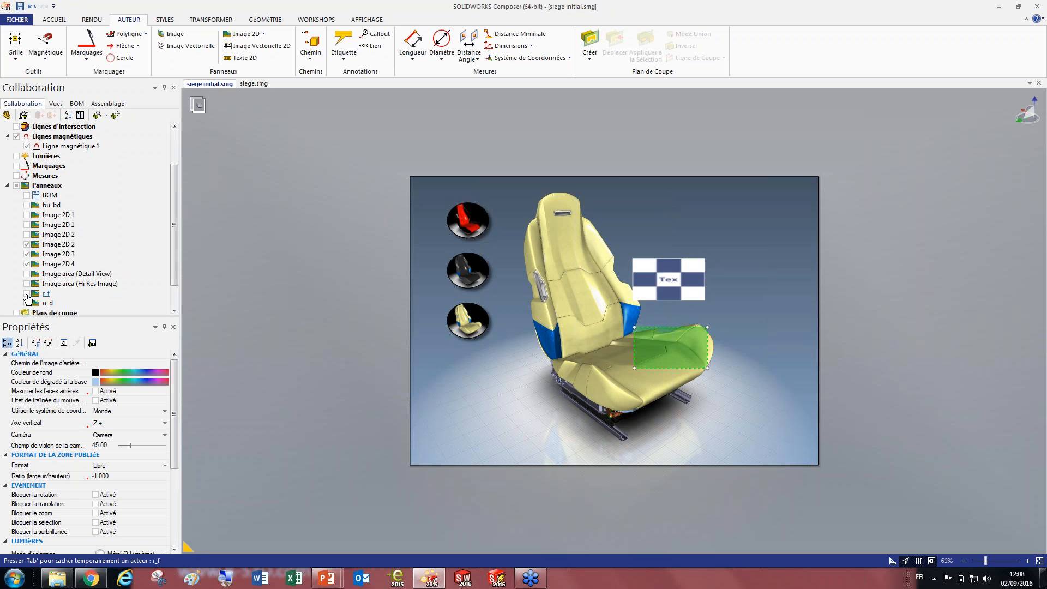
{"action": "left_click", "coordinate": [27, 303]}
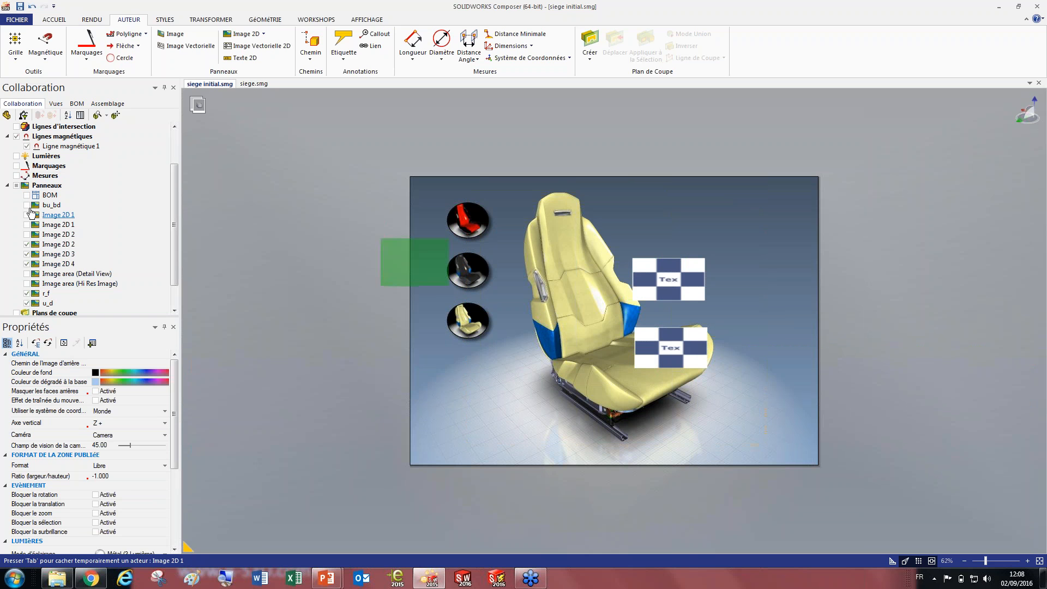
{"action": "left_click", "coordinate": [27, 243]}
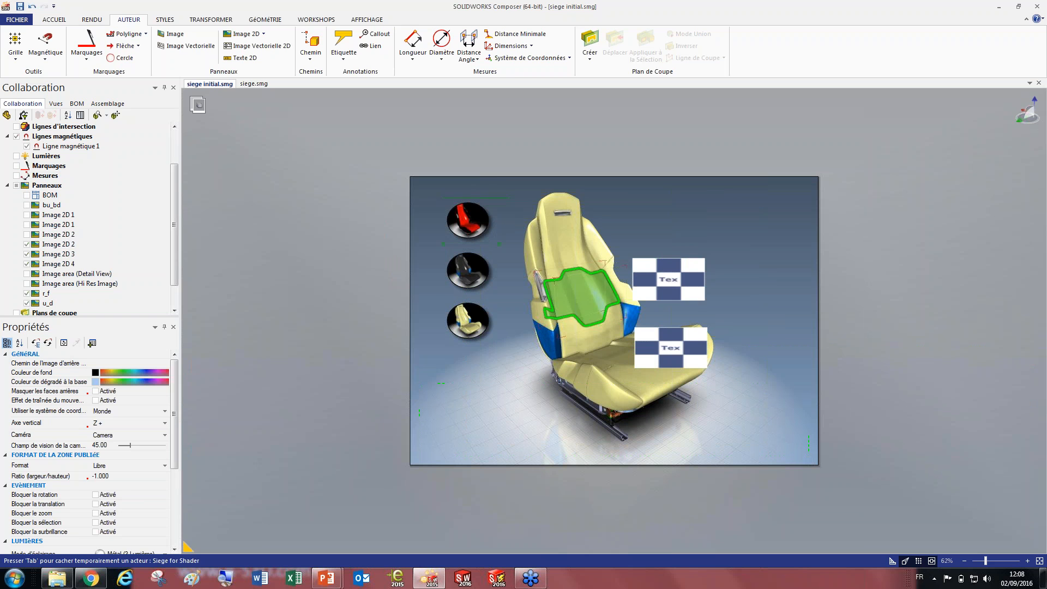
{"action": "left_click", "coordinate": [668, 283]}
{"action": "left_click", "coordinate": [671, 349], "text": "ctrl"}
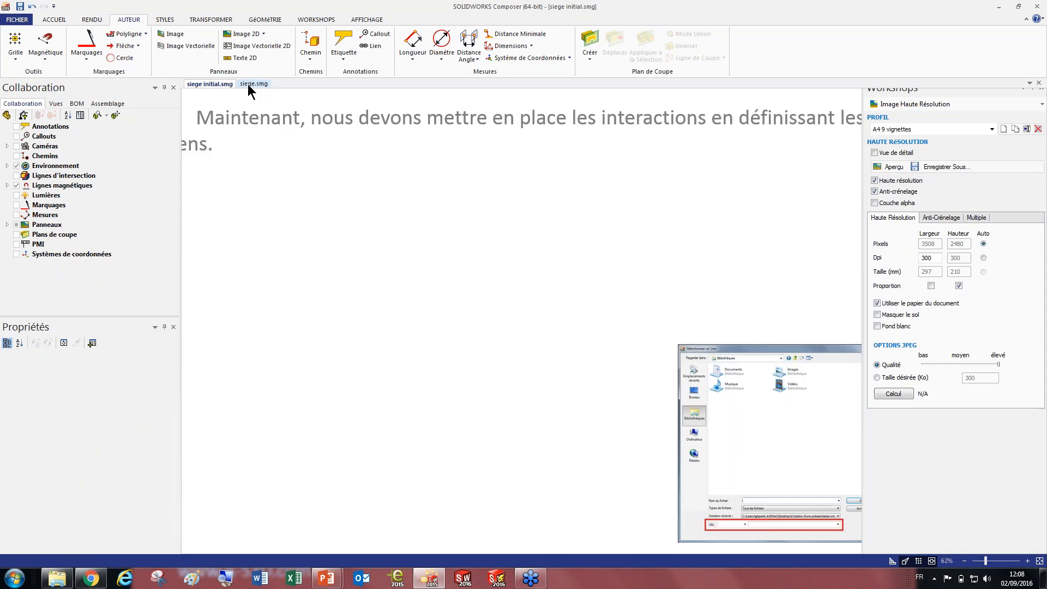
Copy the three seat-position image panels bu_bd, u_d and r_f from siege.smg and paste them into siege initial.smg
{"action": "left_click", "coordinate": [248, 84]}
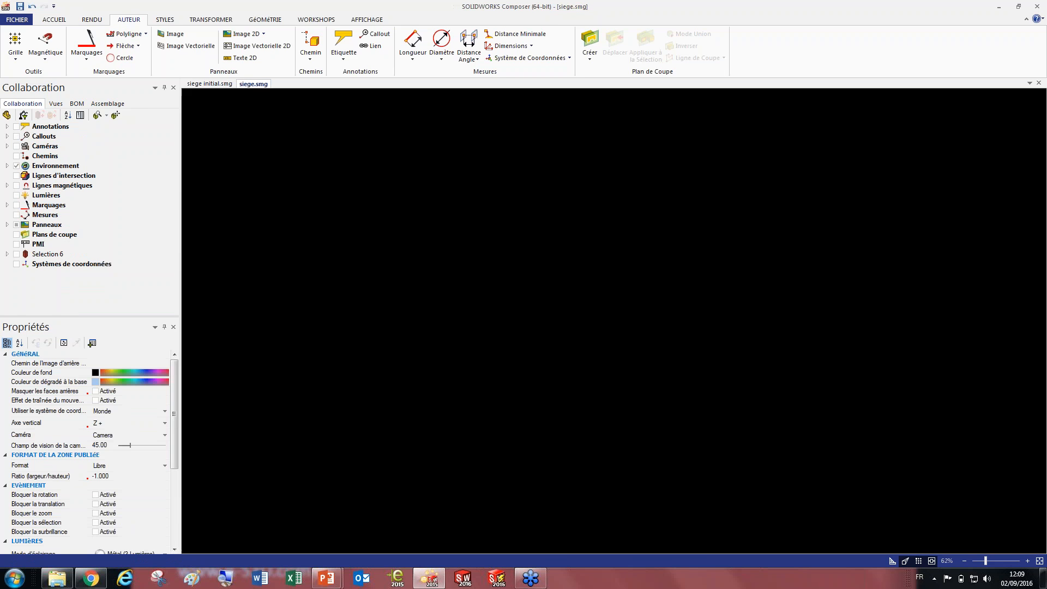
{"action": "left_click", "coordinate": [864, 212], "text": "ctrl"}
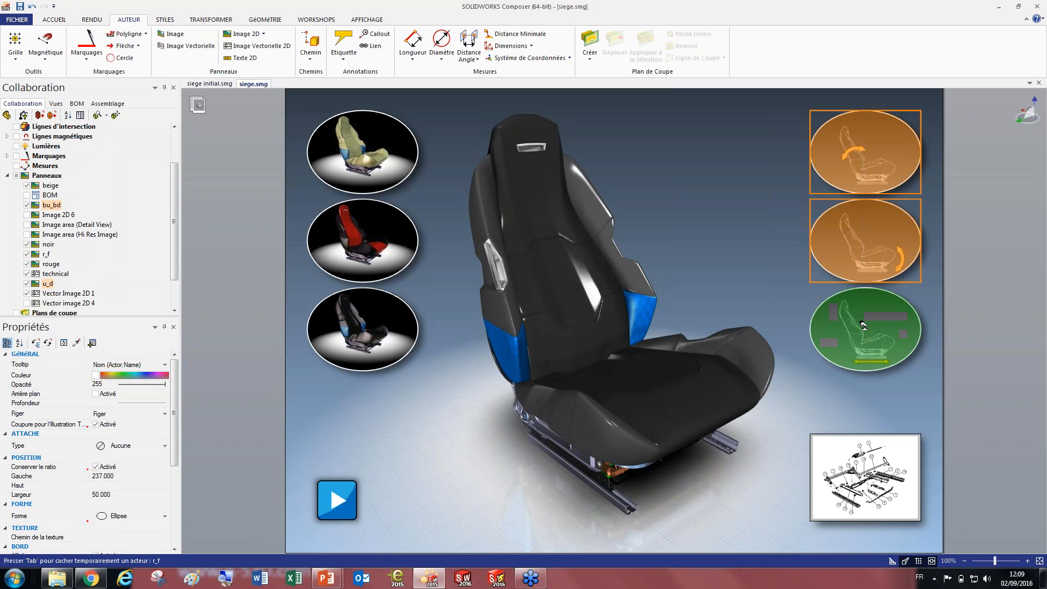
{"action": "left_click", "coordinate": [864, 327], "text": "ctrl"}
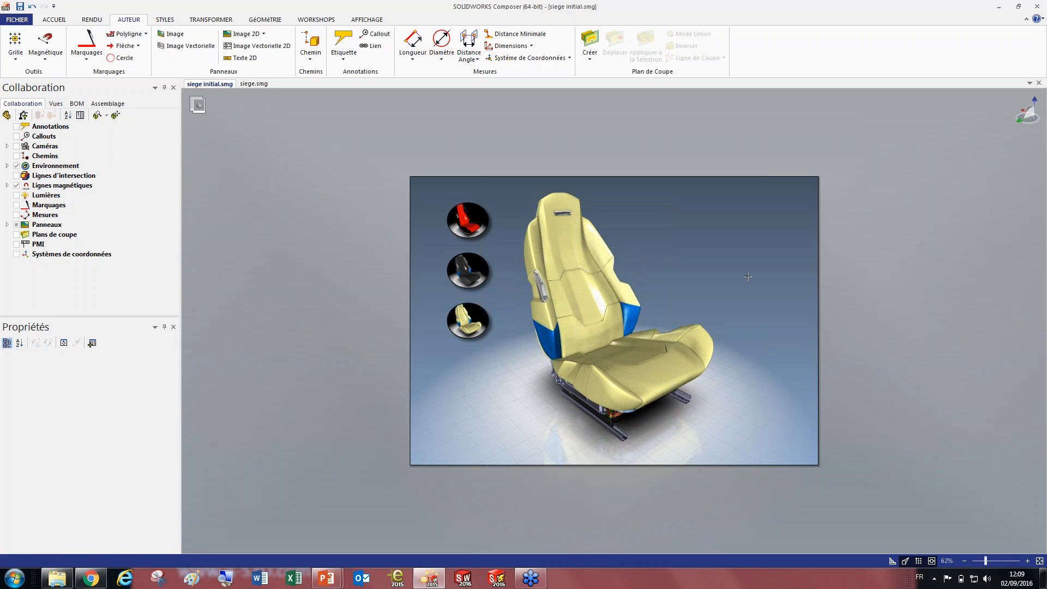
{"action": "key", "text": "ctrl+v"}
{"action": "left_click", "coordinate": [671, 287]}
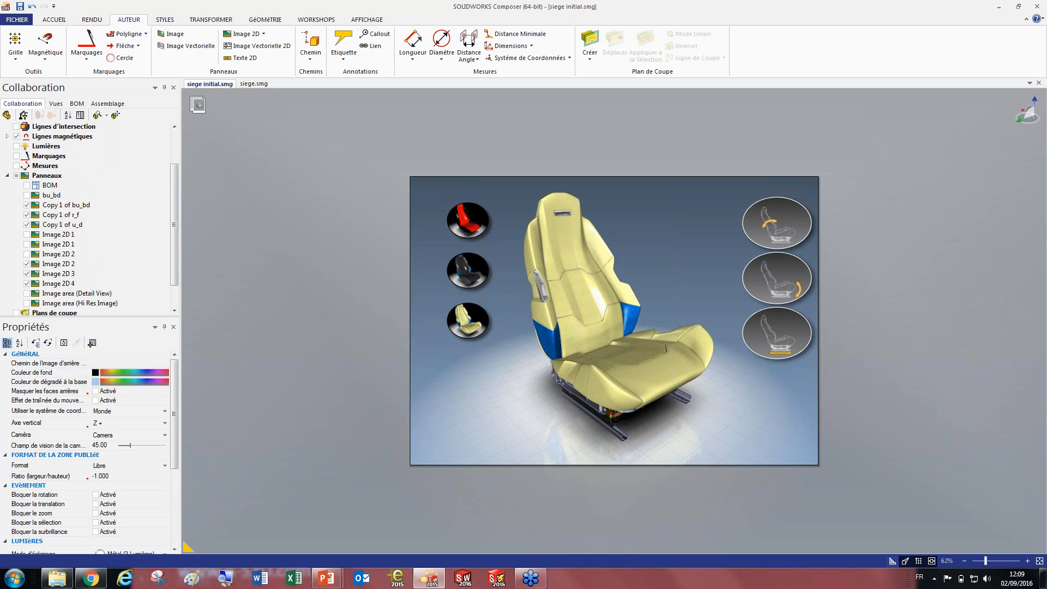
Turn on design mode and select the three copied seat-position panels bu_bd, r_f and u_d
{"action": "left_click", "coordinate": [892, 561]}
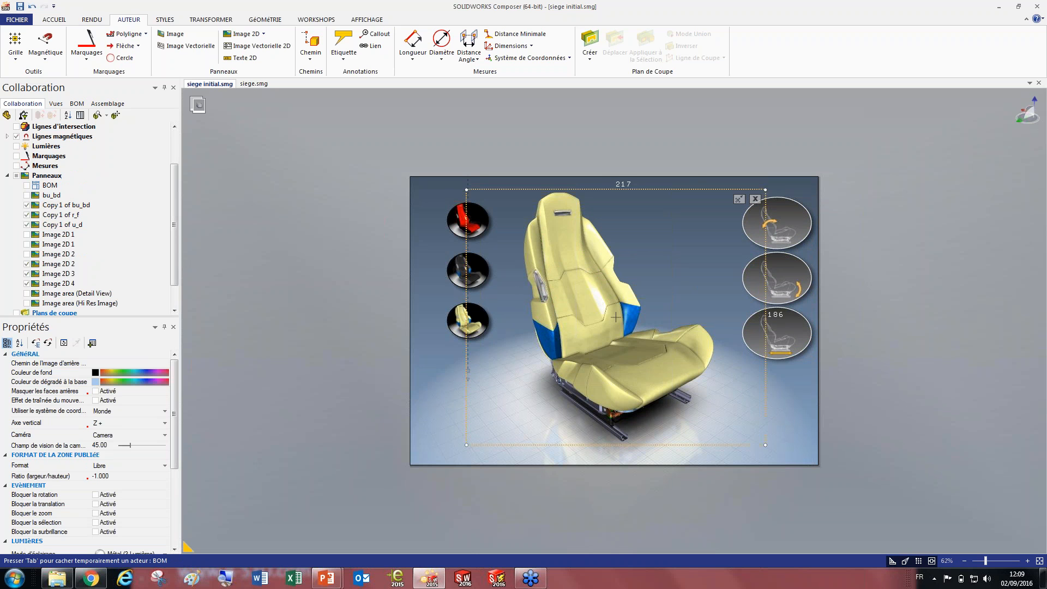
{"action": "scroll", "coordinate": [61, 293], "scroll_direction": "down", "scroll_amount": 1}
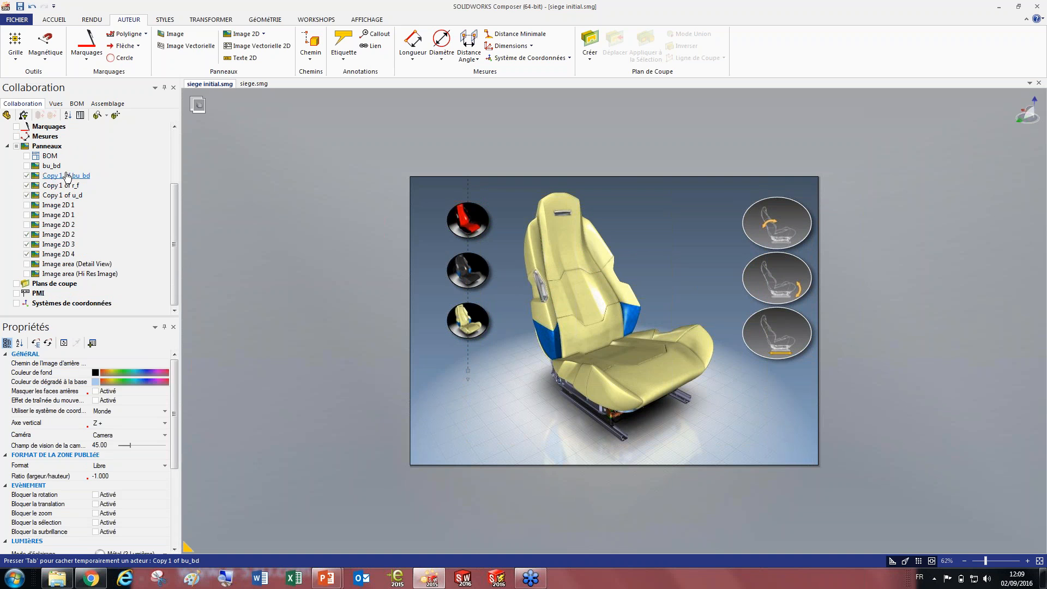
{"action": "left_click", "coordinate": [65, 176]}
{"action": "left_click", "coordinate": [61, 185], "text": "ctrl"}
{"action": "left_click", "coordinate": [62, 195], "text": "ctrl"}
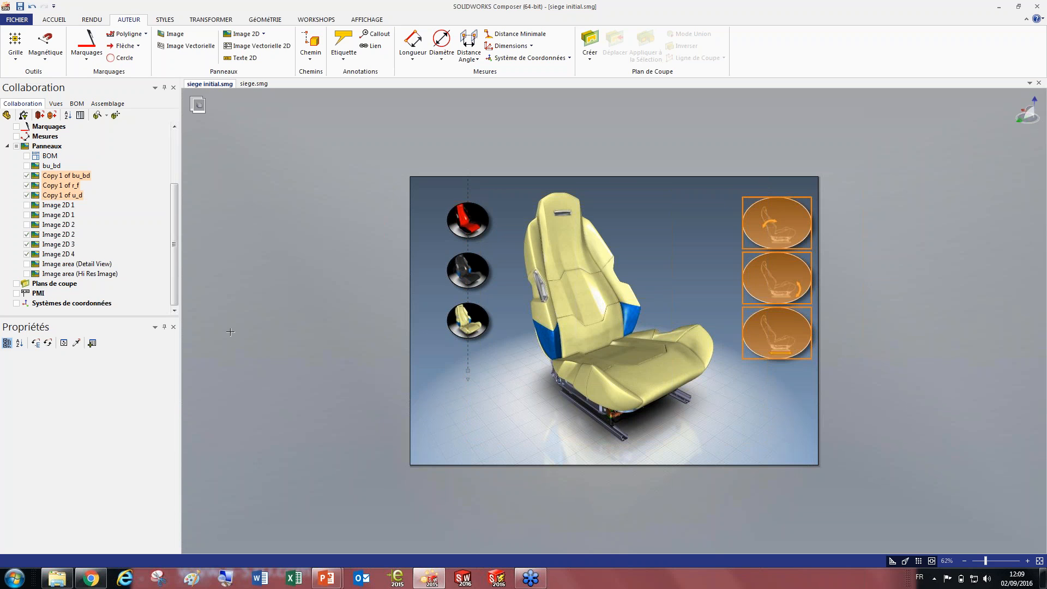
Replace the link of the copied bu_bd panel with the view dossier couch
{"action": "left_click", "coordinate": [61, 177]}
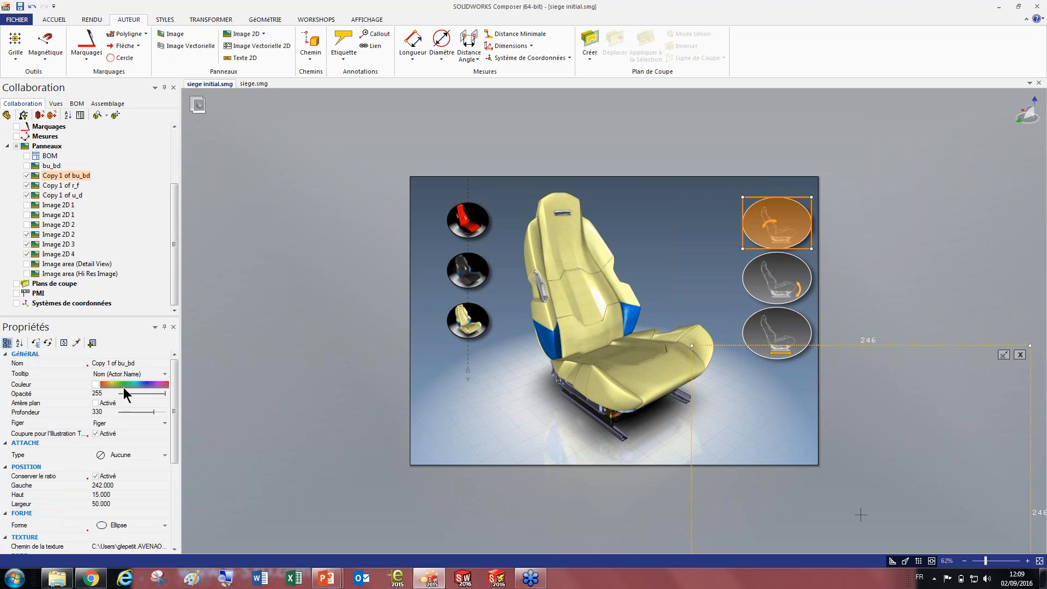
{"action": "left_click_drag", "start_coordinate": [176, 451], "coordinate": [175, 533]}
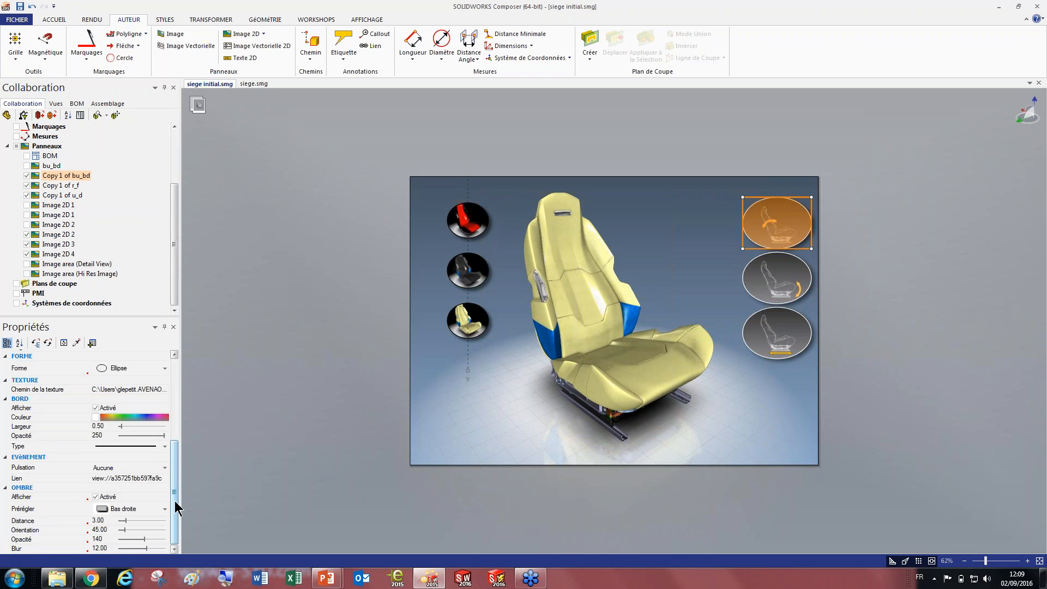
{"action": "left_click", "coordinate": [156, 478]}
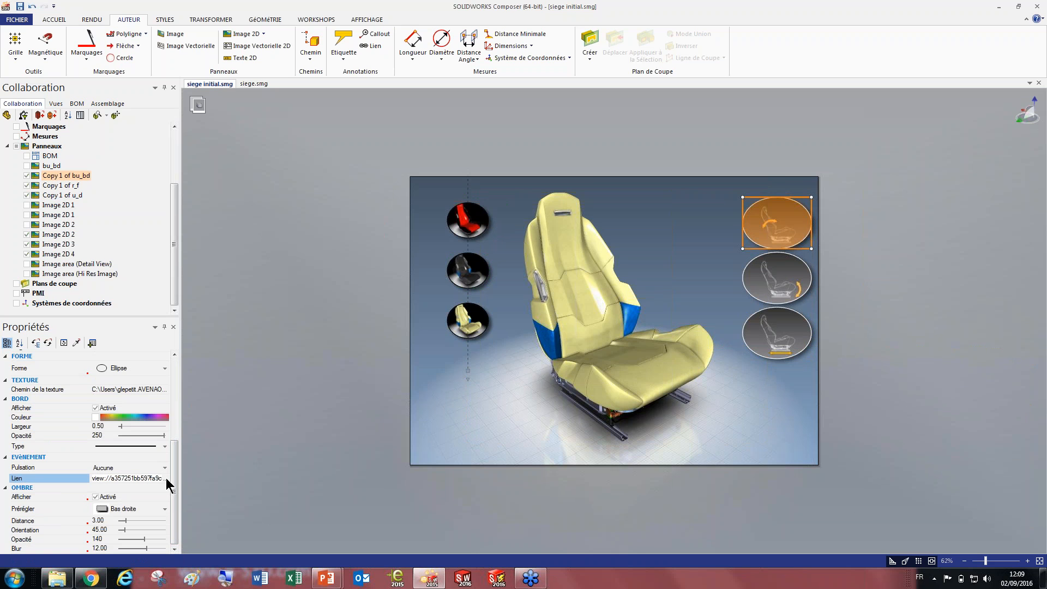
{"action": "left_click", "coordinate": [166, 478]}
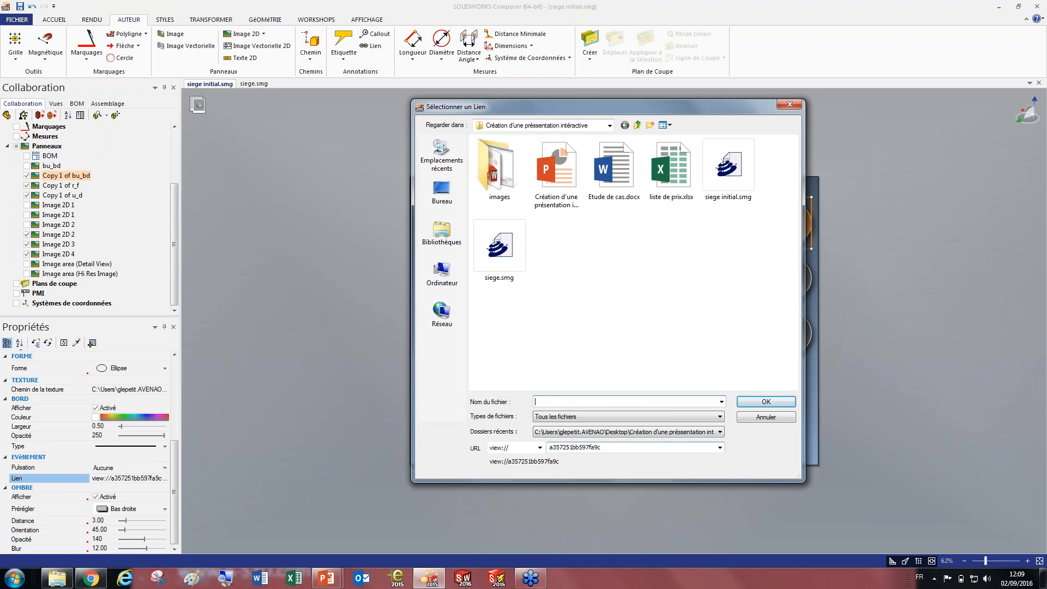
{"action": "key", "text": "BackSpace"}
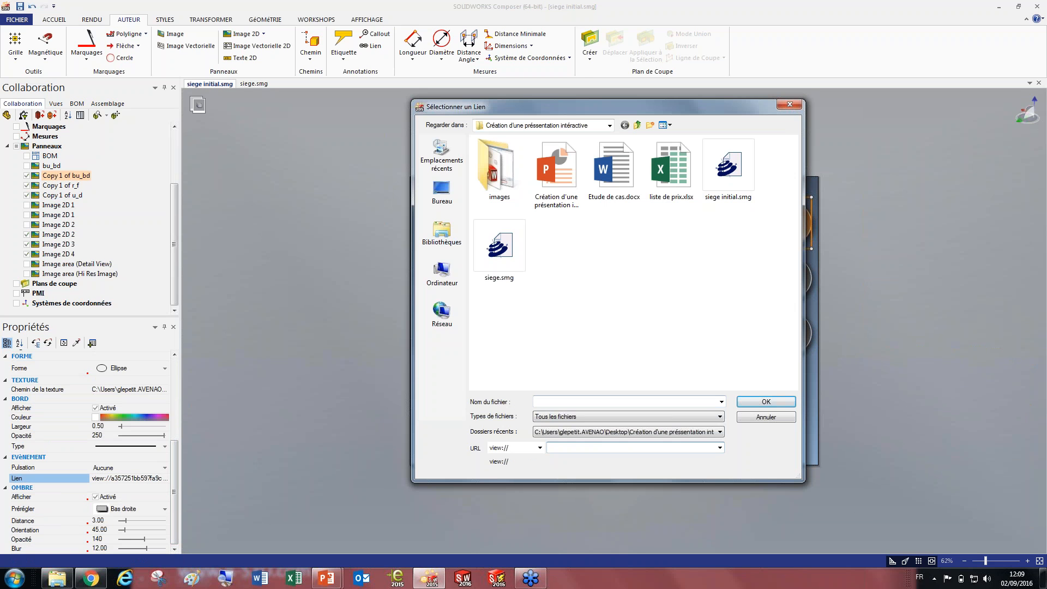
{"action": "left_click_drag", "start_coordinate": [641, 111], "coordinate": [554, 114]}
{"action": "left_click", "coordinate": [633, 455]}
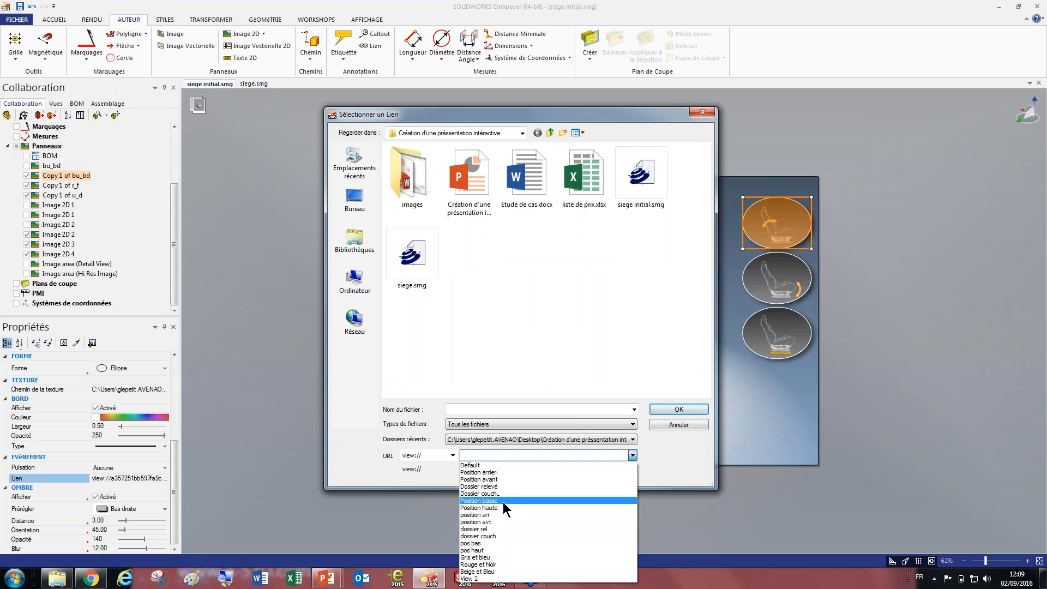
{"action": "left_click", "coordinate": [492, 536]}
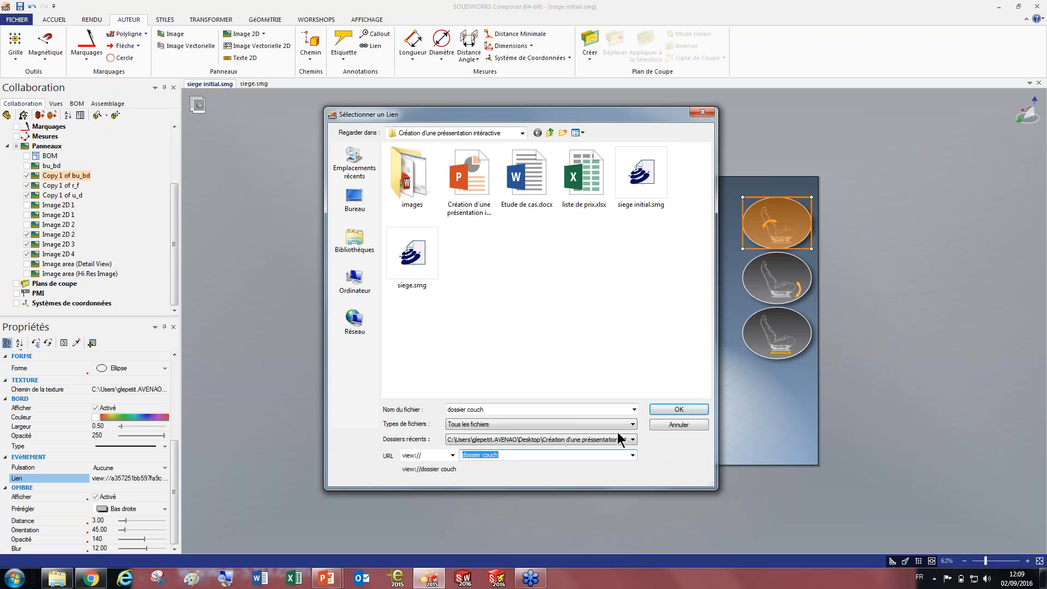
{"action": "left_click", "coordinate": [686, 410]}
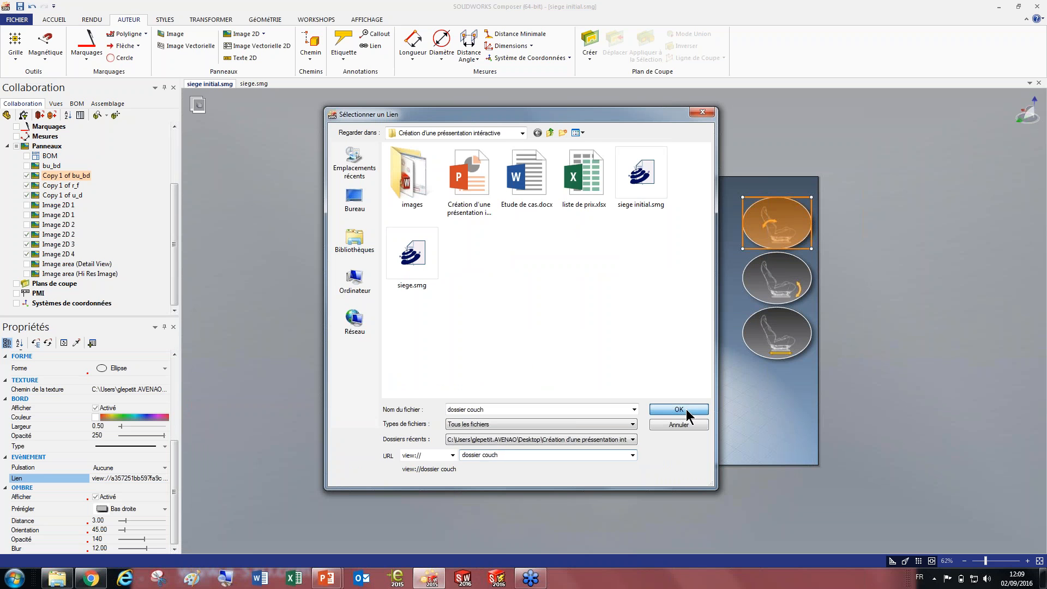
{"action": "left_click", "coordinate": [298, 374]}
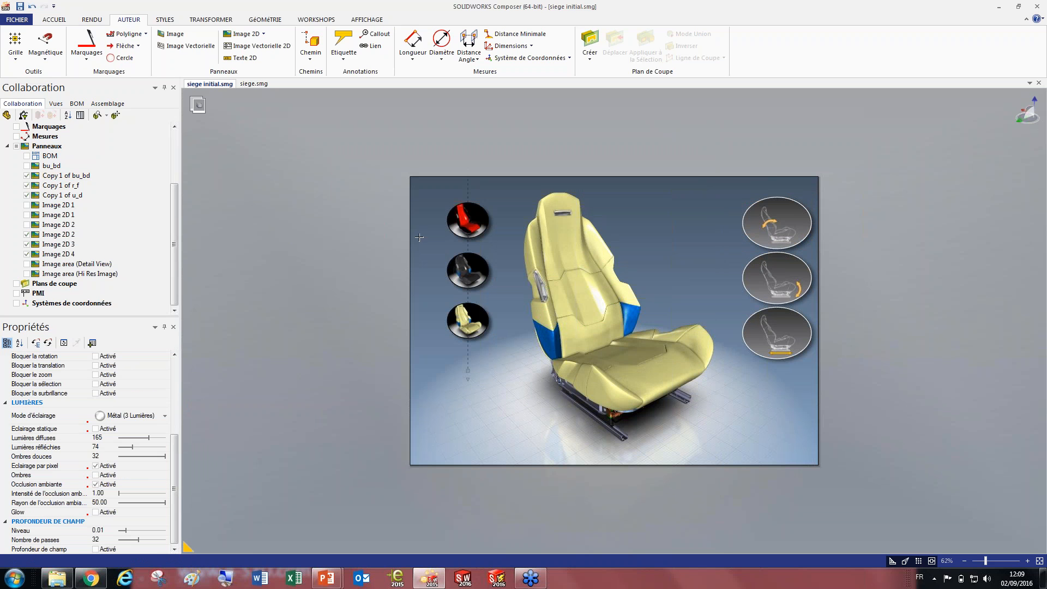
Set the Figer property of the three copied seat-position panels to Figer dans le Player uniquement
{"action": "left_click", "coordinate": [52, 176]}
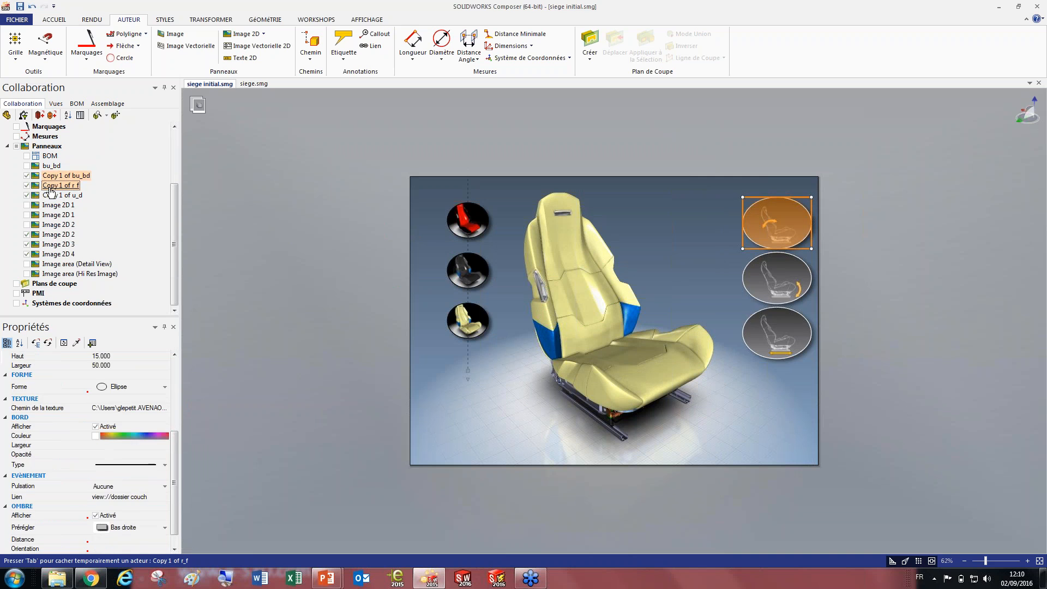
{"action": "left_click", "coordinate": [51, 188], "text": "ctrl"}
{"action": "left_click", "coordinate": [51, 197], "text": "ctrl"}
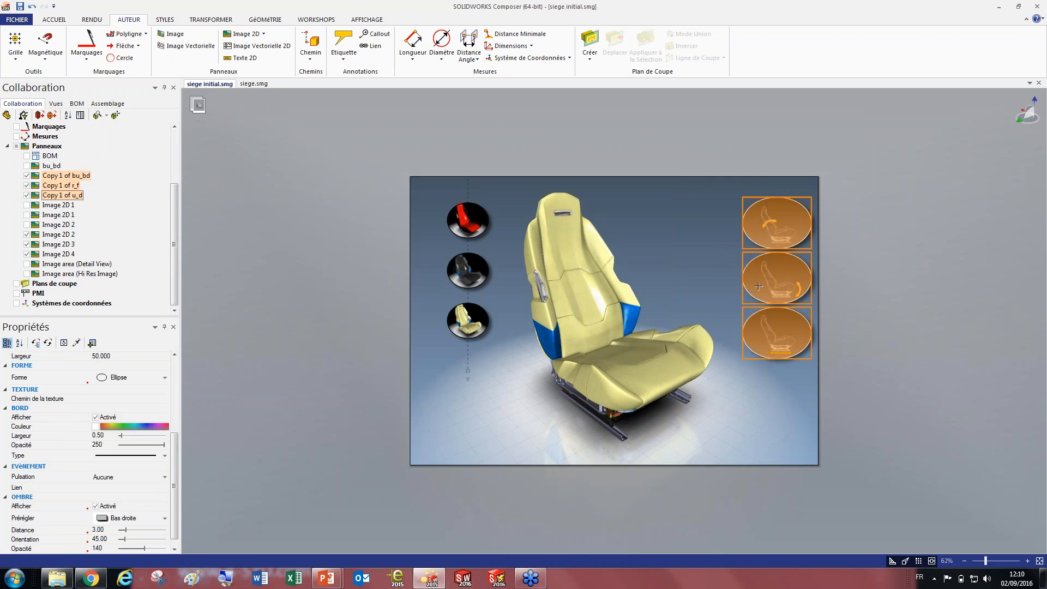
{"action": "left_click_drag", "start_coordinate": [173, 457], "coordinate": [187, 367]}
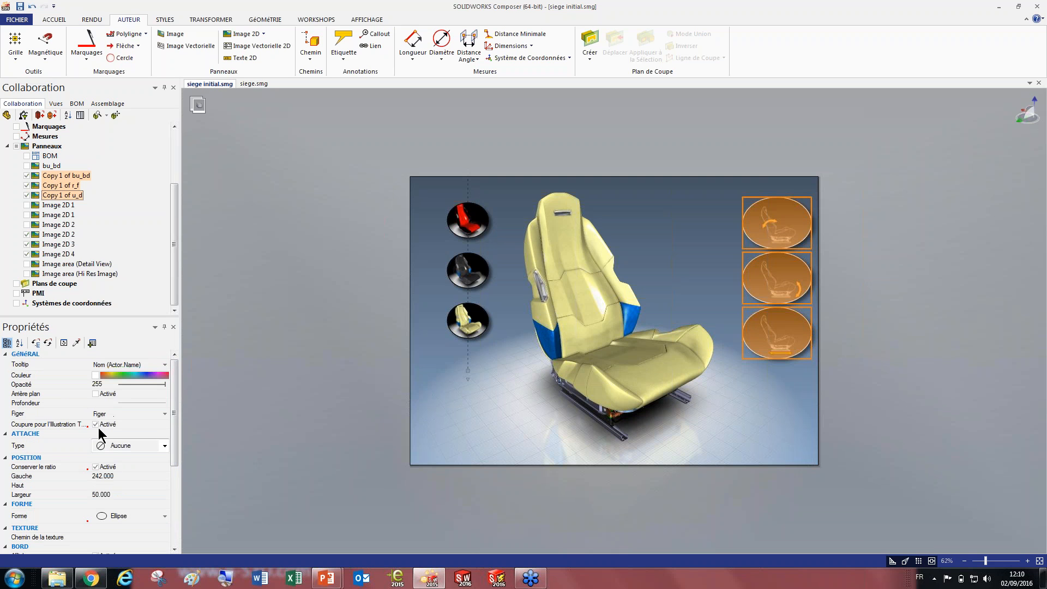
{"action": "left_click", "coordinate": [123, 415]}
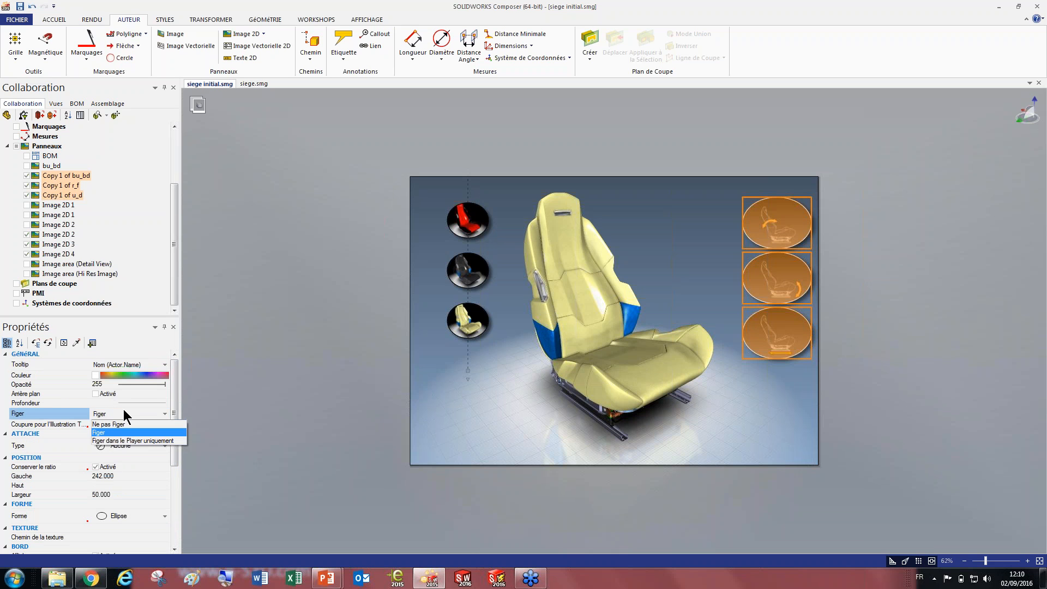
{"action": "left_click", "coordinate": [127, 440]}
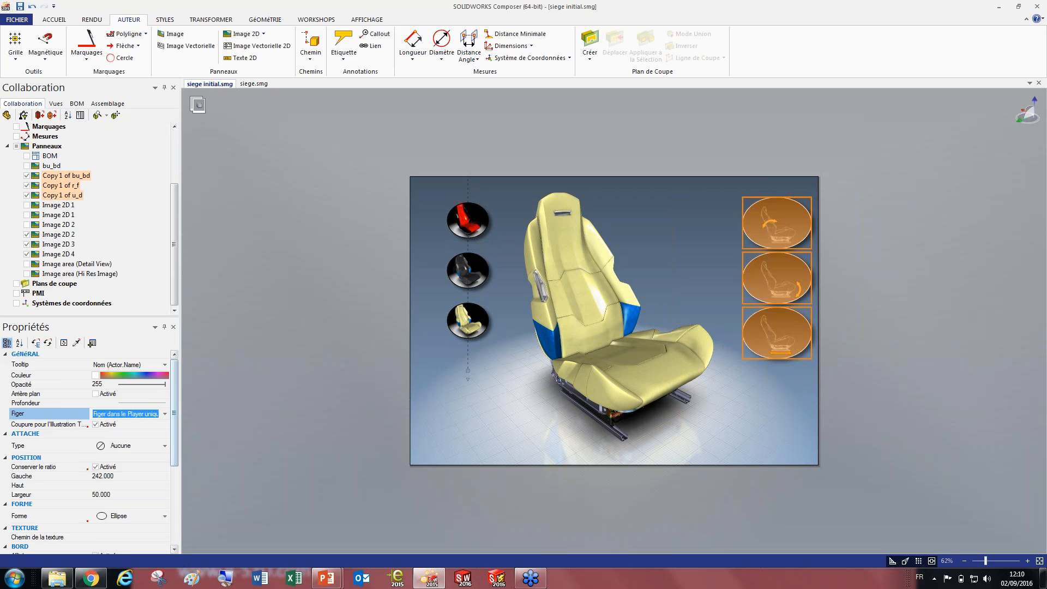
{"action": "left_click", "coordinate": [833, 480]}
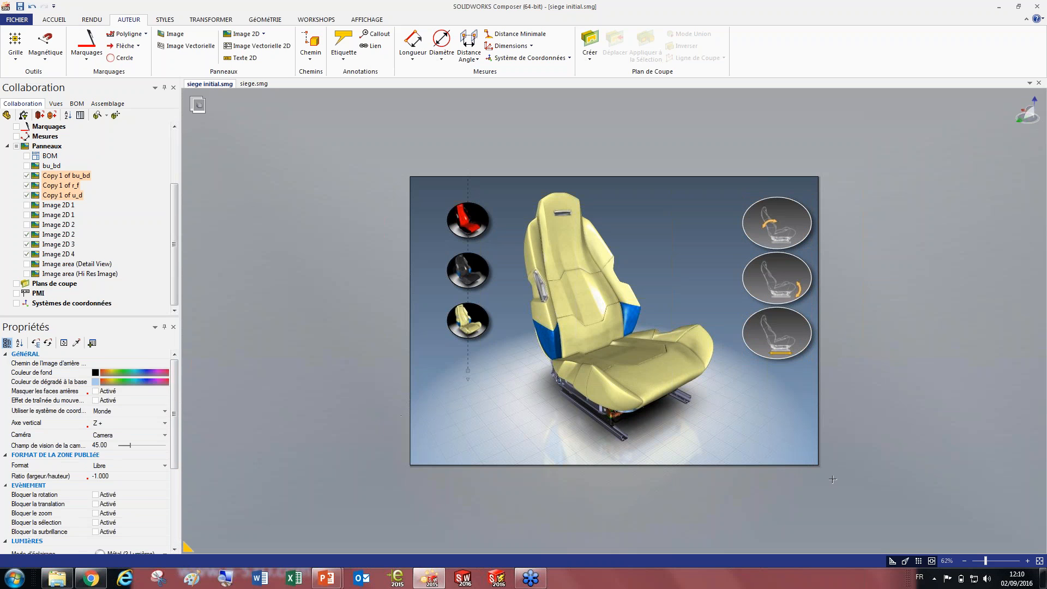
Test the link of the copied r_f panel, saving the modified scene as a new view
{"action": "left_click", "coordinate": [760, 313]}
{"action": "left_click", "coordinate": [852, 436]}
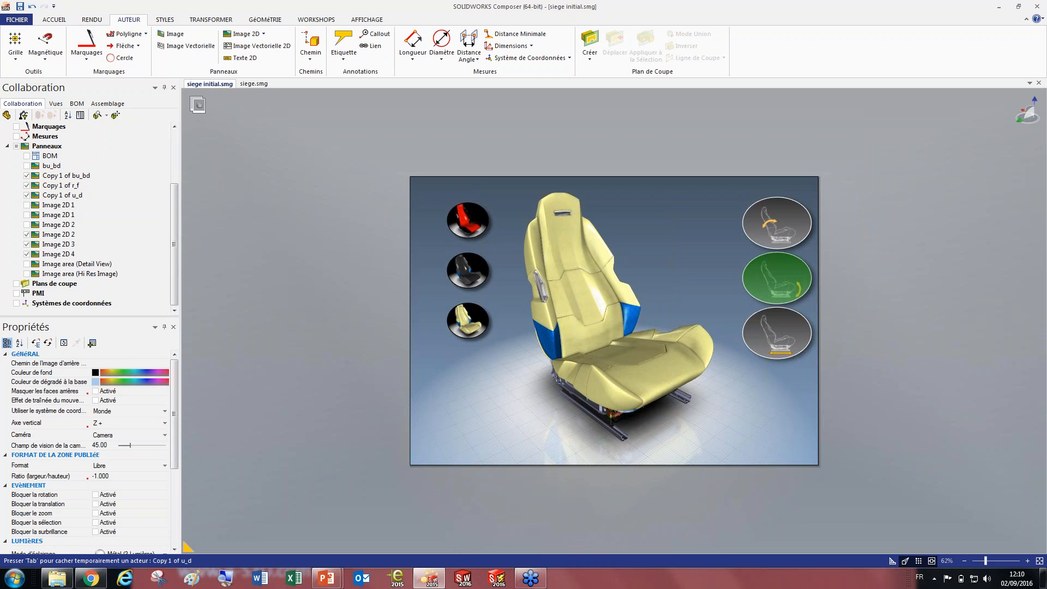
{"action": "left_click", "coordinate": [774, 330]}
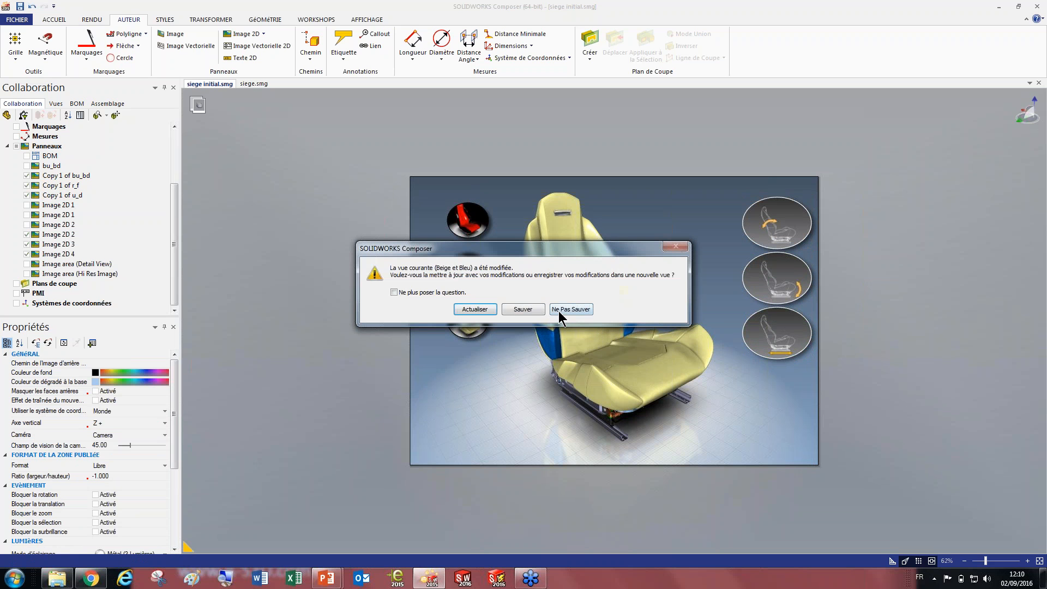
{"action": "left_click", "coordinate": [527, 311]}
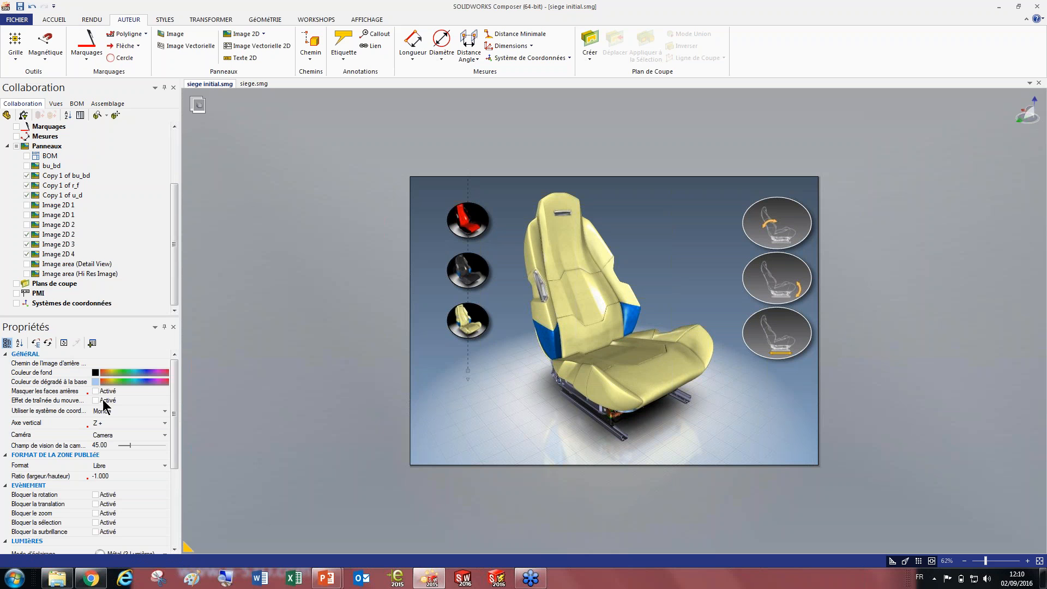
Replace the link of the copied u_d panel with the view pos haut
{"action": "left_click_drag", "start_coordinate": [175, 409], "coordinate": [175, 509]}
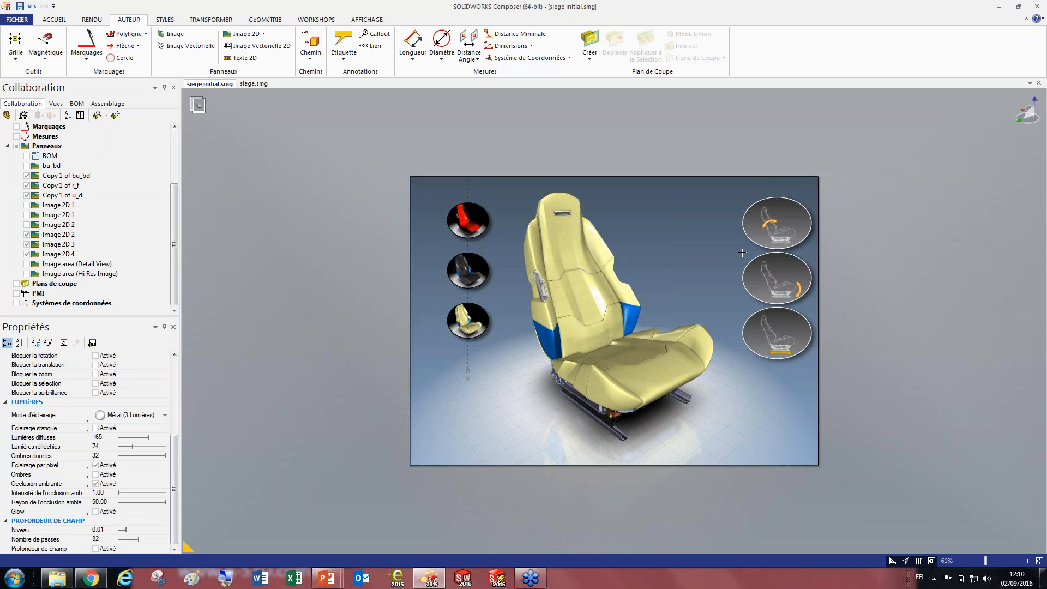
{"action": "left_click", "coordinate": [777, 278]}
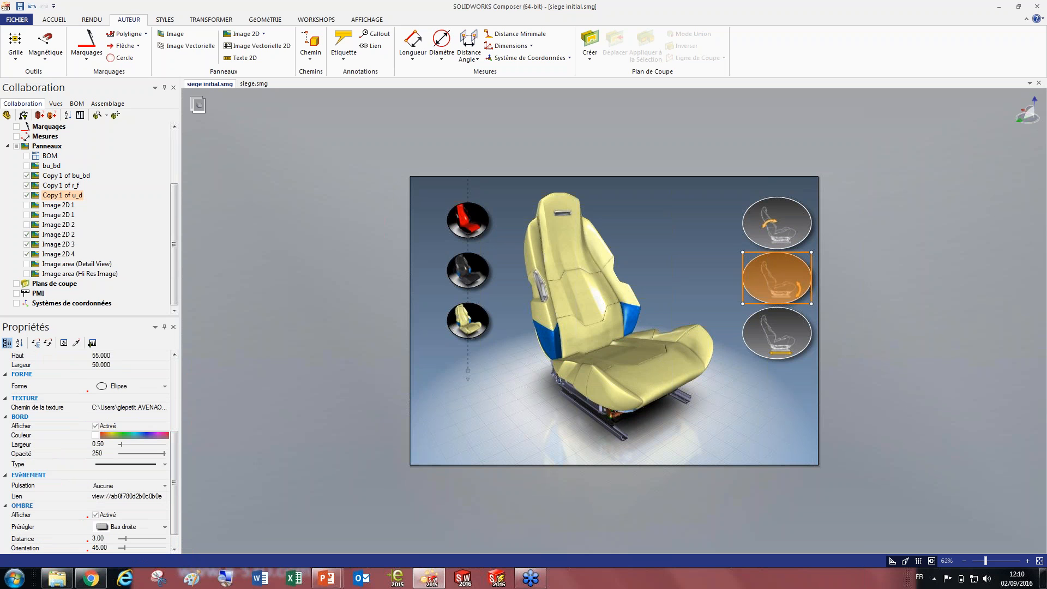
{"action": "left_click", "coordinate": [165, 496]}
{"action": "left_click", "coordinate": [166, 497]}
{"action": "double_click", "coordinate": [505, 455]}
{"action": "key", "text": "Delete"}
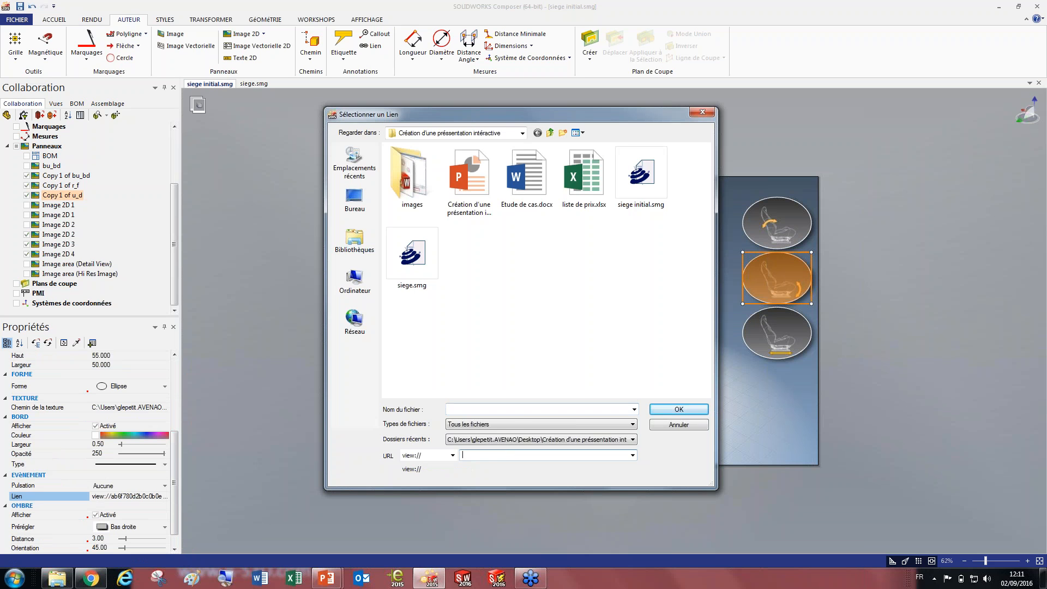
{"action": "left_click", "coordinate": [633, 455]}
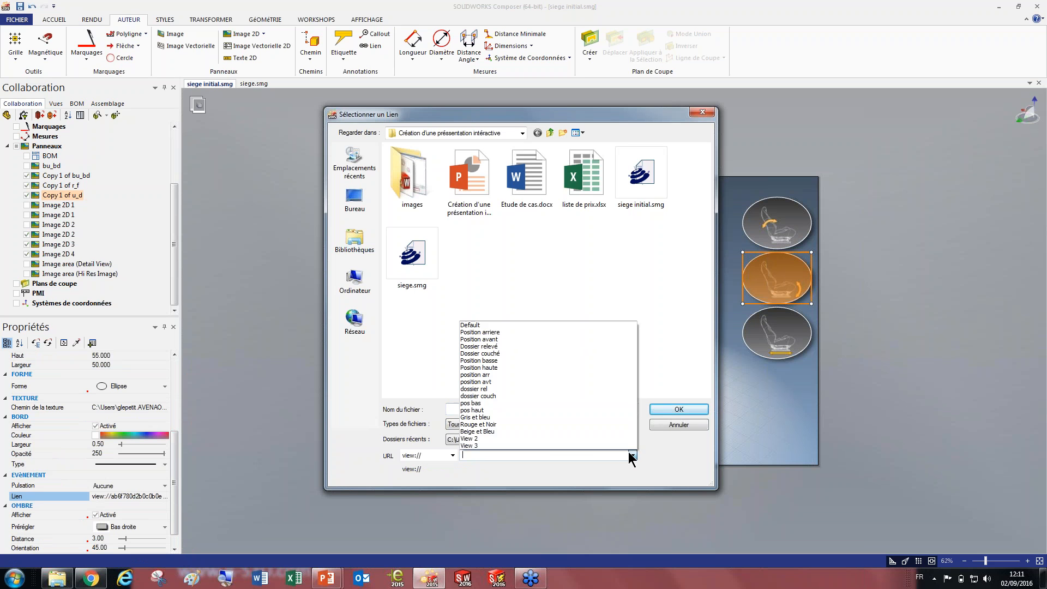
{"action": "left_click", "coordinate": [560, 409]}
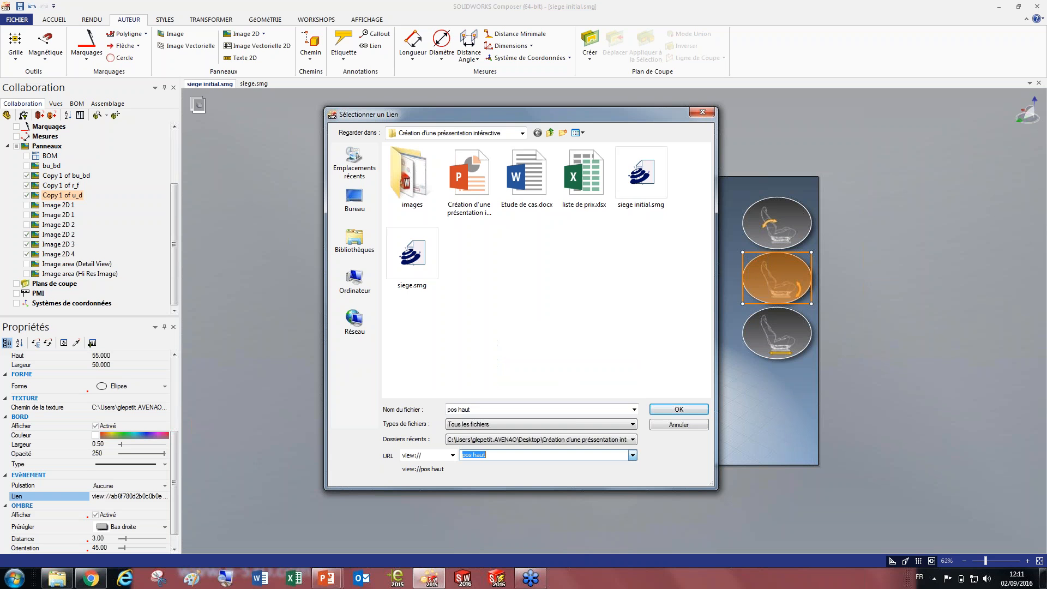
{"action": "key", "text": "Return"}
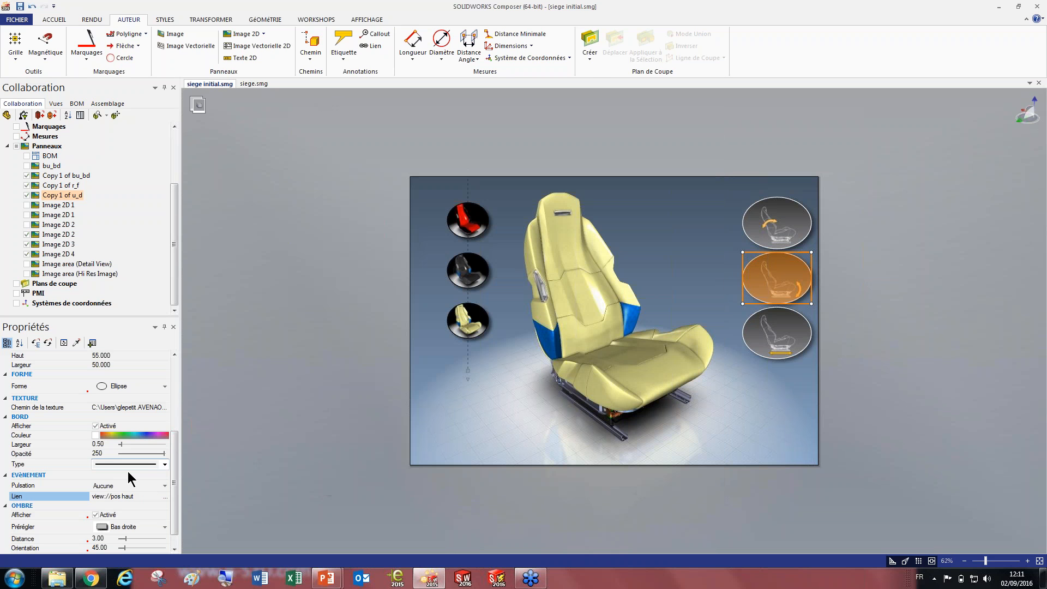
Replace the link of the copied r_f panel with the view position avt
{"action": "left_click", "coordinate": [777, 332]}
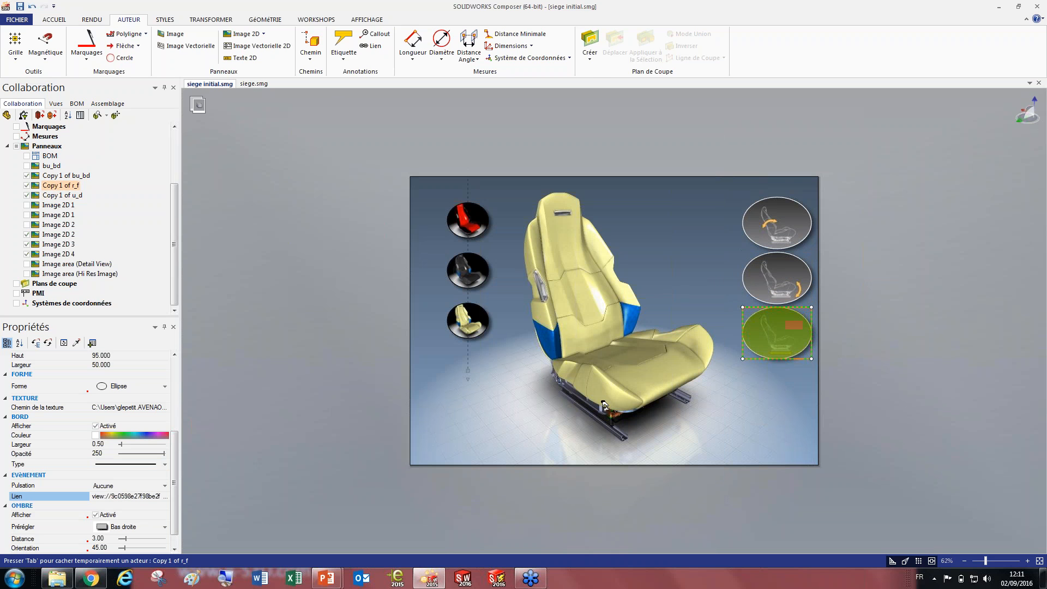
{"action": "left_click", "coordinate": [165, 496]}
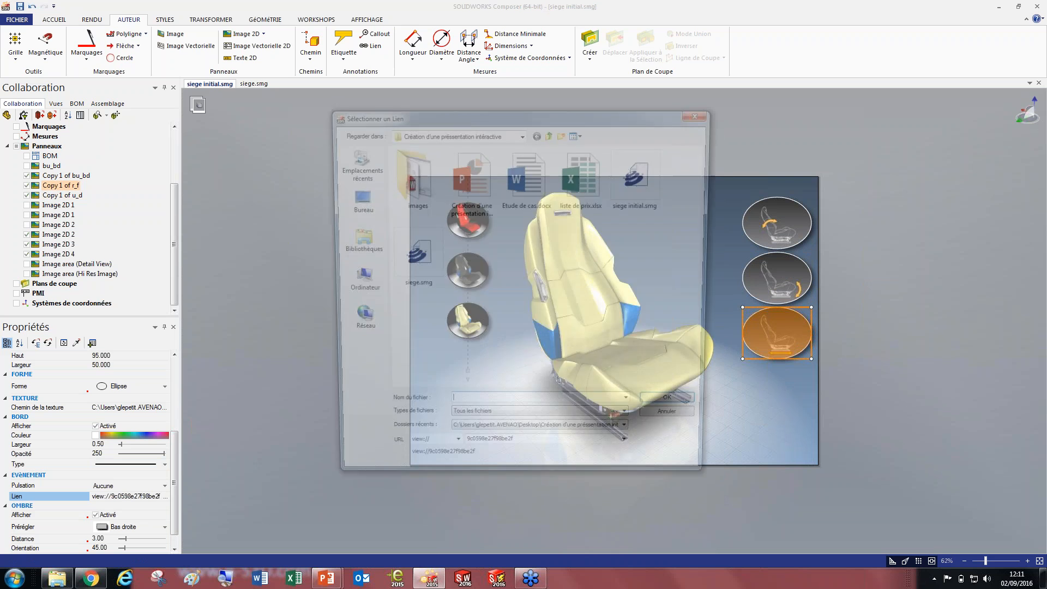
{"action": "double_click", "coordinate": [518, 455]}
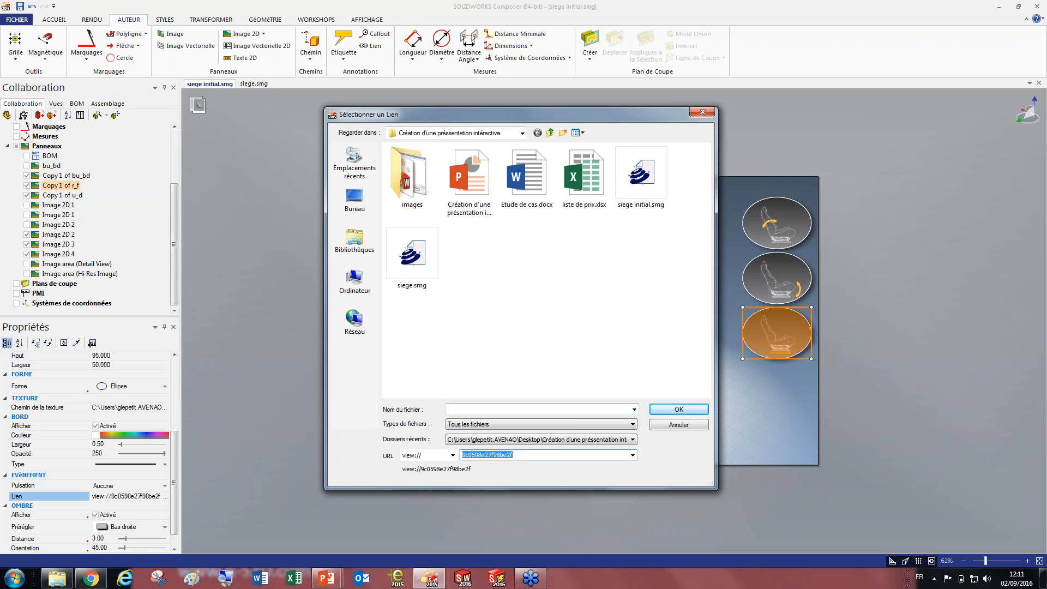
{"action": "key", "text": "BackSpace"}
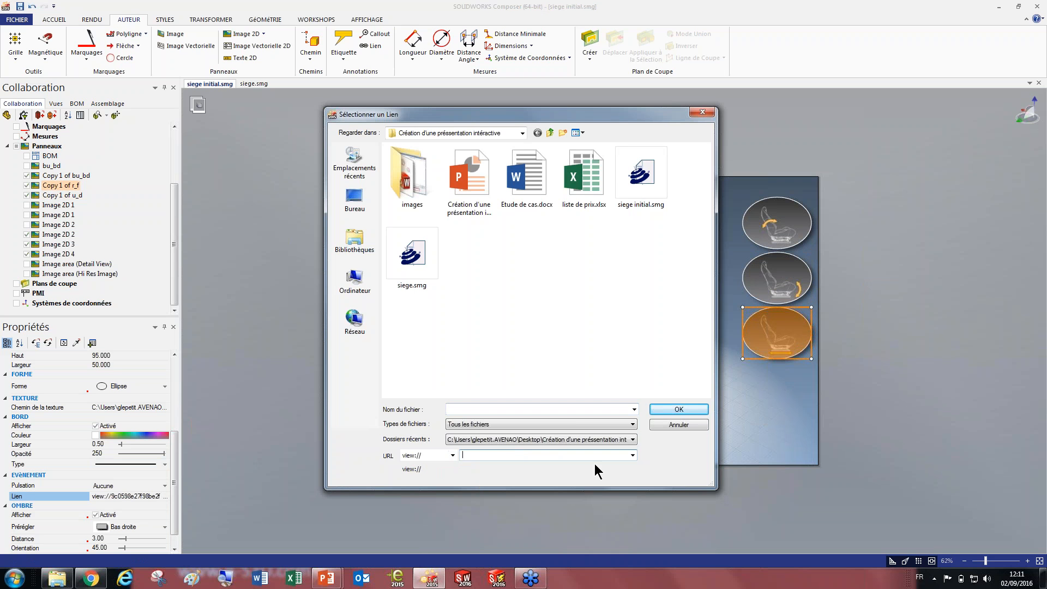
{"action": "left_click", "coordinate": [632, 455]}
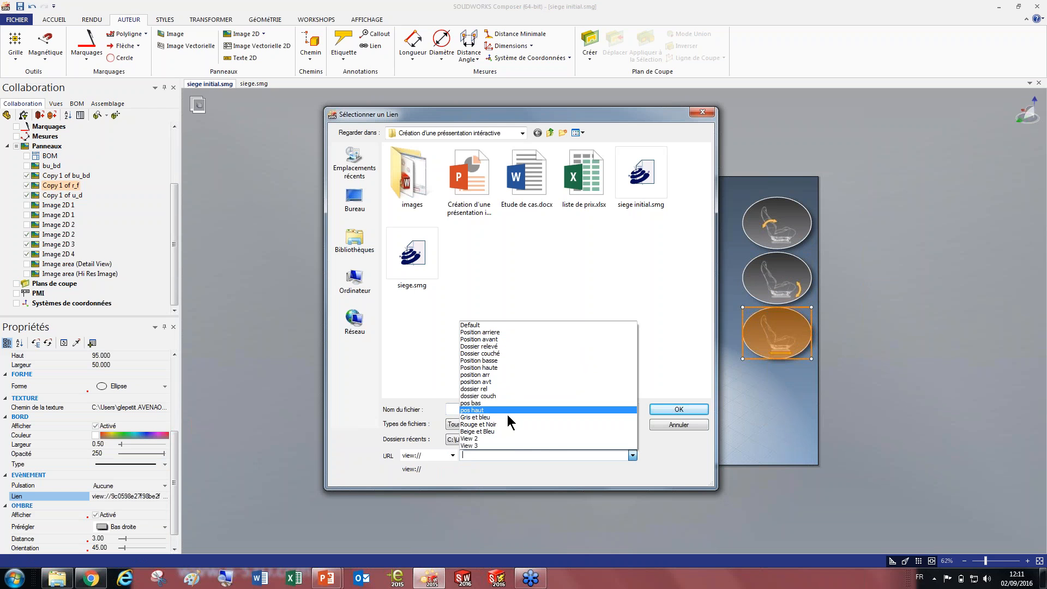
{"action": "left_click", "coordinate": [512, 381]}
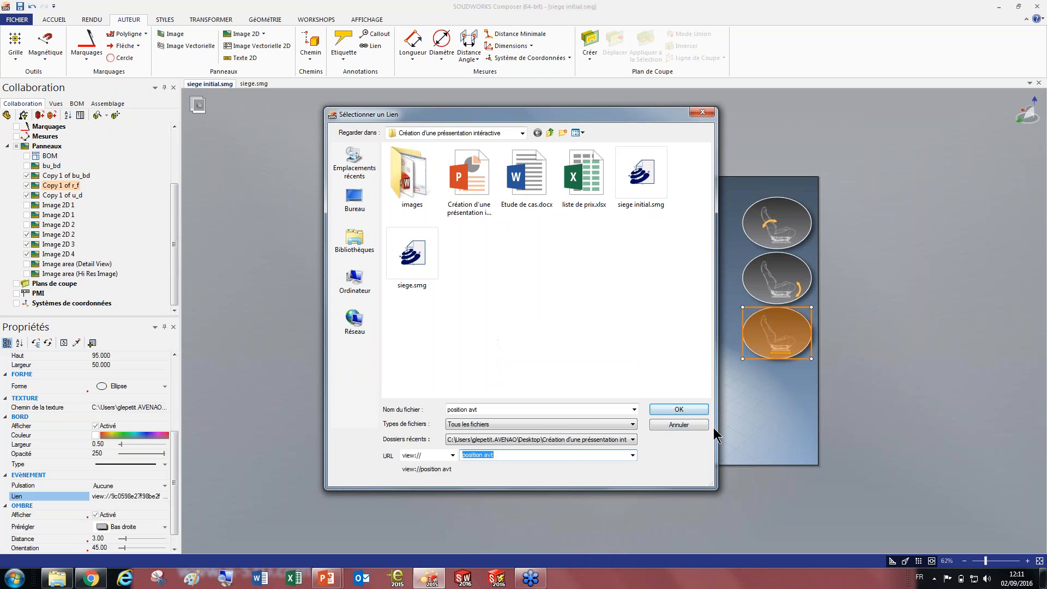
{"action": "left_click", "coordinate": [690, 410]}
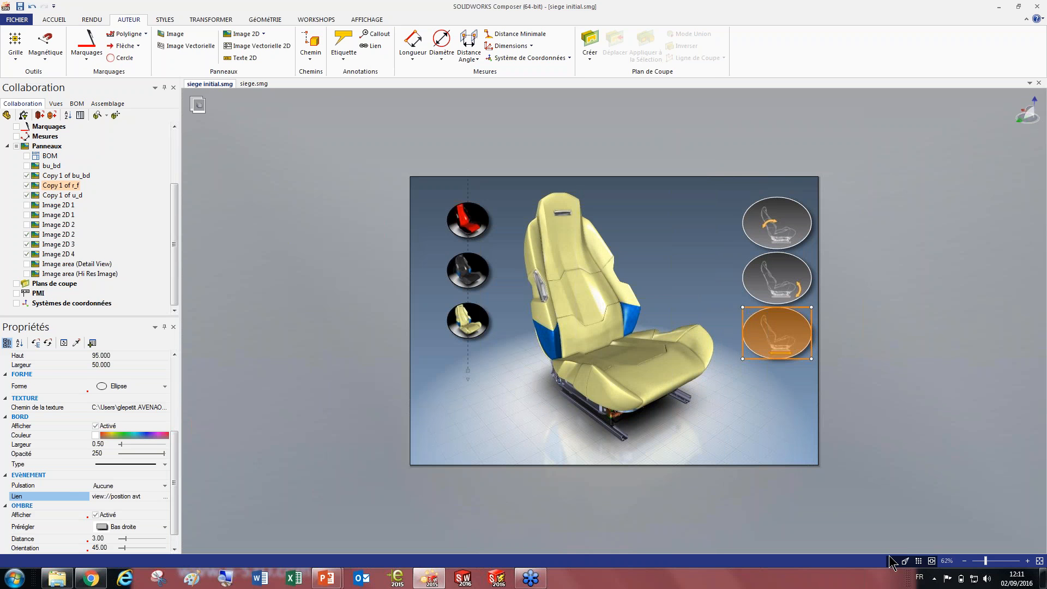
Update View 2 with the current beige seat scene and delete View 3
{"action": "left_click", "coordinate": [891, 559]}
{"action": "left_click", "coordinate": [57, 103]}
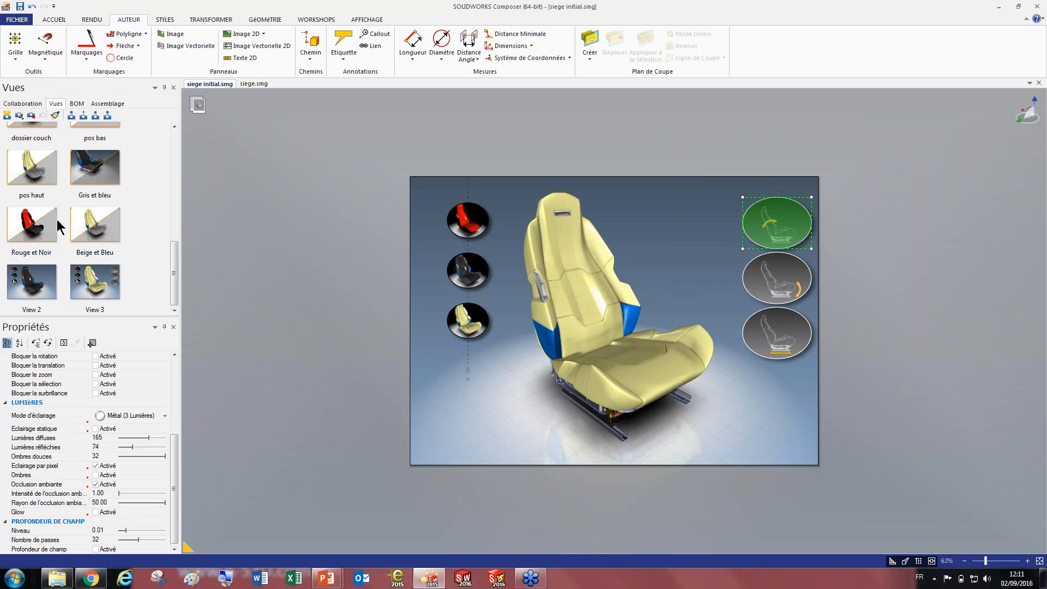
{"action": "left_click", "coordinate": [50, 279]}
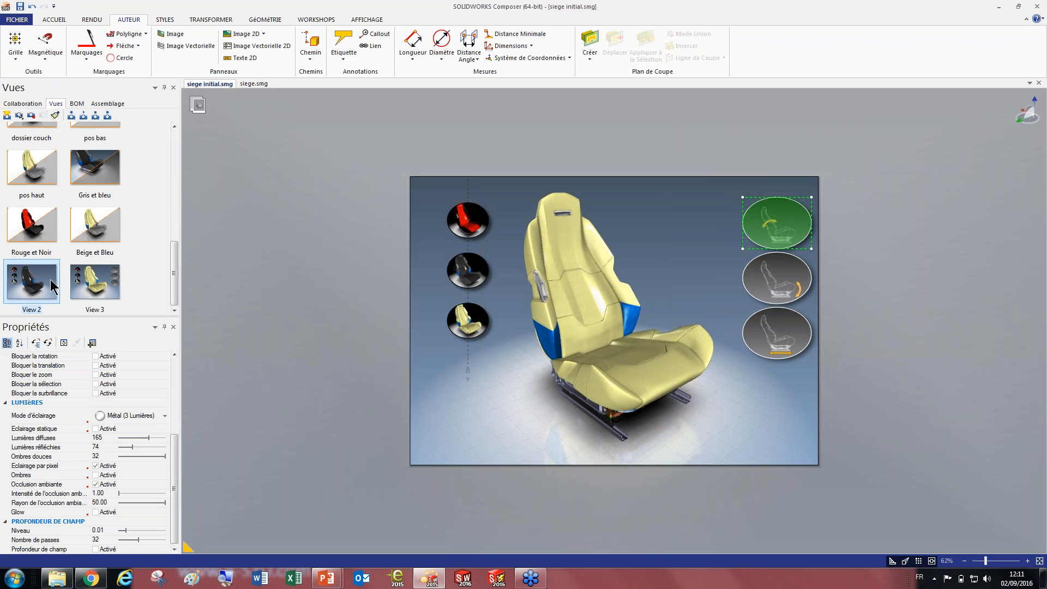
{"action": "left_click", "coordinate": [30, 116]}
{"action": "left_click", "coordinate": [107, 288]}
{"action": "key", "text": "Delete"}
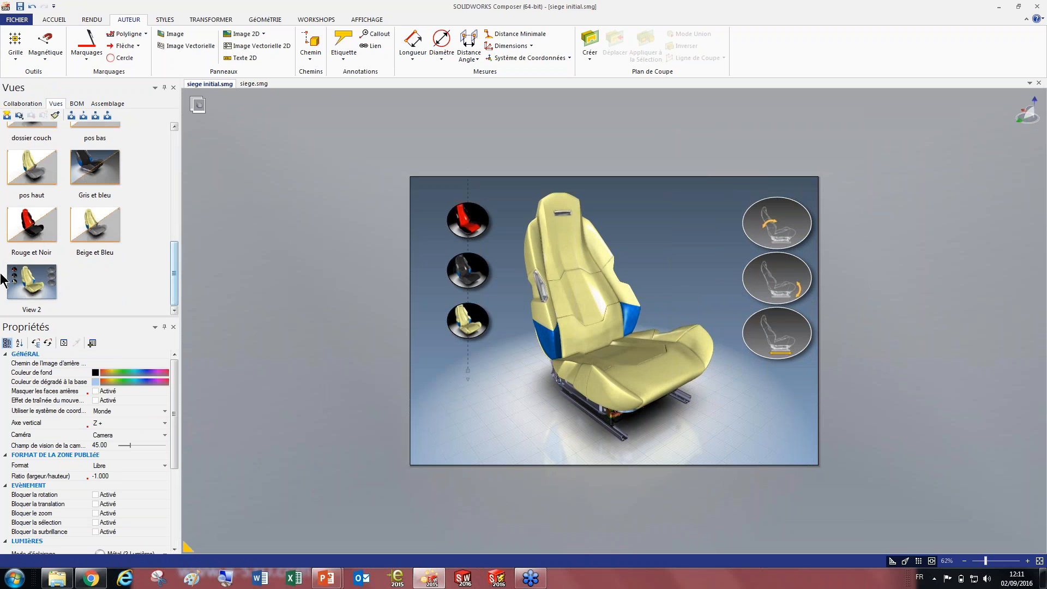
Switch the seat to grey and blue through its linked thumbnail and update View 2 with that scene
{"action": "left_click", "coordinate": [468, 270]}
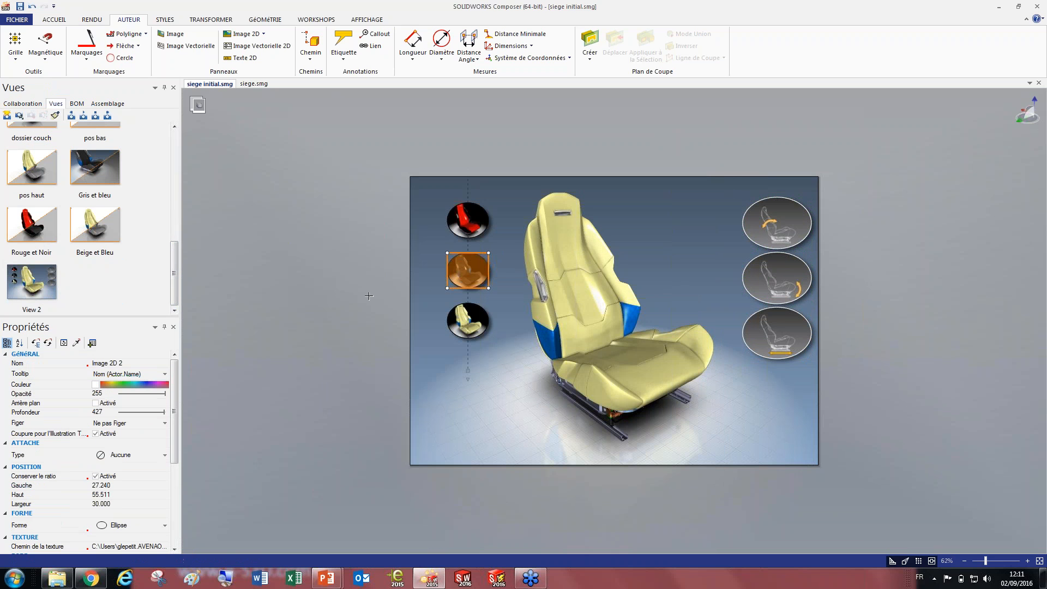
{"action": "left_click", "coordinate": [895, 561]}
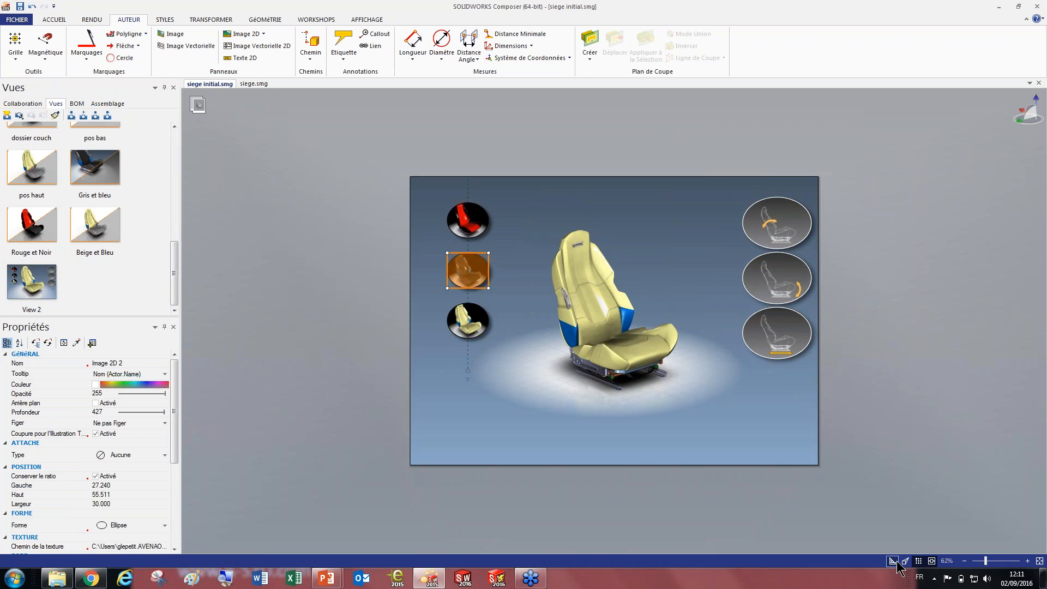
{"action": "left_click", "coordinate": [905, 561]}
{"action": "left_click", "coordinate": [468, 270]}
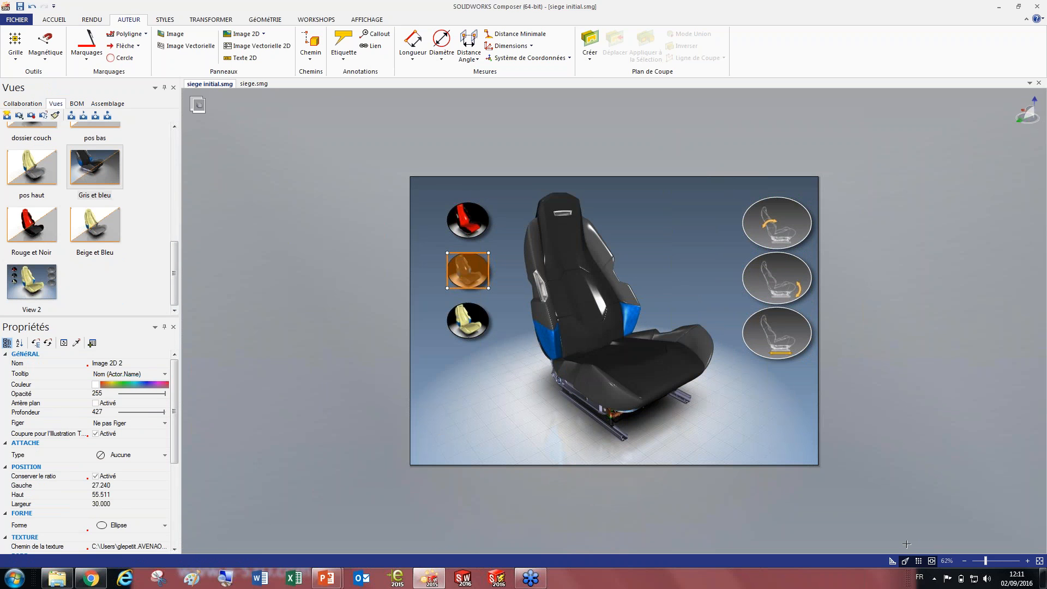
{"action": "left_click", "coordinate": [36, 279]}
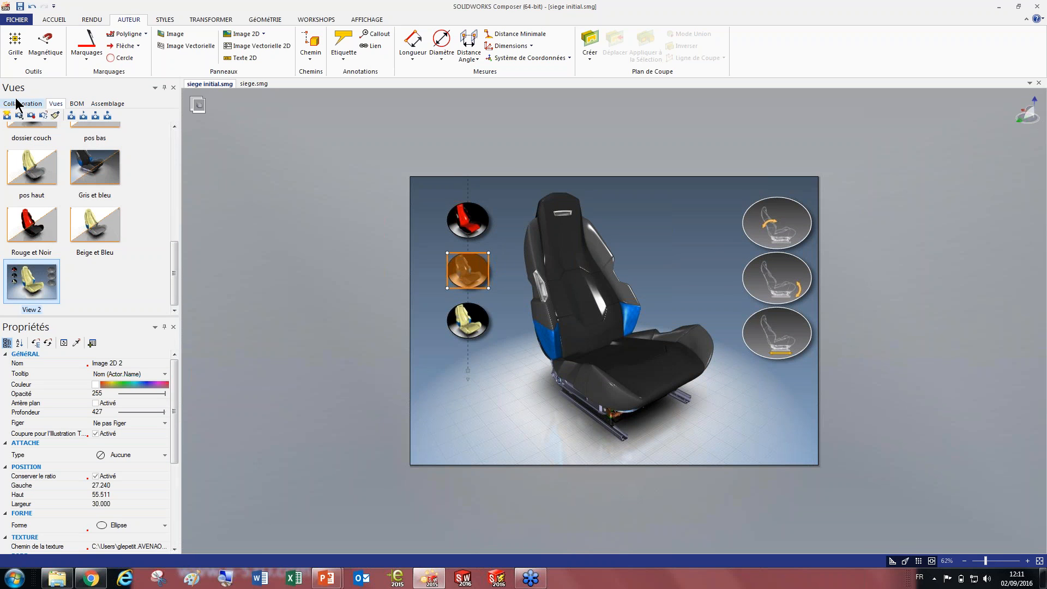
{"action": "left_click", "coordinate": [20, 116]}
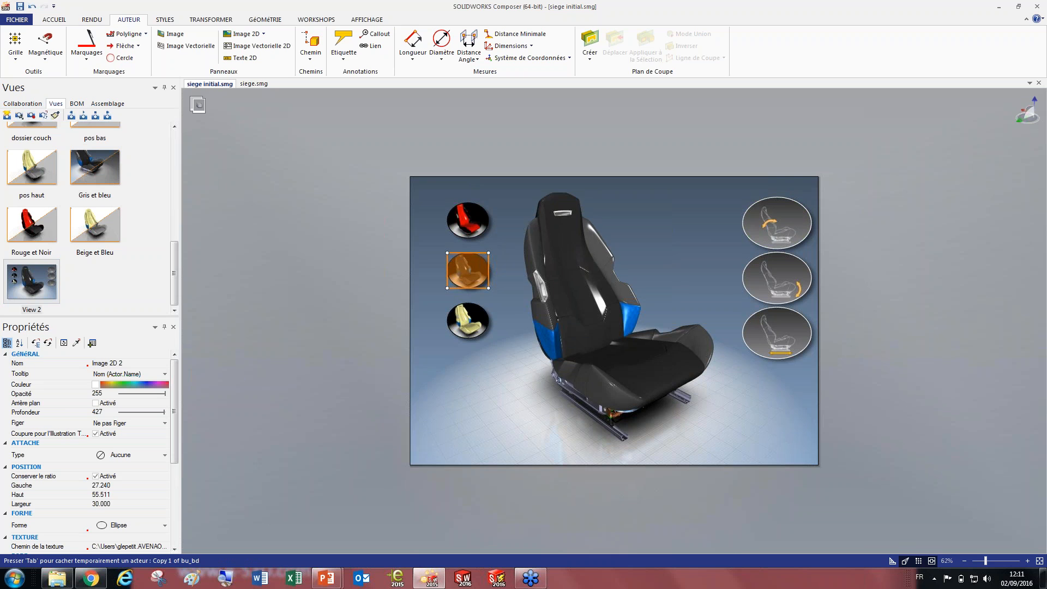
Test the links of the three seat-position panels
{"action": "left_click", "coordinate": [768, 220]}
{"action": "left_click", "coordinate": [777, 278]}
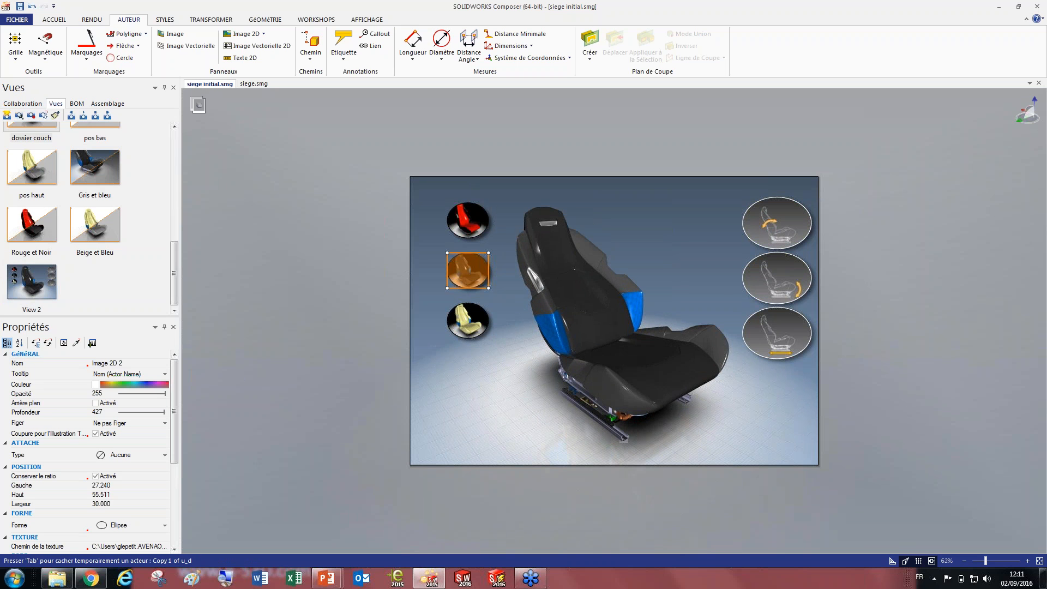
{"action": "left_click", "coordinate": [779, 334]}
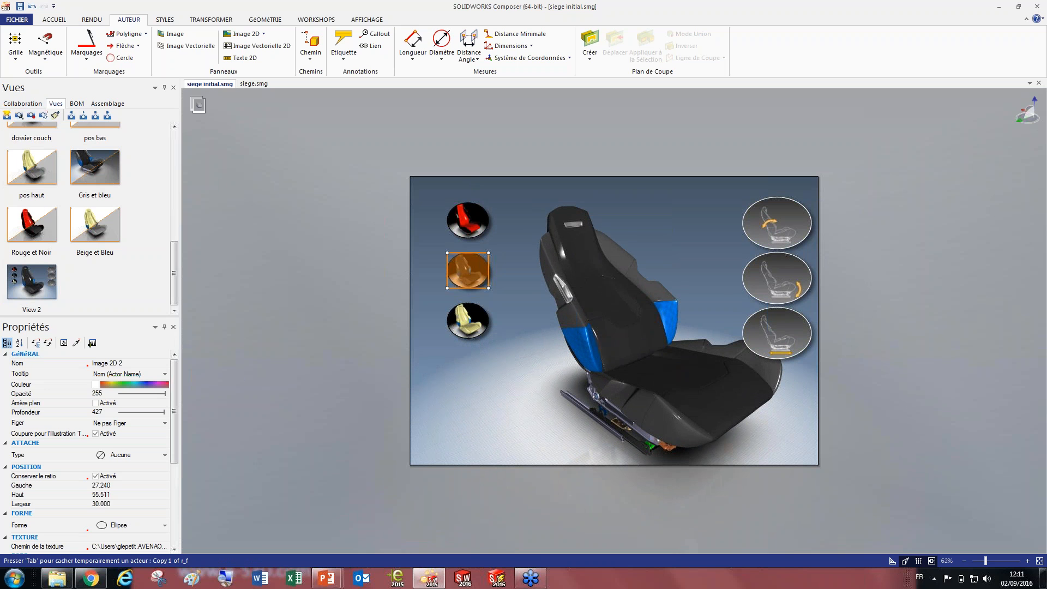
{"action": "left_click", "coordinate": [774, 215]}
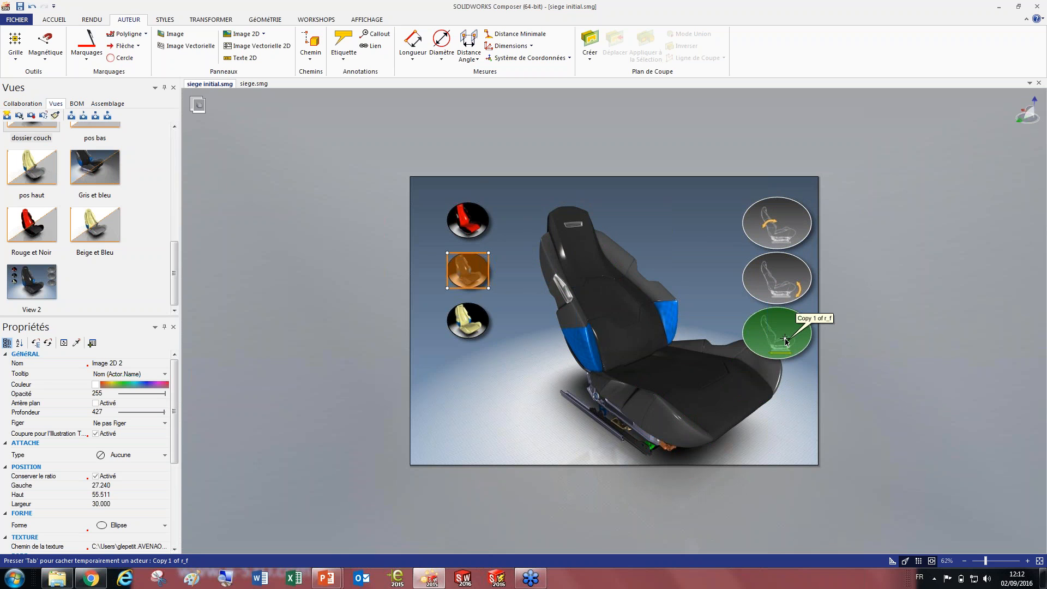
Test the links of the red, beige and grey colour thumbnails, and restore View 2
{"action": "left_click", "coordinate": [478, 223]}
{"action": "left_click", "coordinate": [471, 321]}
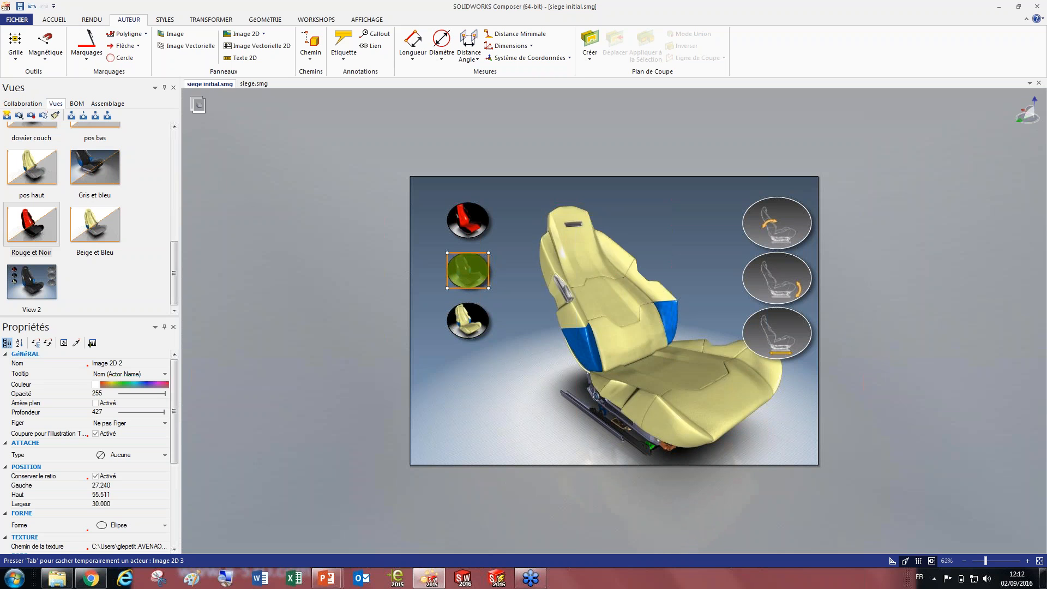
{"action": "left_click", "coordinate": [468, 270]}
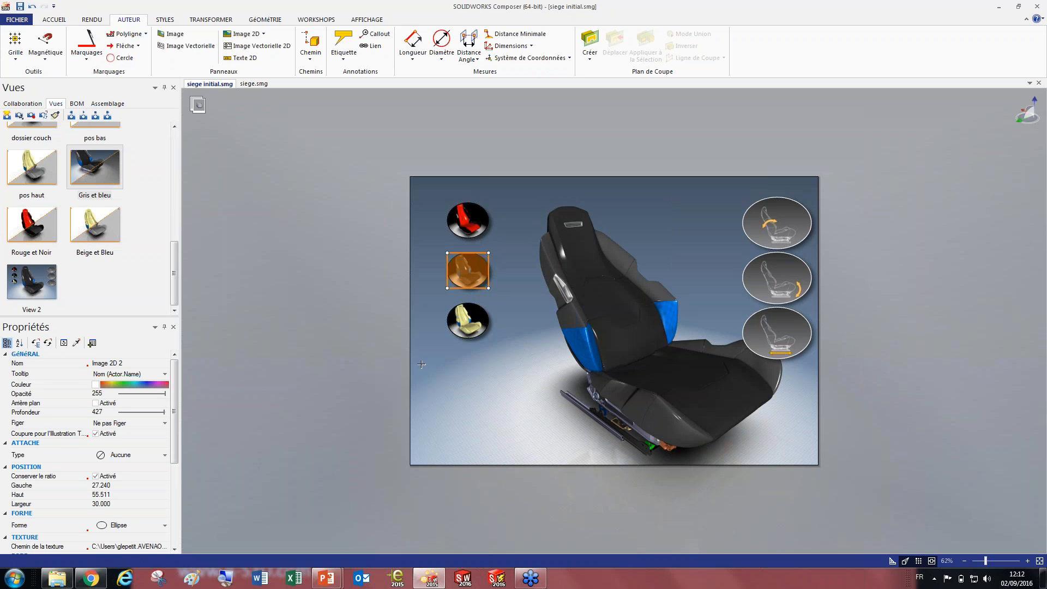
{"action": "left_click", "coordinate": [406, 323]}
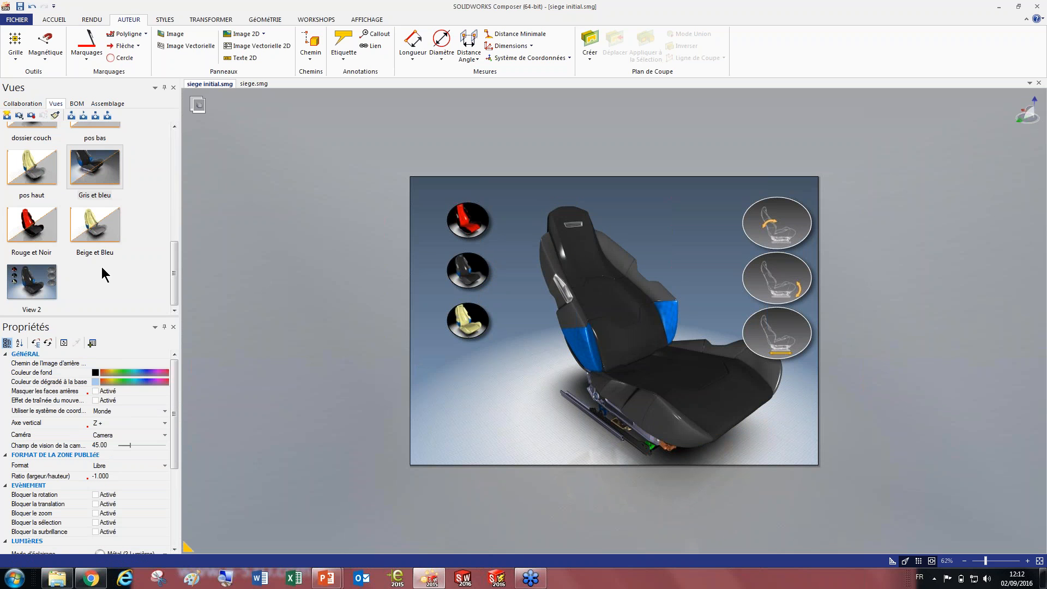
{"action": "left_click_drag", "start_coordinate": [33, 285], "coordinate": [371, 291]}
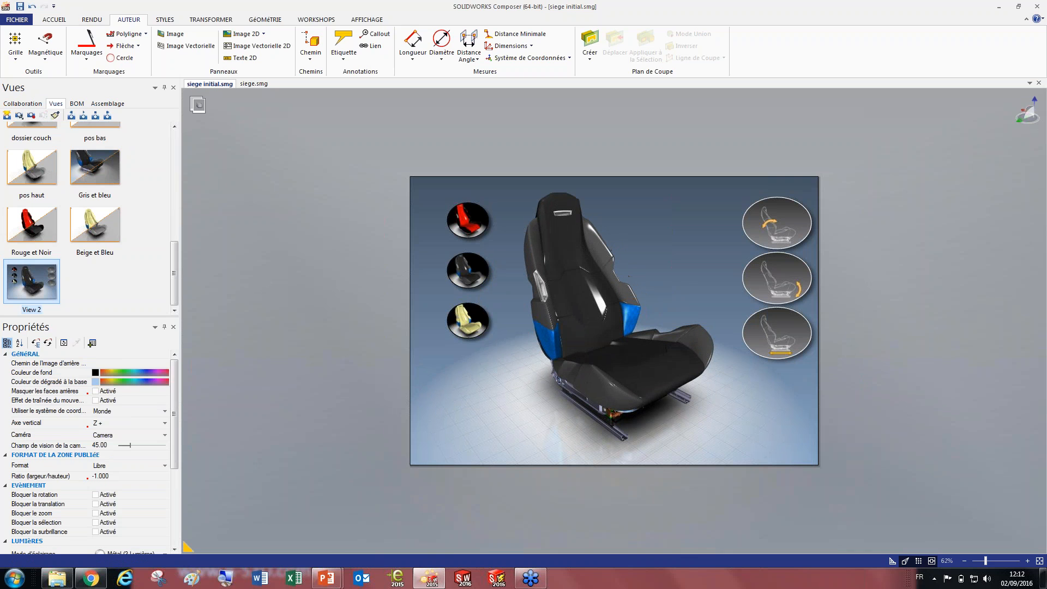
Switch to the PowerPoint slideshow to read the slide on links and the pulsation property, and return to SOLIDWORKS Composer
{"action": "mouse_move", "coordinate": [333, 579]}
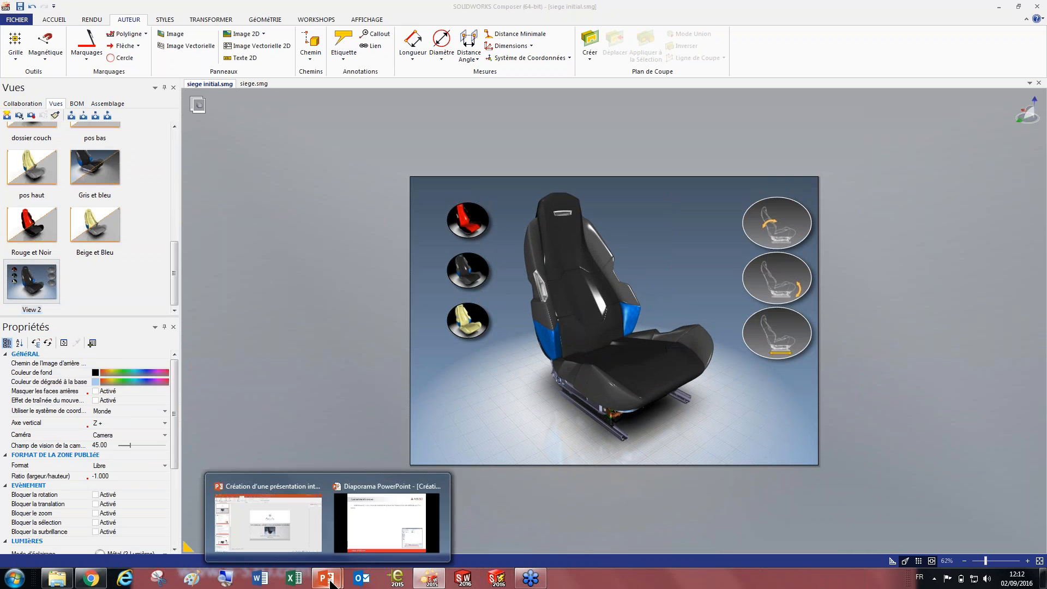
{"action": "left_click", "coordinate": [376, 525]}
{"action": "left_click", "coordinate": [373, 260]}
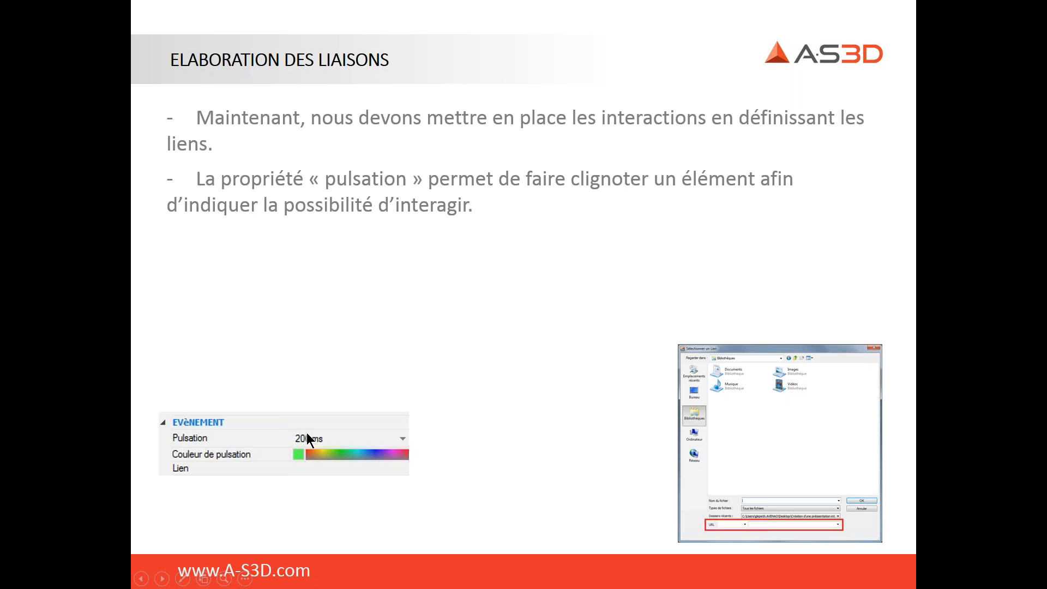
{"action": "key", "text": "super"}
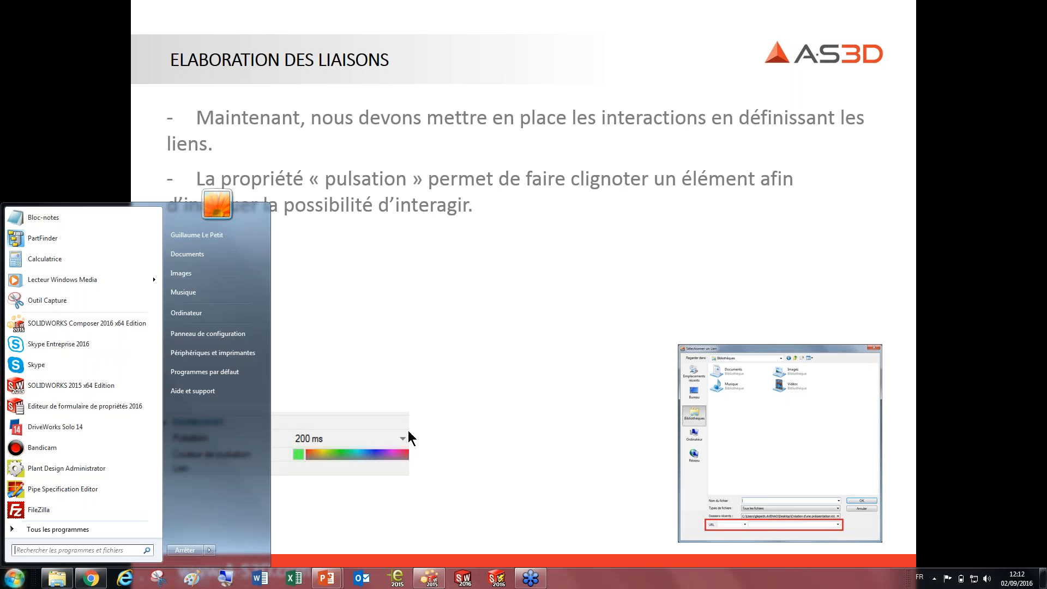
{"action": "left_click", "coordinate": [429, 578]}
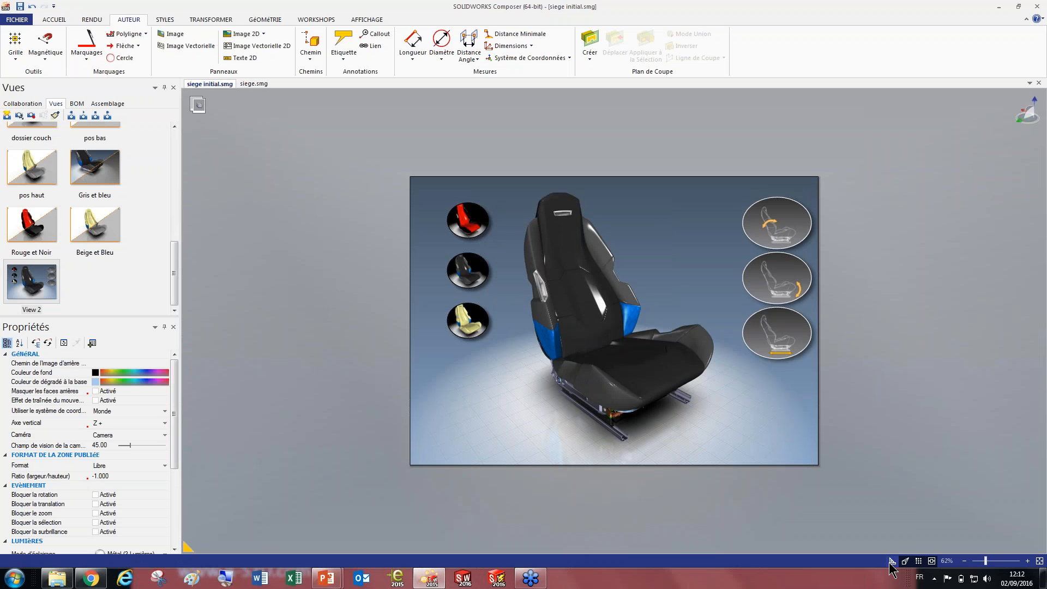
{"action": "left_click", "coordinate": [464, 222]}
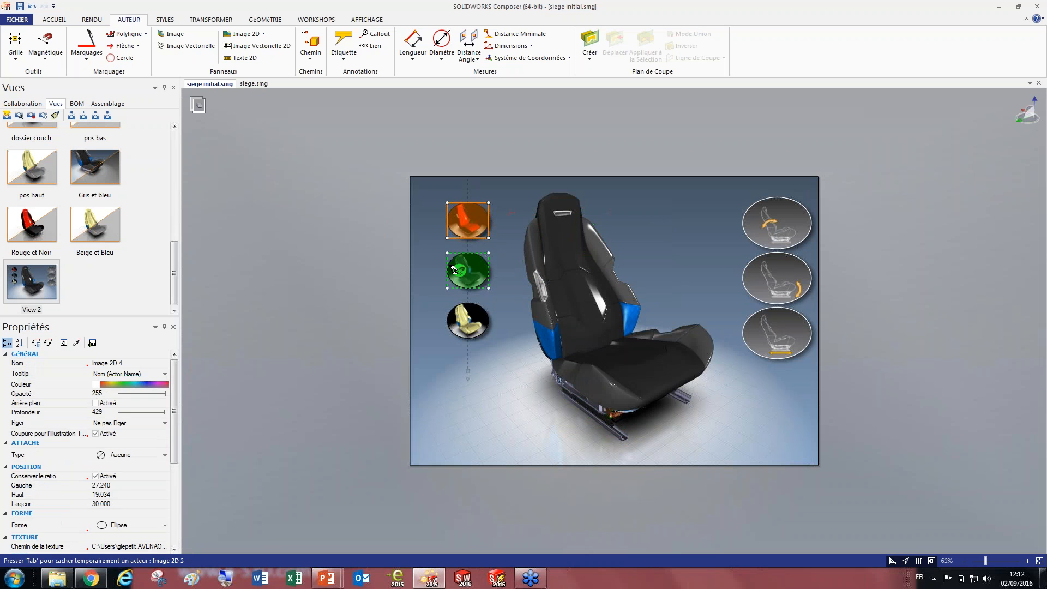
{"action": "left_click", "coordinate": [468, 245]}
{"action": "left_click", "coordinate": [451, 224]}
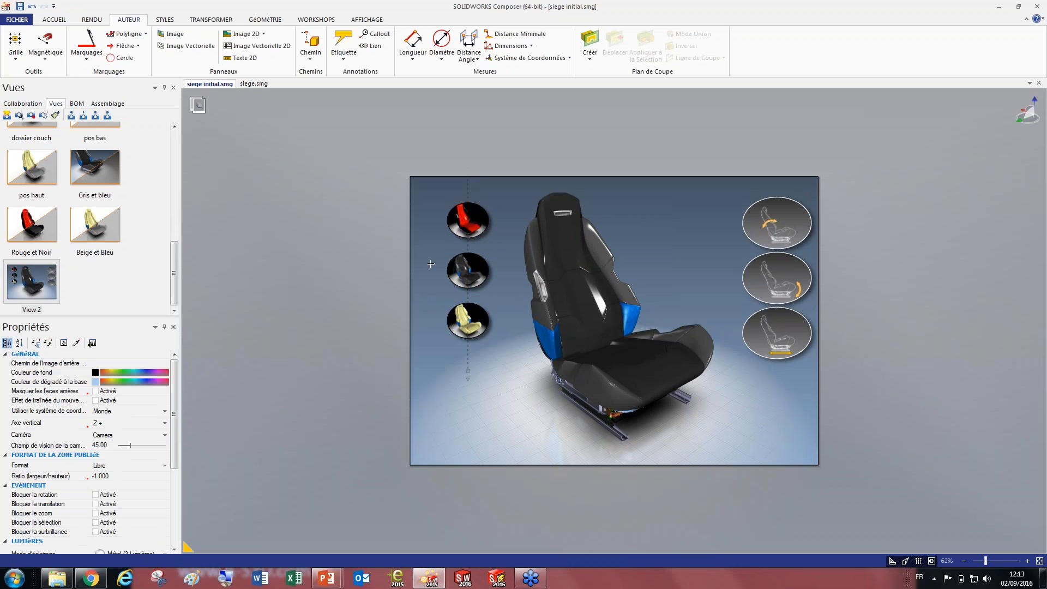
{"action": "left_click", "coordinate": [450, 271], "text": "ctrl"}
{"action": "left_click", "coordinate": [450, 315], "text": "ctrl"}
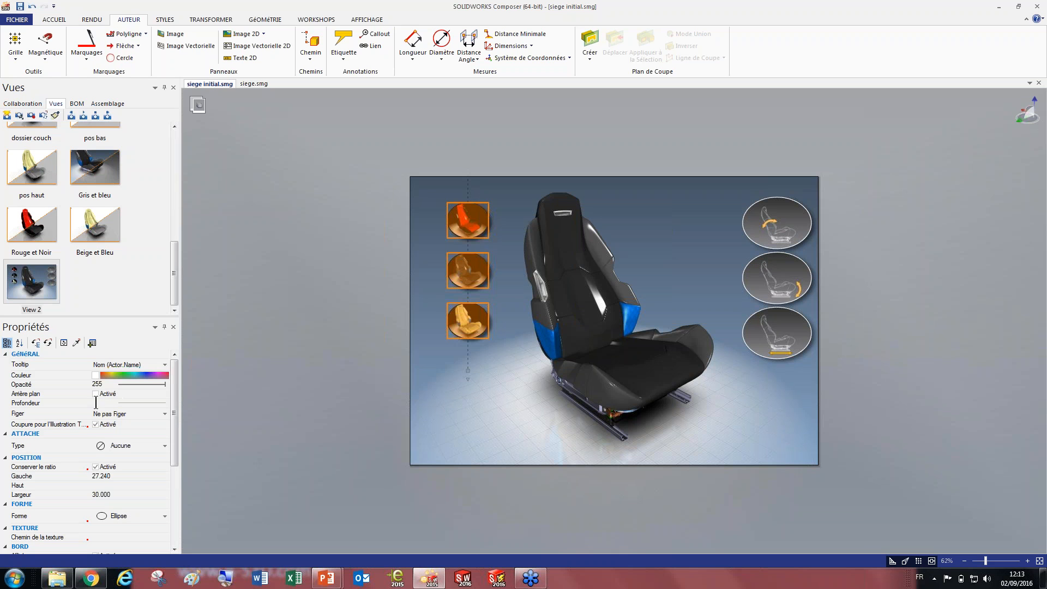
{"action": "scroll", "coordinate": [101, 444], "scroll_direction": "down", "scroll_amount": 3}
{"action": "scroll", "coordinate": [88, 493], "scroll_direction": "down", "scroll_amount": 1}
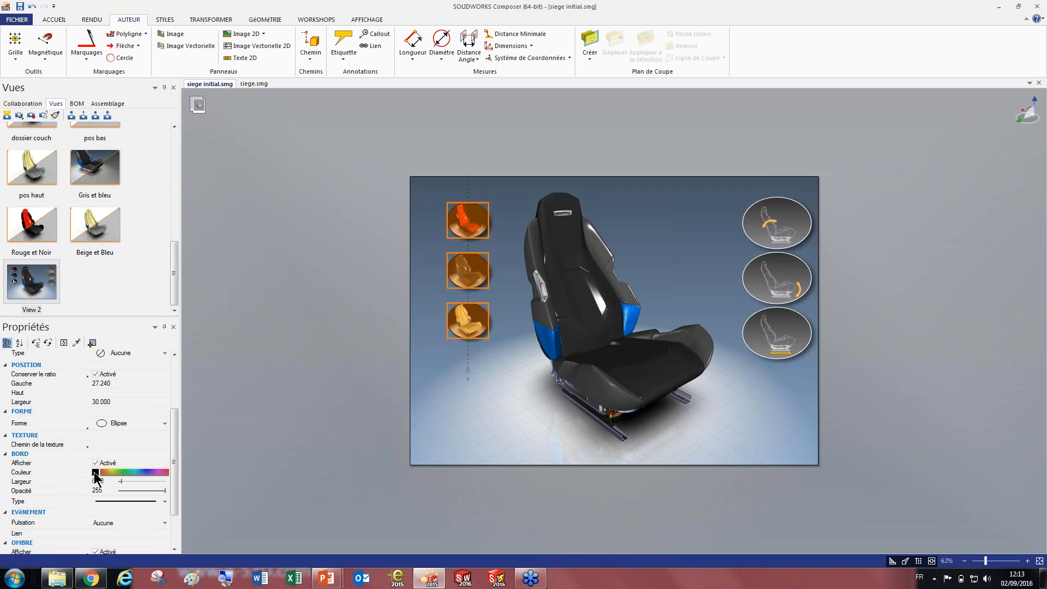
{"action": "left_click", "coordinate": [392, 278]}
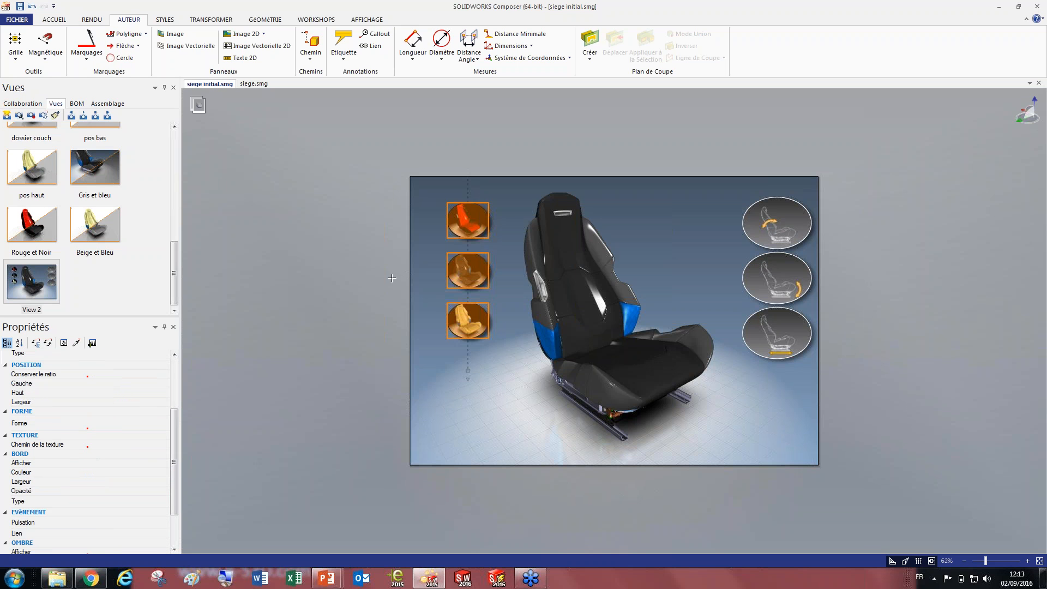
Set the red seat thumbnail's Pulsation to 200 ms with a red pulsation colour
{"action": "left_click", "coordinate": [453, 221]}
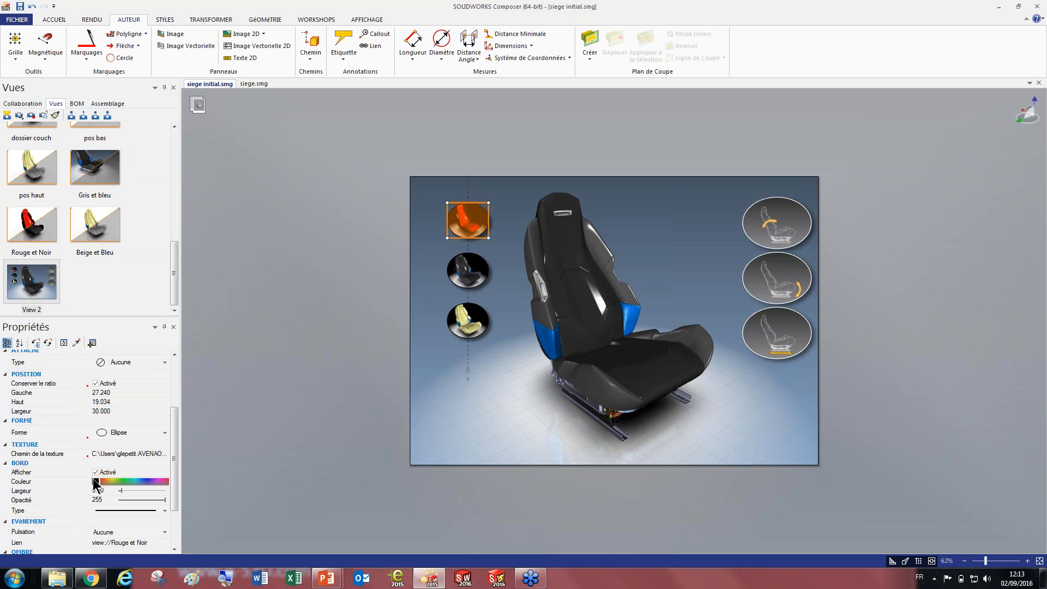
{"action": "left_click", "coordinate": [95, 482]}
{"action": "left_click", "coordinate": [99, 507]}
{"action": "scroll", "coordinate": [99, 511], "scroll_direction": "down", "scroll_amount": 2}
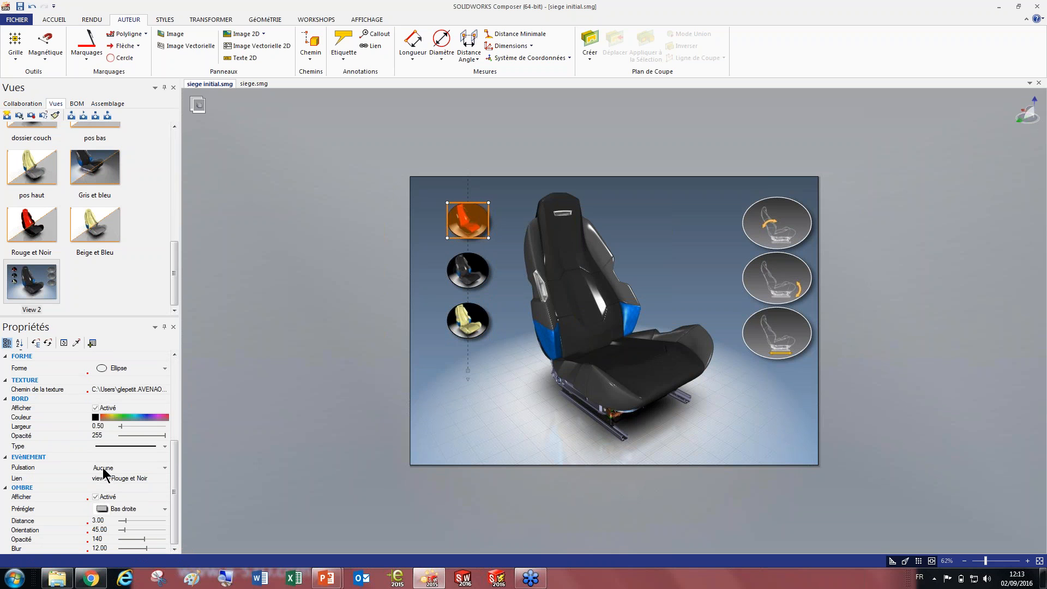
{"action": "left_click", "coordinate": [109, 468]}
{"action": "left_click", "coordinate": [99, 484]}
{"action": "left_click", "coordinate": [97, 479]}
{"action": "left_click", "coordinate": [126, 506]}
{"action": "left_click", "coordinate": [286, 398]}
Set the beige seat thumbnail's Pulsation to 200 ms with a yellow pulsation colour
{"action": "left_click", "coordinate": [455, 336]}
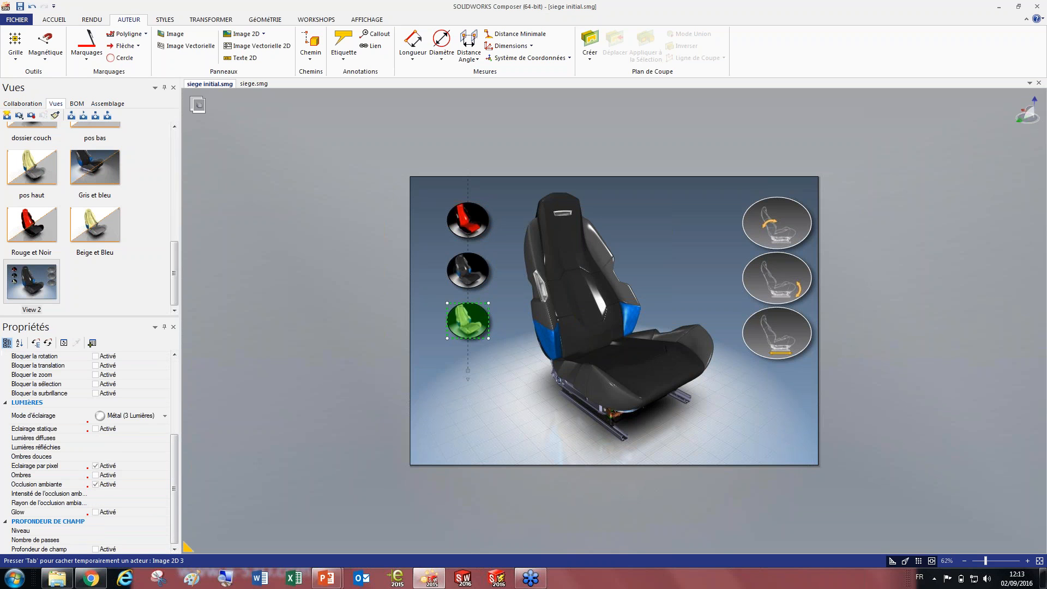
{"action": "scroll", "coordinate": [129, 493], "scroll_direction": "down", "scroll_amount": 1}
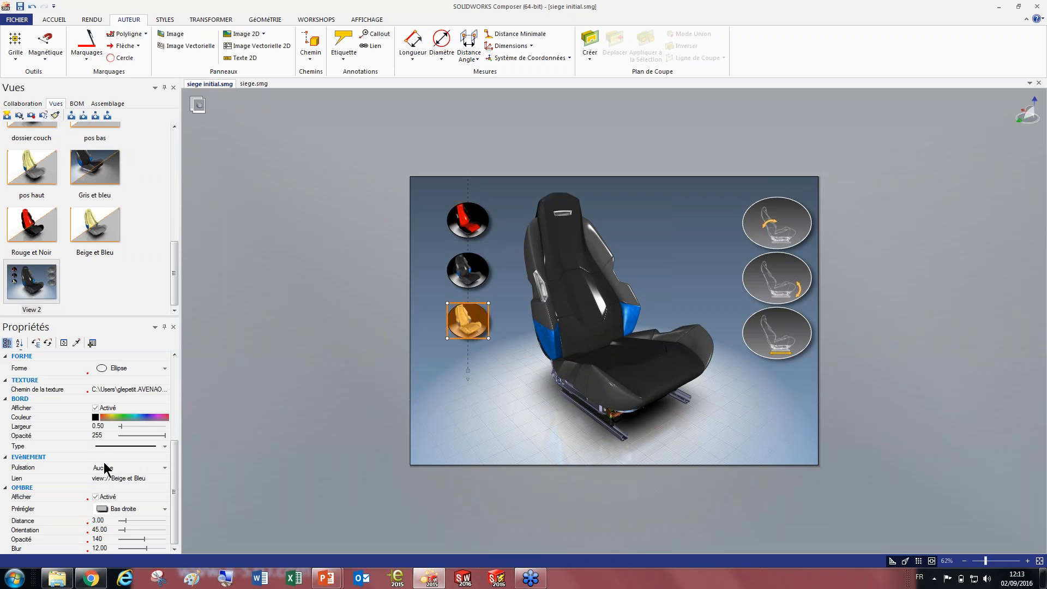
{"action": "left_click", "coordinate": [104, 468]}
{"action": "left_click", "coordinate": [104, 485]}
{"action": "left_click", "coordinate": [99, 478]}
{"action": "left_click", "coordinate": [112, 520]}
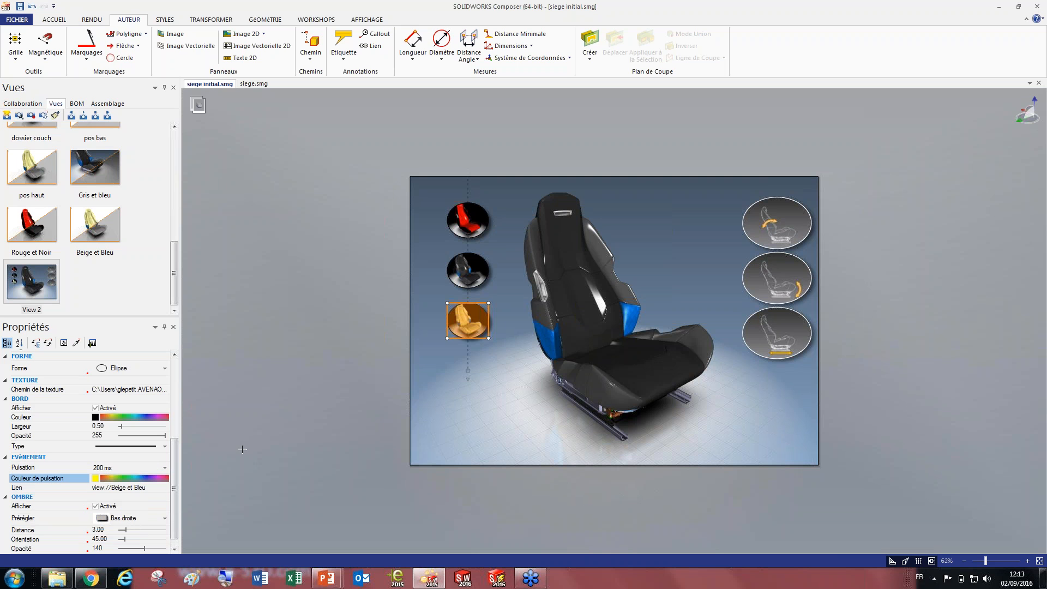
Change the beige seat thumbnail's pulsation colour to a custom pale yellow
{"action": "left_click", "coordinate": [96, 480]}
{"action": "left_click", "coordinate": [117, 536]}
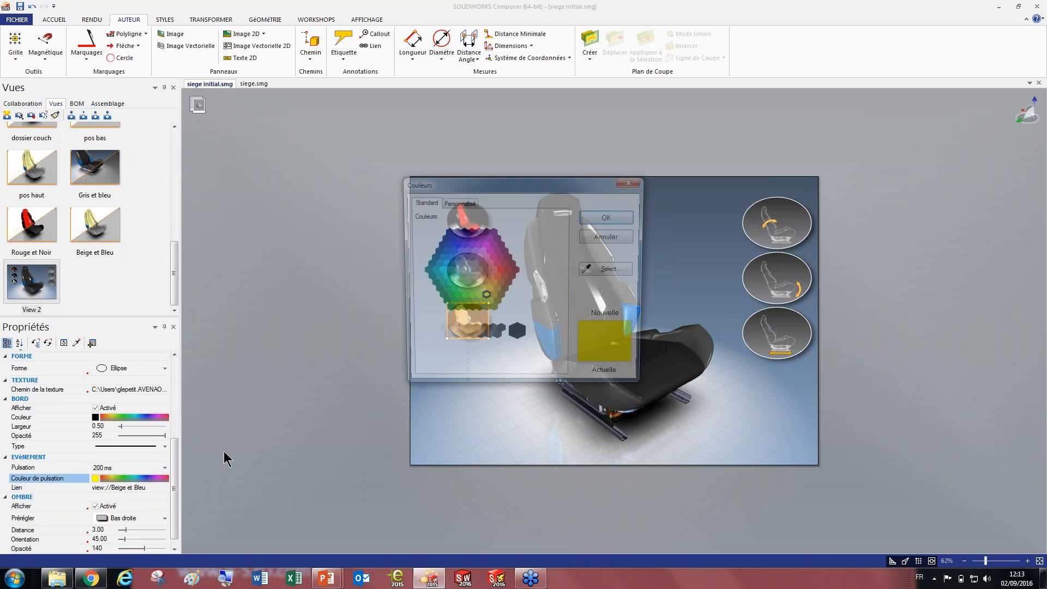
{"action": "left_click", "coordinate": [478, 285]}
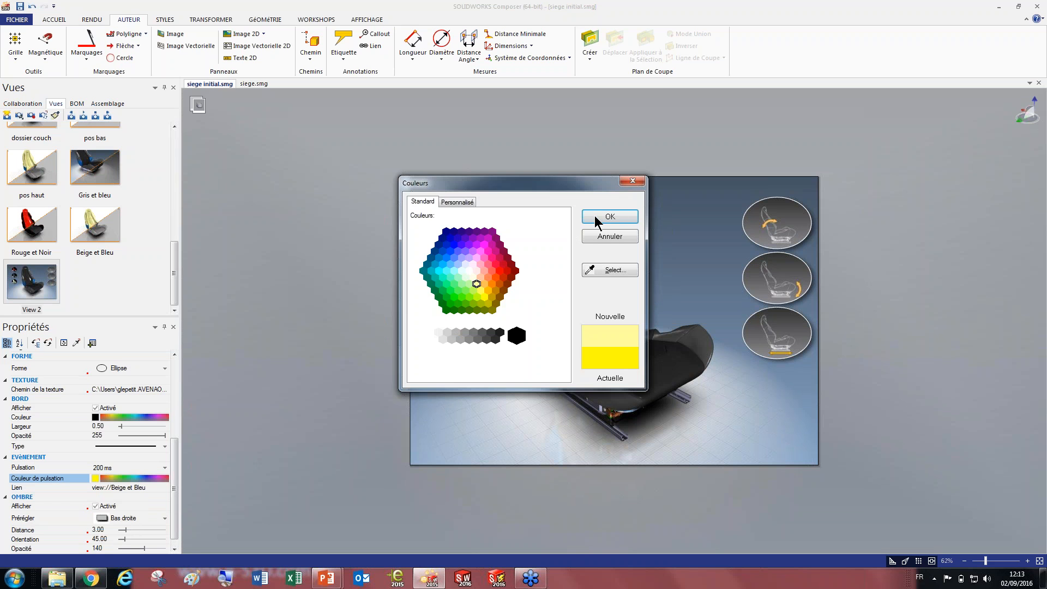
{"action": "left_click", "coordinate": [627, 219]}
{"action": "left_click", "coordinate": [273, 320]}
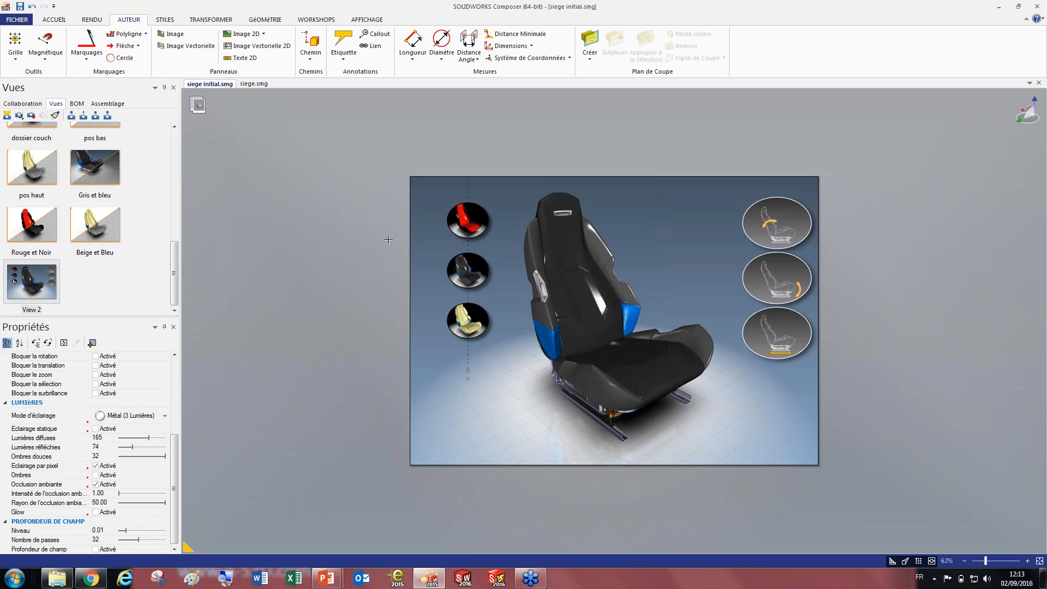
Change the red seat thumbnail's pulsation colour to a custom lighter red
{"action": "left_click", "coordinate": [468, 221]}
{"action": "left_click", "coordinate": [96, 497]}
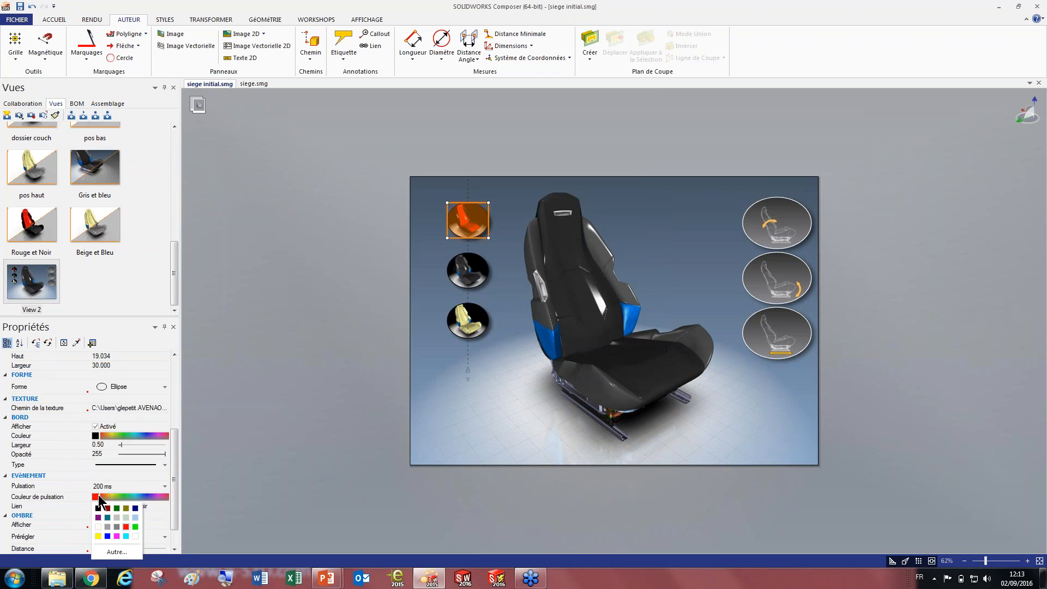
{"action": "left_click", "coordinate": [116, 552]}
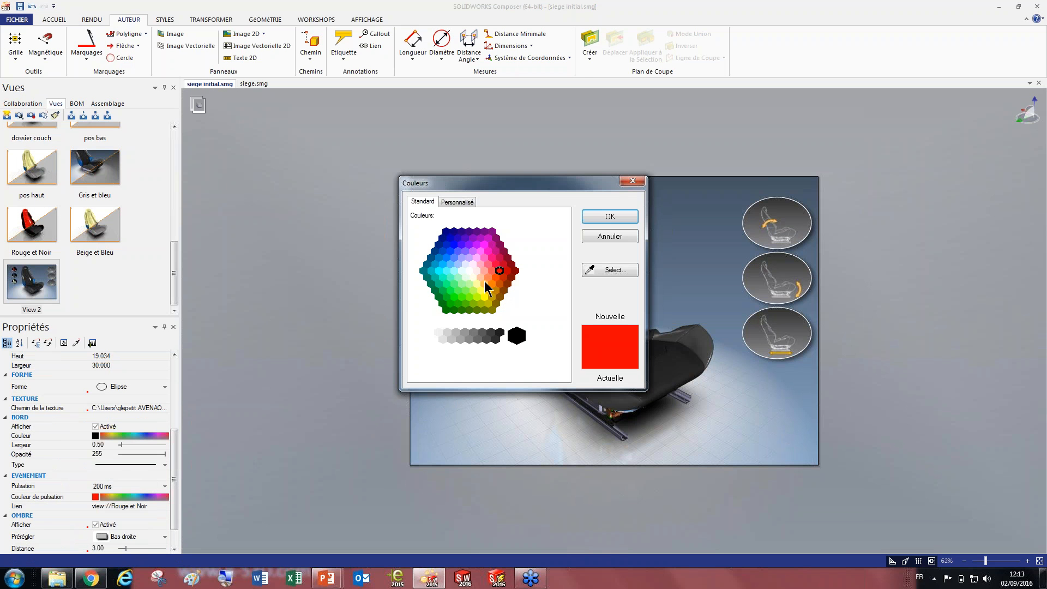
{"action": "left_click", "coordinate": [491, 272]}
{"action": "left_click", "coordinate": [610, 215]}
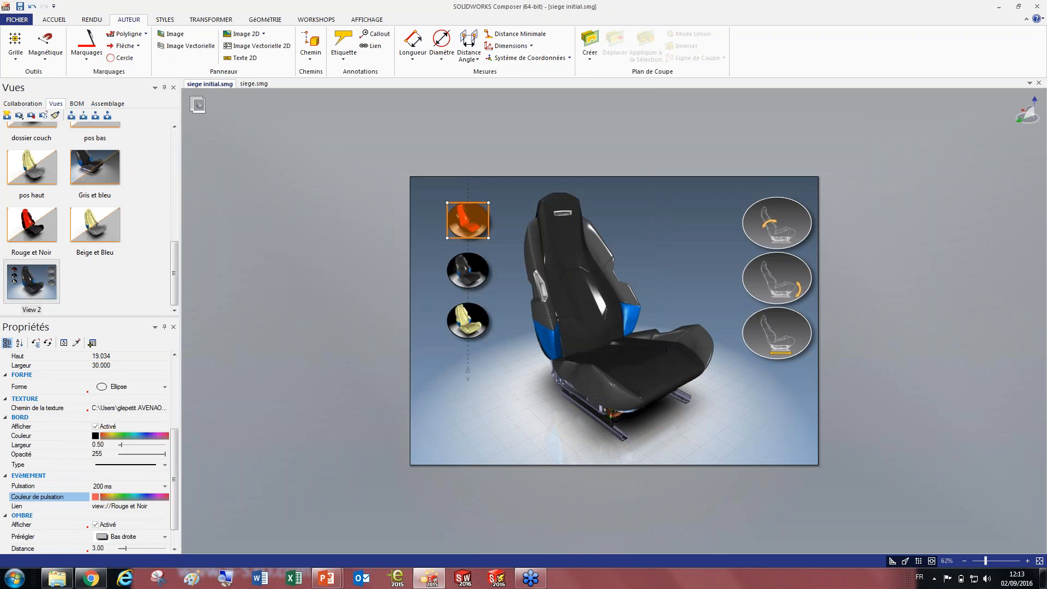
Set the grey and blue seat thumbnail's Pulsation to 200 ms with a light blue pulsation colour
{"action": "left_click", "coordinate": [462, 285]}
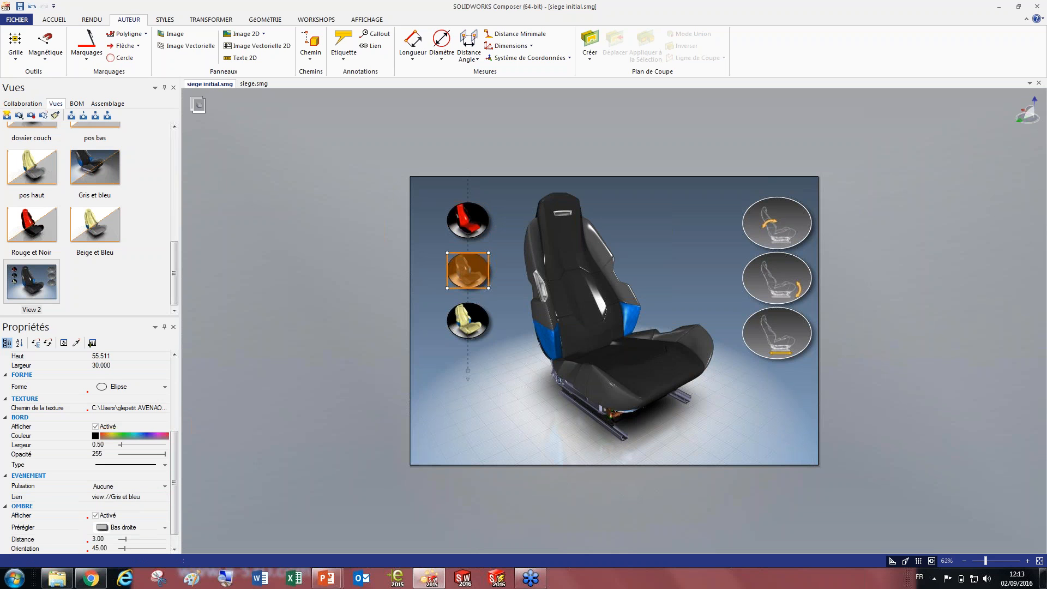
{"action": "scroll", "coordinate": [143, 540], "scroll_direction": "down", "scroll_amount": 1}
{"action": "left_click", "coordinate": [124, 468]}
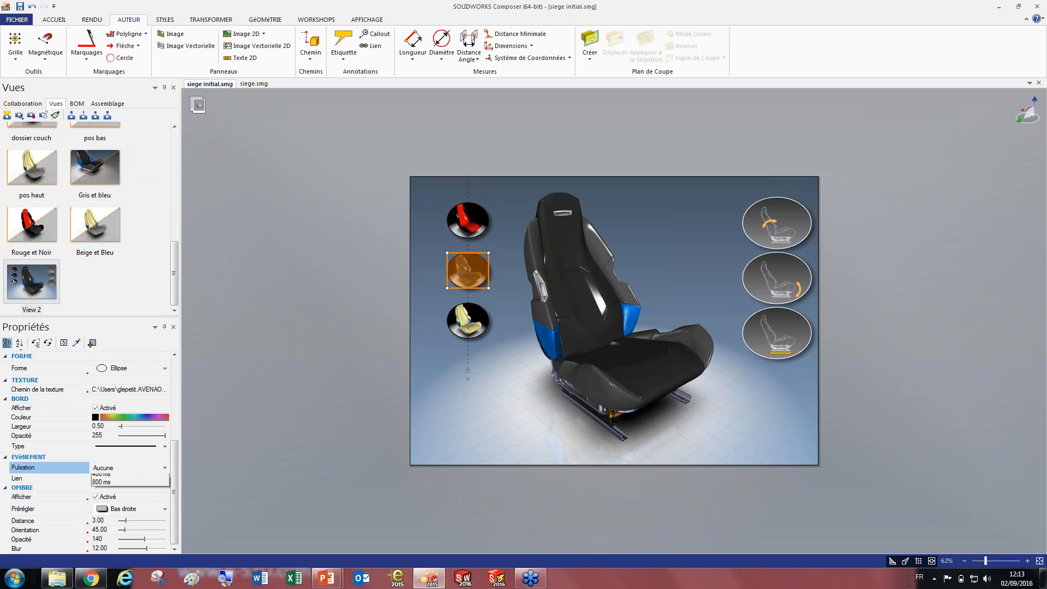
{"action": "left_click", "coordinate": [107, 484]}
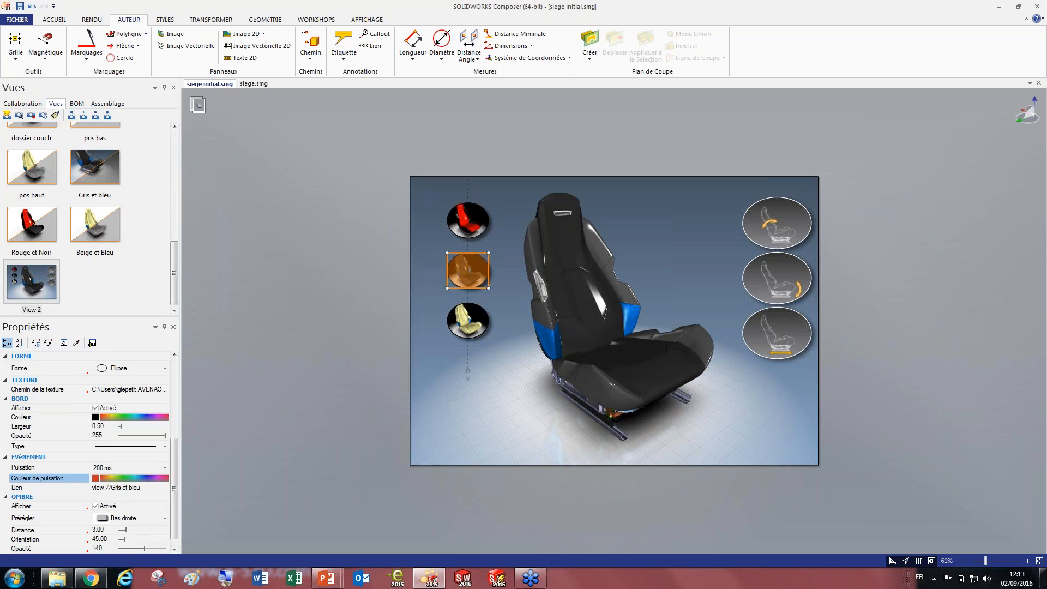
{"action": "left_click", "coordinate": [98, 479]}
{"action": "left_click", "coordinate": [112, 534]}
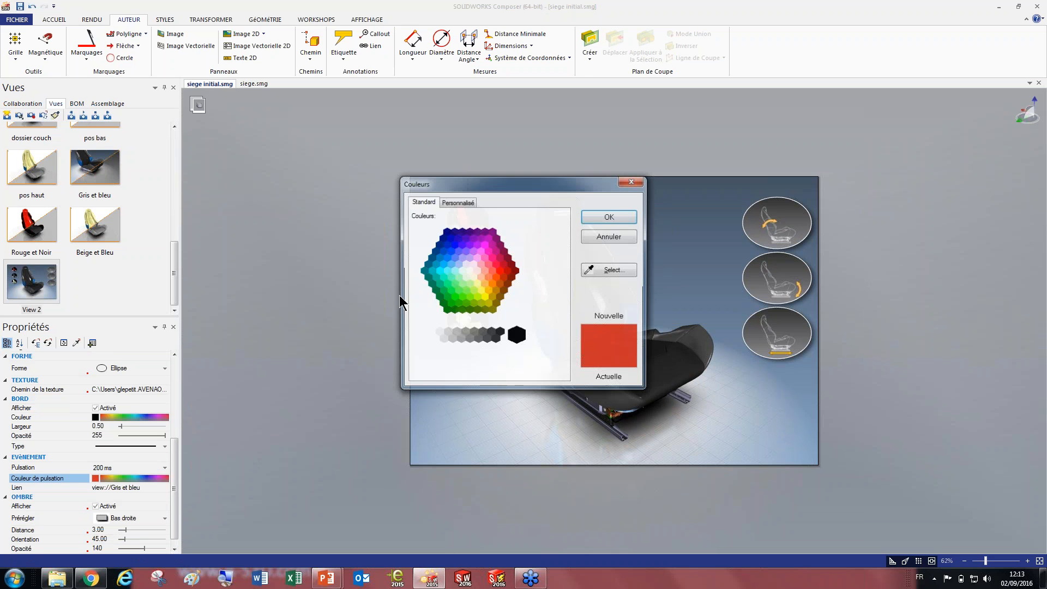
{"action": "left_click", "coordinate": [458, 265]}
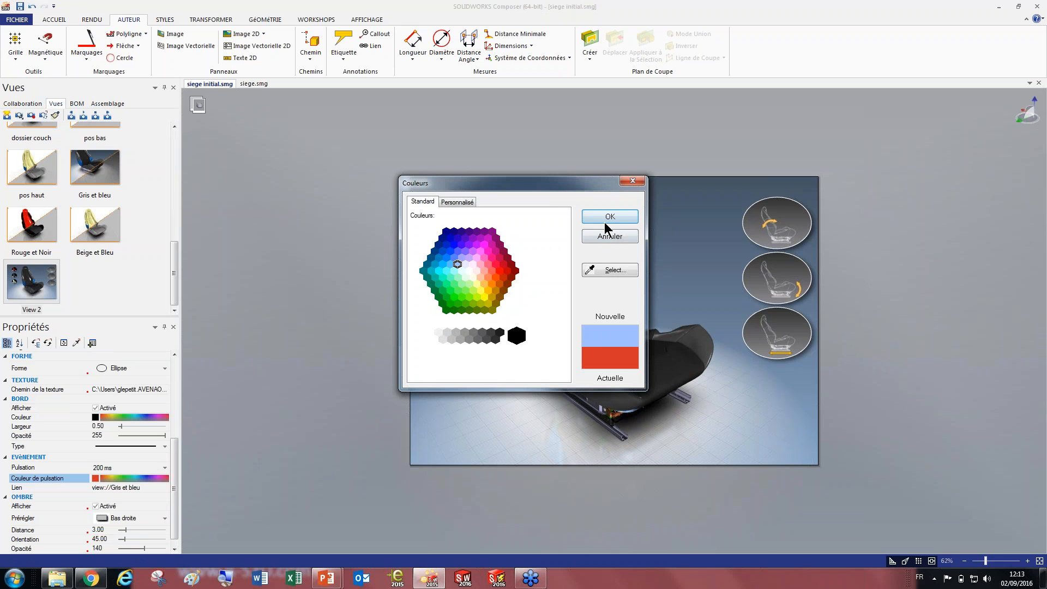
{"action": "left_click", "coordinate": [450, 263]}
{"action": "left_click", "coordinate": [611, 217]}
Preview the three pulsing colour thumbnails with Design mode off and return to Design mode
{"action": "left_click", "coordinate": [893, 561]}
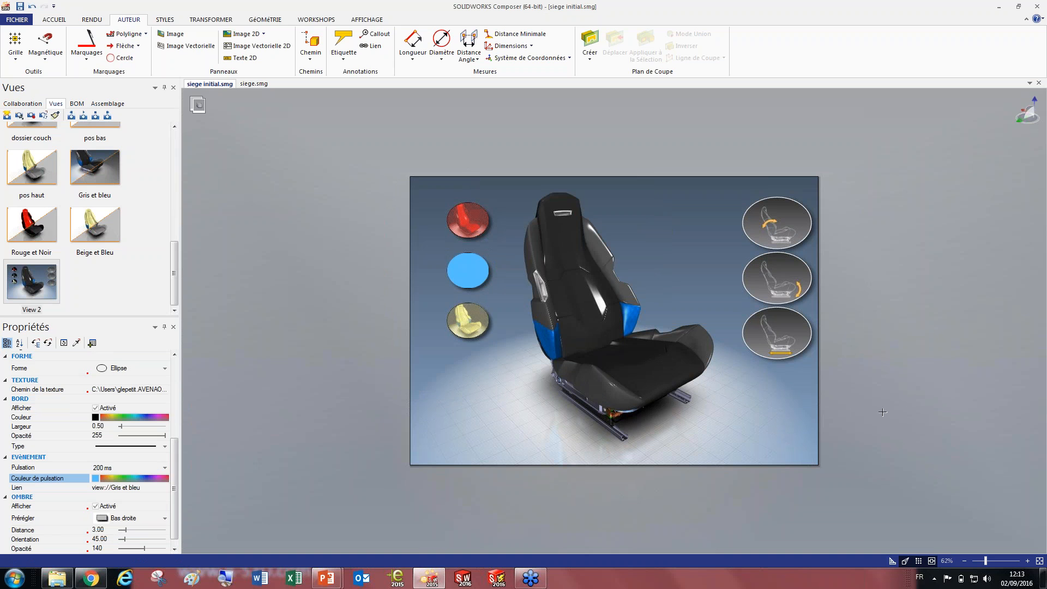
{"action": "left_click", "coordinate": [893, 562]}
{"action": "left_click", "coordinate": [893, 561]}
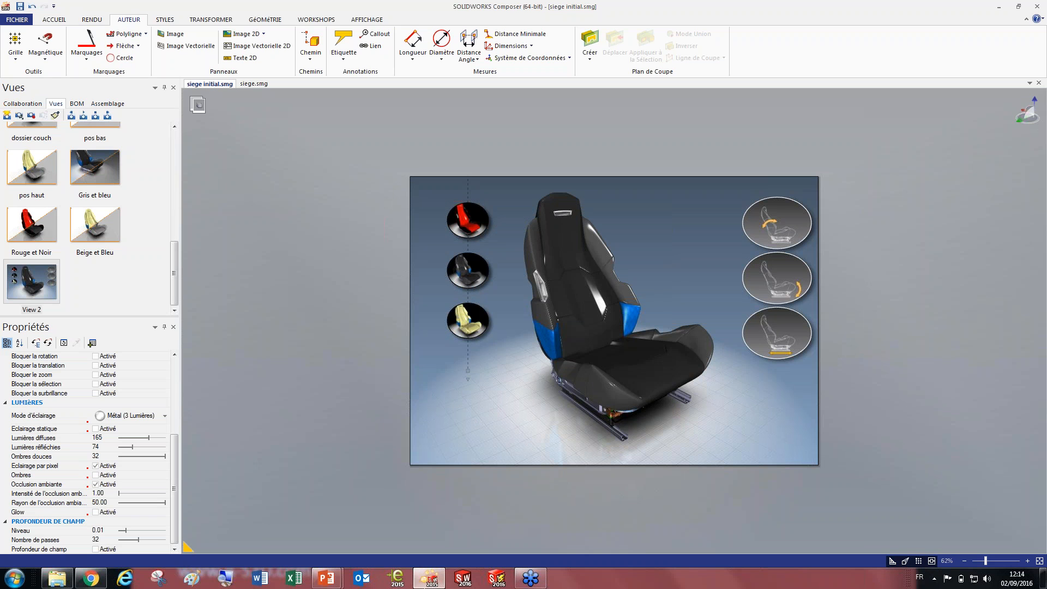
Switch to the PowerPoint slideshow, reveal the remaining points on the link-building slide, and return to SOLIDWORKS Composer
{"action": "left_click", "coordinate": [431, 579]}
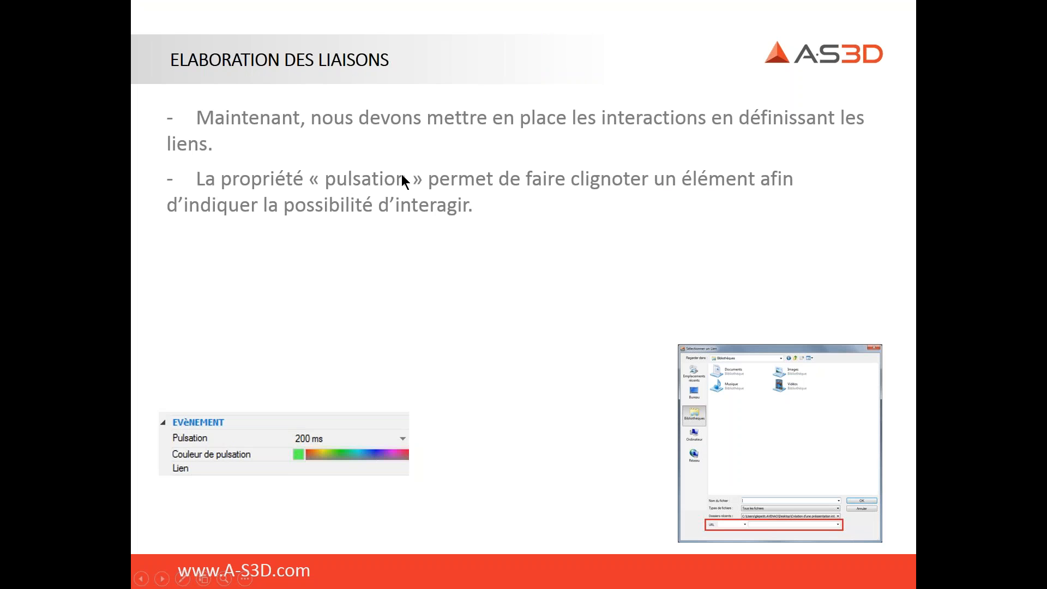
{"action": "left_click", "coordinate": [344, 253]}
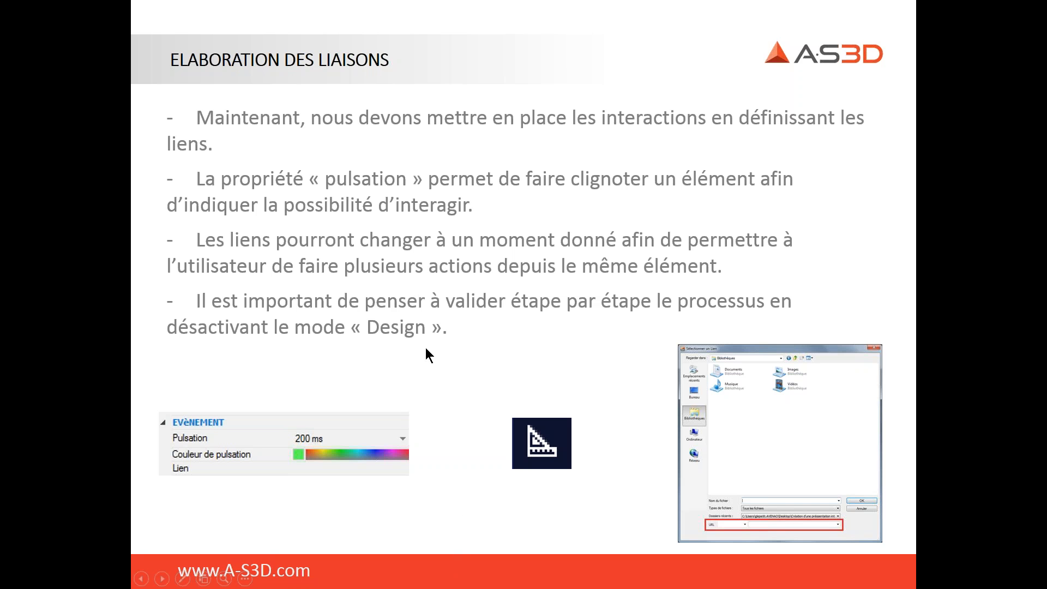
{"action": "key", "text": "super"}
{"action": "left_click", "coordinate": [435, 368]}
{"action": "key", "text": "super"}
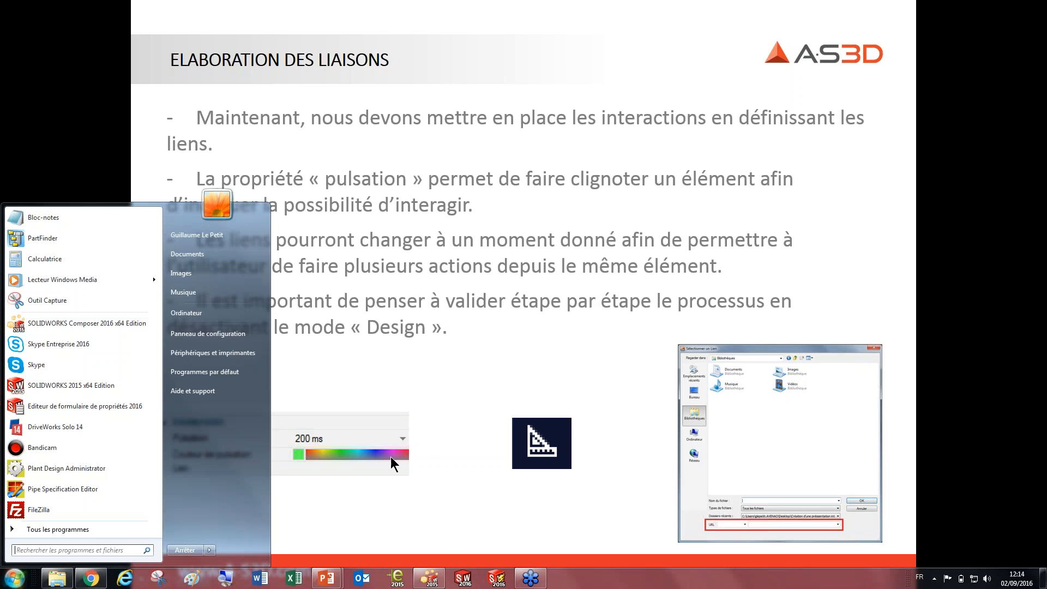
{"action": "left_click", "coordinate": [327, 579]}
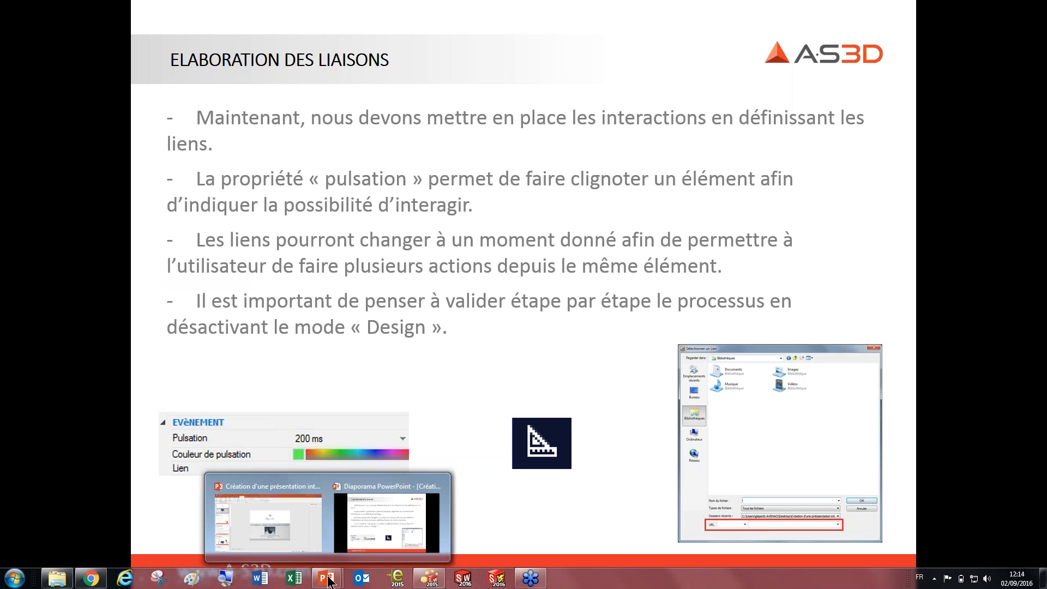
{"action": "left_click", "coordinate": [438, 582]}
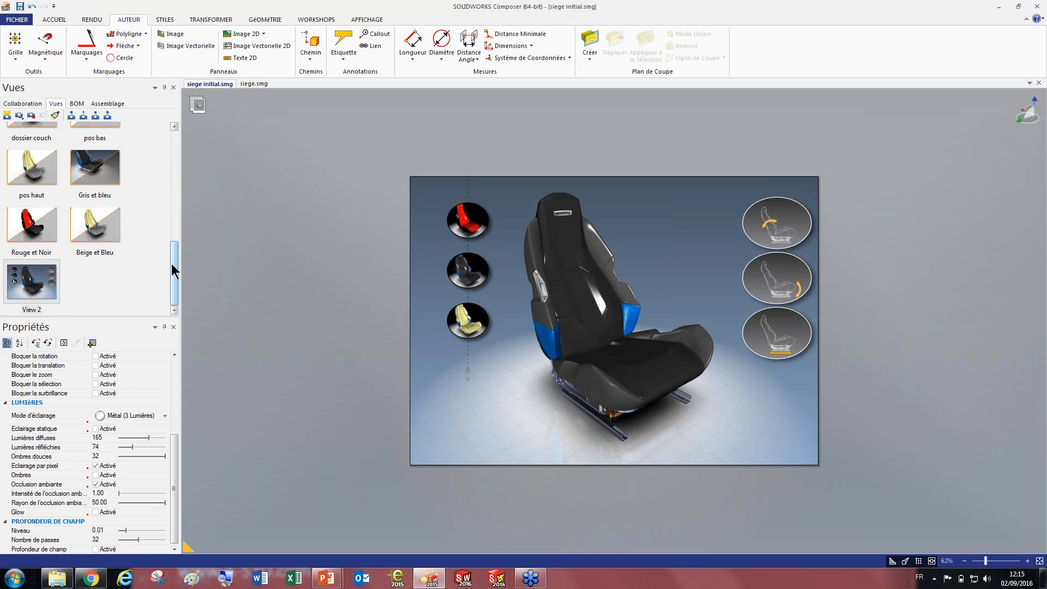
Apply the dossier couch view to the seat, saving the pending View 2 modifications as a new view
{"action": "left_click_drag", "start_coordinate": [173, 268], "coordinate": [175, 229]}
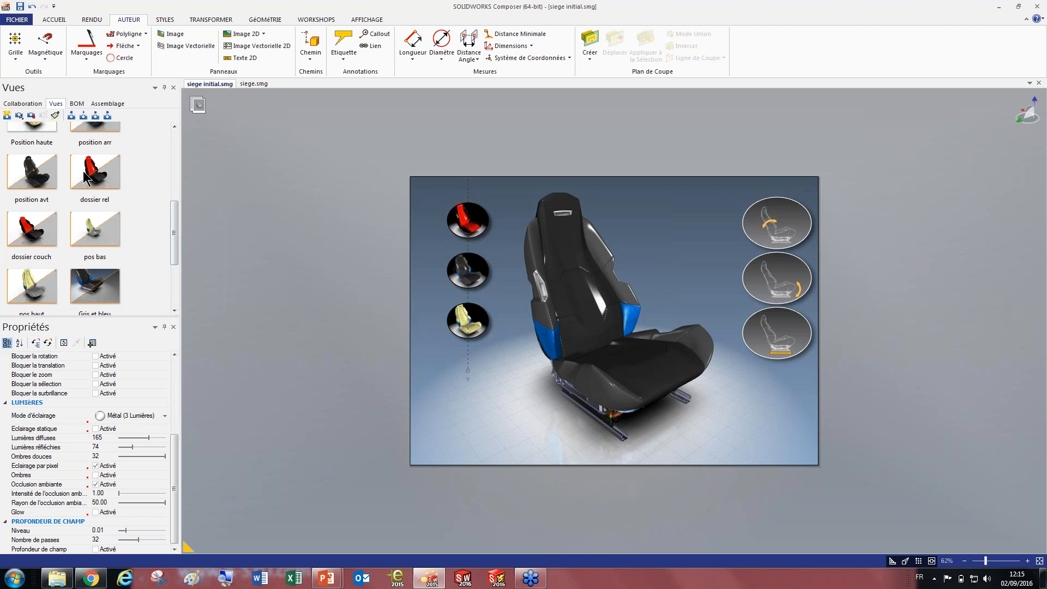
{"action": "left_click", "coordinate": [34, 230]}
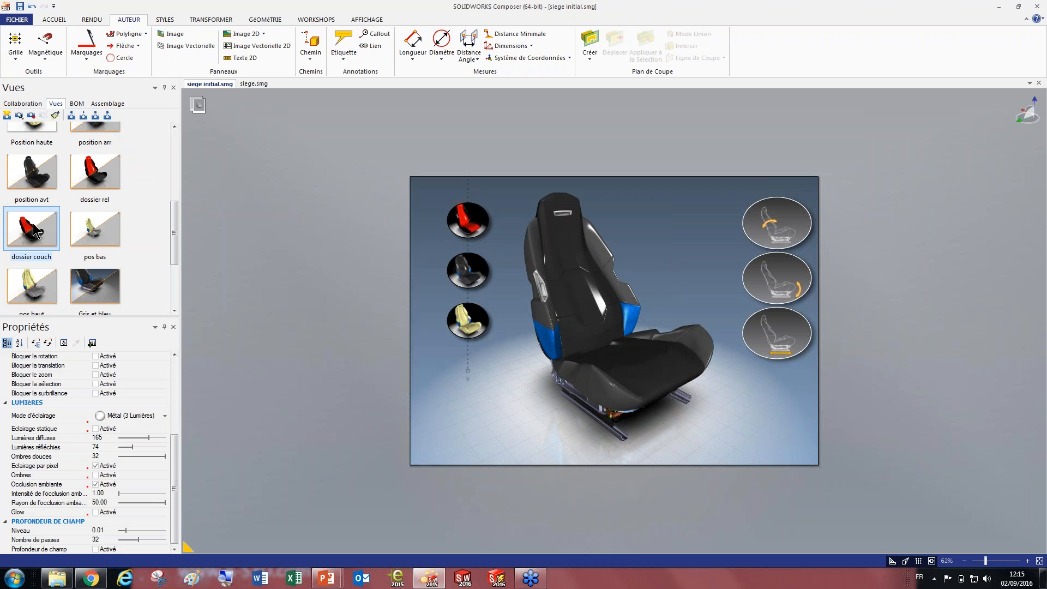
{"action": "left_click_drag", "start_coordinate": [34, 230], "coordinate": [500, 280]}
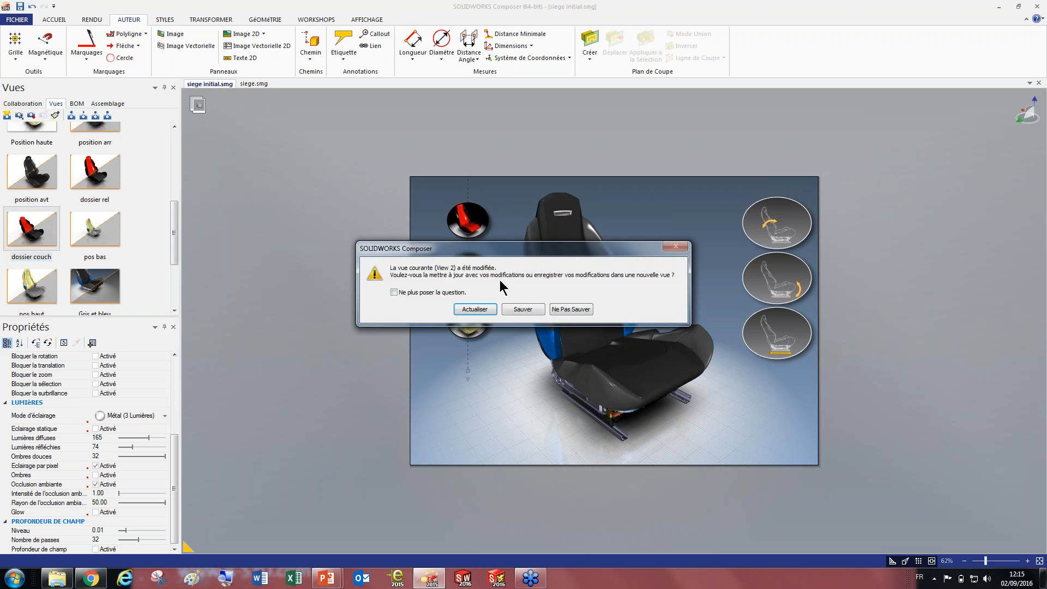
{"action": "left_click", "coordinate": [526, 310]}
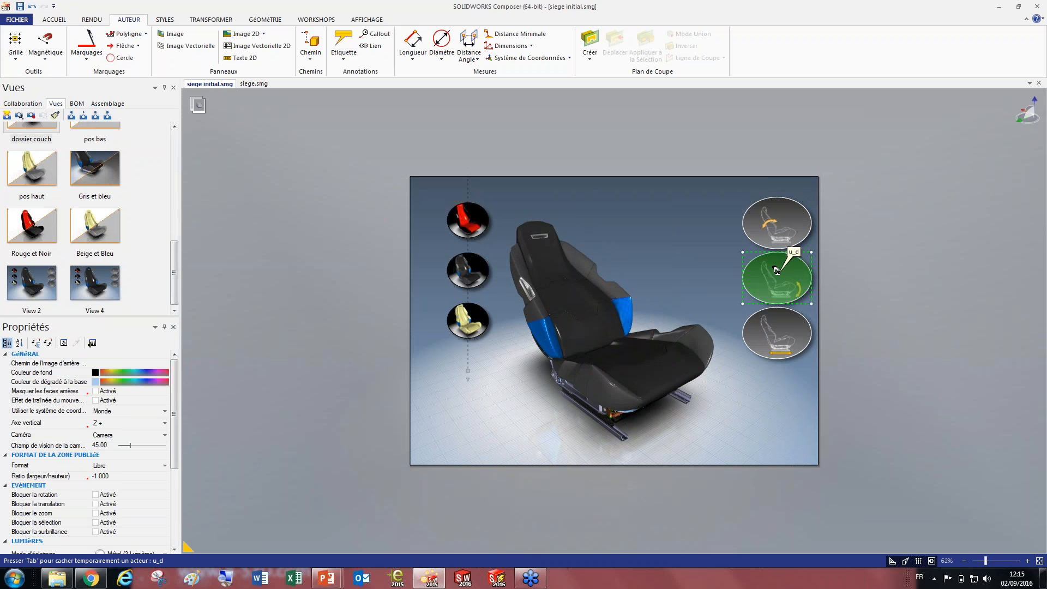
Change the backrest thumbnail's link to the Dossier relevé view
{"action": "left_click", "coordinate": [776, 221]}
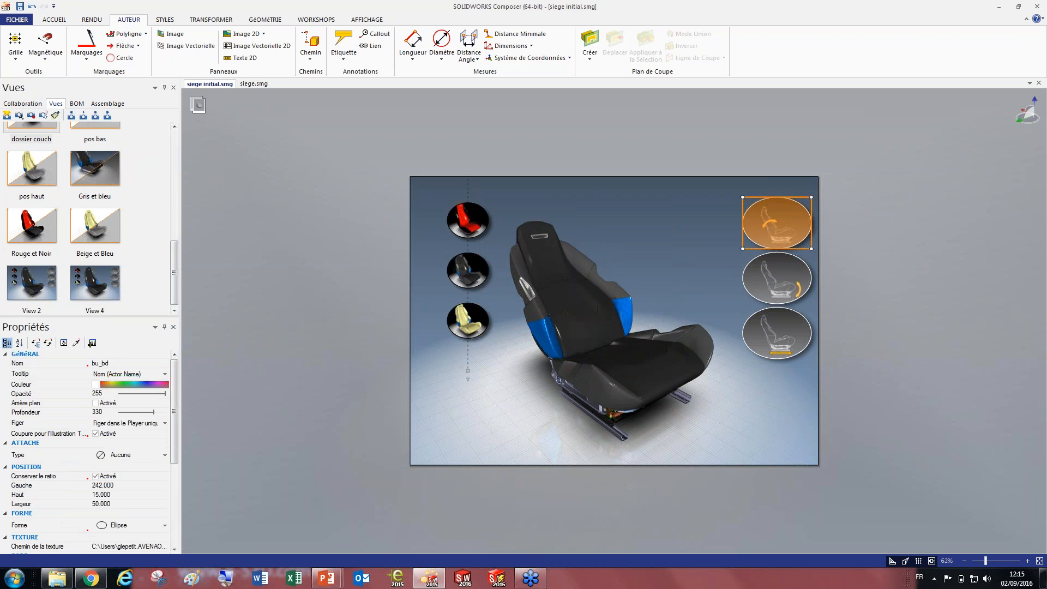
{"action": "scroll", "coordinate": [97, 517], "scroll_direction": "down", "scroll_amount": 5}
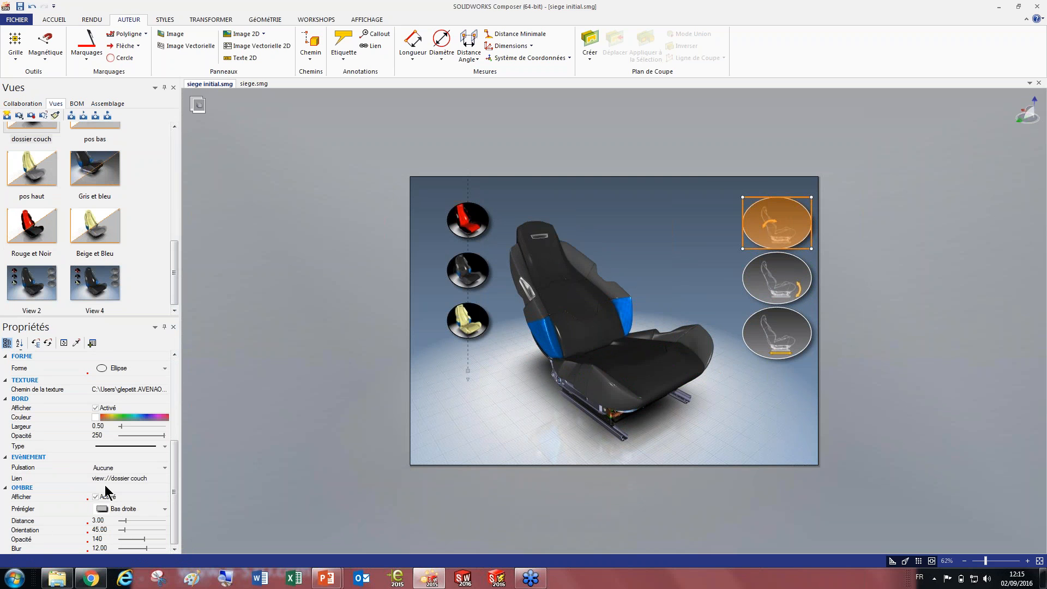
{"action": "left_click", "coordinate": [162, 479]}
{"action": "left_click", "coordinate": [165, 479]}
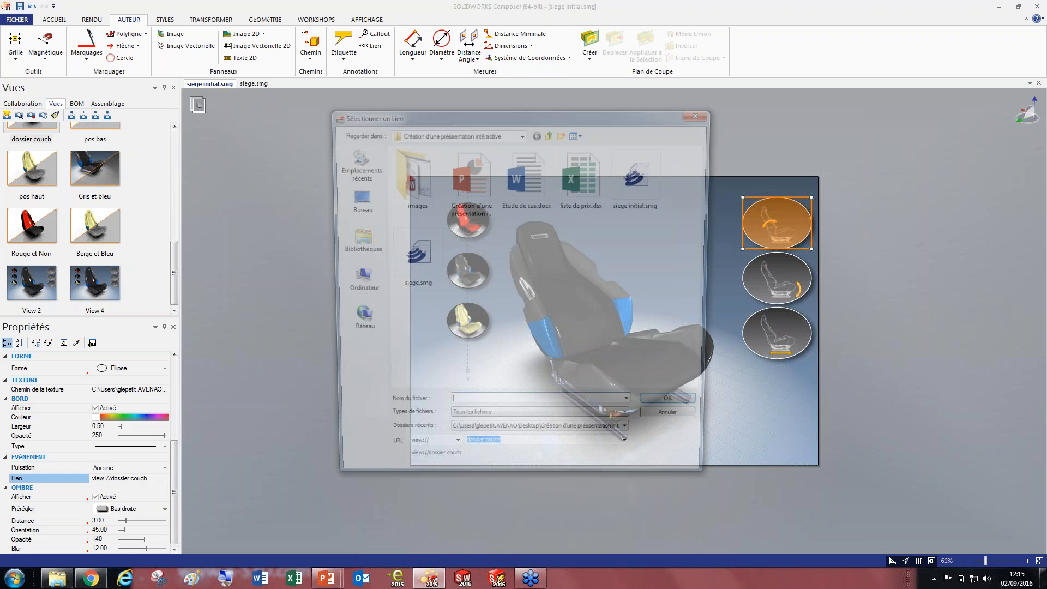
{"action": "left_click", "coordinate": [633, 456]}
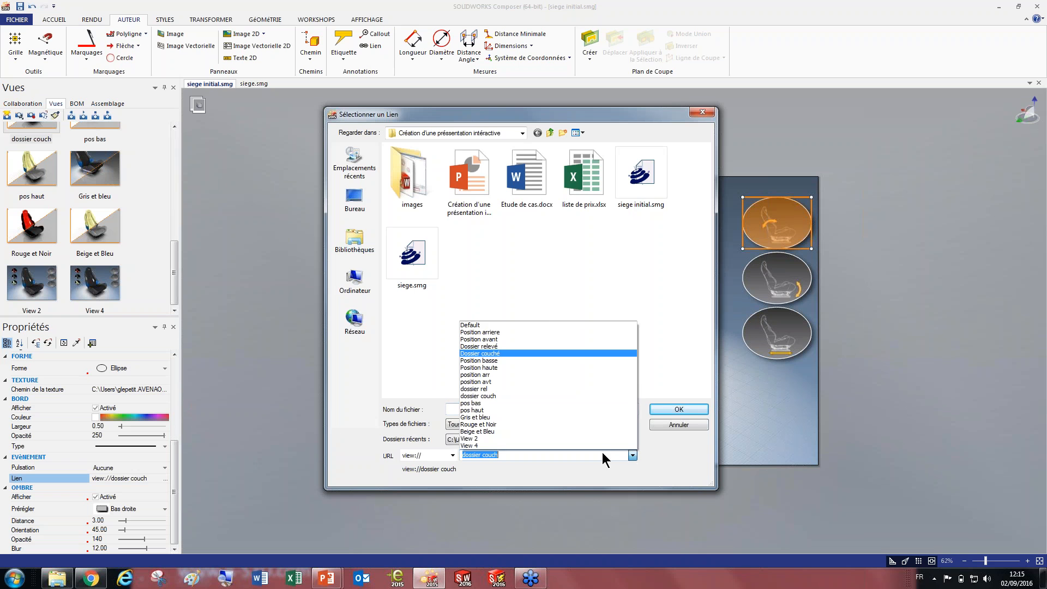
{"action": "left_click", "coordinate": [527, 347]}
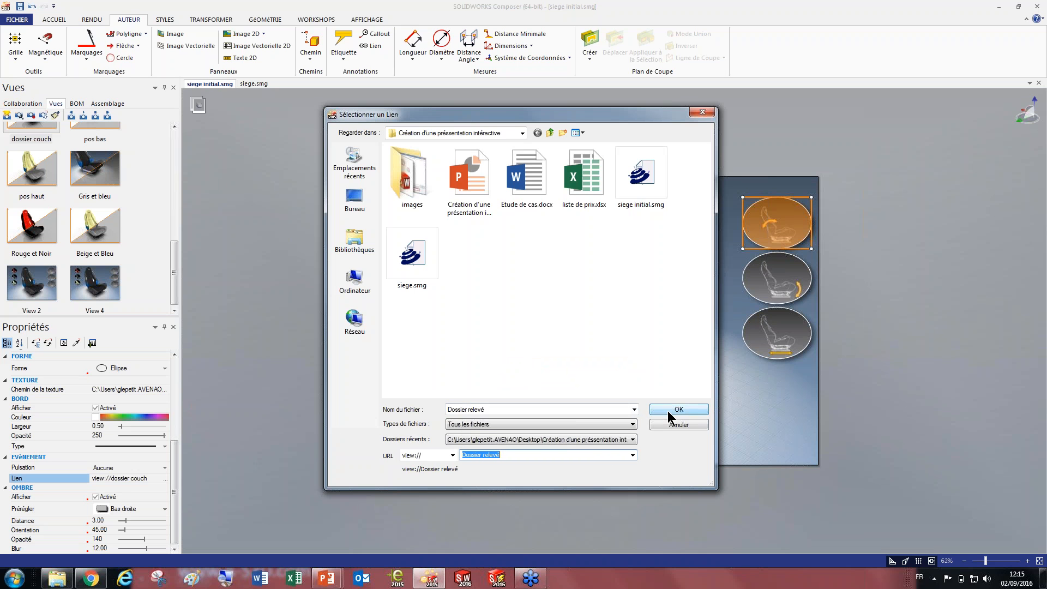
{"action": "left_click", "coordinate": [668, 410]}
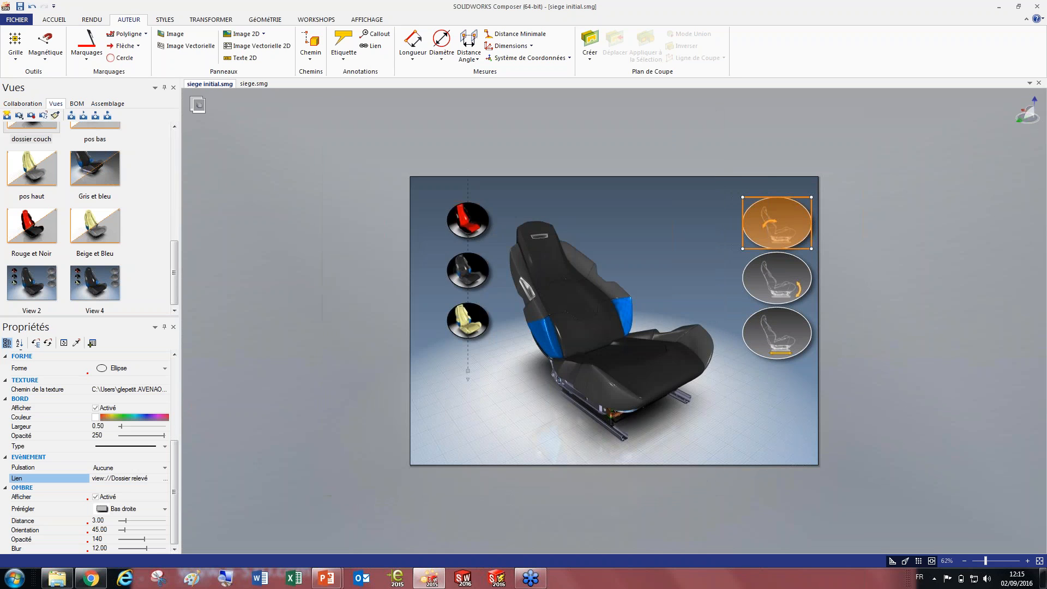
Open the Views workshop and restrict the captured actor properties of the selection to Lien only
{"action": "left_click", "coordinate": [42, 234]}
{"action": "left_click", "coordinate": [289, 18]}
{"action": "left_click", "coordinate": [206, 63]}
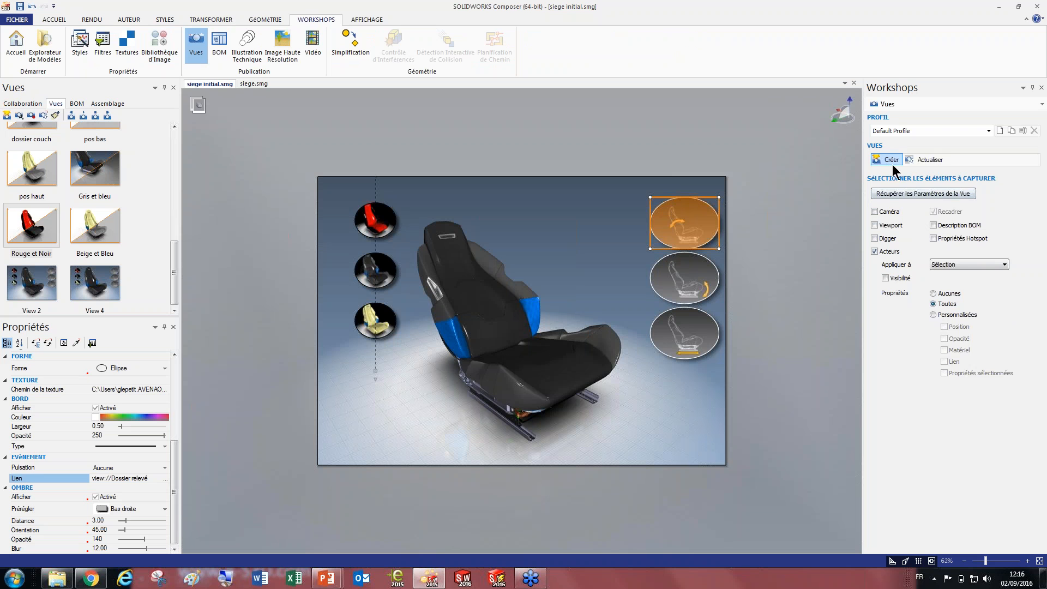
{"action": "left_click", "coordinate": [934, 315]}
{"action": "left_click", "coordinate": [944, 362]}
{"action": "left_click", "coordinate": [921, 164]}
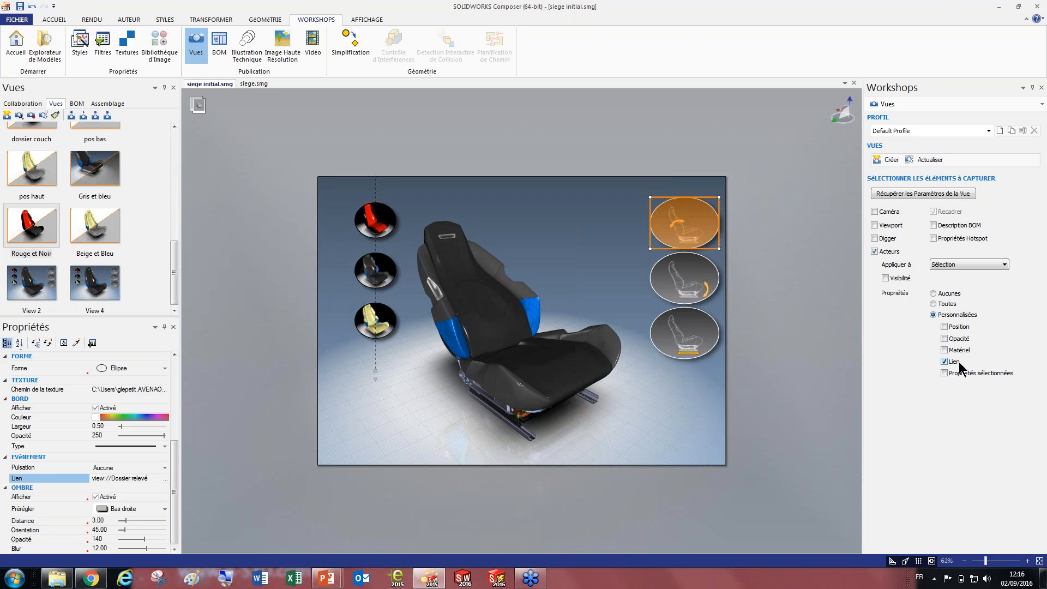
Update the dossier couch view with the selected backrest thumbnail's link and clear the selection
{"action": "left_click", "coordinate": [30, 227]}
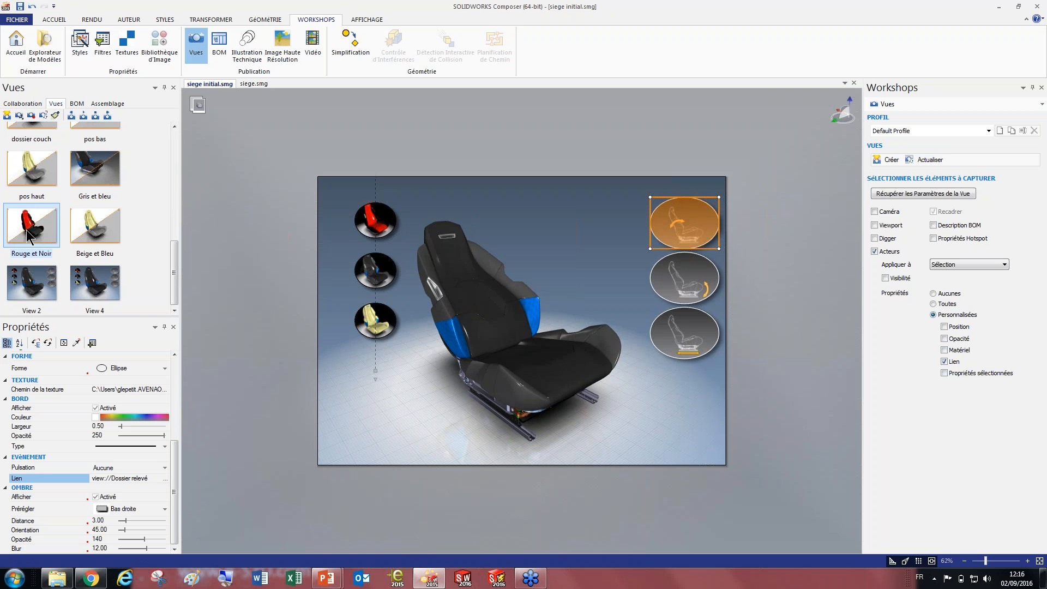
{"action": "scroll", "coordinate": [28, 234], "scroll_direction": "up", "scroll_amount": 3}
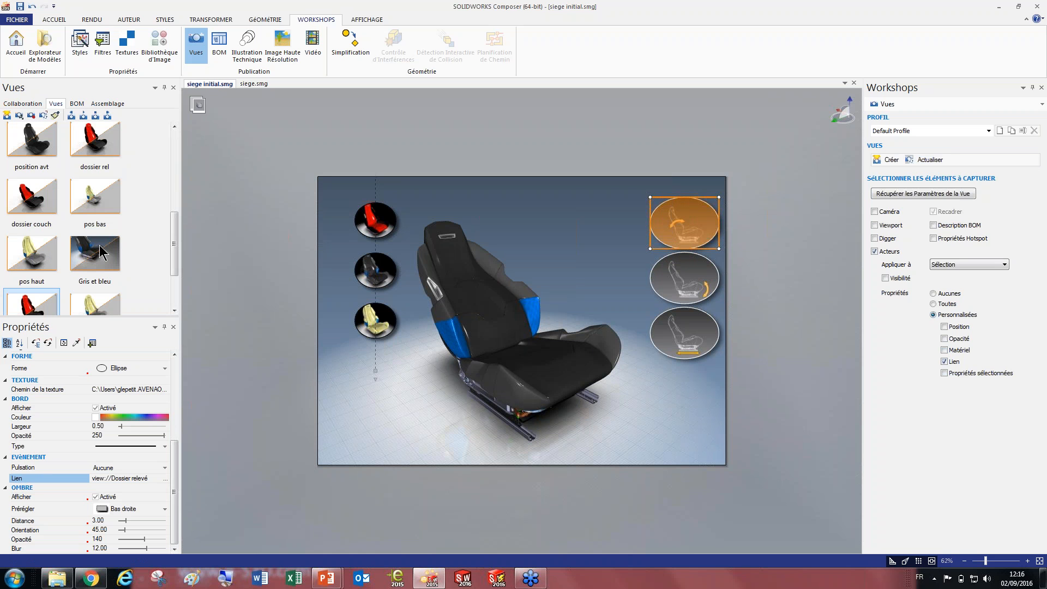
{"action": "left_click", "coordinate": [39, 185]}
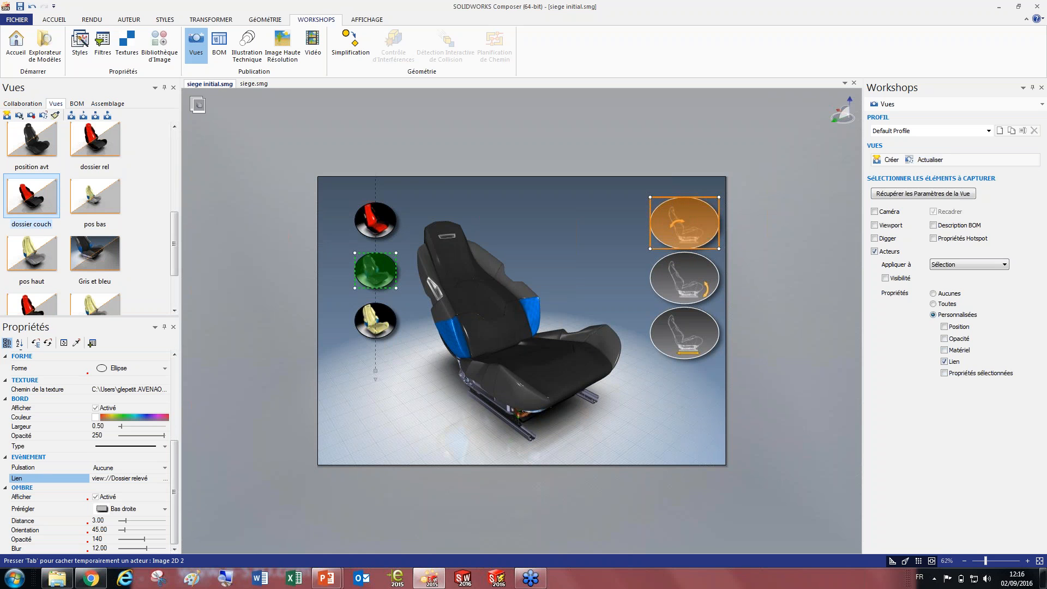
{"action": "left_click", "coordinate": [922, 160]}
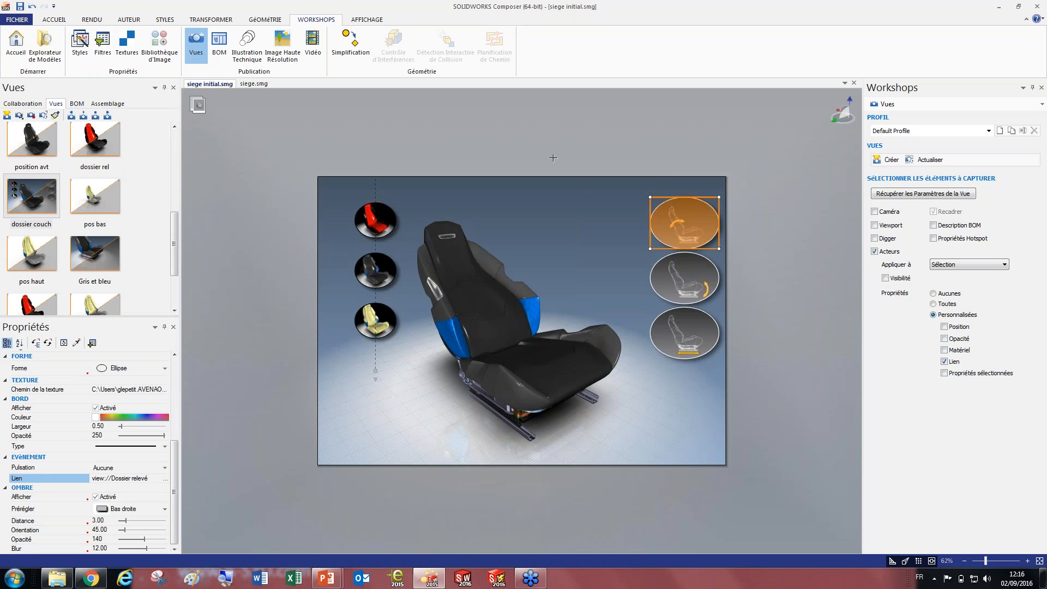
{"action": "left_click", "coordinate": [553, 157]}
Apply View 4 to the scene without saving the modifications to the dossier couch view
{"action": "scroll", "coordinate": [79, 249], "scroll_direction": "up", "scroll_amount": 5}
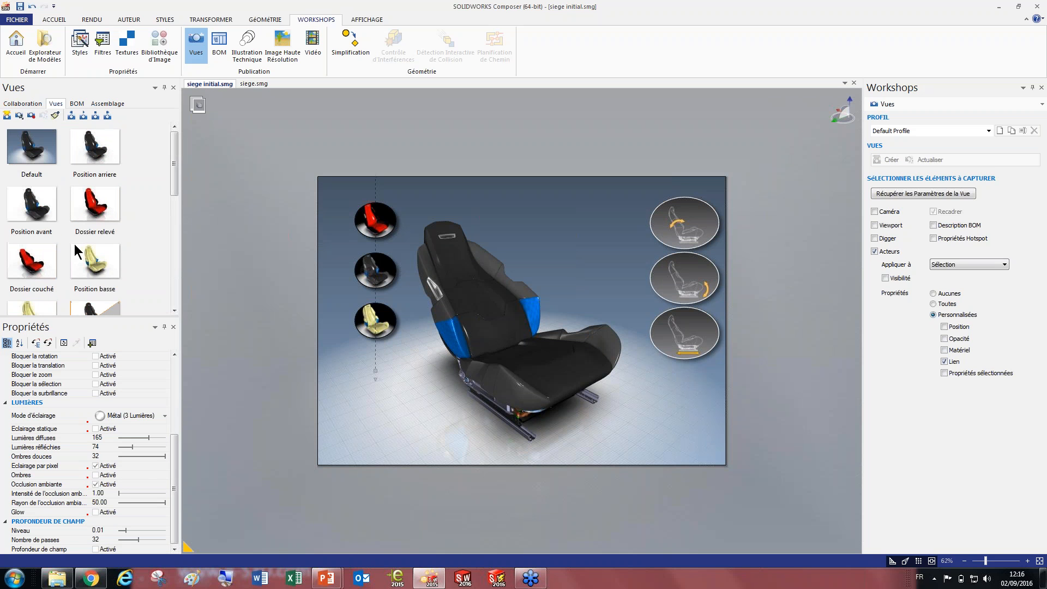
{"action": "scroll", "coordinate": [43, 195], "scroll_direction": "down", "scroll_amount": 5}
{"action": "left_click_drag", "start_coordinate": [95, 281], "coordinate": [381, 312]}
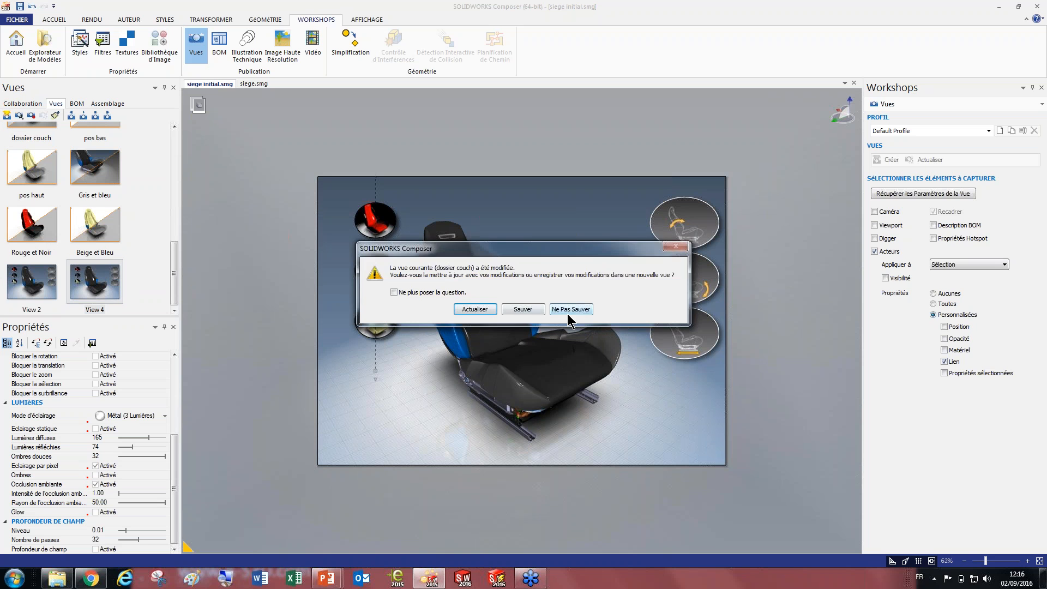
{"action": "left_click", "coordinate": [567, 310]}
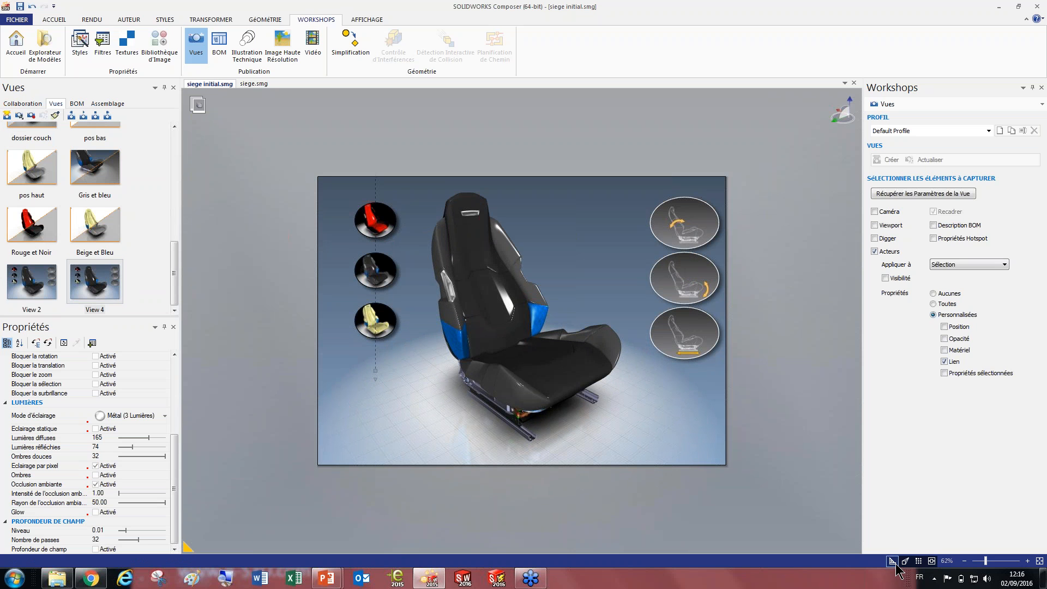
Test the backrest thumbnail's link with Design mode off, review the saved views, and inspect the thumbnail's link property
{"action": "left_click", "coordinate": [680, 239]}
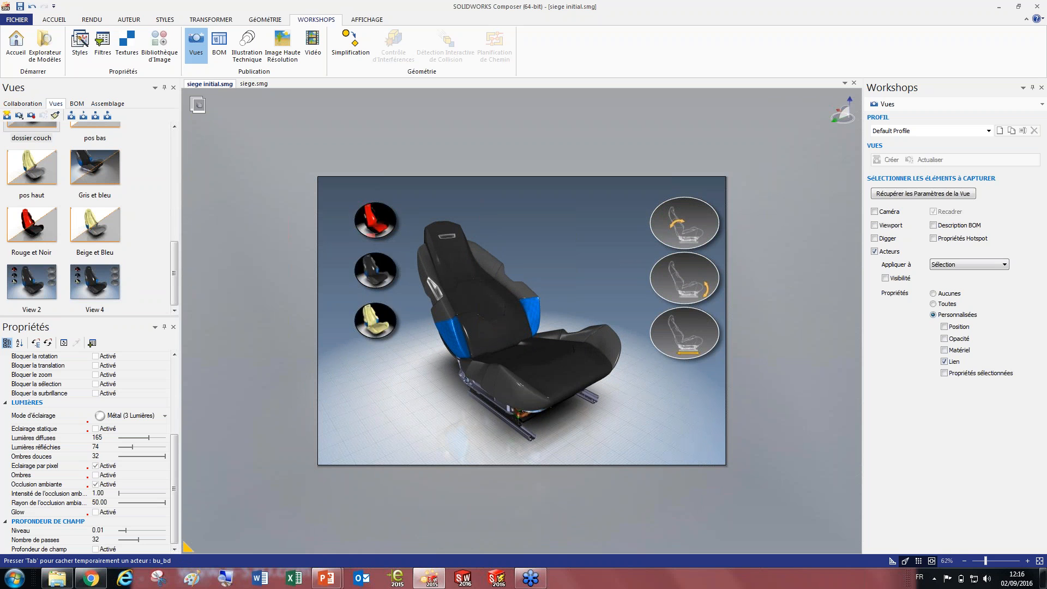
{"action": "scroll", "coordinate": [38, 180], "scroll_direction": "up", "scroll_amount": 2}
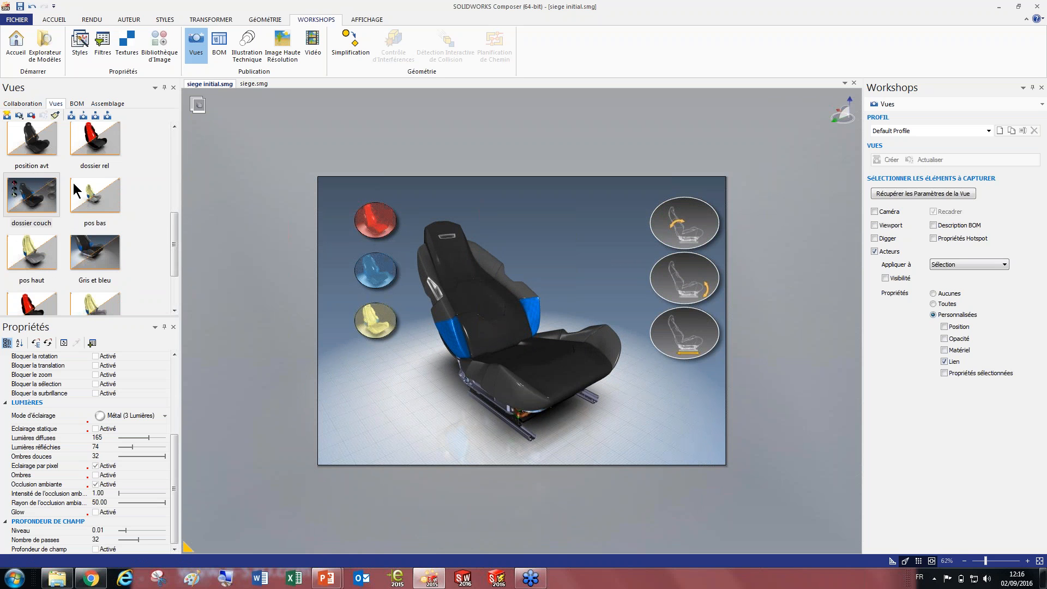
{"action": "scroll", "coordinate": [38, 183], "scroll_direction": "up", "scroll_amount": 2}
{"action": "scroll", "coordinate": [60, 229], "scroll_direction": "down", "scroll_amount": 2}
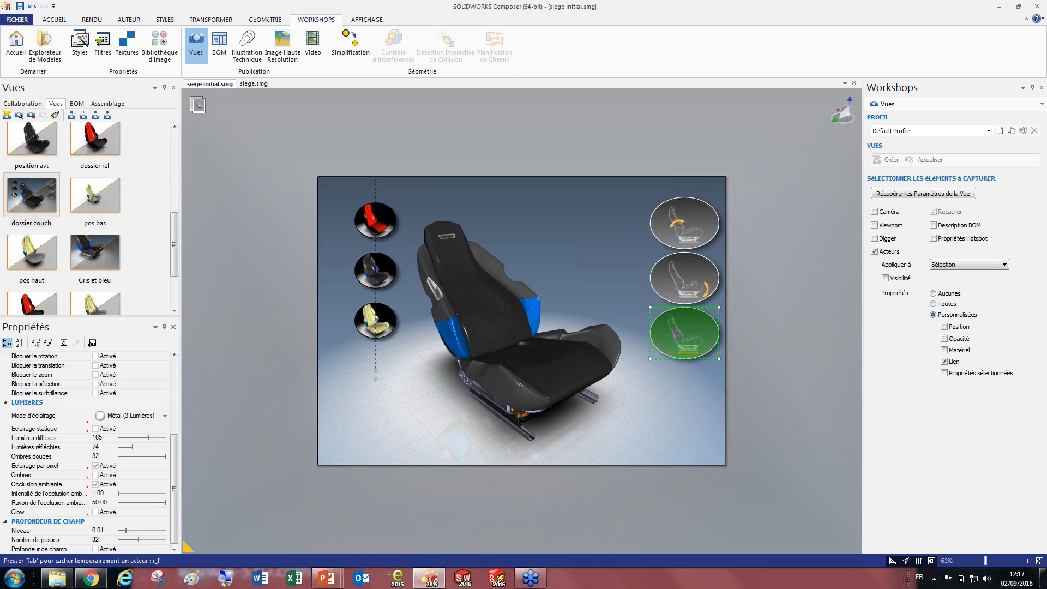
{"action": "left_click", "coordinate": [685, 222]}
{"action": "scroll", "coordinate": [102, 480], "scroll_direction": "down", "scroll_amount": 1}
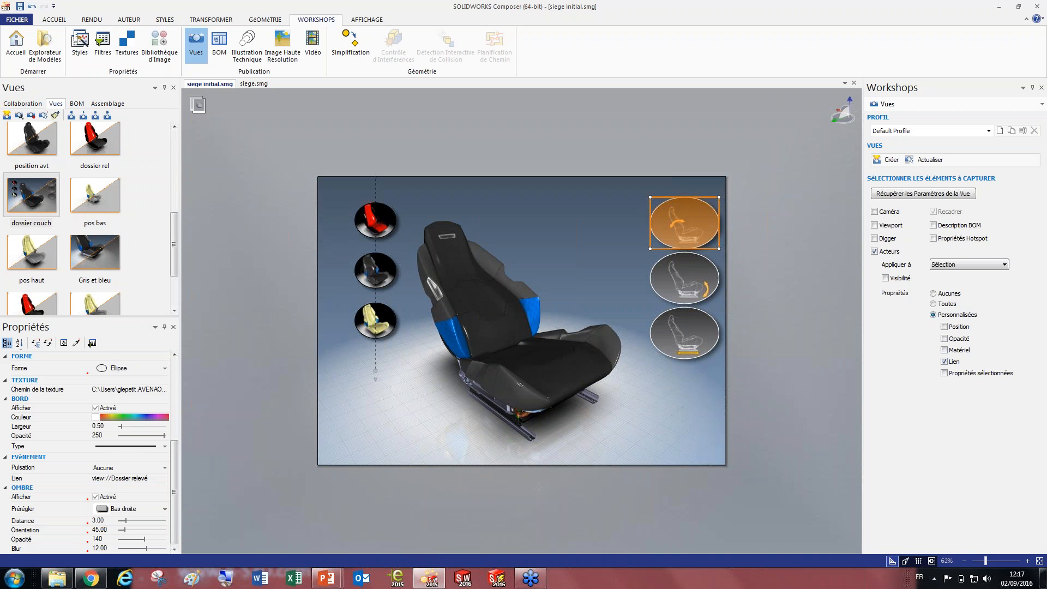
Test the backrest thumbnail's link with Design mode off, and restore the presentation by applying View 4
{"action": "left_click", "coordinate": [895, 562]}
{"action": "left_click", "coordinate": [679, 228]}
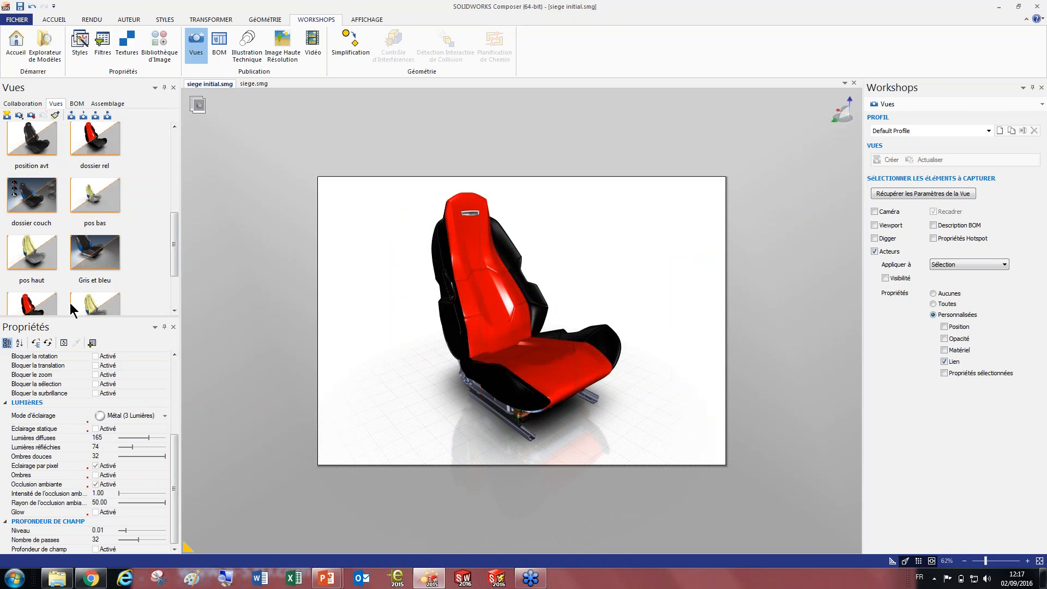
{"action": "scroll", "coordinate": [22, 171], "scroll_direction": "down", "scroll_amount": 2}
{"action": "left_click", "coordinate": [95, 281]}
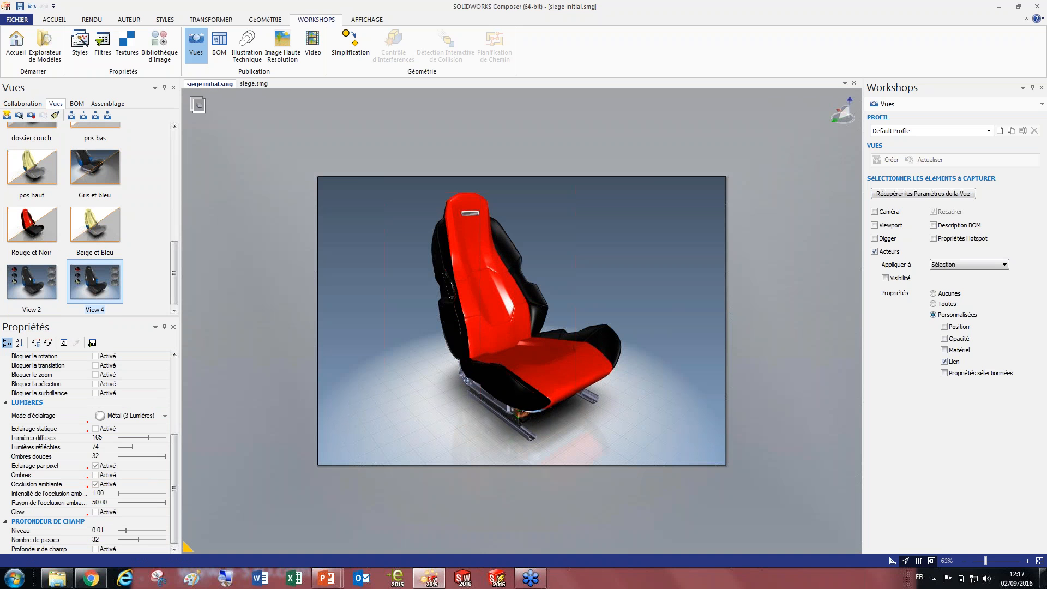
Apply the dossier couch view, set the backrest thumbnail's link to view://dossier rel, and clear the selection
{"action": "scroll", "coordinate": [74, 224], "scroll_direction": "up", "scroll_amount": 2}
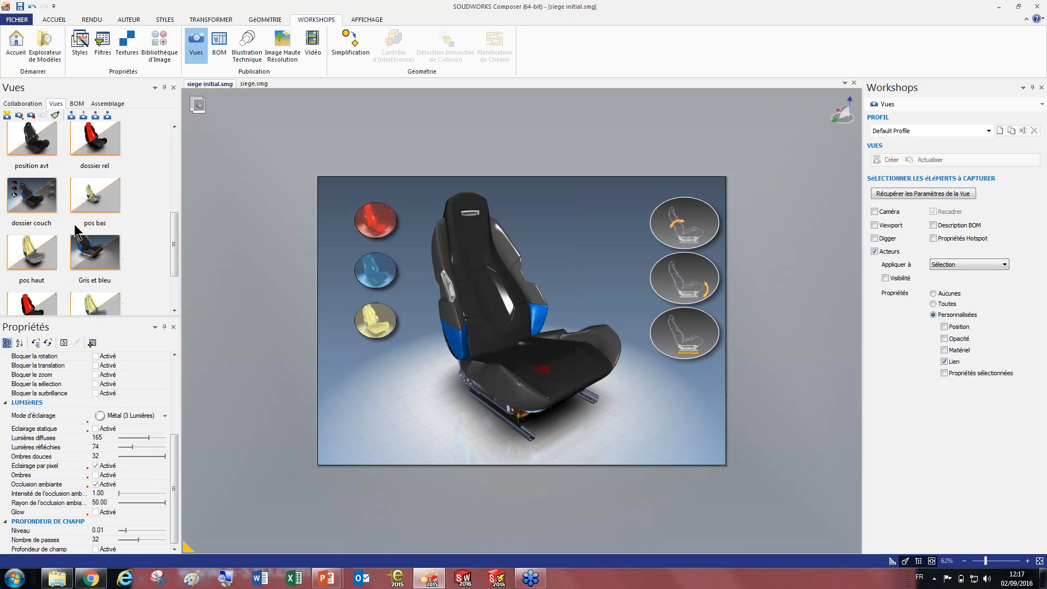
{"action": "left_click", "coordinate": [36, 195]}
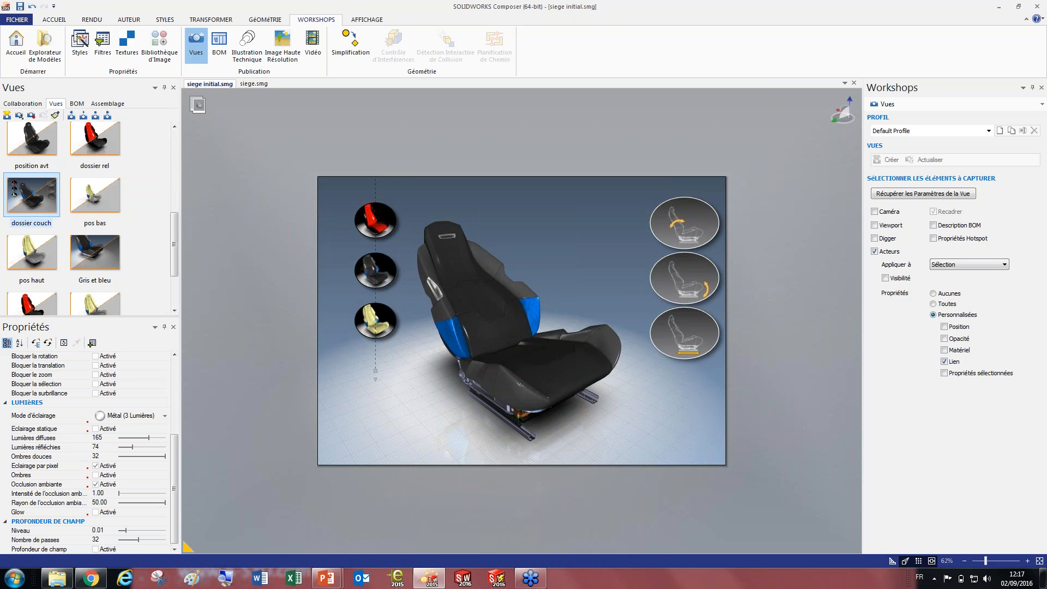
{"action": "left_click", "coordinate": [671, 220]}
{"action": "left_click_drag", "start_coordinate": [174, 479], "coordinate": [174, 488]}
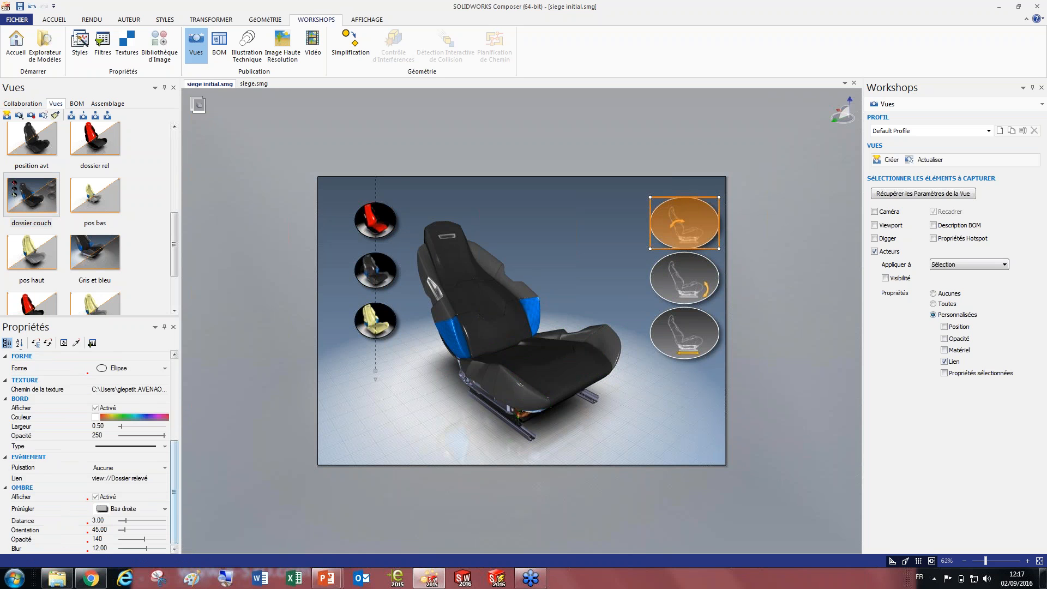
{"action": "left_click", "coordinate": [165, 479]}
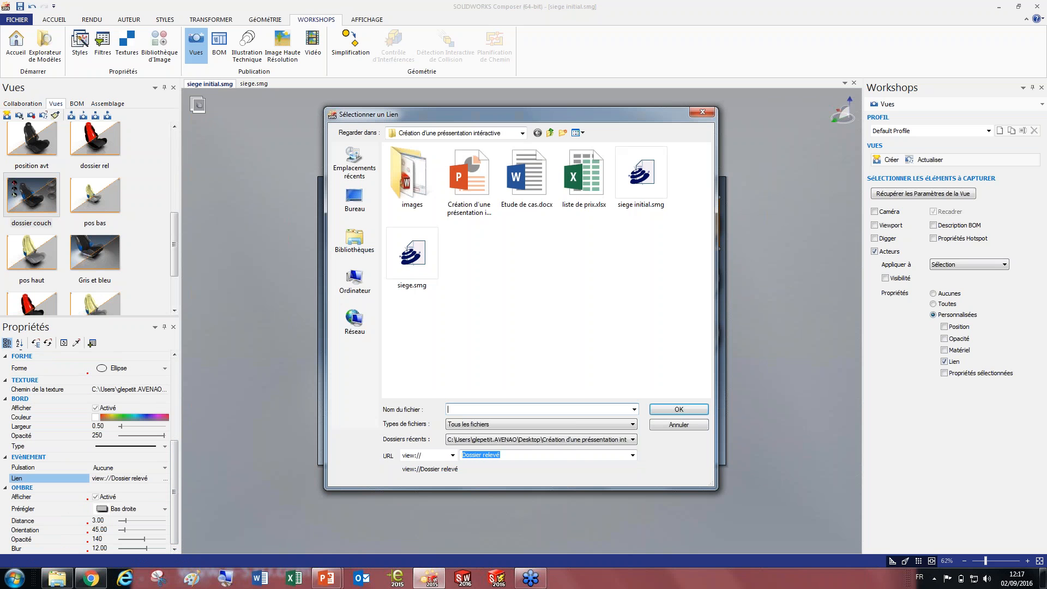
{"action": "left_click", "coordinate": [632, 455]}
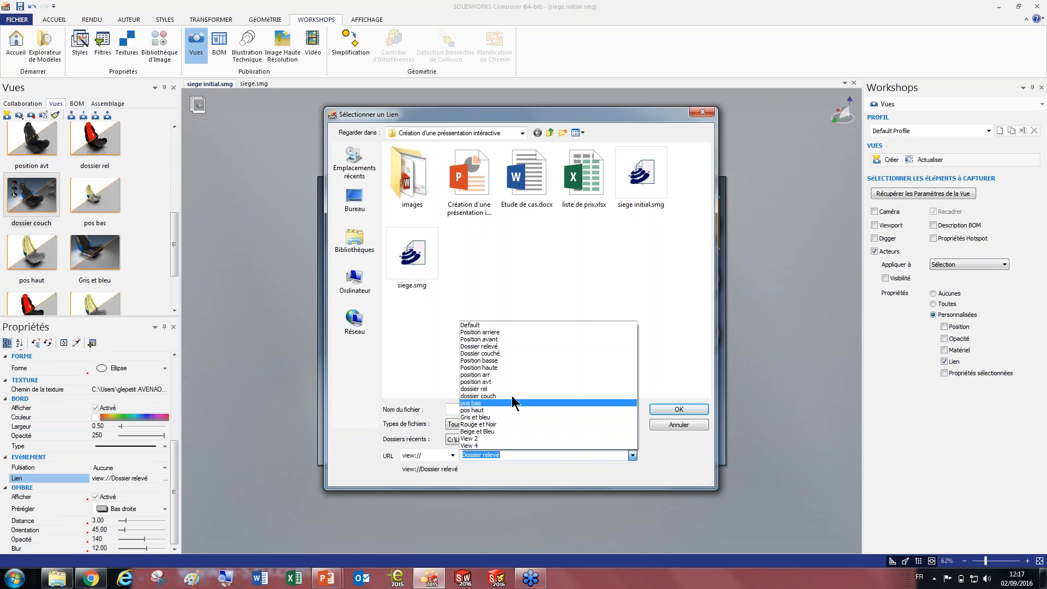
{"action": "left_click", "coordinate": [515, 389]}
{"action": "left_click", "coordinate": [693, 409]}
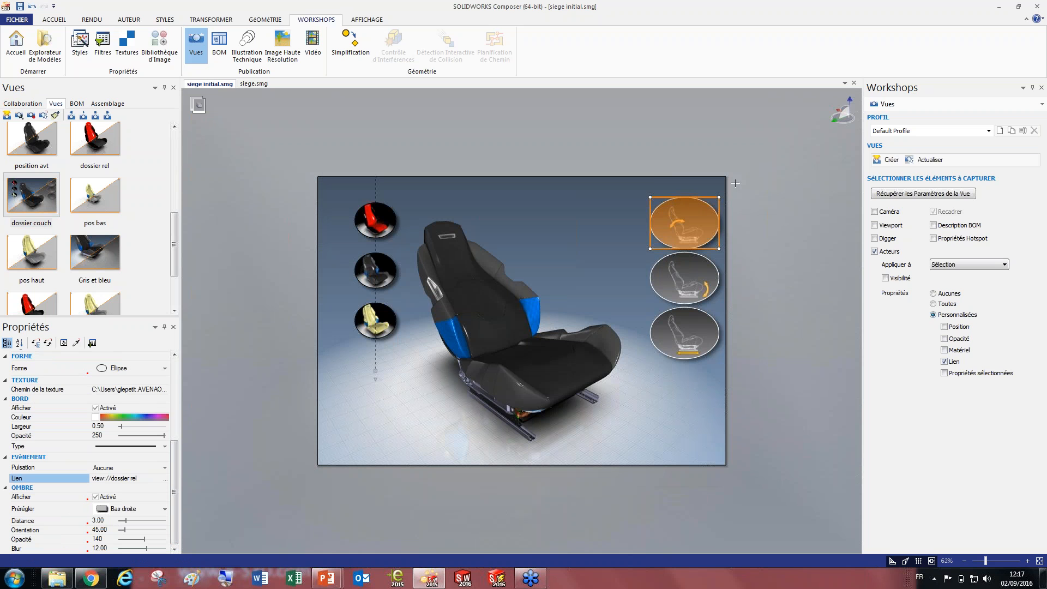
{"action": "left_click", "coordinate": [751, 192]}
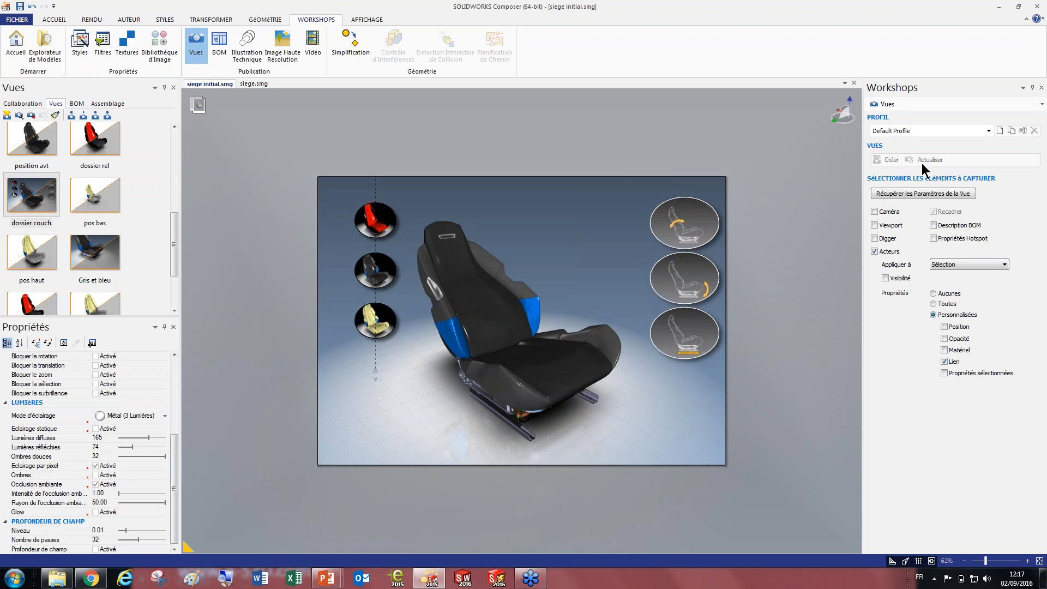
Reapply the dossier couch view and update it with the reselected backrest thumbnail's Lien property
{"action": "left_click", "coordinate": [36, 207]}
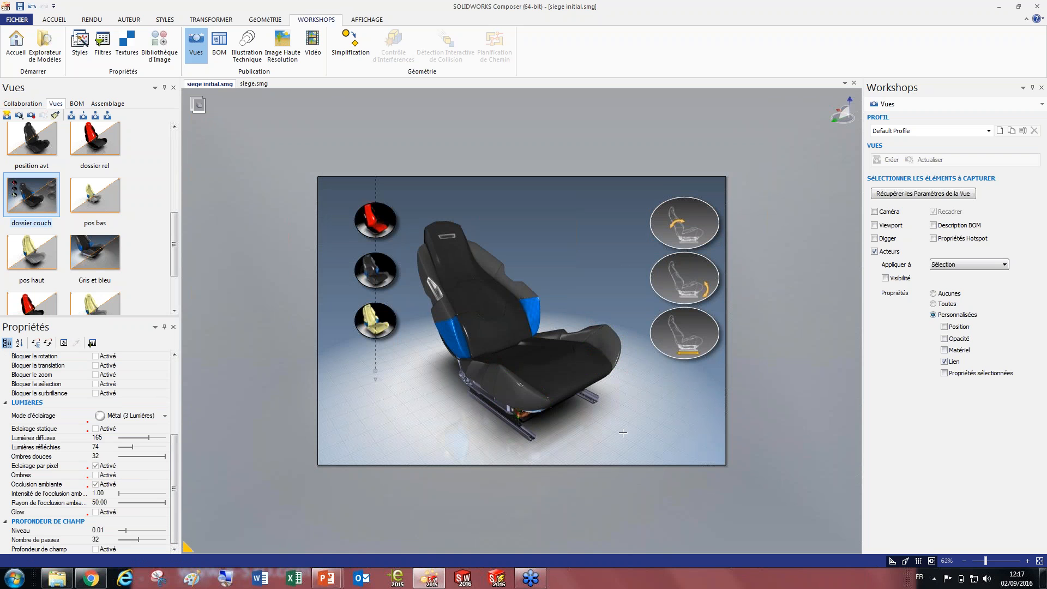
{"action": "left_click", "coordinate": [945, 362]}
{"action": "left_click", "coordinate": [686, 235]}
{"action": "left_click", "coordinate": [686, 236]}
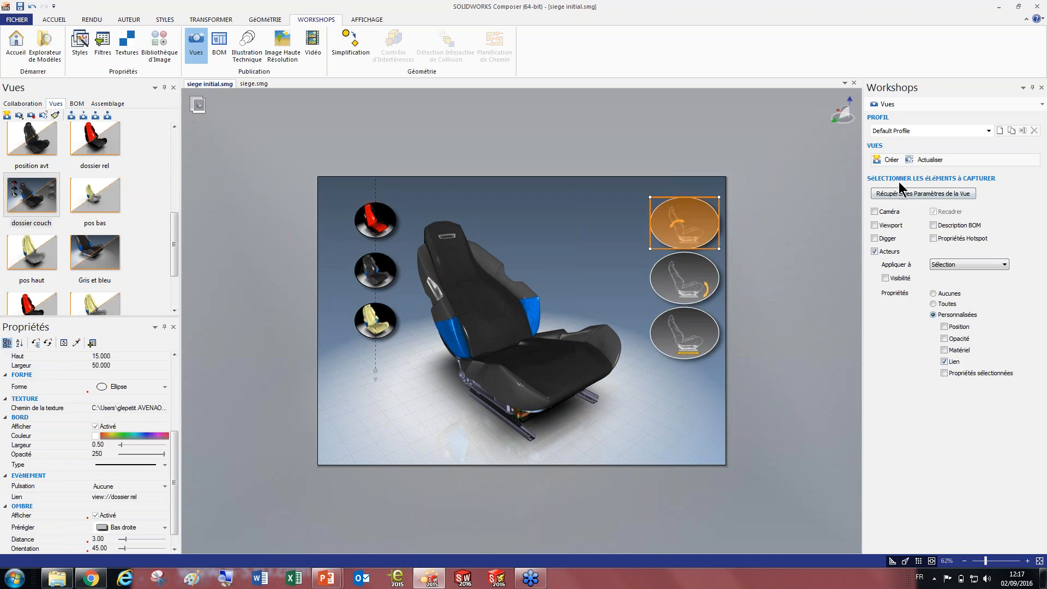
{"action": "left_click", "coordinate": [926, 159]}
Apply the dossier rel view to the scene without saving the modifications to the dossier couch view
{"action": "left_click", "coordinate": [167, 214]}
{"action": "left_click_drag", "start_coordinate": [173, 217], "coordinate": [170, 194]}
{"action": "left_click", "coordinate": [96, 209]}
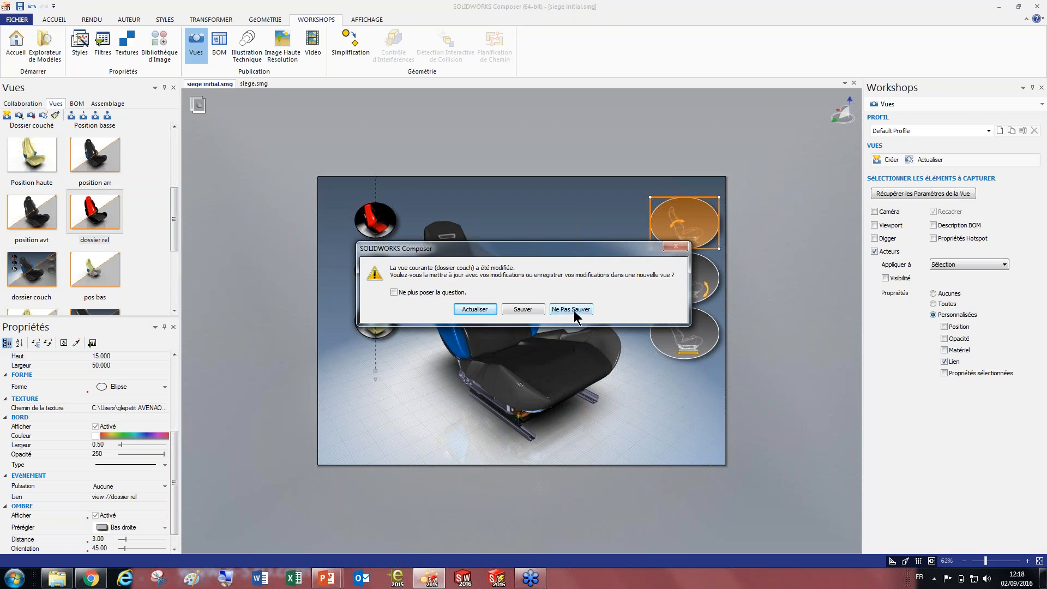
{"action": "left_click", "coordinate": [573, 309]}
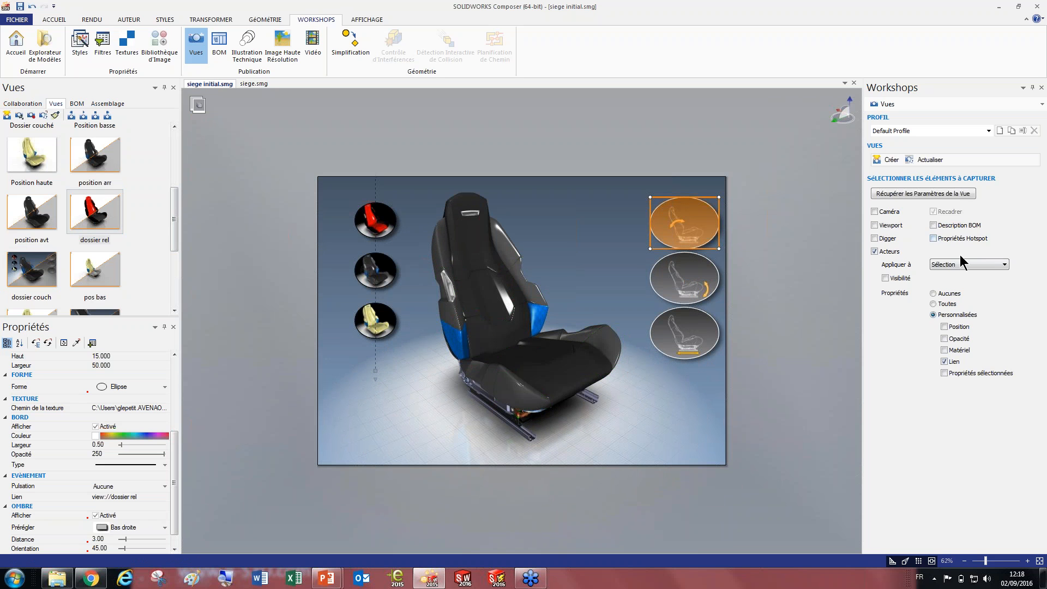
Set the backrest thumbnail's link to view://dossier couch and update the dossier rel view with it
{"action": "left_click", "coordinate": [926, 165]}
{"action": "left_click", "coordinate": [168, 497]}
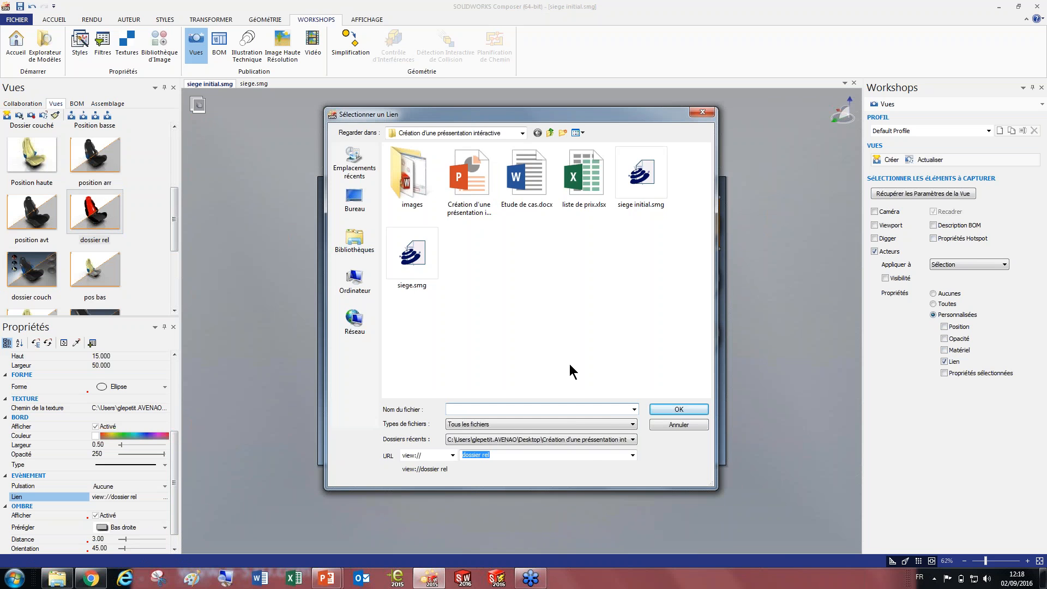
{"action": "left_click", "coordinate": [633, 455]}
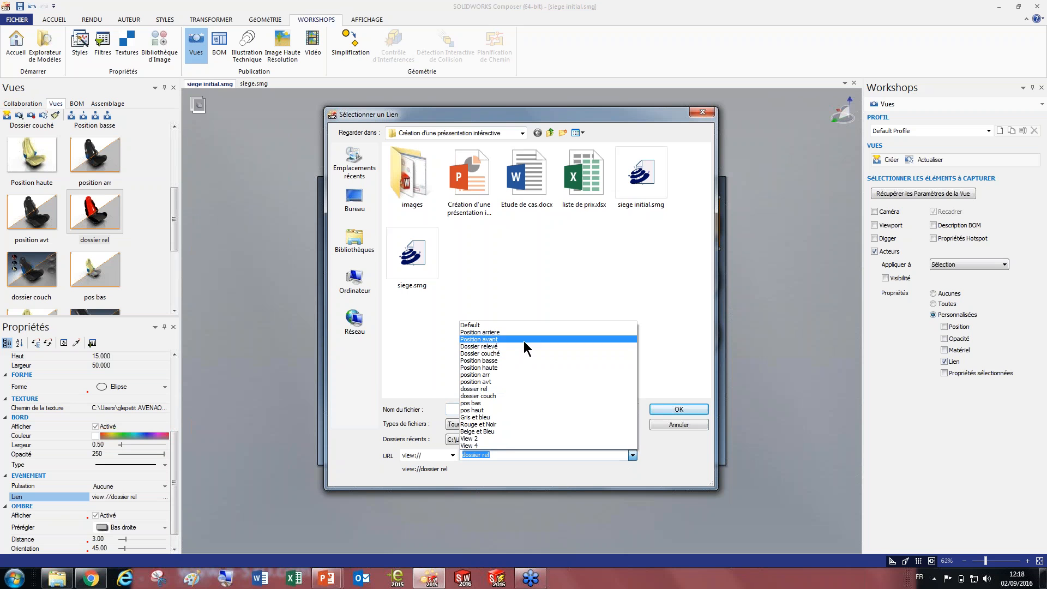
{"action": "left_click", "coordinate": [524, 396]}
{"action": "left_click", "coordinate": [663, 406]}
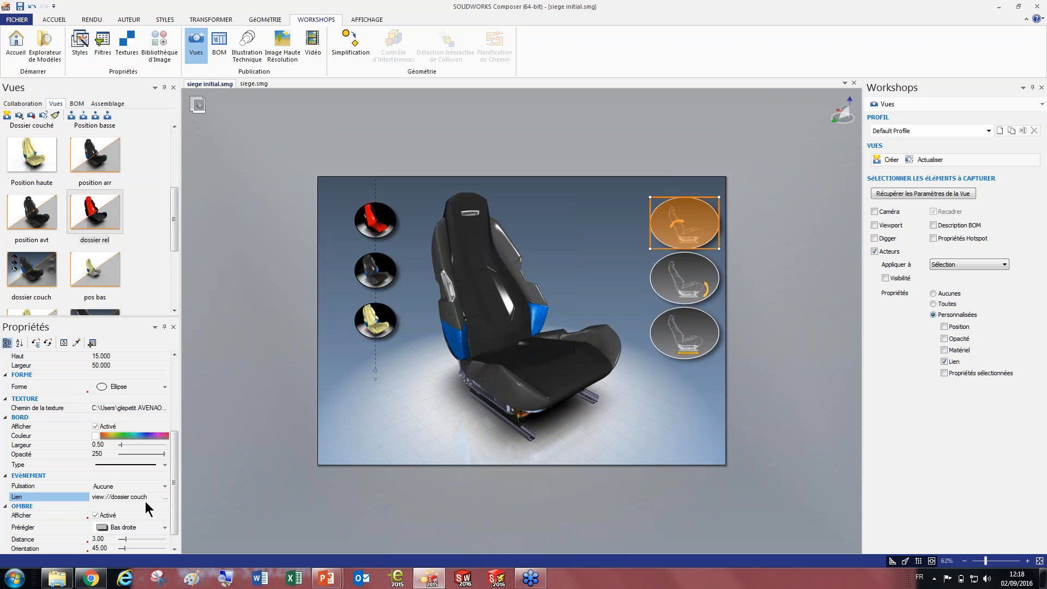
{"action": "left_click", "coordinate": [926, 159]}
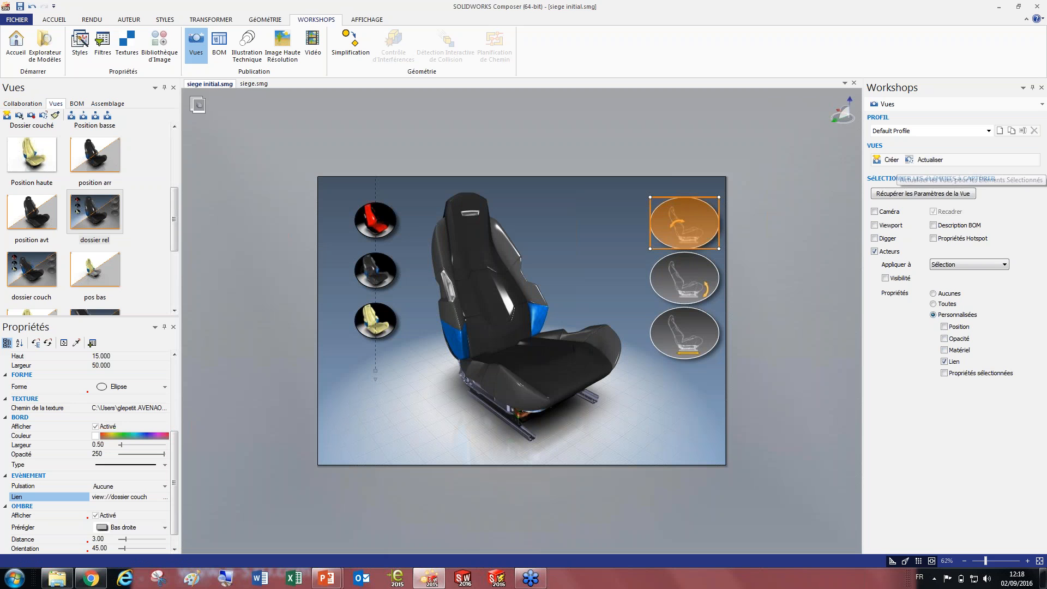
Apply View 4 without saving the dossier rel modifications, test the backrest thumbnail's link, and clear the selection
{"action": "scroll", "coordinate": [173, 250], "scroll_direction": "down", "scroll_amount": 2}
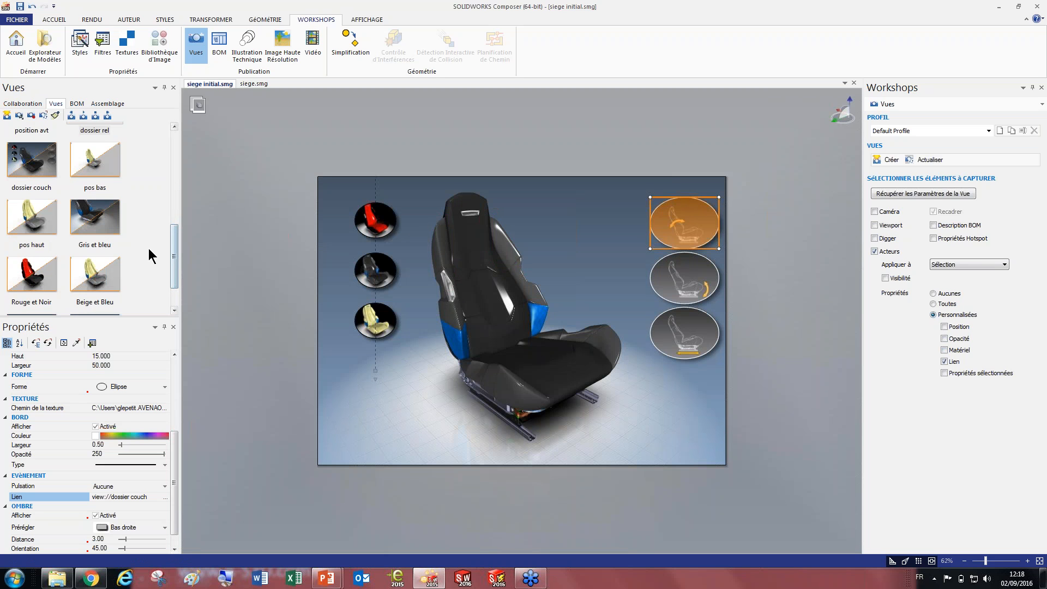
{"action": "left_click", "coordinate": [116, 285]}
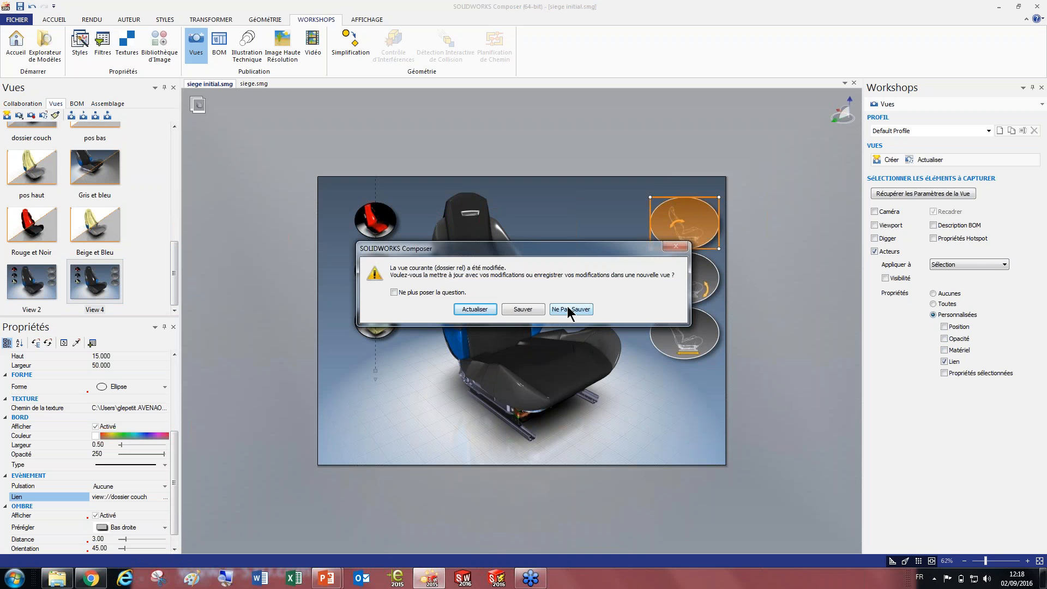
{"action": "left_click", "coordinate": [567, 309]}
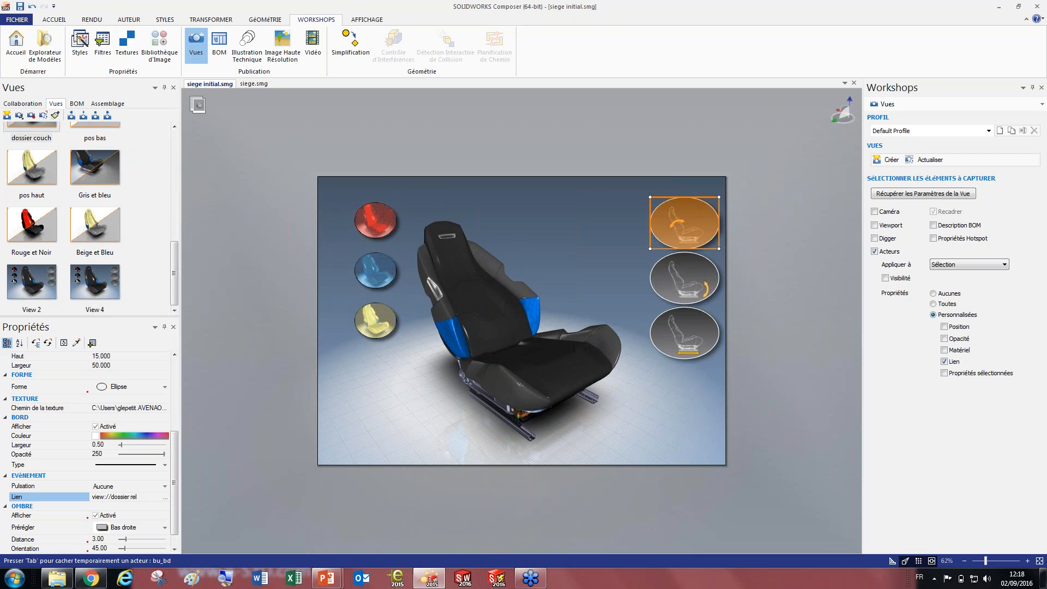
{"action": "left_click", "coordinate": [685, 223]}
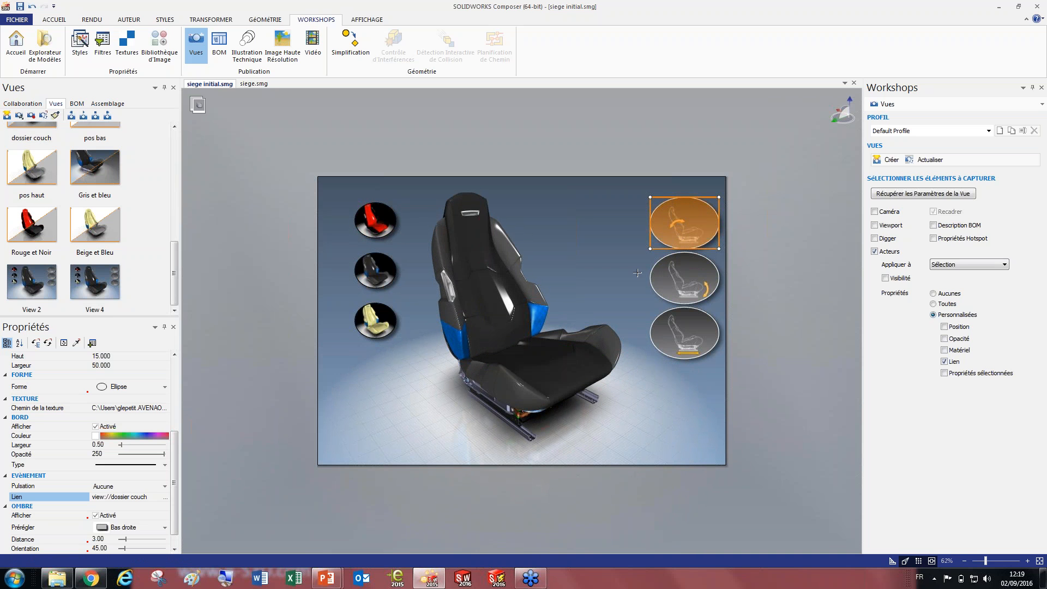
{"action": "left_click", "coordinate": [767, 246]}
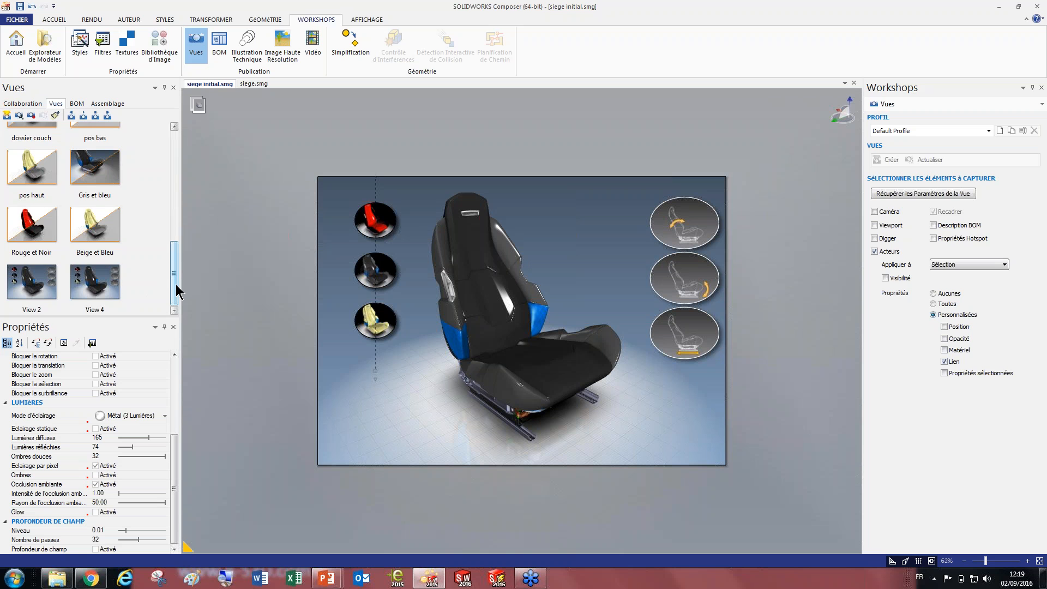
Apply the pos bas view and then the pos haut view to the scene
{"action": "scroll", "coordinate": [175, 279], "scroll_direction": "up", "scroll_amount": 1}
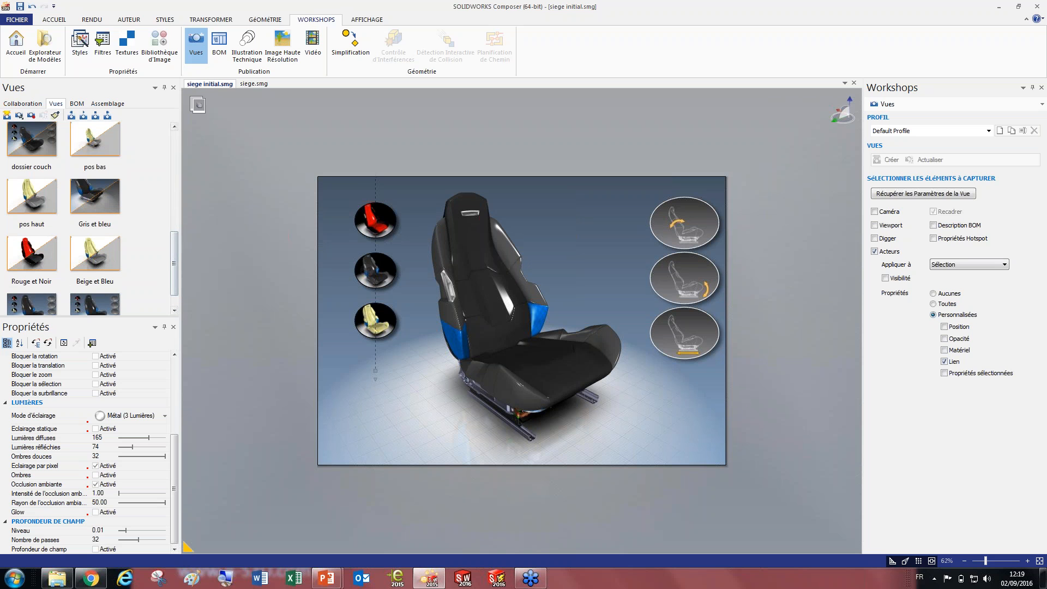
{"action": "left_click_drag", "start_coordinate": [178, 273], "coordinate": [178, 253]}
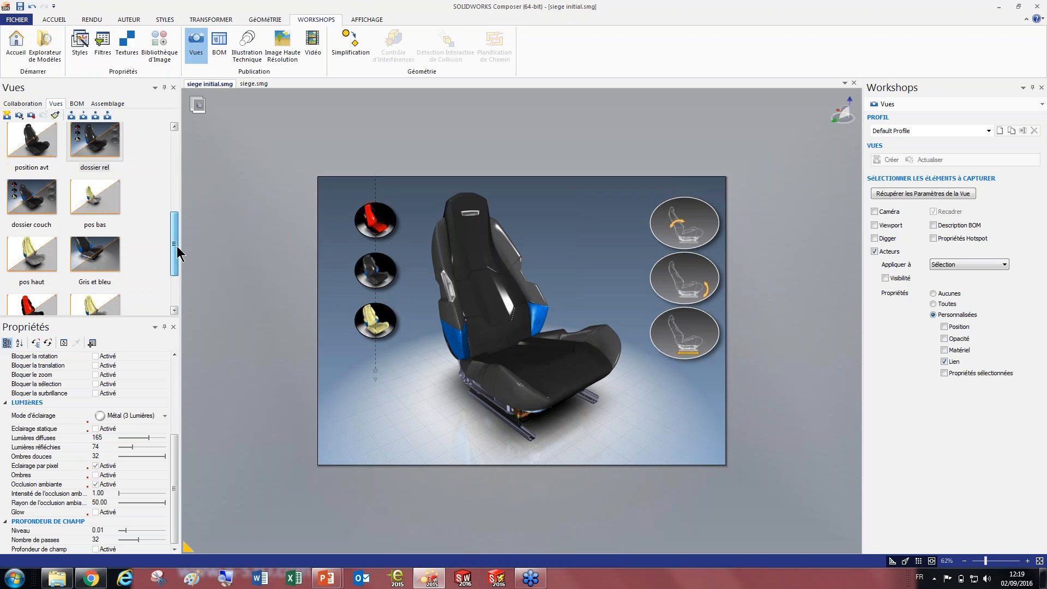
{"action": "left_click", "coordinate": [93, 203]}
{"action": "left_click", "coordinate": [33, 255]}
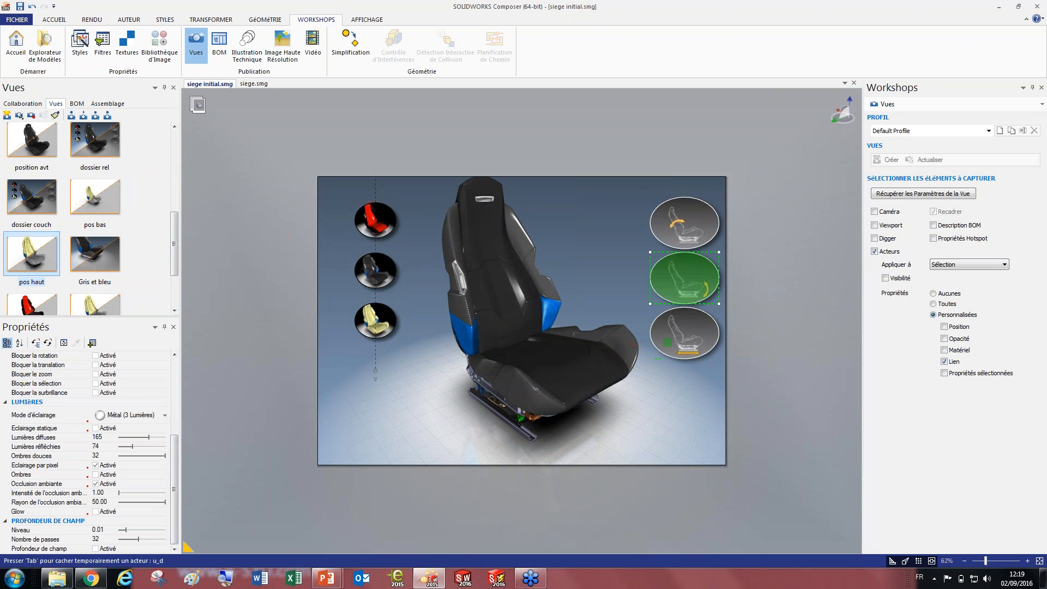
Set the link of the middle seat position thumbnail, which controls the seat height, to view://pos bas
{"action": "left_click", "coordinate": [684, 278]}
{"action": "scroll", "coordinate": [137, 519], "scroll_direction": "down", "scroll_amount": 1}
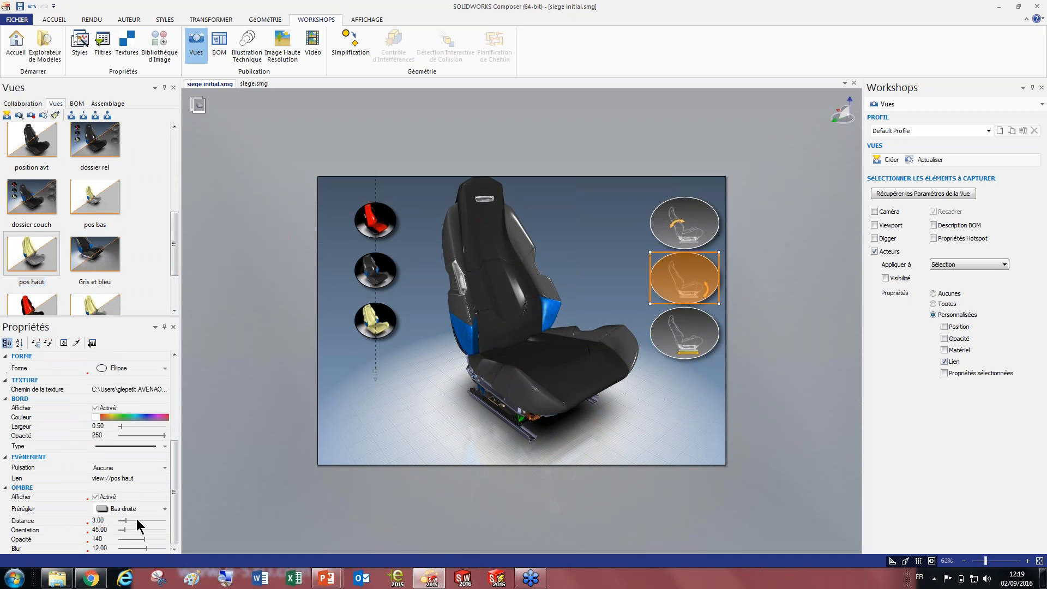
{"action": "left_click", "coordinate": [161, 478]}
{"action": "left_click", "coordinate": [165, 478]}
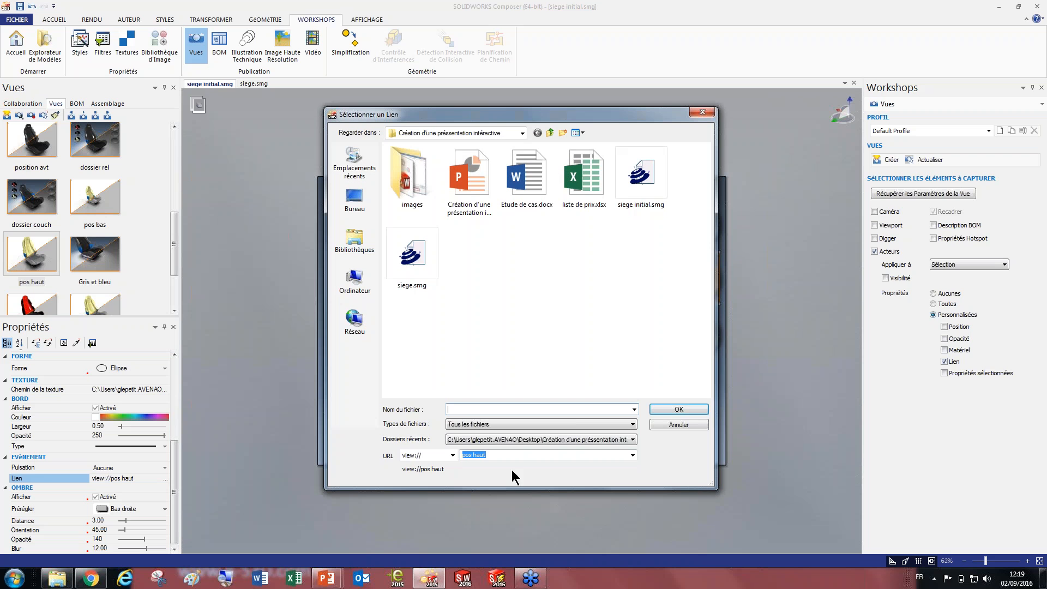
{"action": "left_click", "coordinate": [633, 455]}
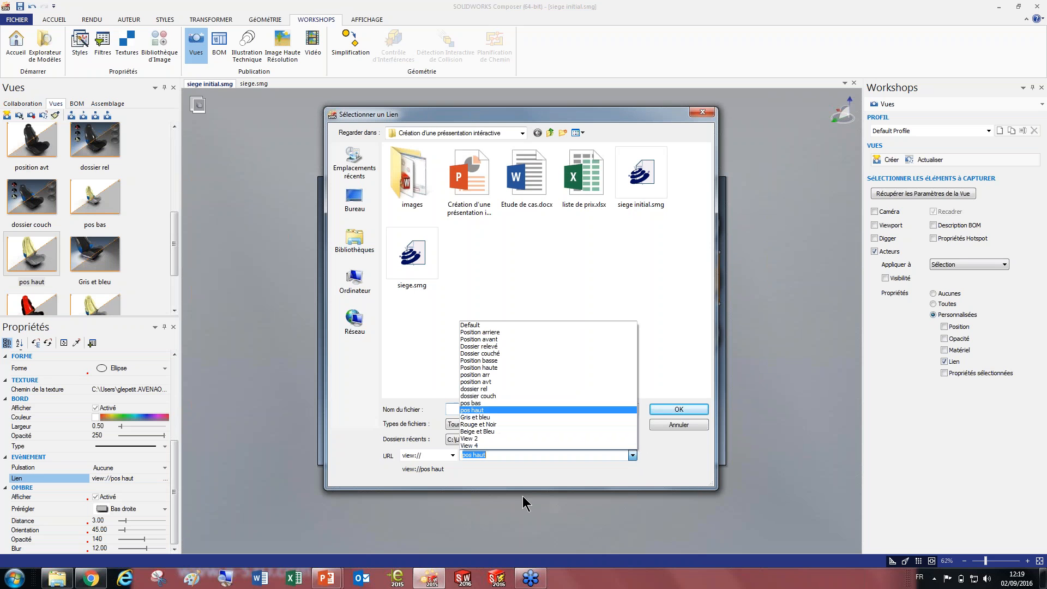
{"action": "left_click", "coordinate": [492, 403]}
{"action": "left_click", "coordinate": [672, 410]}
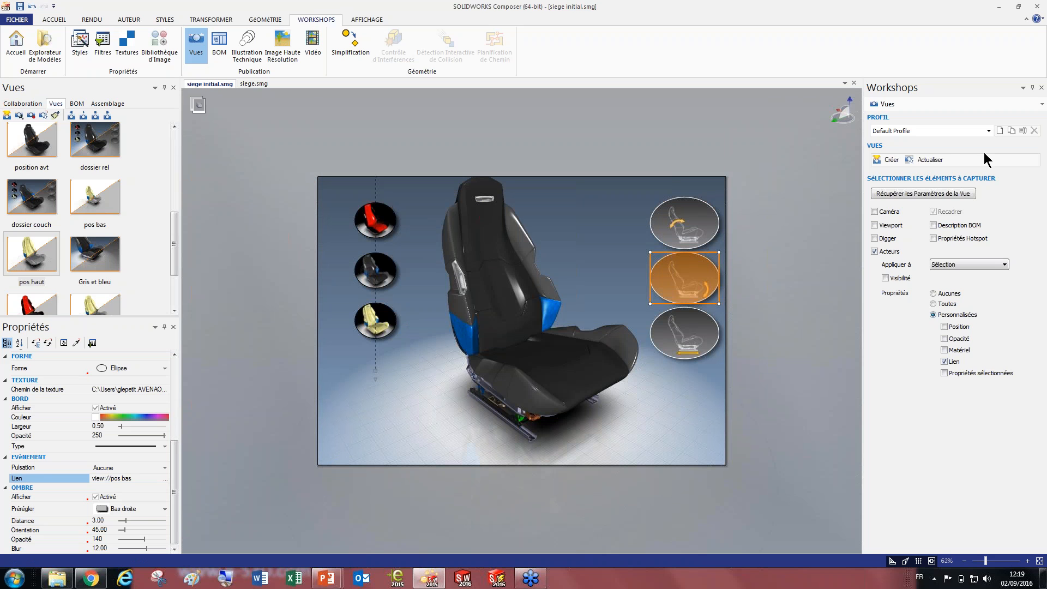
Update the pos haut view with the selected seat height thumbnail's Lien property
{"action": "left_click", "coordinate": [925, 160]}
{"action": "left_click", "coordinate": [101, 203]}
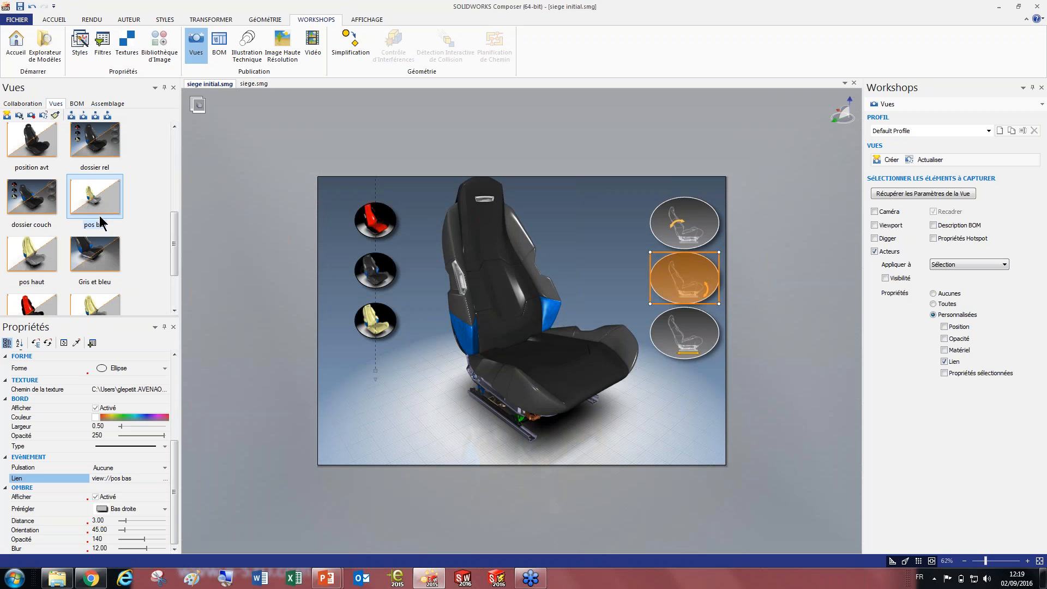
{"action": "left_click", "coordinate": [46, 244]}
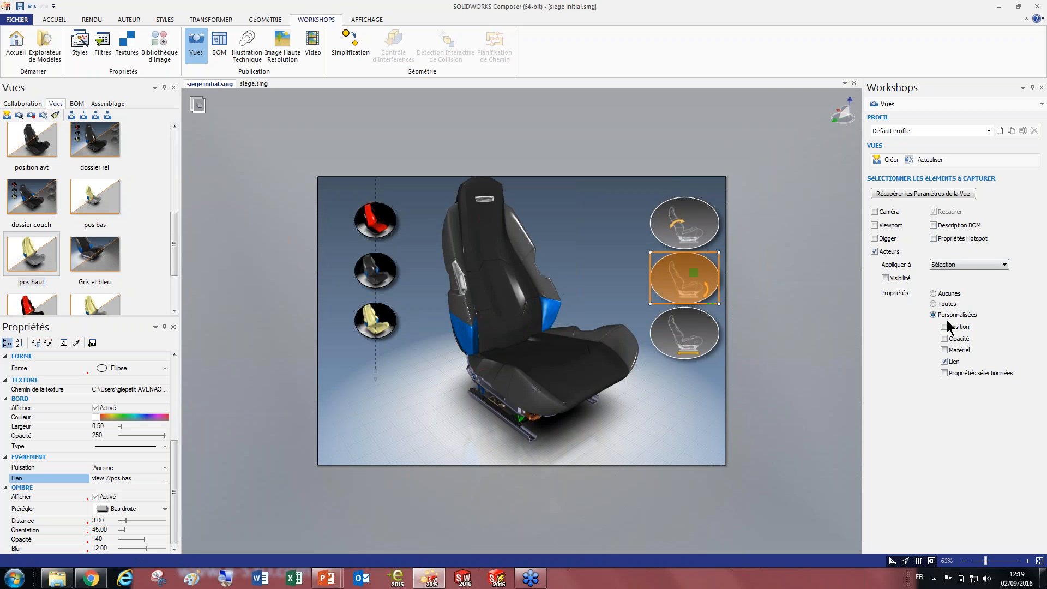
{"action": "left_click", "coordinate": [946, 362]}
{"action": "left_click", "coordinate": [919, 160]}
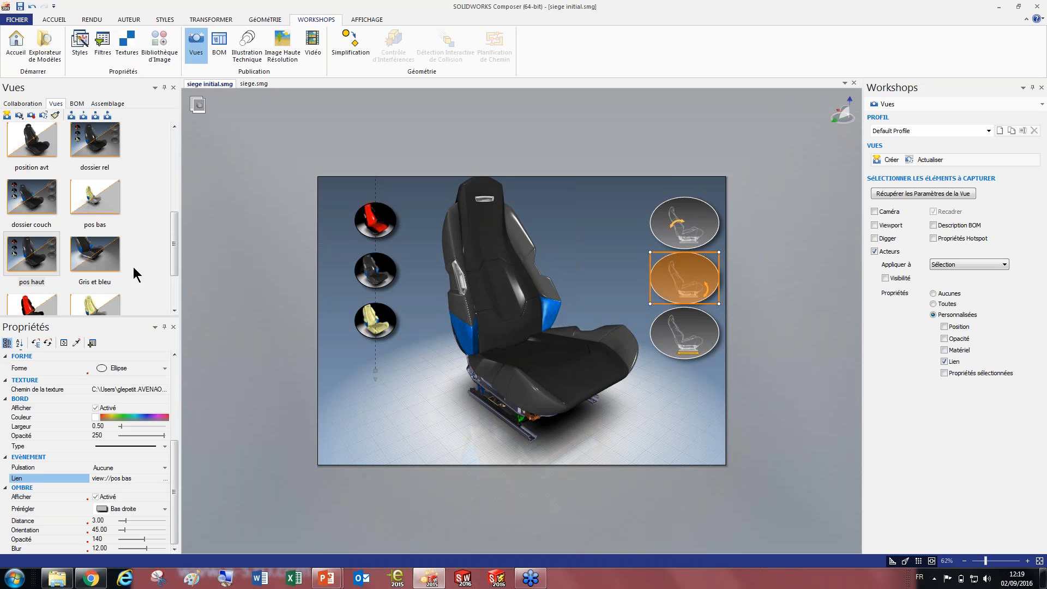
Apply the pos bas view to the scene without saving the modifications to the pos haut view
{"action": "left_click", "coordinate": [96, 207]}
{"action": "left_click_drag", "start_coordinate": [94, 201], "coordinate": [435, 286]}
{"action": "left_click", "coordinate": [587, 309]}
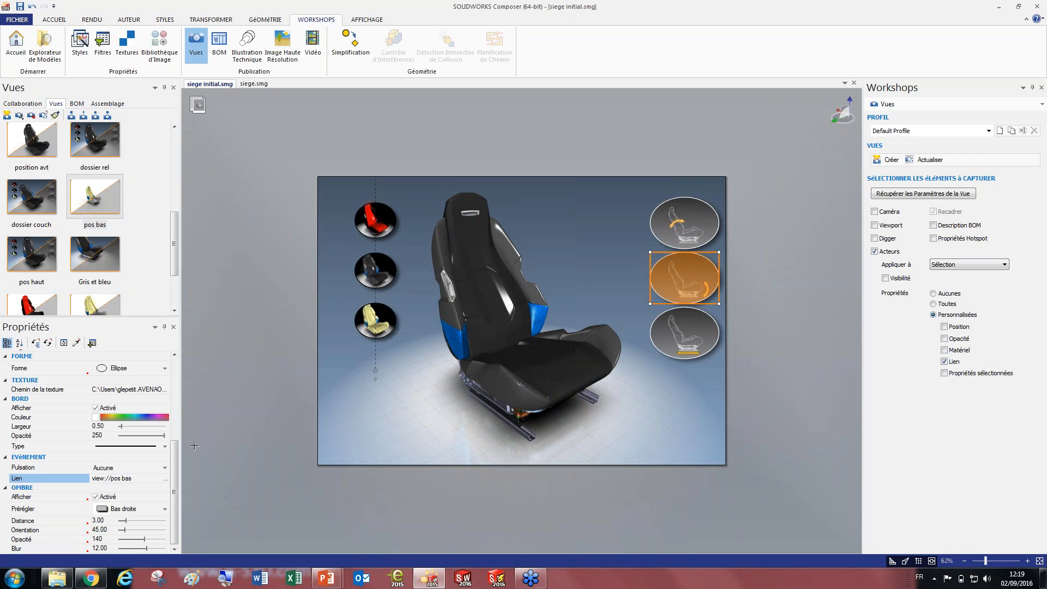
Set the selected seat height thumbnail's link to view://pos haut and update the pos bas view with its Lien property
{"action": "left_click", "coordinate": [165, 478]}
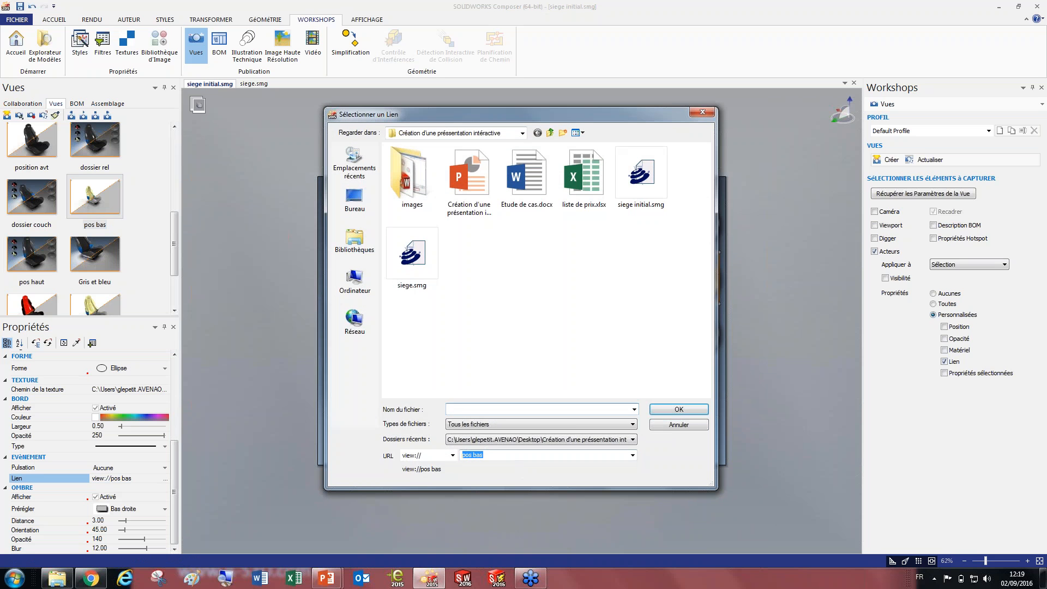
{"action": "left_click", "coordinate": [521, 457]}
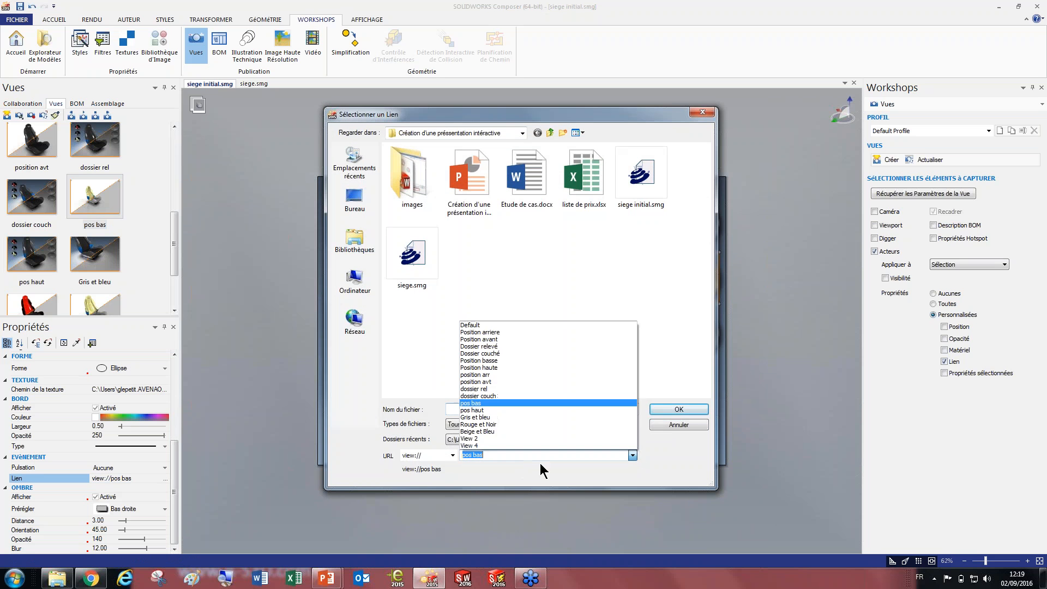
{"action": "left_click", "coordinate": [508, 409]}
{"action": "left_click", "coordinate": [668, 409]}
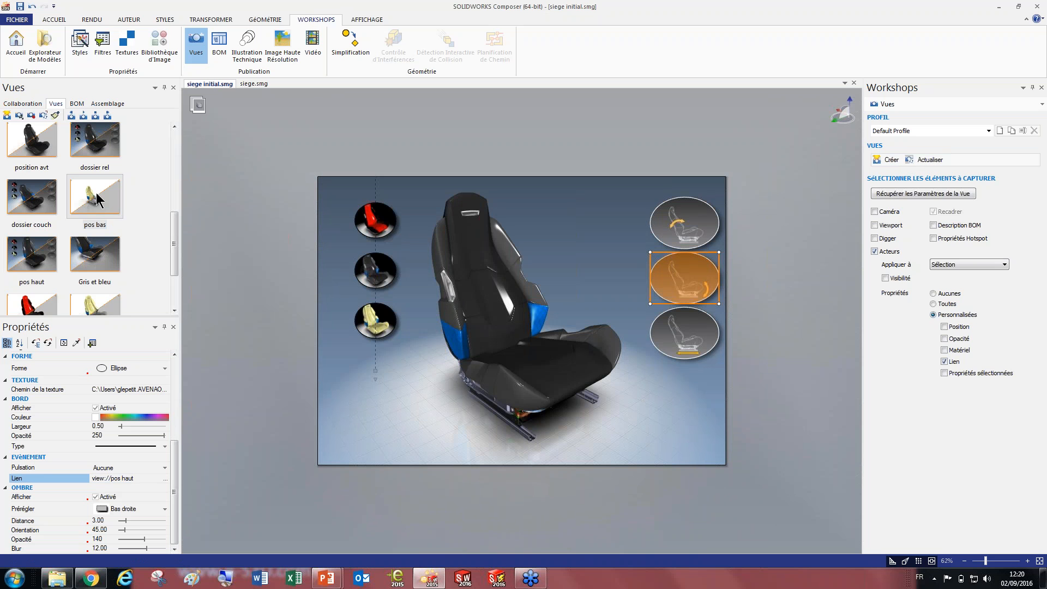
{"action": "left_click", "coordinate": [925, 159]}
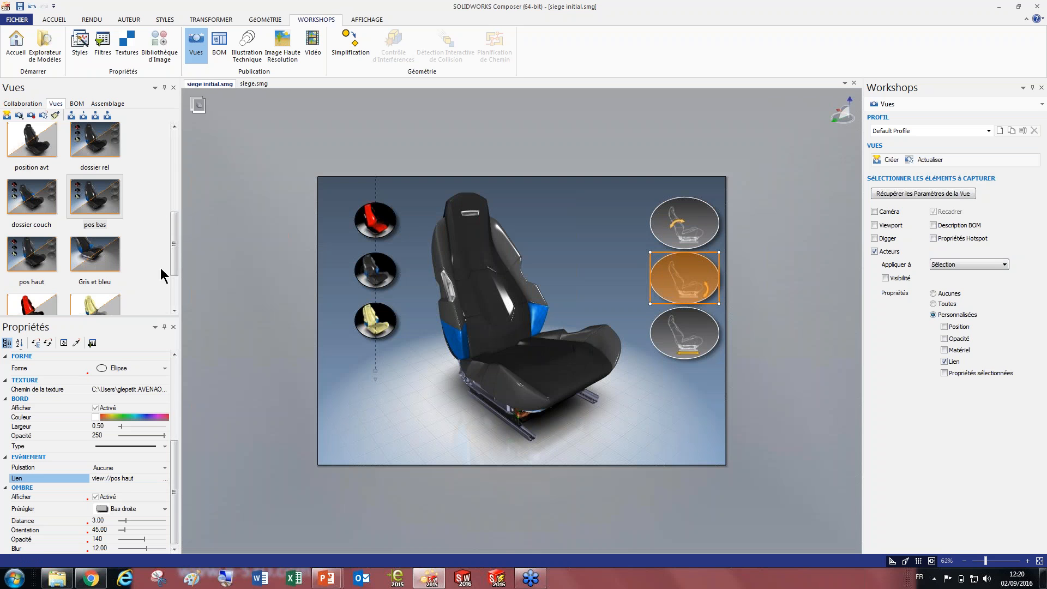
Apply the position arr view without saving the modifications to pos bas, and bring up the position avt view
{"action": "left_click_drag", "start_coordinate": [175, 253], "coordinate": [176, 297]}
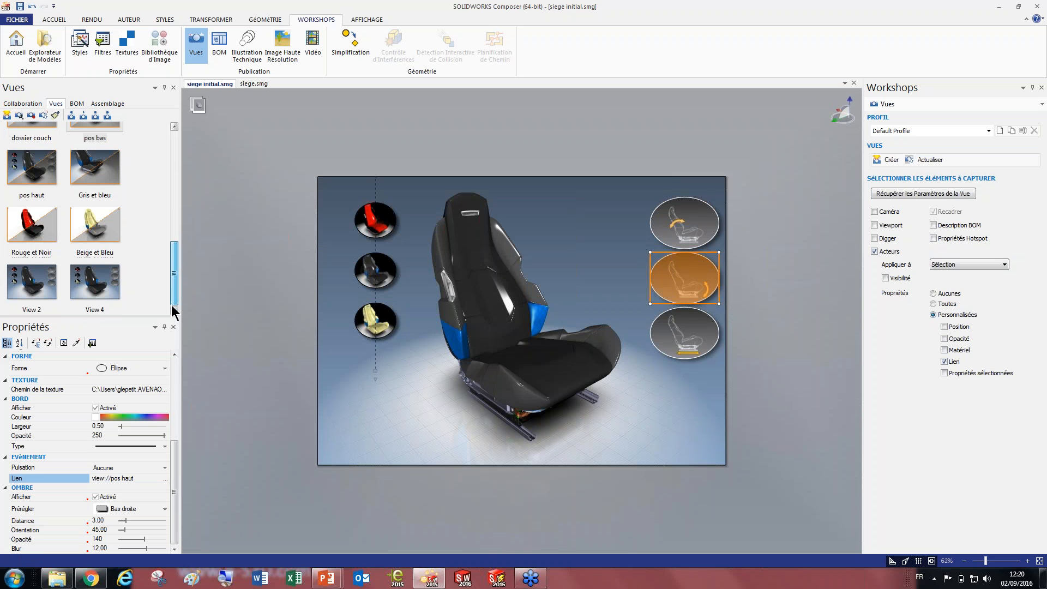
{"action": "left_click_drag", "start_coordinate": [176, 297], "coordinate": [186, 230]}
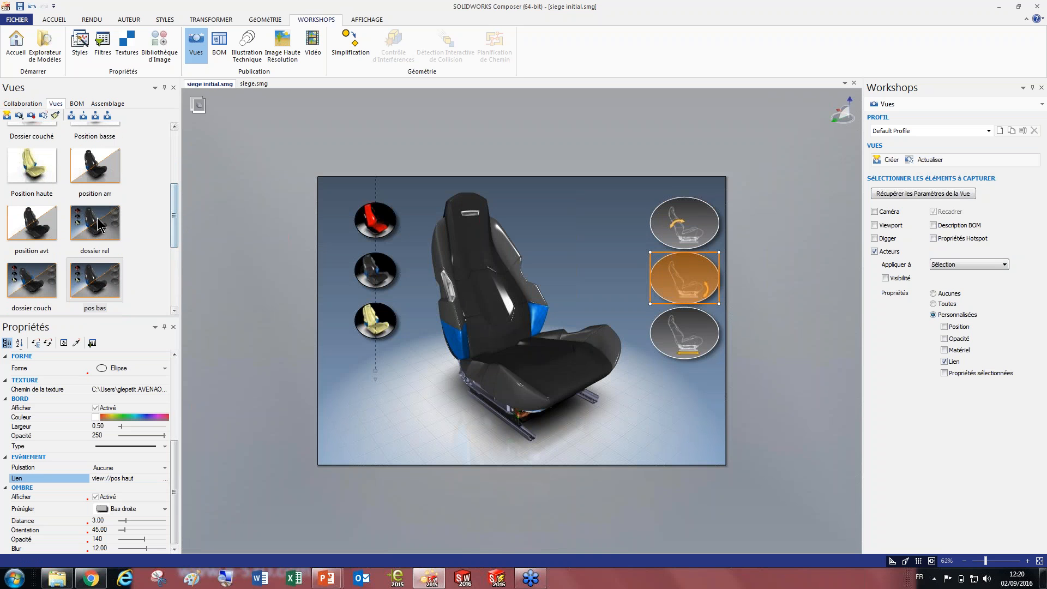
{"action": "left_click_drag", "start_coordinate": [73, 177], "coordinate": [397, 348]}
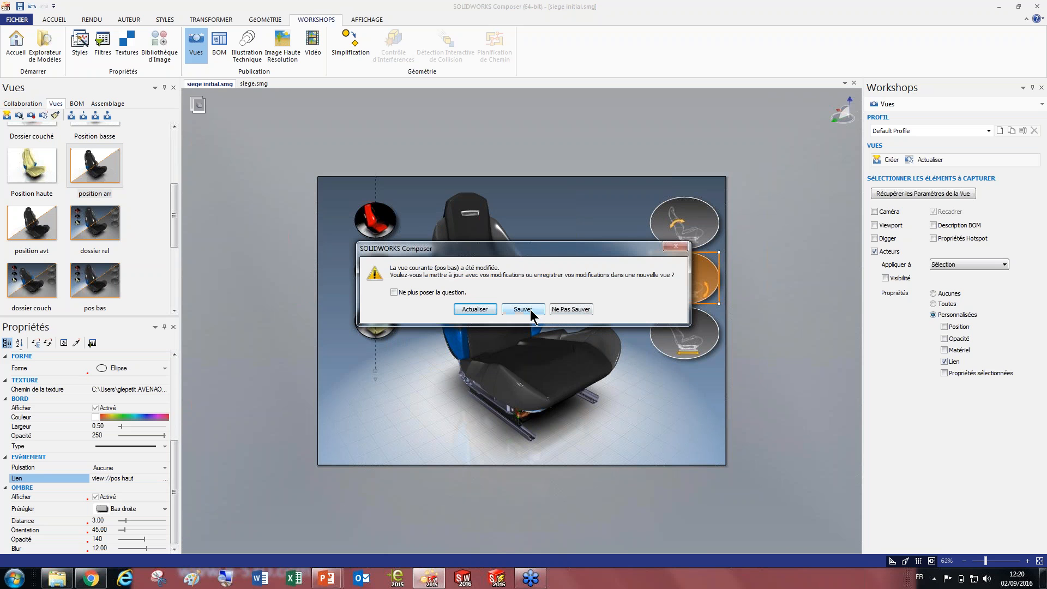
{"action": "left_click", "coordinate": [567, 309]}
{"action": "scroll", "coordinate": [112, 219], "scroll_direction": "up", "scroll_amount": 3}
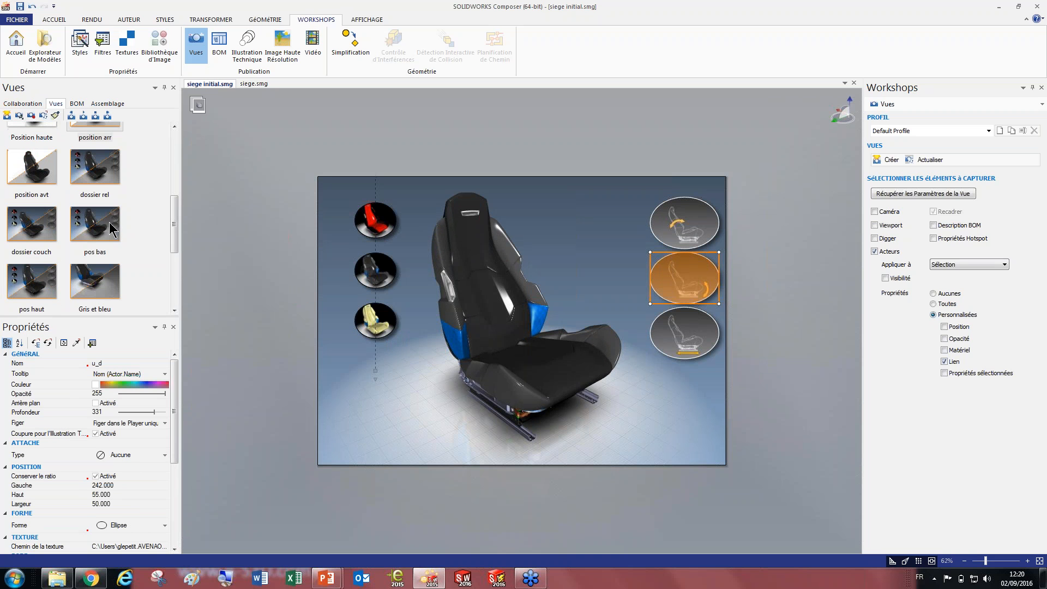
{"action": "left_click", "coordinate": [31, 169]}
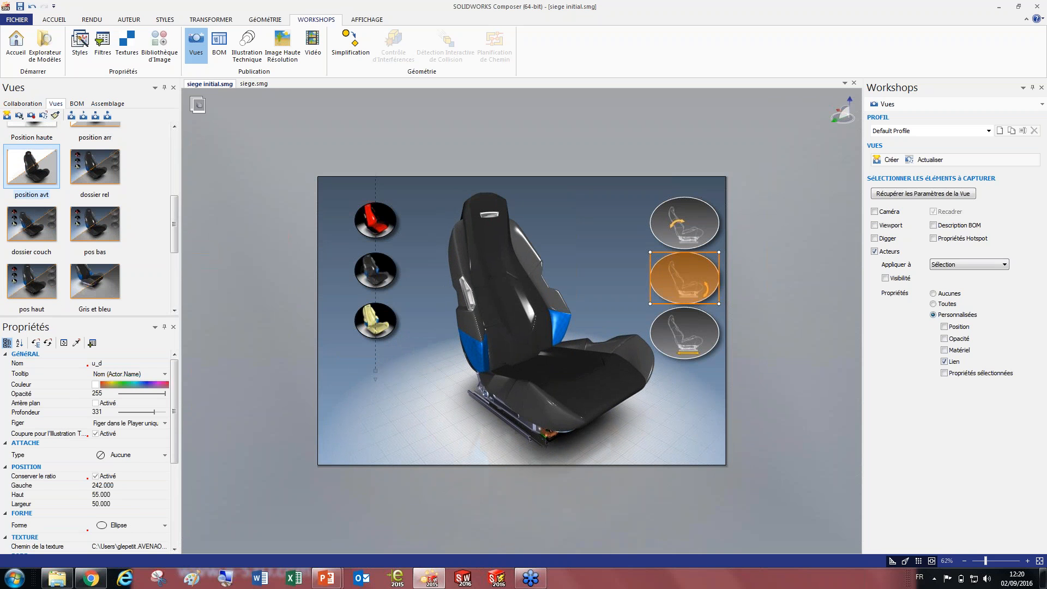
Set the link of the lowest seat position thumbnail to view://position arr and update the position avt view with it
{"action": "scroll", "coordinate": [135, 505], "scroll_direction": "down", "scroll_amount": 3}
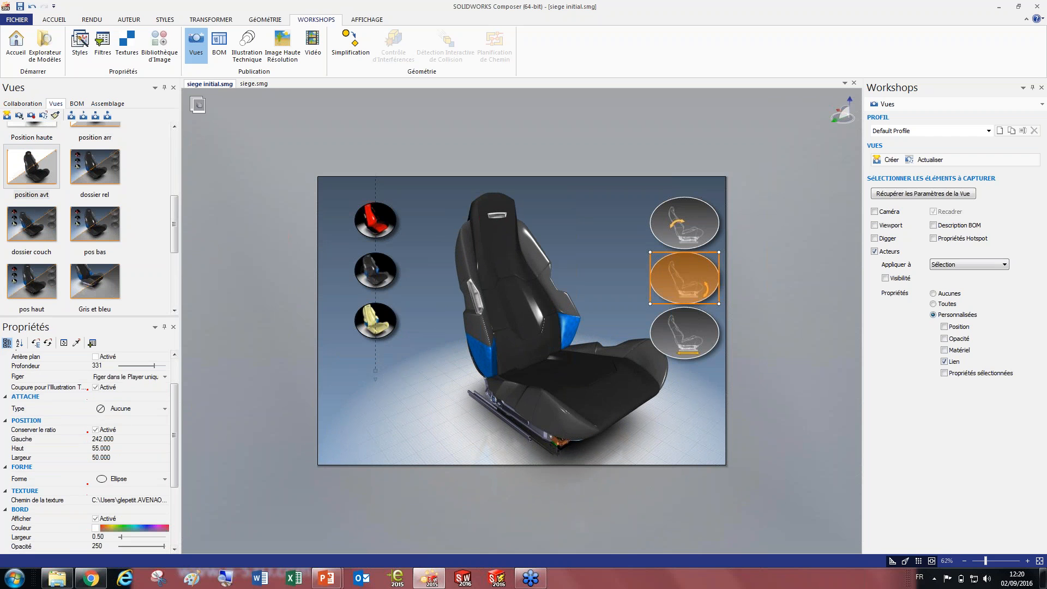
{"action": "left_click", "coordinate": [685, 332]}
{"action": "scroll", "coordinate": [155, 512], "scroll_direction": "down", "scroll_amount": 6}
{"action": "left_click", "coordinate": [165, 477]}
{"action": "left_click", "coordinate": [632, 456]}
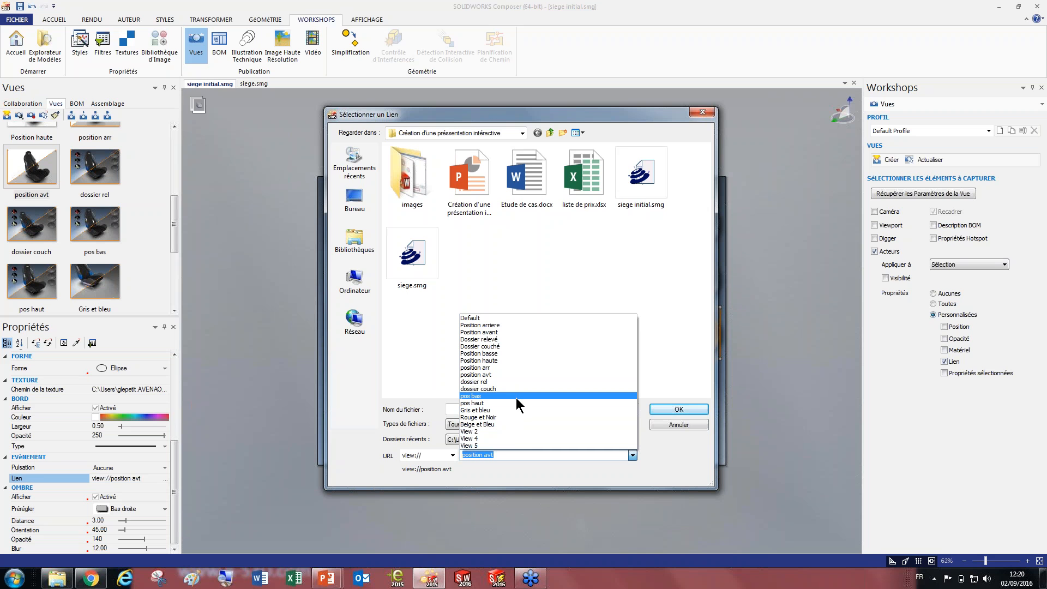
{"action": "left_click", "coordinate": [505, 369]}
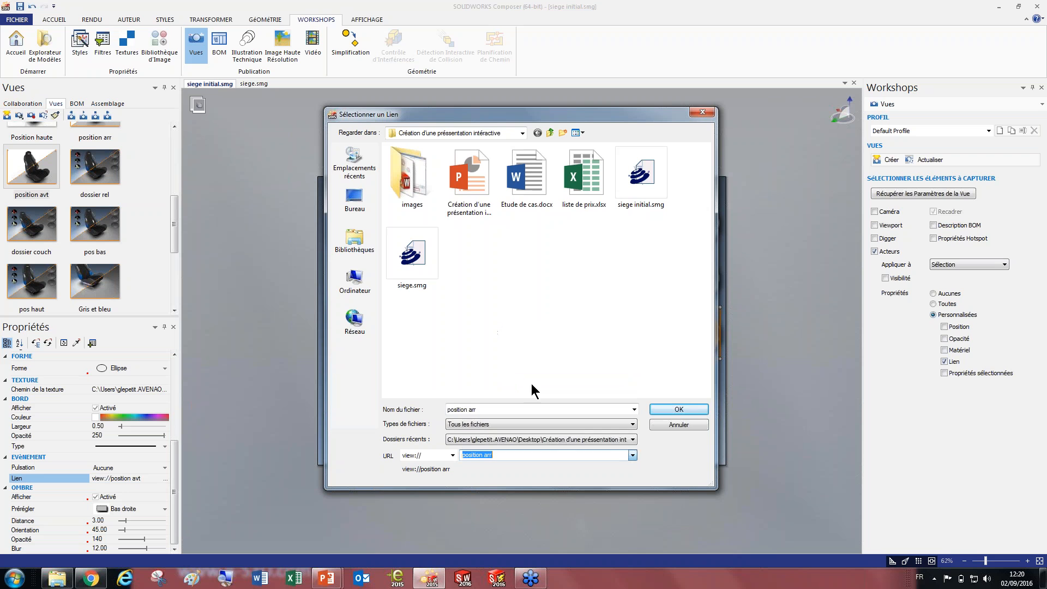
{"action": "left_click", "coordinate": [680, 409]}
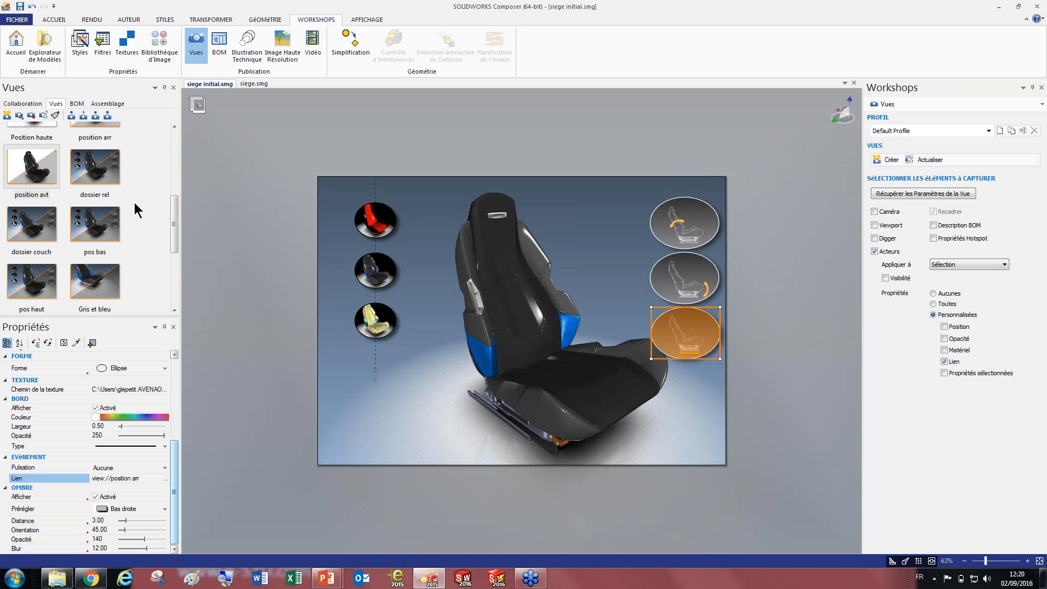
{"action": "left_click", "coordinate": [43, 171]}
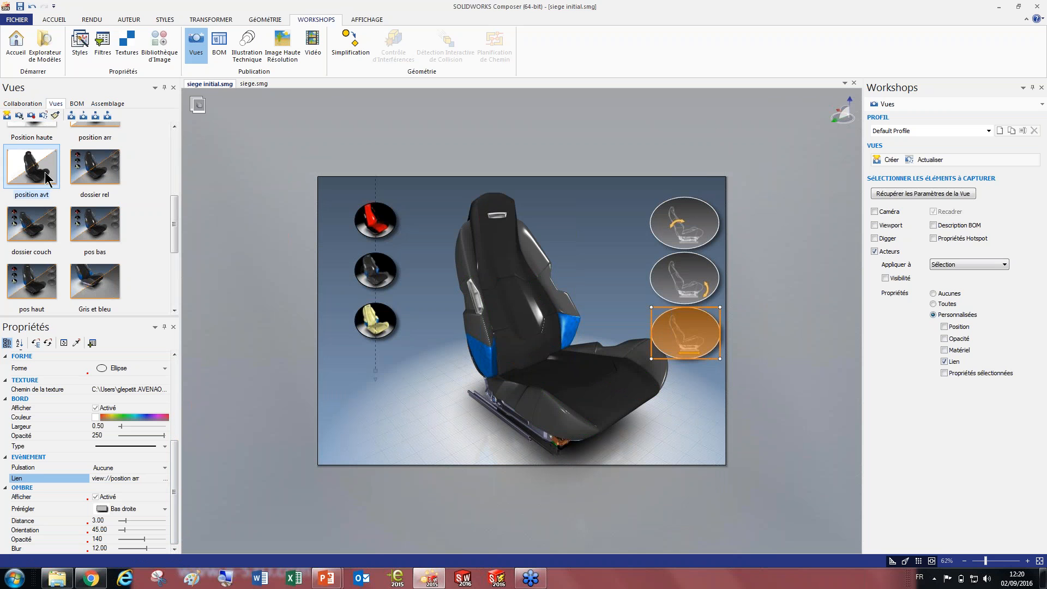
{"action": "left_click", "coordinate": [929, 160]}
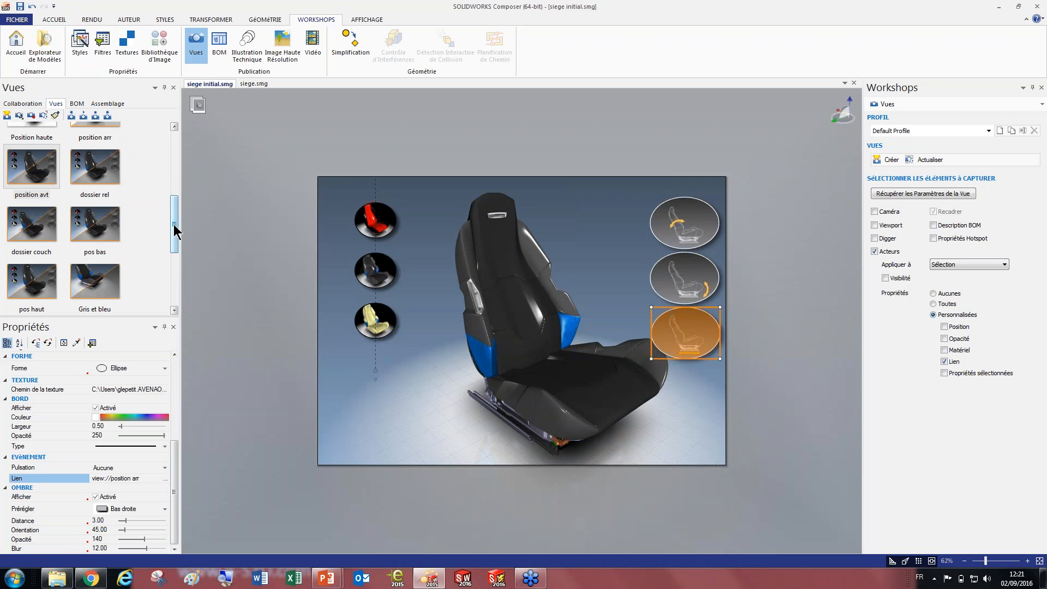
Apply the position arr view to the scene without saving the modifications to the position avt view
{"action": "left_click_drag", "start_coordinate": [175, 230], "coordinate": [174, 217]}
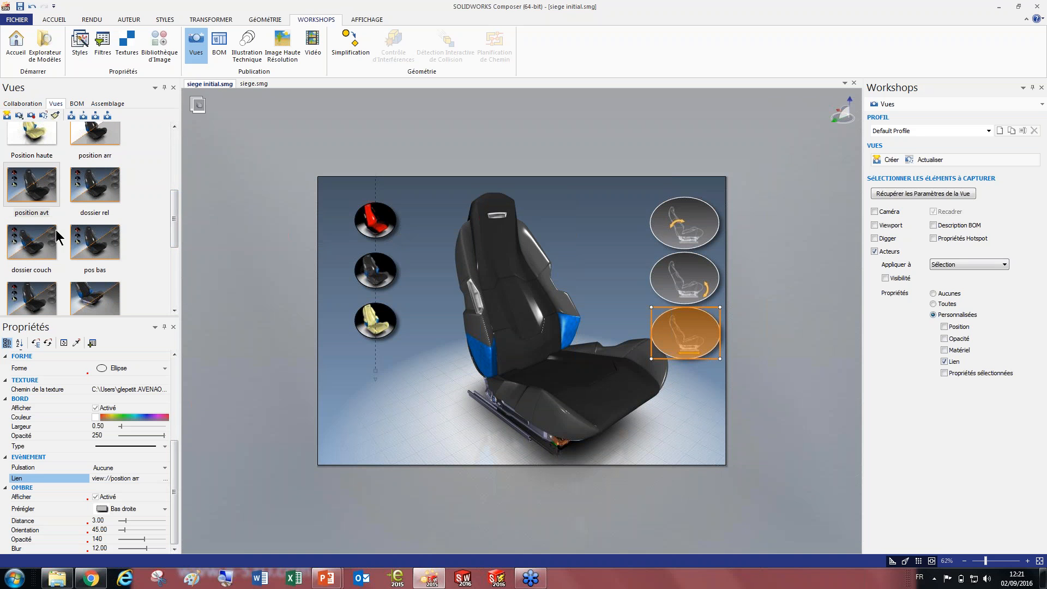
{"action": "left_click_drag", "start_coordinate": [110, 142], "coordinate": [352, 283]}
{"action": "left_click", "coordinate": [585, 313]}
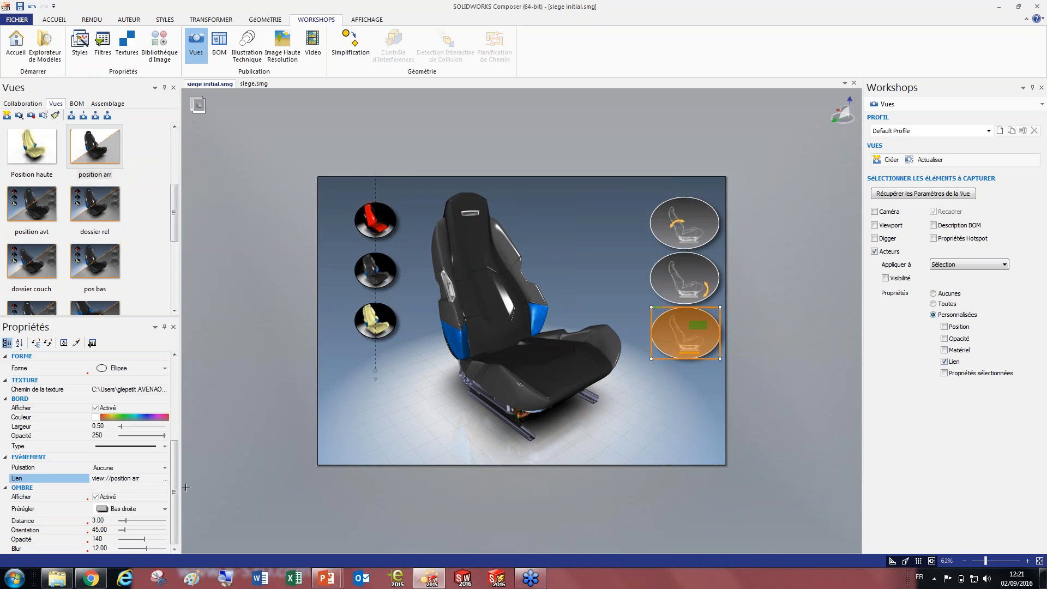
Set the same thumbnail's link to view://position avt and update the position arr view with its Lien property
{"action": "left_click", "coordinate": [166, 479]}
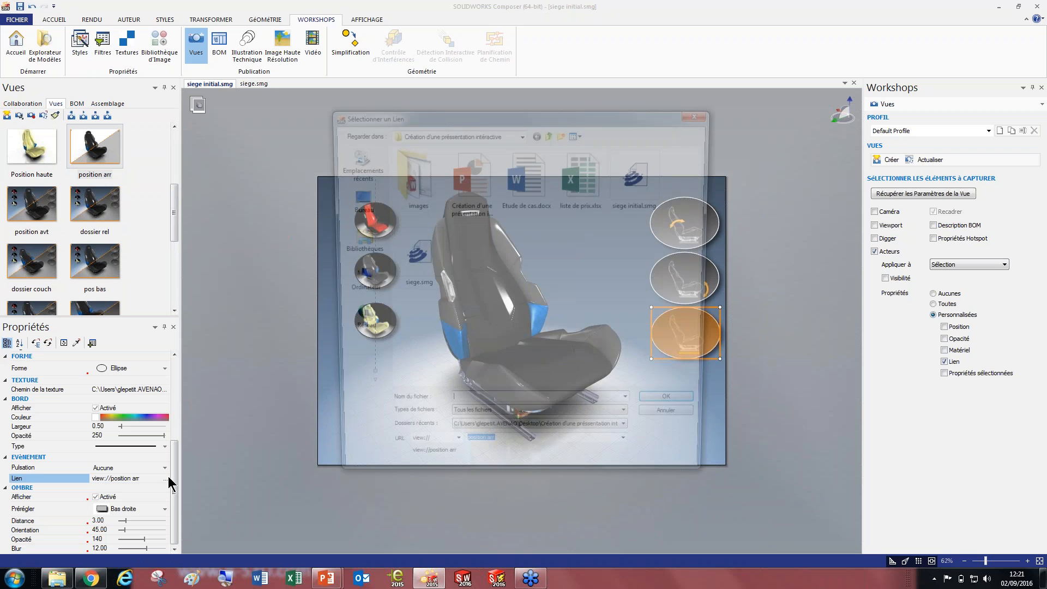
{"action": "left_click", "coordinate": [633, 456]}
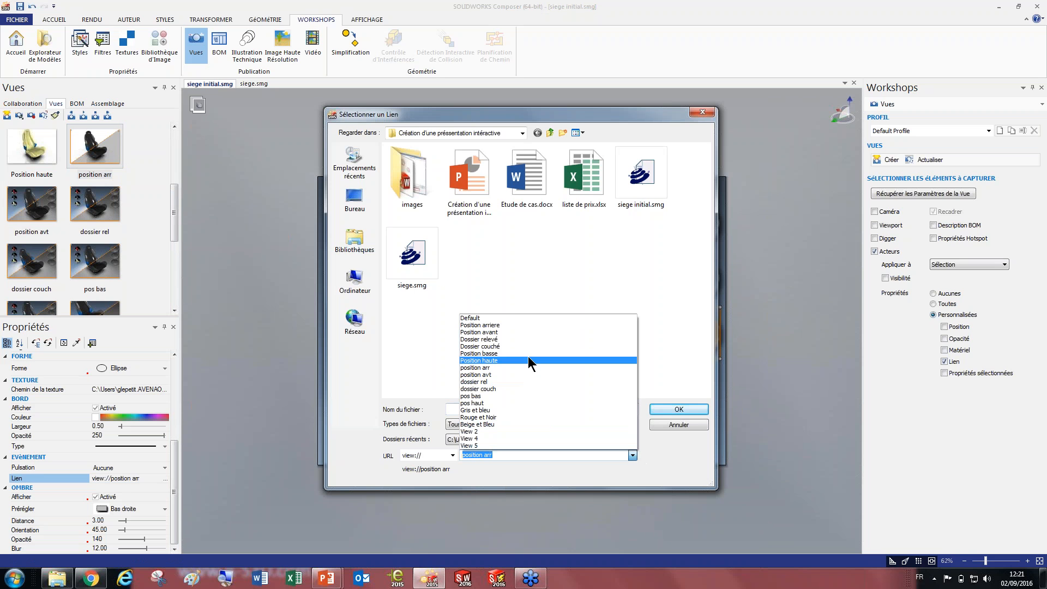
{"action": "left_click", "coordinate": [503, 376]}
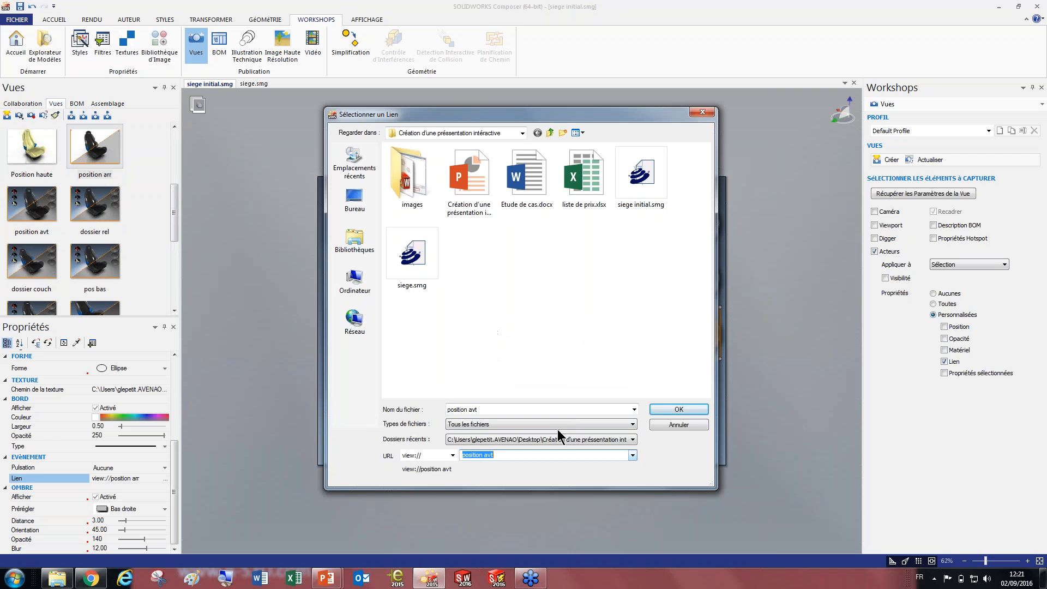
{"action": "left_click", "coordinate": [680, 411]}
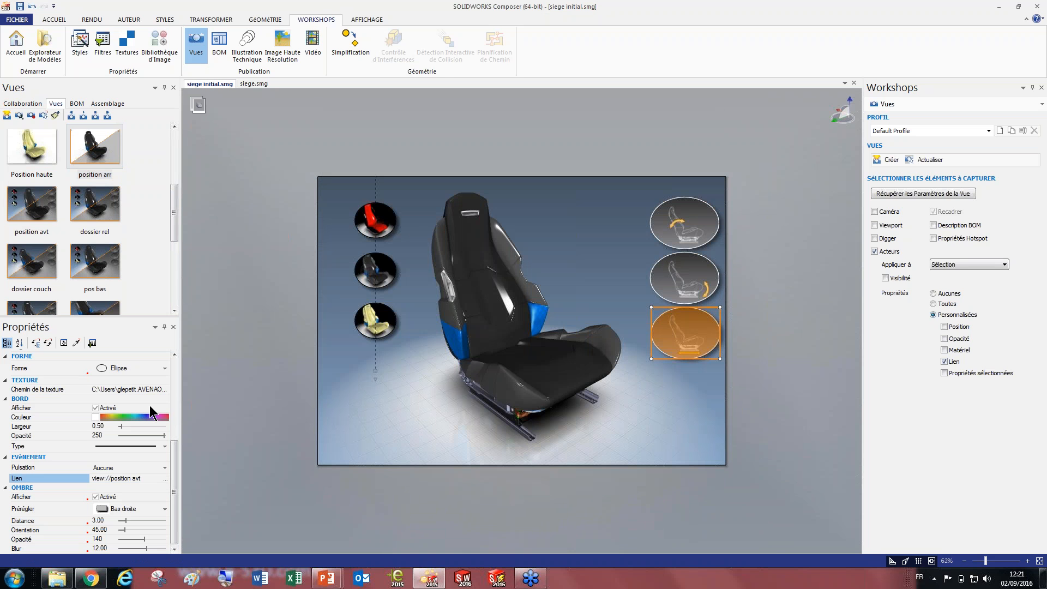
{"action": "left_click", "coordinate": [928, 161]}
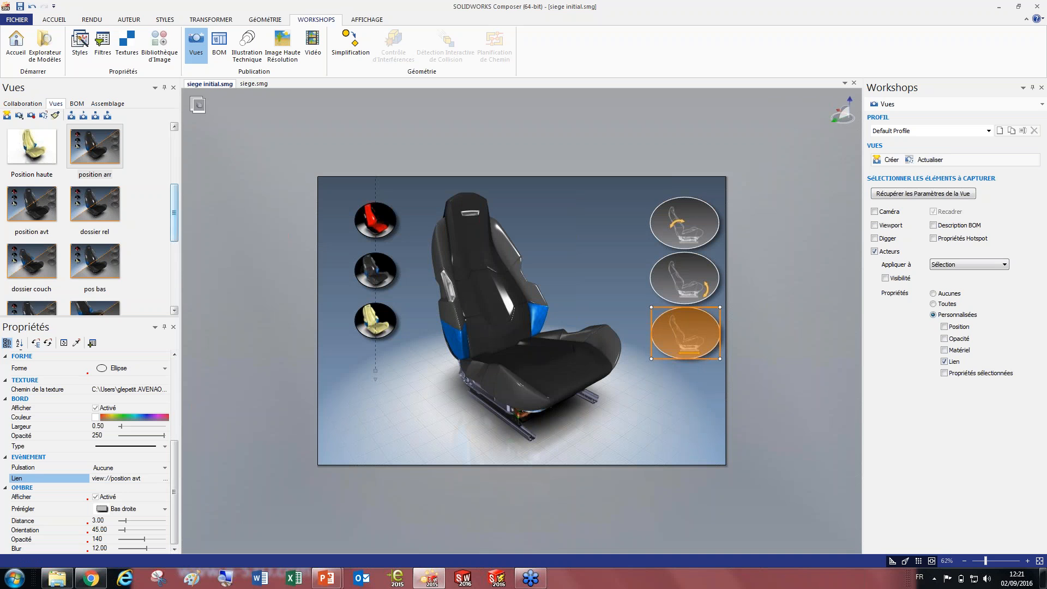
Apply View 5 without saving the modifications to position arr, clear the selection and leave design mode
{"action": "left_click_drag", "start_coordinate": [172, 218], "coordinate": [184, 294]}
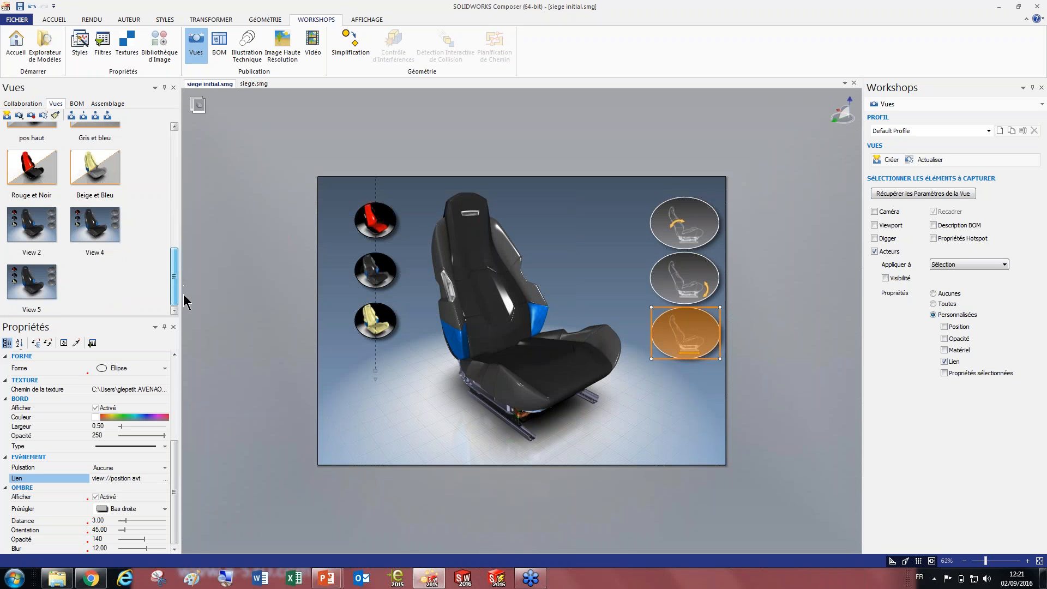
{"action": "left_click_drag", "start_coordinate": [41, 279], "coordinate": [495, 427]}
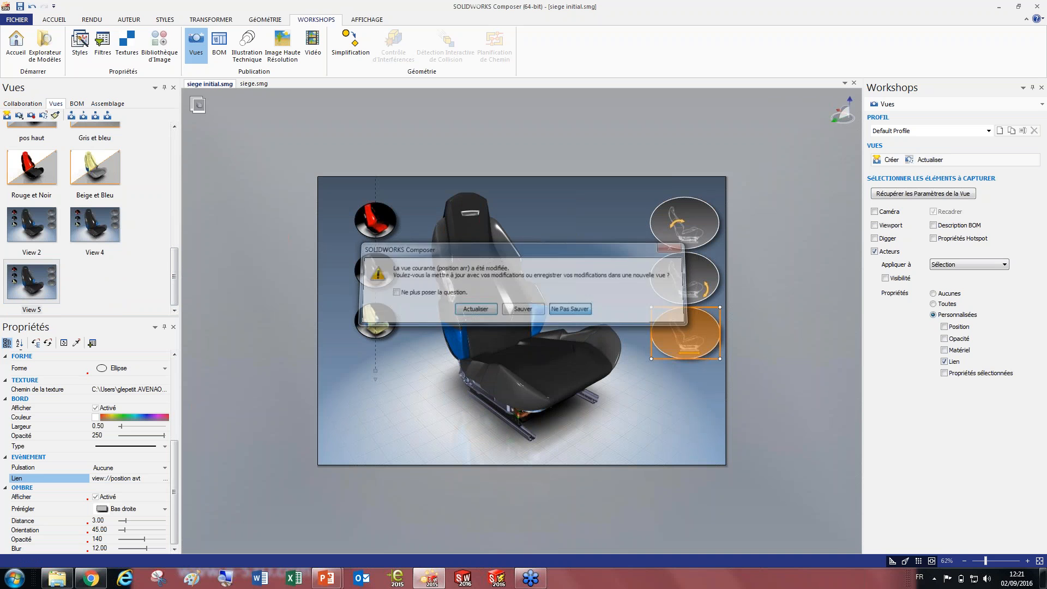
{"action": "left_click", "coordinate": [570, 308]}
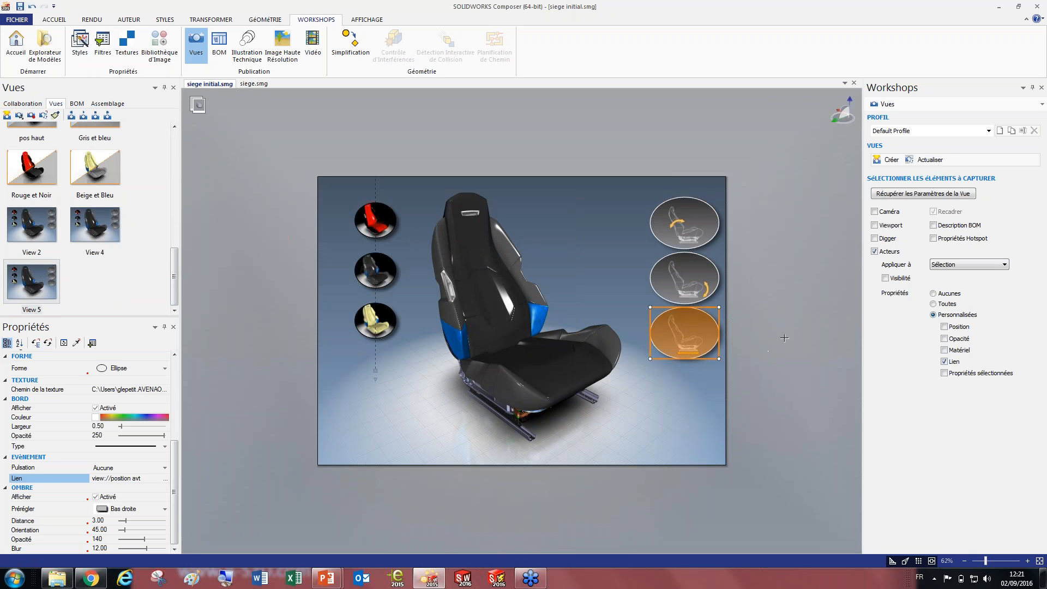
{"action": "left_click", "coordinate": [797, 307]}
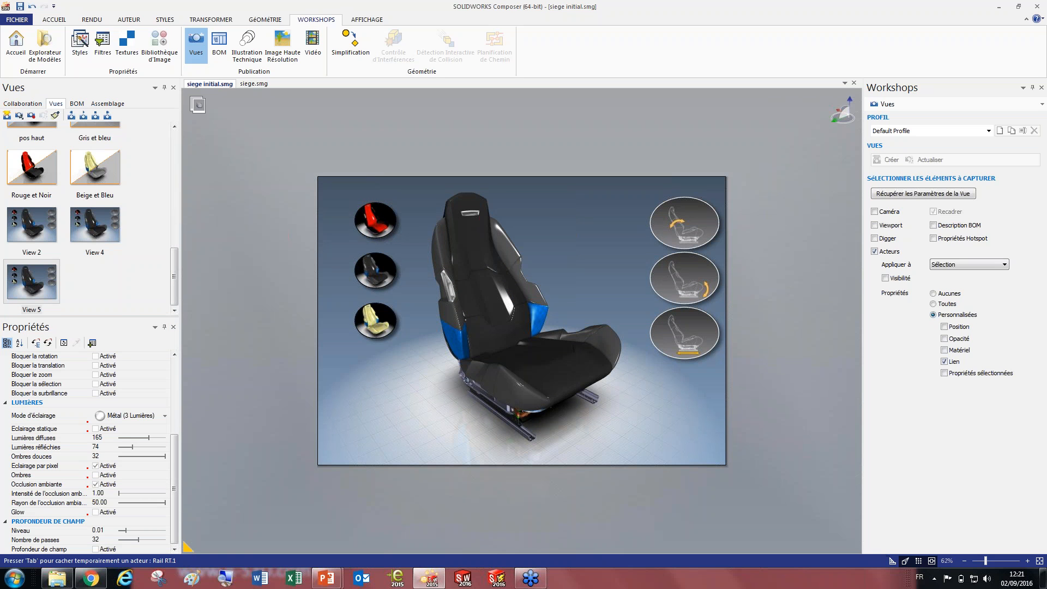
Test the red, blue and beige colour thumbnails, finishing with the beige seat
{"action": "left_click", "coordinate": [367, 226]}
{"action": "left_click", "coordinate": [376, 269]}
{"action": "left_click", "coordinate": [375, 320]}
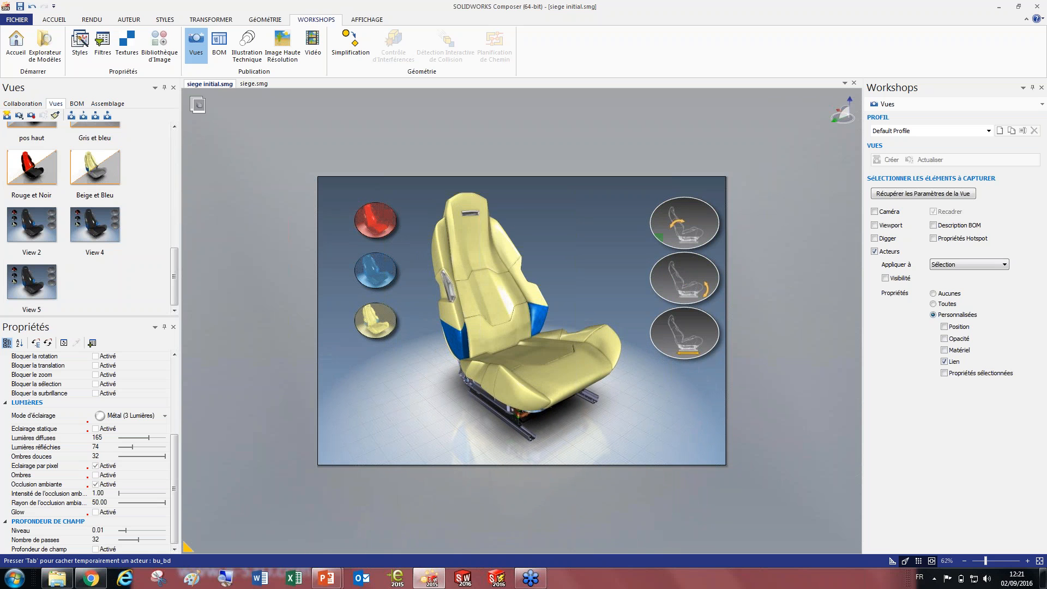
Test the backrest, height and seat position thumbnails to check that they toggle the seat's positions
{"action": "left_click", "coordinate": [686, 216]}
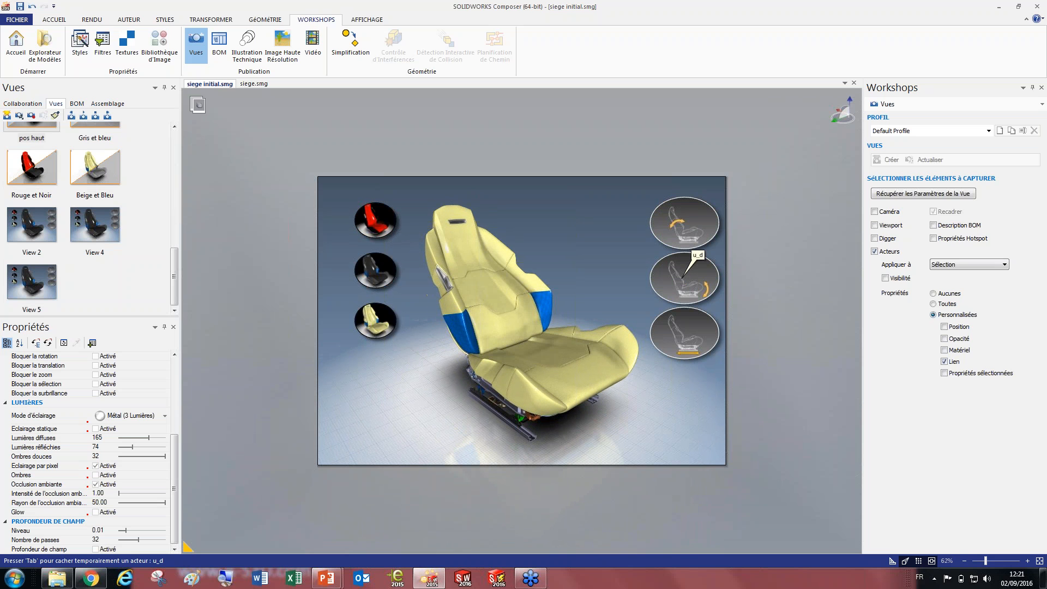
{"action": "left_click", "coordinate": [693, 311]}
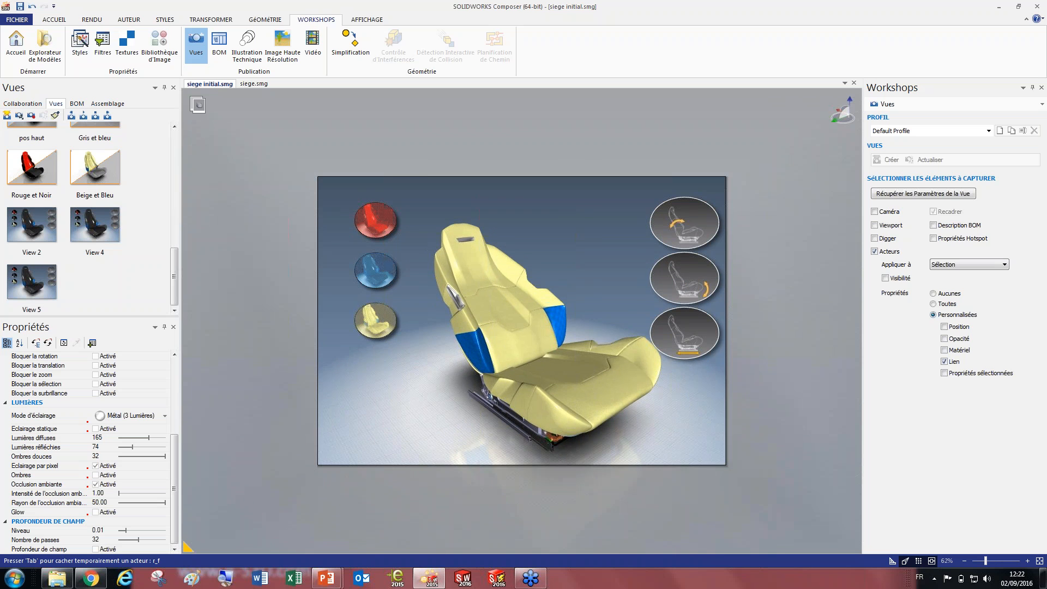
{"action": "left_click", "coordinate": [689, 229]}
{"action": "left_click", "coordinate": [698, 275]}
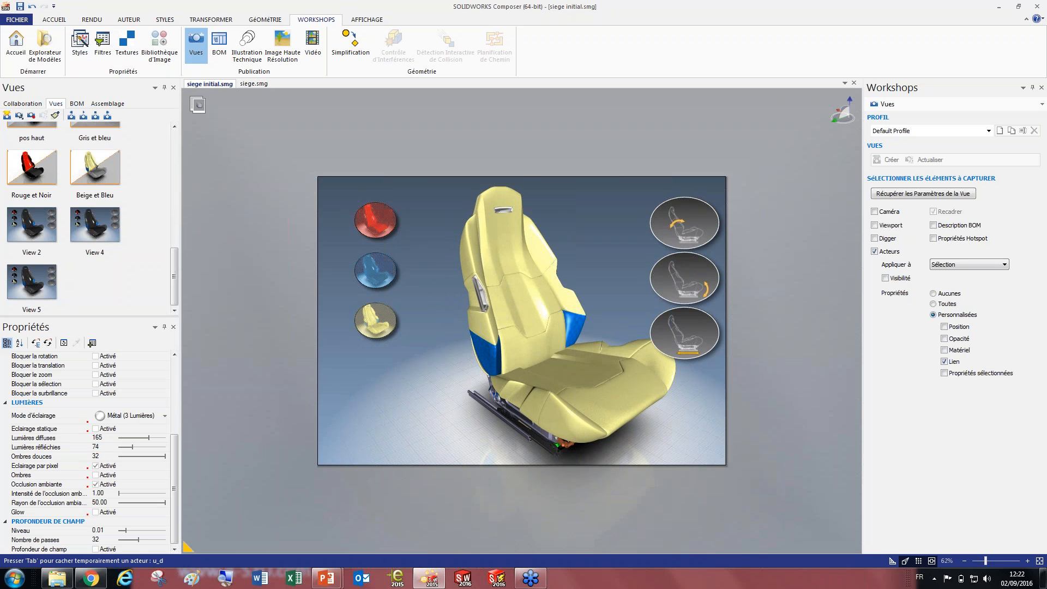
{"action": "left_click", "coordinate": [694, 327]}
{"action": "left_click", "coordinate": [701, 275]}
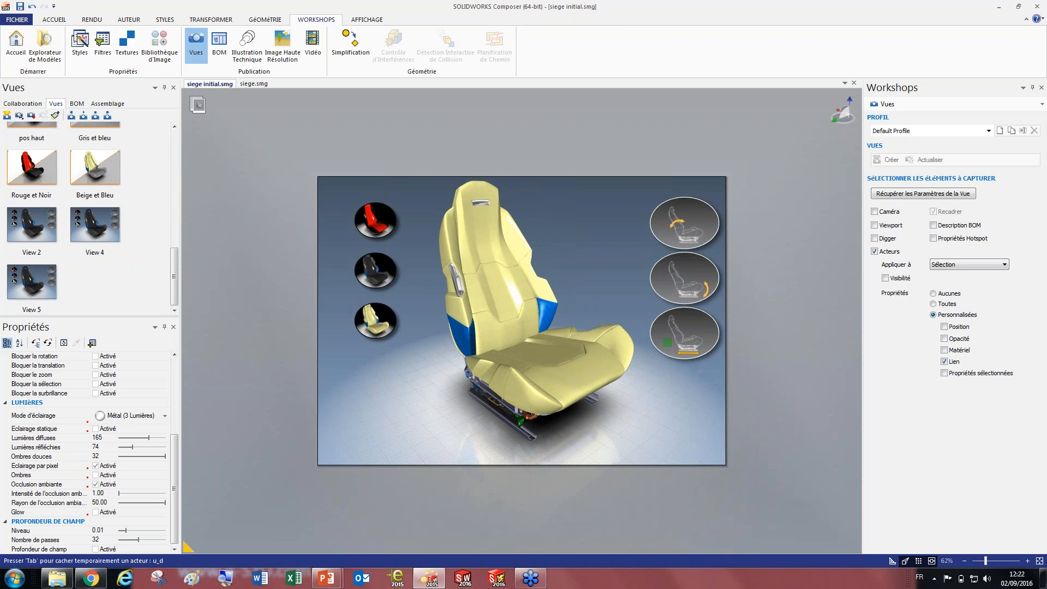
Turn off design mode and switch the seat to the Gris et bleu view through its colour thumbnail
{"action": "left_click", "coordinate": [376, 270]}
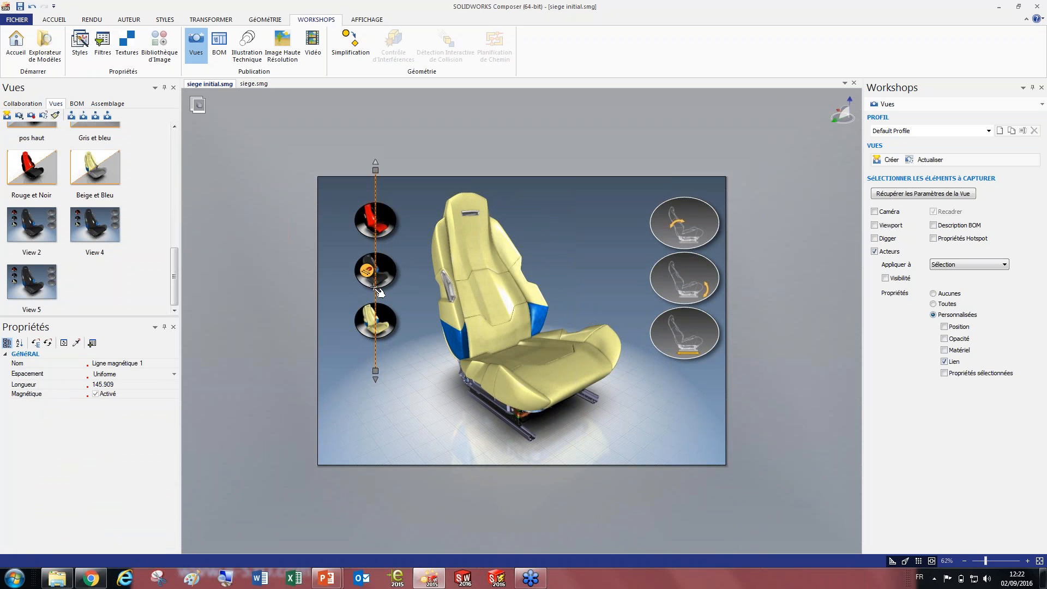
{"action": "left_click", "coordinate": [375, 271]}
{"action": "left_click", "coordinate": [893, 561]}
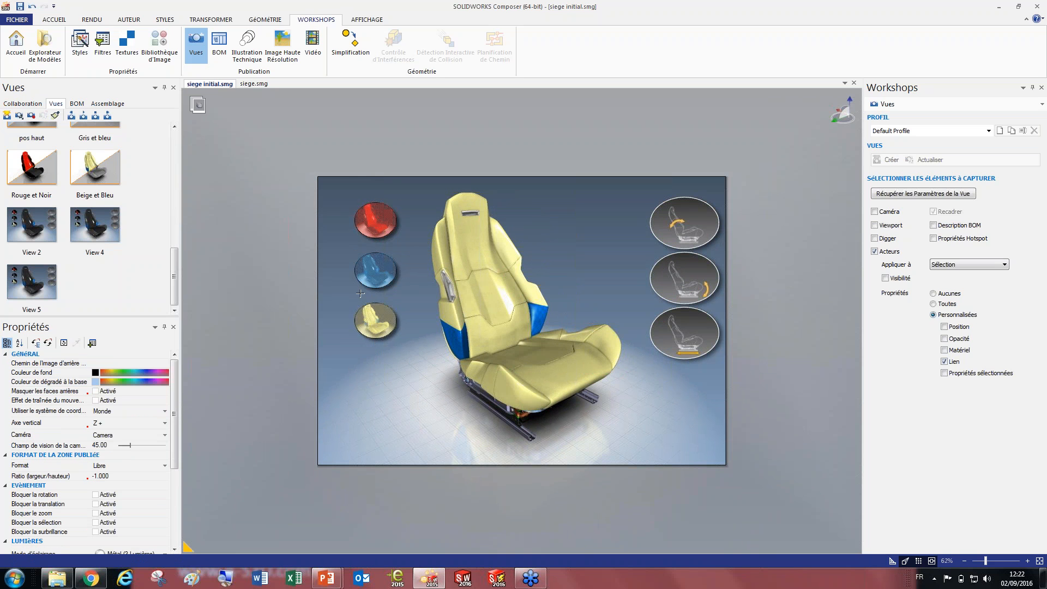
{"action": "left_click", "coordinate": [387, 270]}
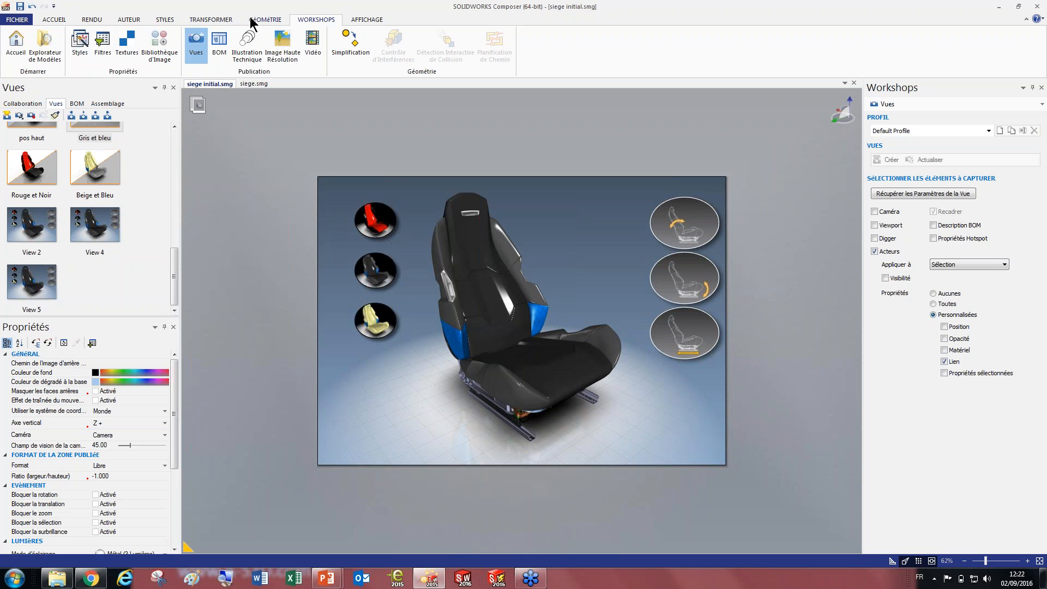
Add a 2D text reading "Site internet" at size 40 in the lower-left corner of the seat scene
{"action": "left_click", "coordinate": [129, 20]}
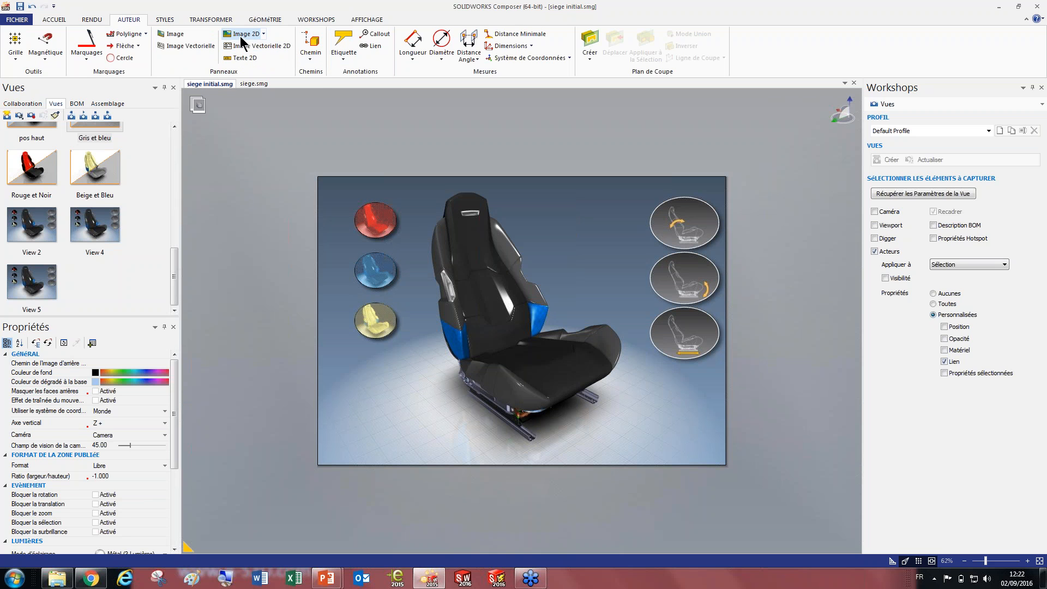
{"action": "left_click", "coordinate": [350, 396]}
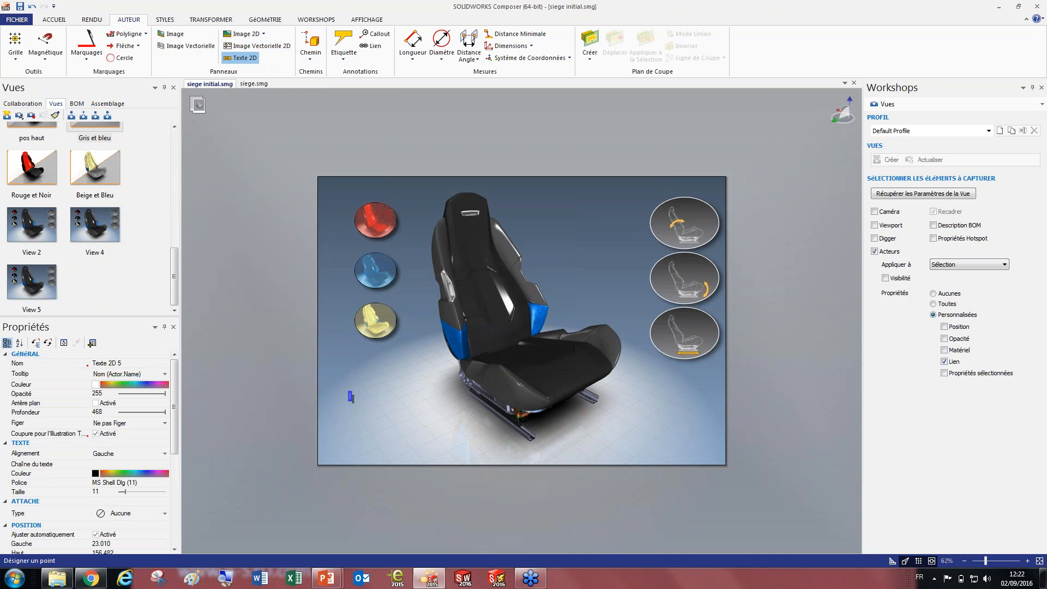
{"action": "type", "text": "Site"}
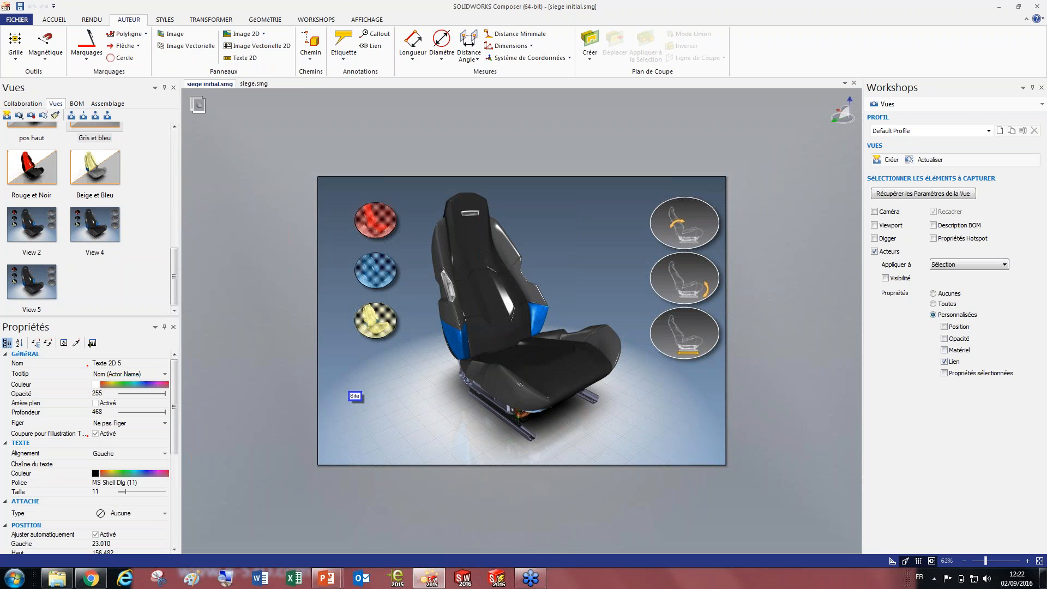
{"action": "type", "text": " internet"}
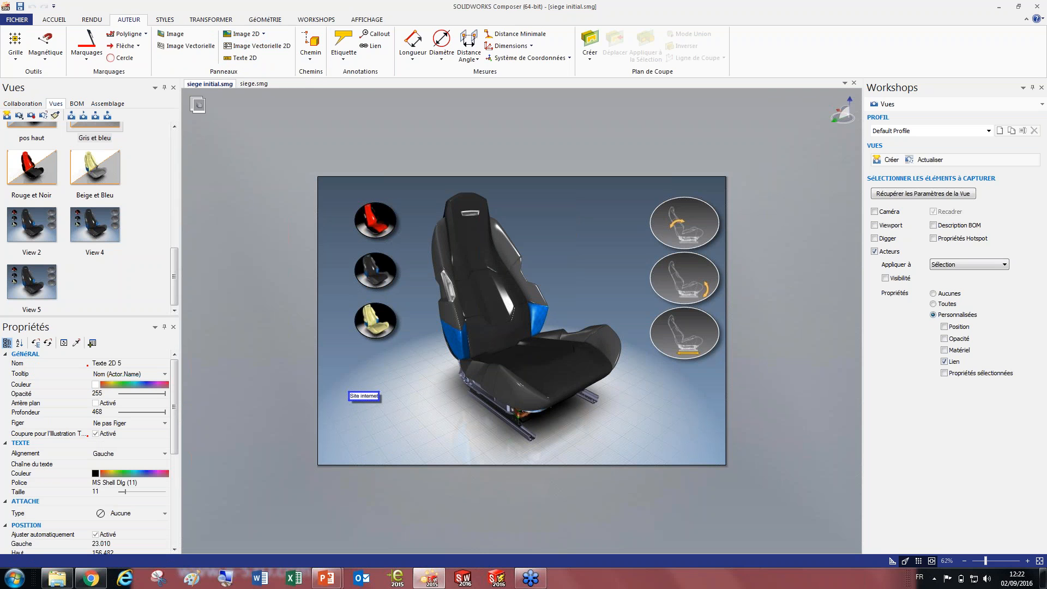
{"action": "mouse_move", "coordinate": [126, 492]}
{"action": "left_mouse_down"}
{"action": "mouse_move", "coordinate": [157, 495]}
{"action": "mouse_move", "coordinate": [145, 492]}
{"action": "left_mouse_up"}
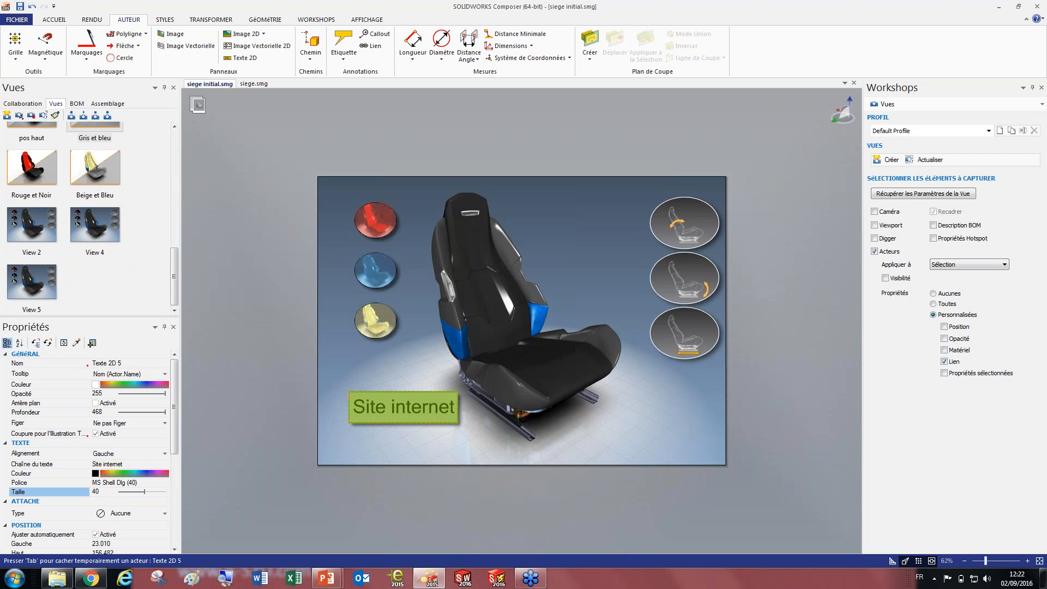
{"action": "left_click_drag", "start_coordinate": [353, 427], "coordinate": [347, 436]}
{"action": "scroll", "coordinate": [158, 510], "scroll_direction": "down", "scroll_amount": 5}
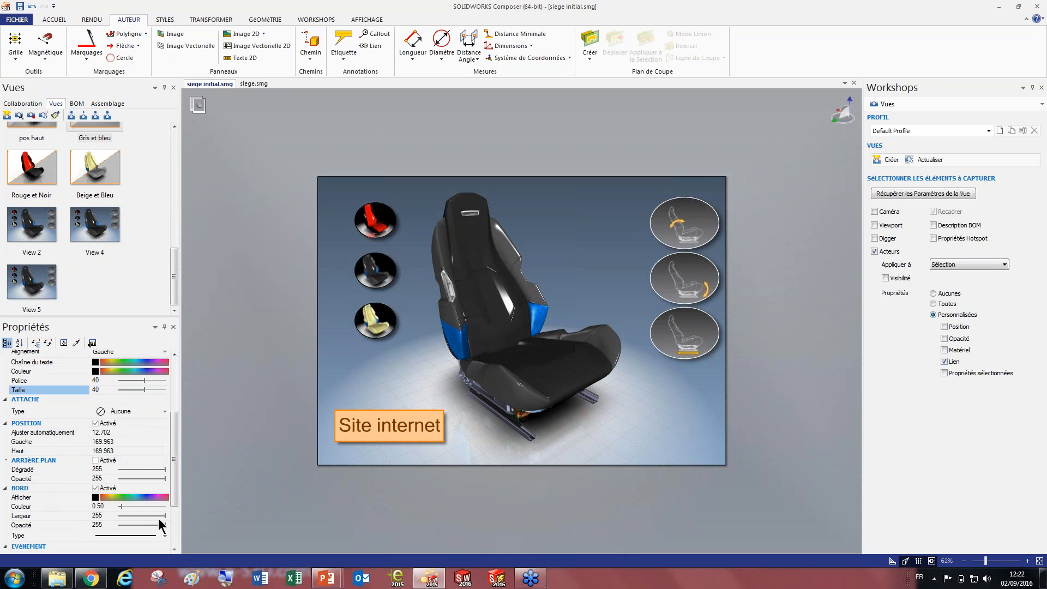
{"action": "scroll", "coordinate": [121, 502], "scroll_direction": "down", "scroll_amount": 3}
{"action": "left_click", "coordinate": [164, 478]}
{"action": "left_click", "coordinate": [165, 479]}
{"action": "left_click", "coordinate": [453, 455]}
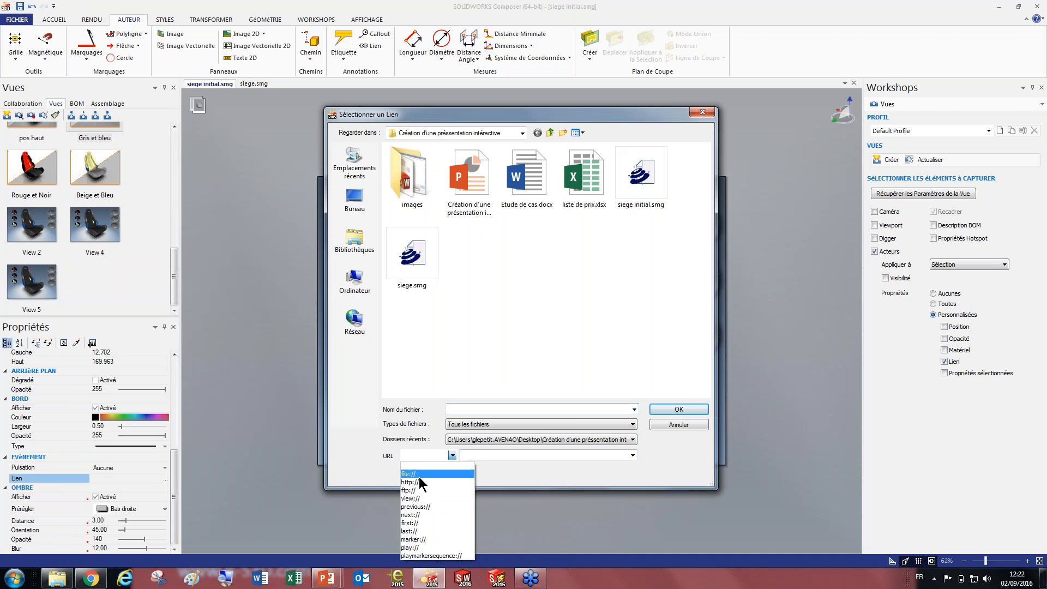
{"action": "left_click", "coordinate": [419, 482]}
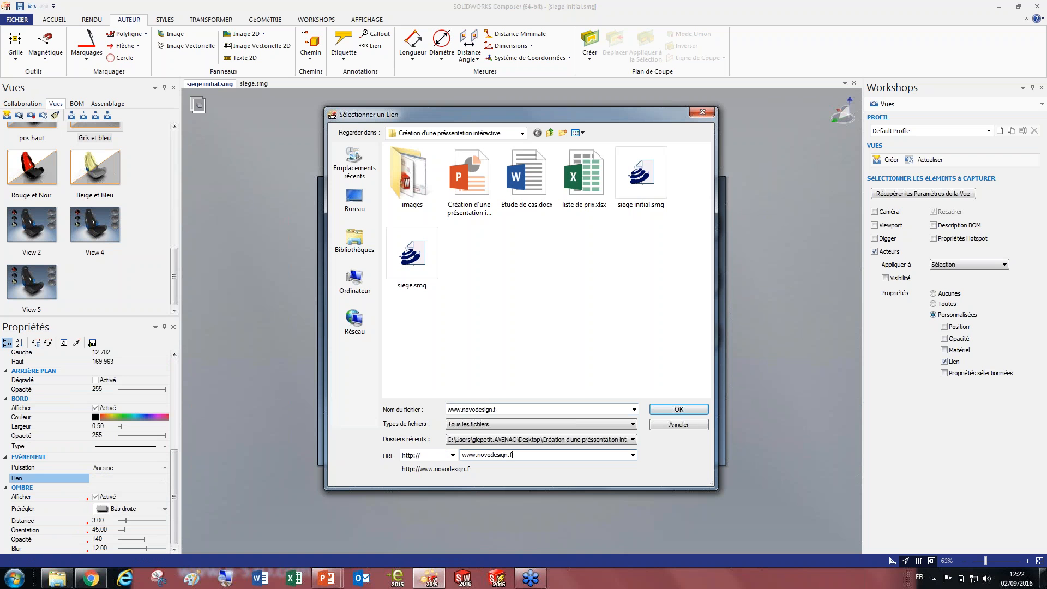
{"action": "left_click", "coordinate": [672, 410]}
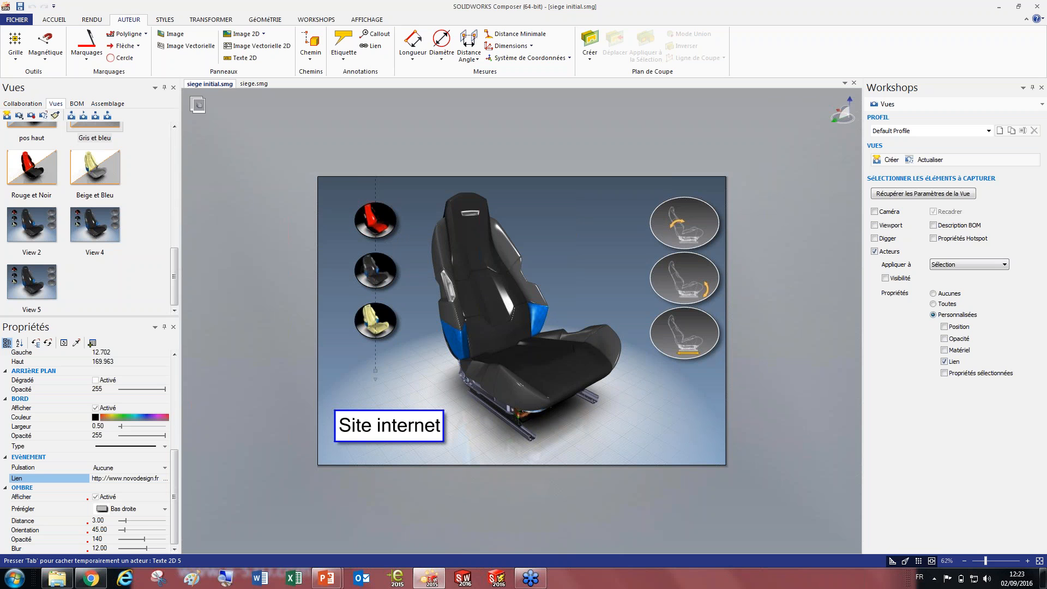
Turn off design mode, hide the Workshops pane and test the Site internet link, browsing the website before closing it
{"action": "left_click", "coordinate": [894, 562]}
{"action": "left_click", "coordinate": [785, 499]}
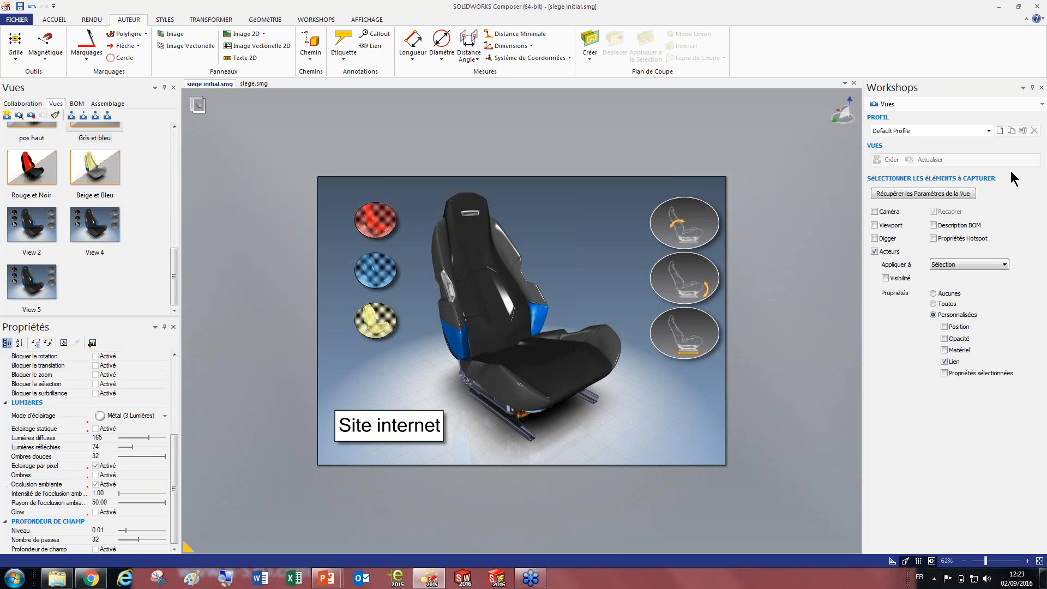
{"action": "left_click", "coordinate": [1042, 87]}
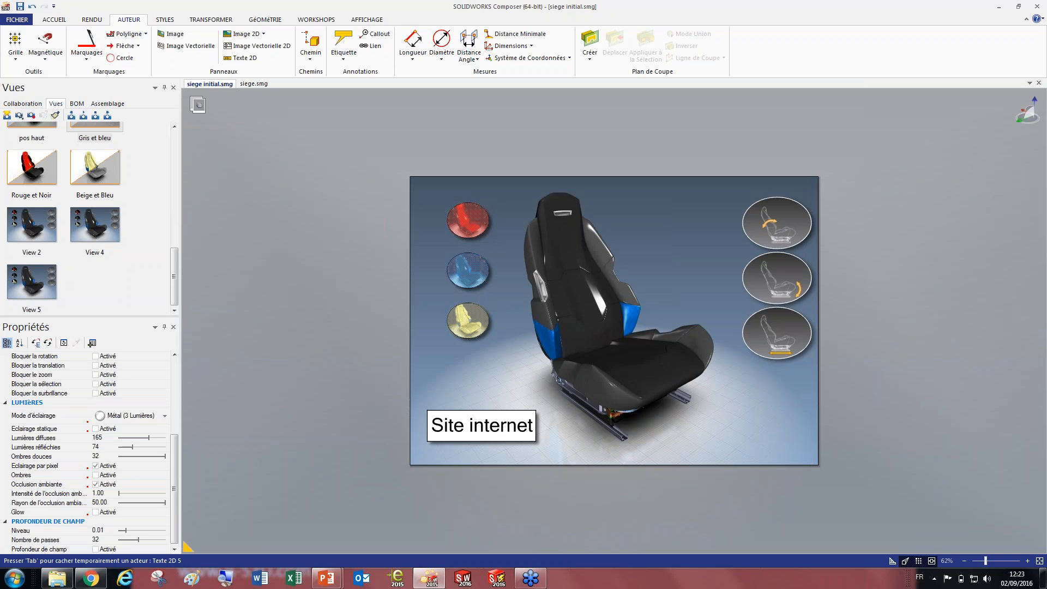
{"action": "left_click", "coordinate": [523, 418]}
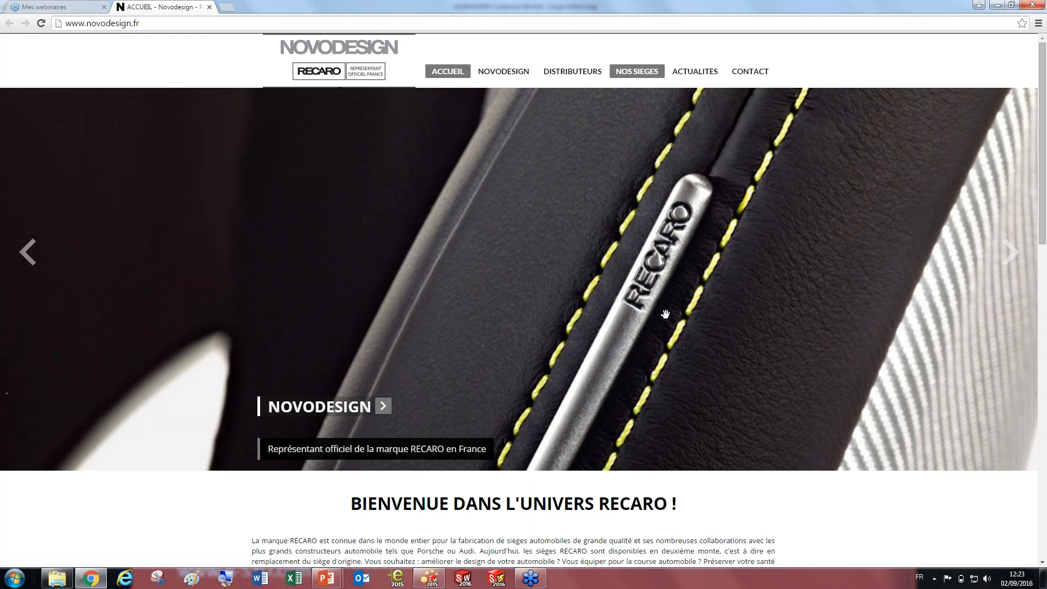
{"action": "scroll", "coordinate": [621, 263], "scroll_direction": "down", "scroll_amount": 12}
{"action": "scroll", "coordinate": [621, 262], "scroll_direction": "up", "scroll_amount": 7}
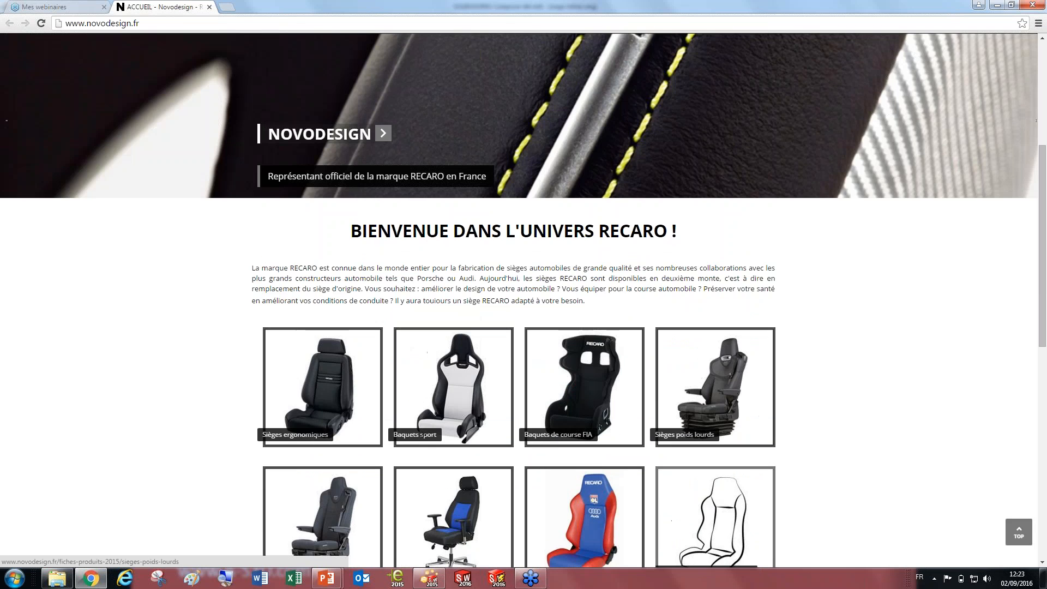
{"action": "left_click", "coordinate": [1034, 7]}
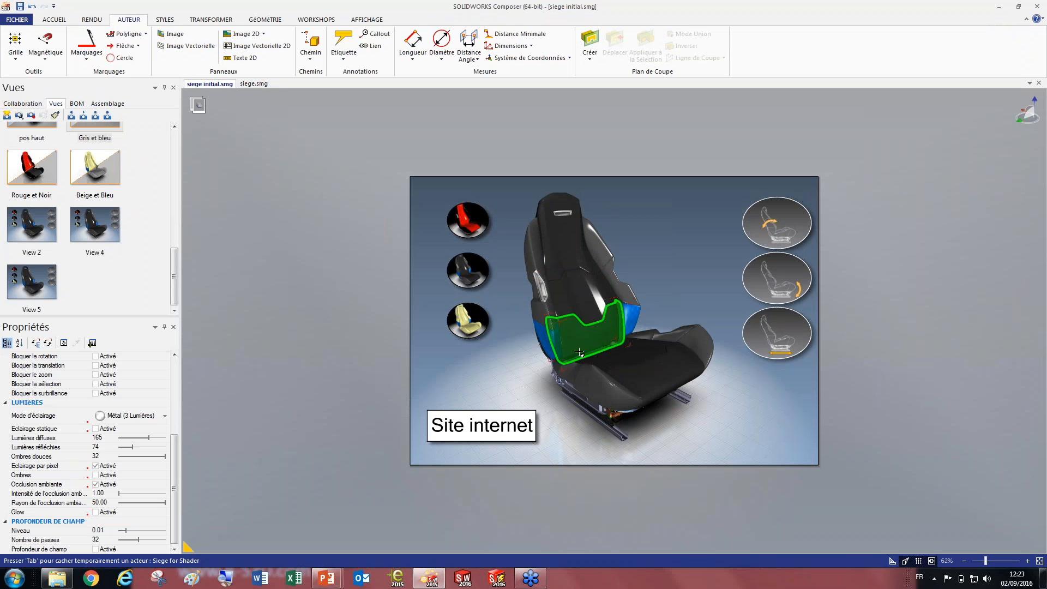
Select the SIEGE-AUTO assembly and give it a file:// link to liste de prix.xlsx
{"action": "left_click", "coordinate": [24, 104]}
{"action": "left_click", "coordinate": [107, 104]}
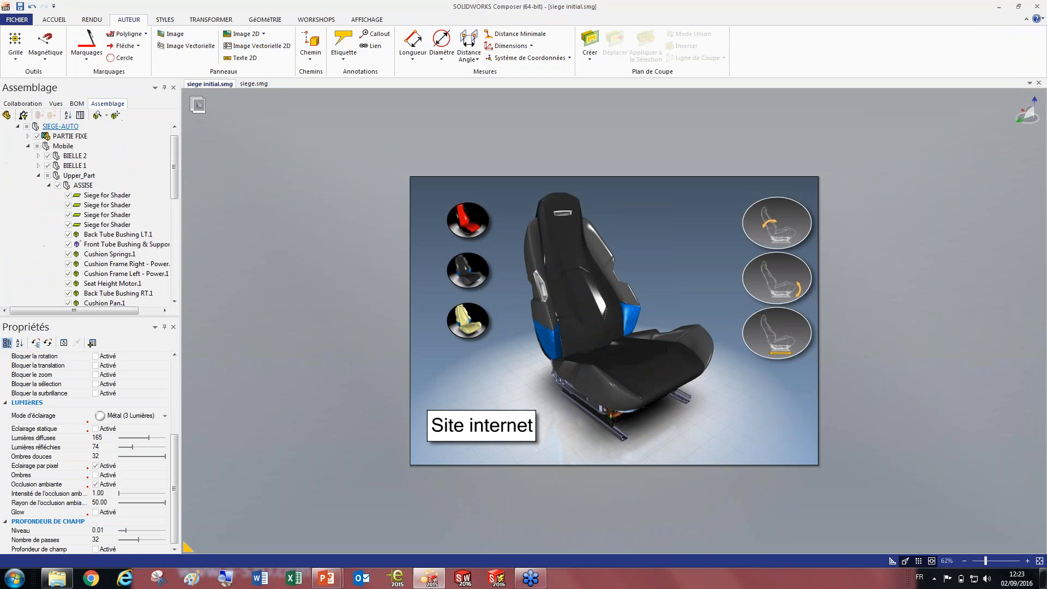
{"action": "left_click", "coordinate": [53, 127]}
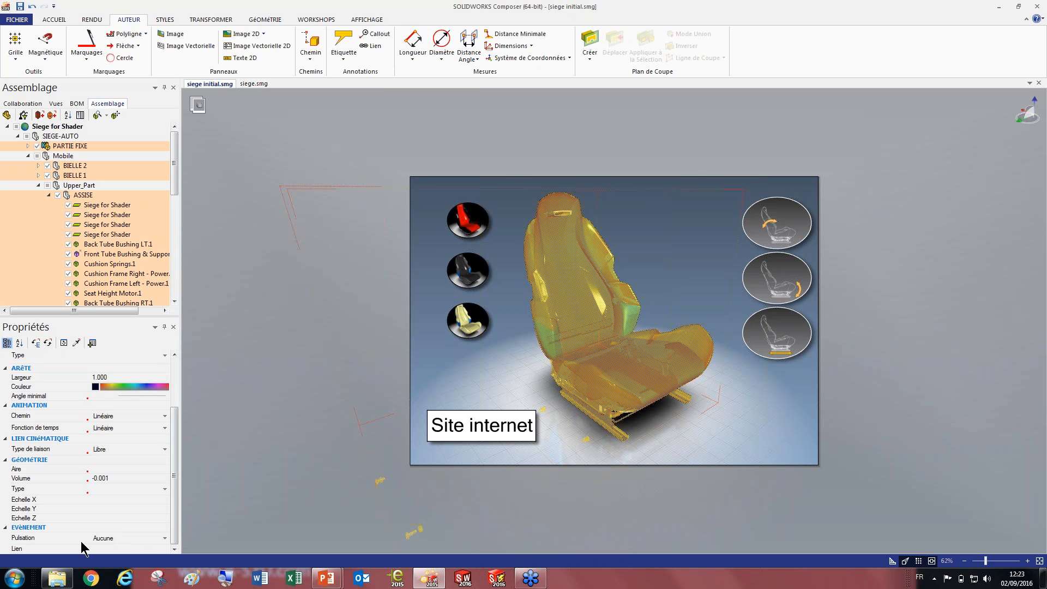
{"action": "left_click", "coordinate": [155, 548]}
{"action": "left_click", "coordinate": [166, 550]}
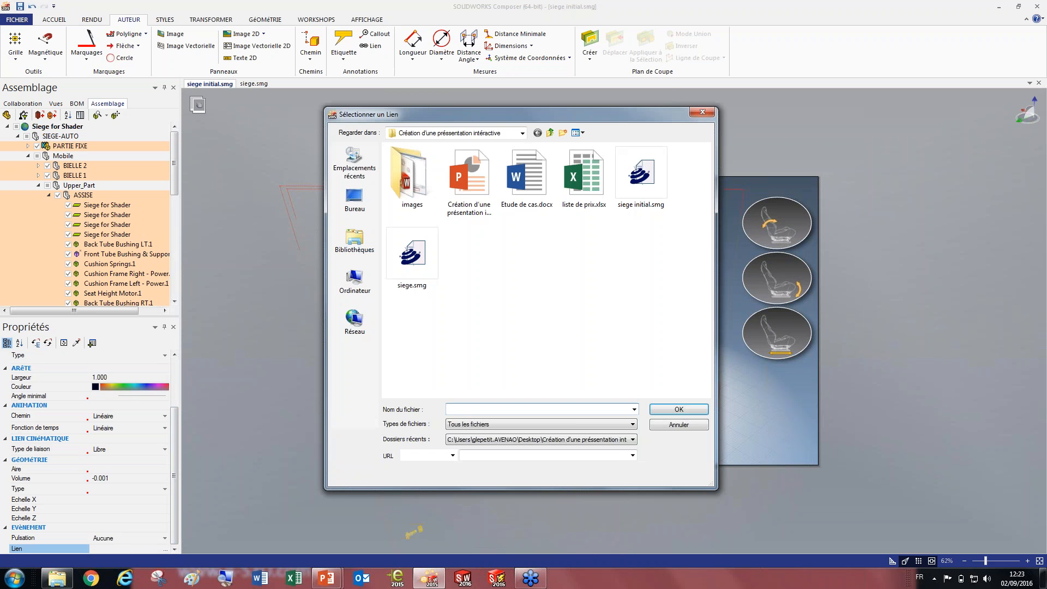
{"action": "left_click", "coordinate": [439, 456]}
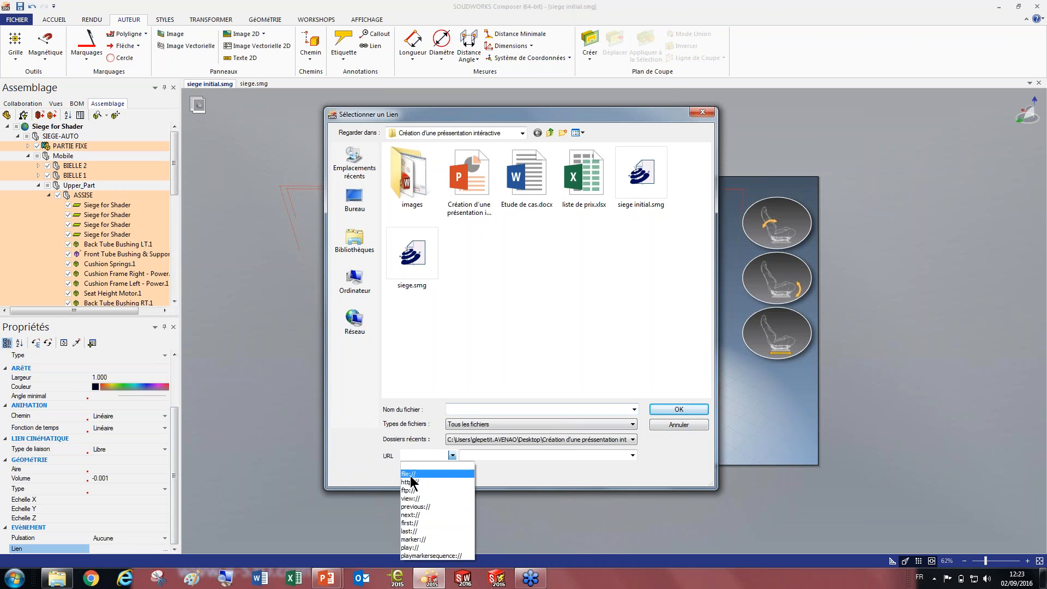
{"action": "left_click", "coordinate": [415, 474]}
{"action": "left_click", "coordinate": [526, 455]}
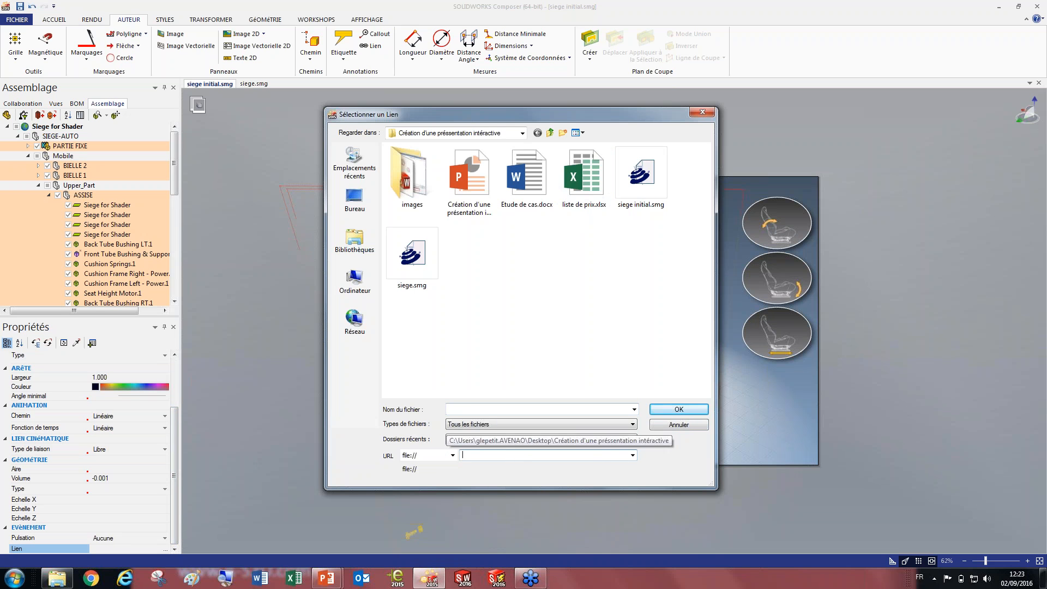
{"action": "left_click", "coordinate": [585, 174]}
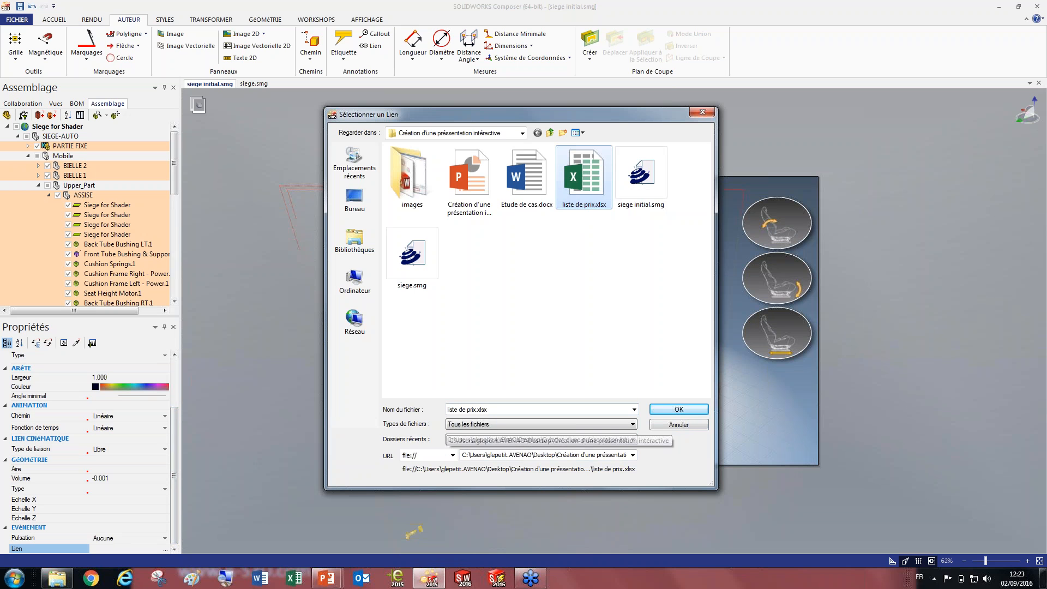
{"action": "left_click", "coordinate": [666, 409]}
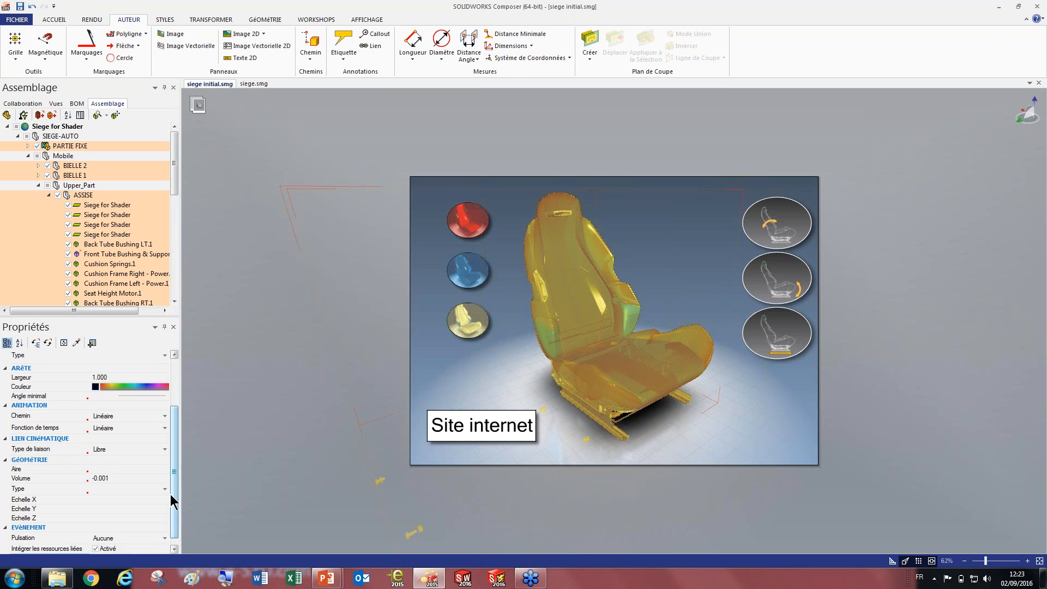
{"action": "scroll", "coordinate": [171, 493], "scroll_direction": "down", "scroll_amount": 1}
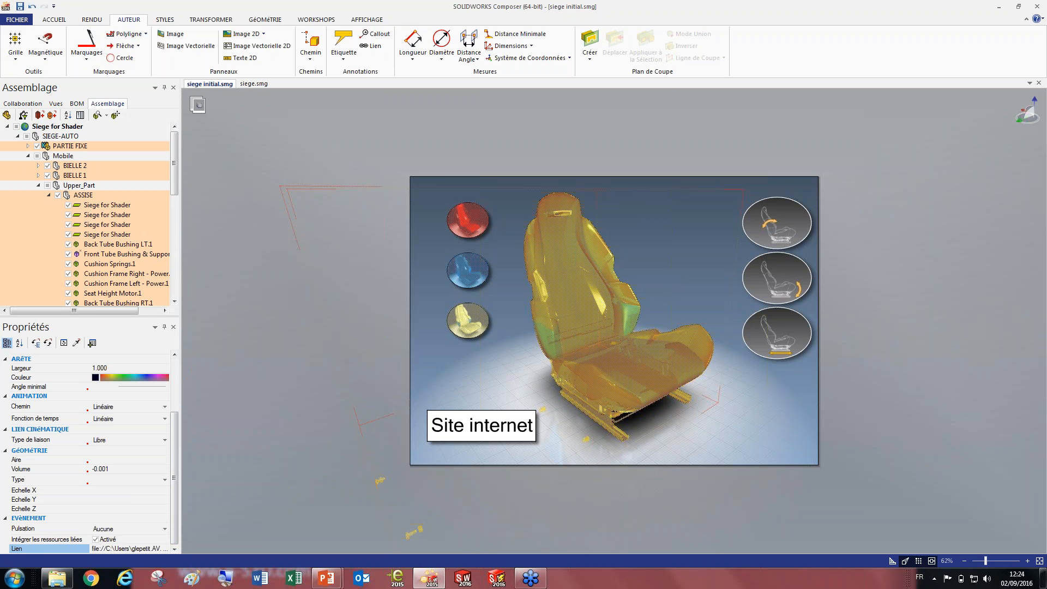
Clear the selection and test the seat's price list link outside design mode, closing the opened workbook
{"action": "left_click", "coordinate": [893, 562]}
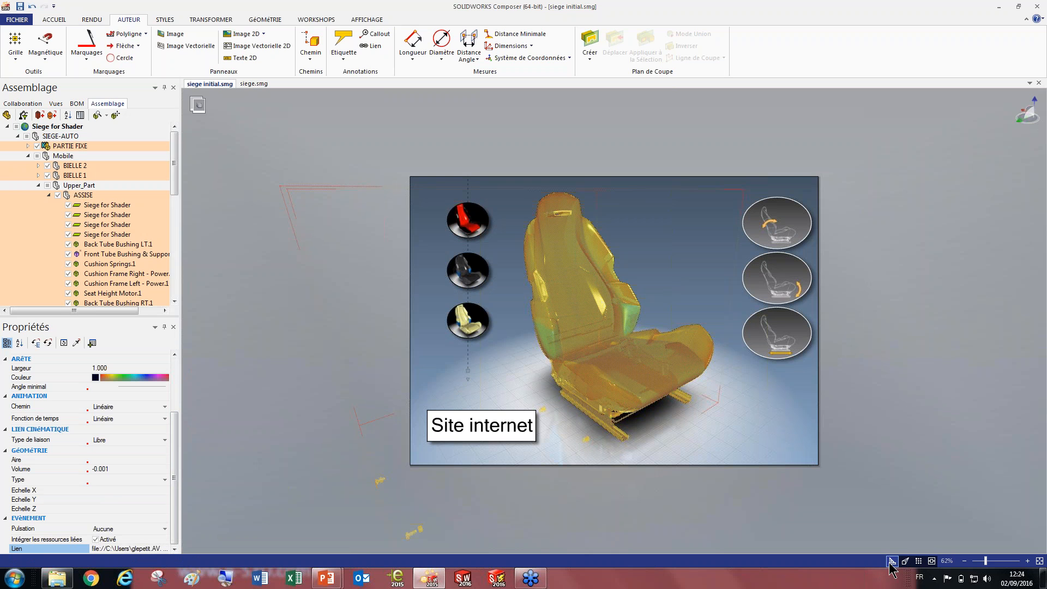
{"action": "left_click", "coordinate": [749, 521]}
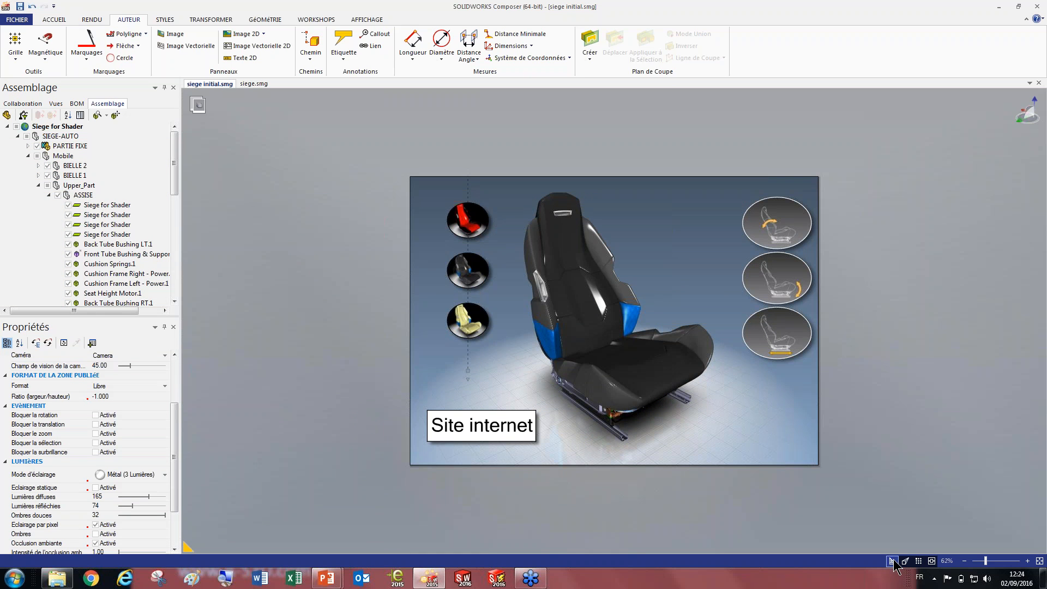
{"action": "left_click", "coordinate": [534, 277]}
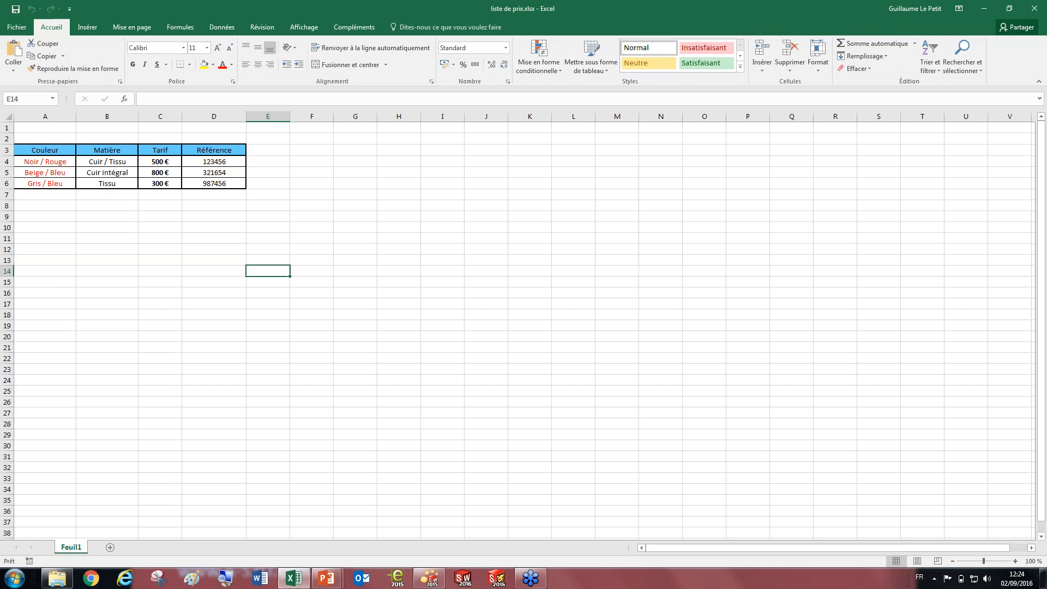
{"action": "left_click", "coordinate": [1034, 8]}
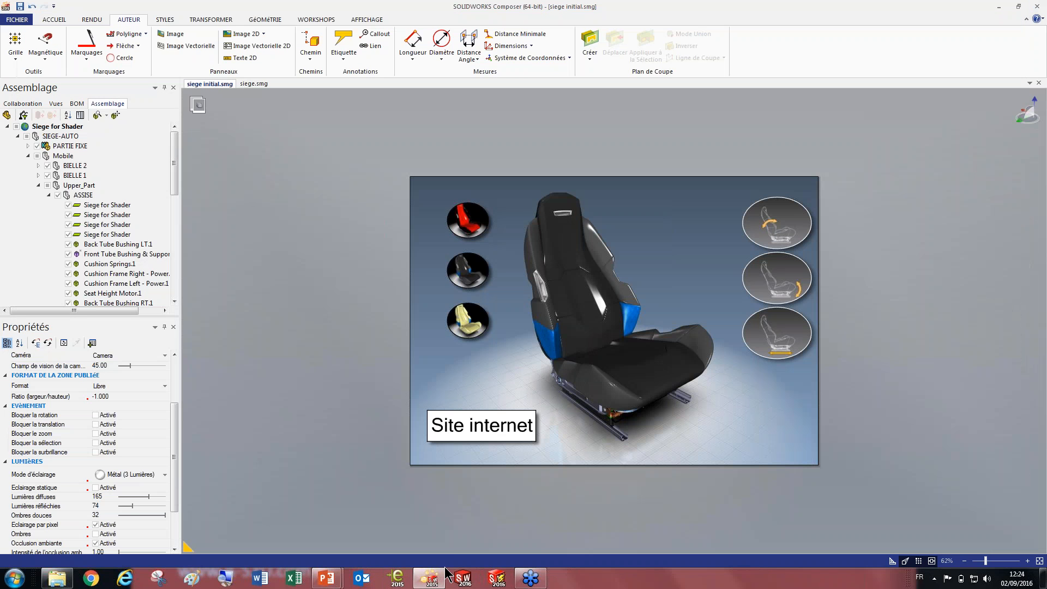
Switch to the PowerPoint slideshow and advance to the first point and illustration of the "Diffusion du document" slide
{"action": "mouse_move", "coordinate": [326, 579]}
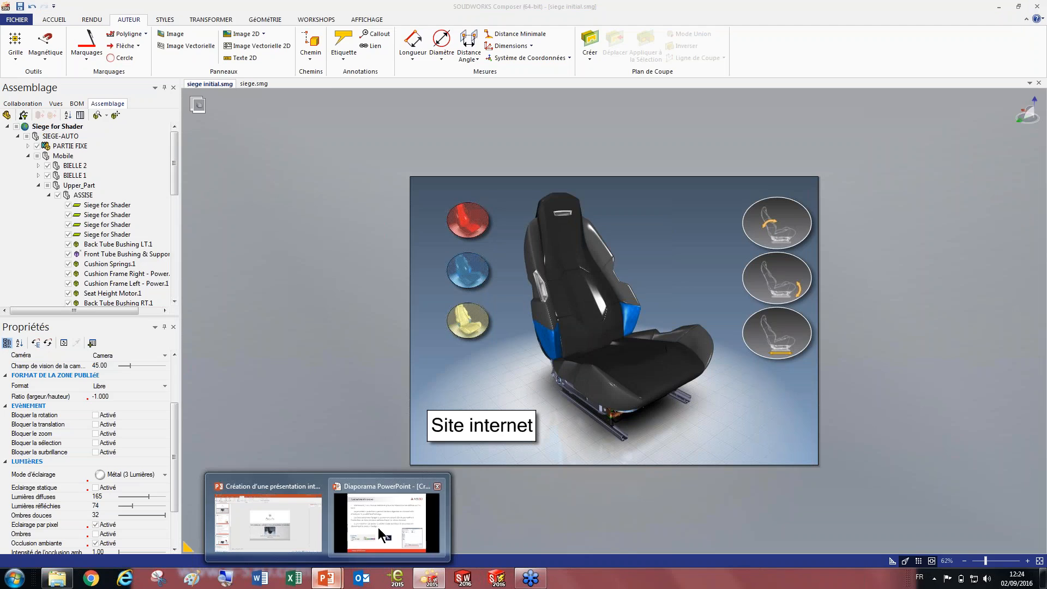
{"action": "left_click", "coordinate": [382, 529]}
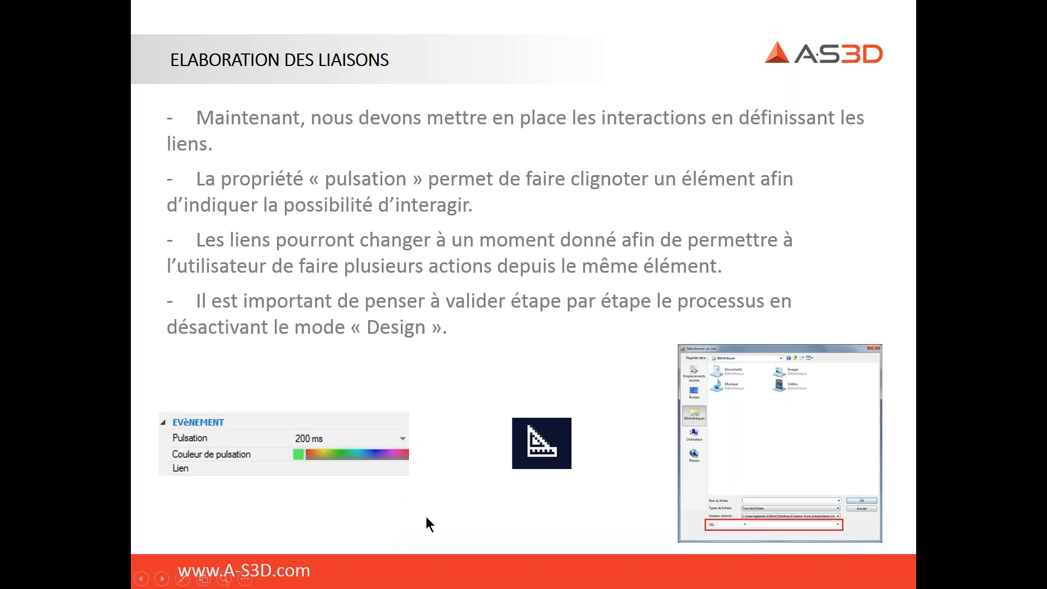
{"action": "left_click", "coordinate": [447, 486]}
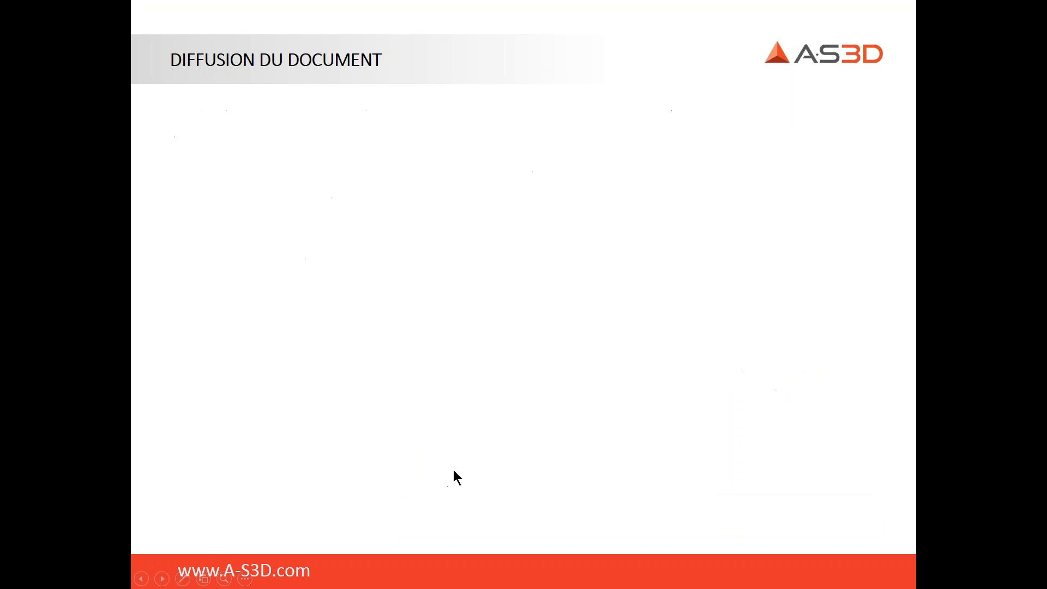
{"action": "left_click", "coordinate": [454, 462]}
{"action": "left_click", "coordinate": [427, 498]}
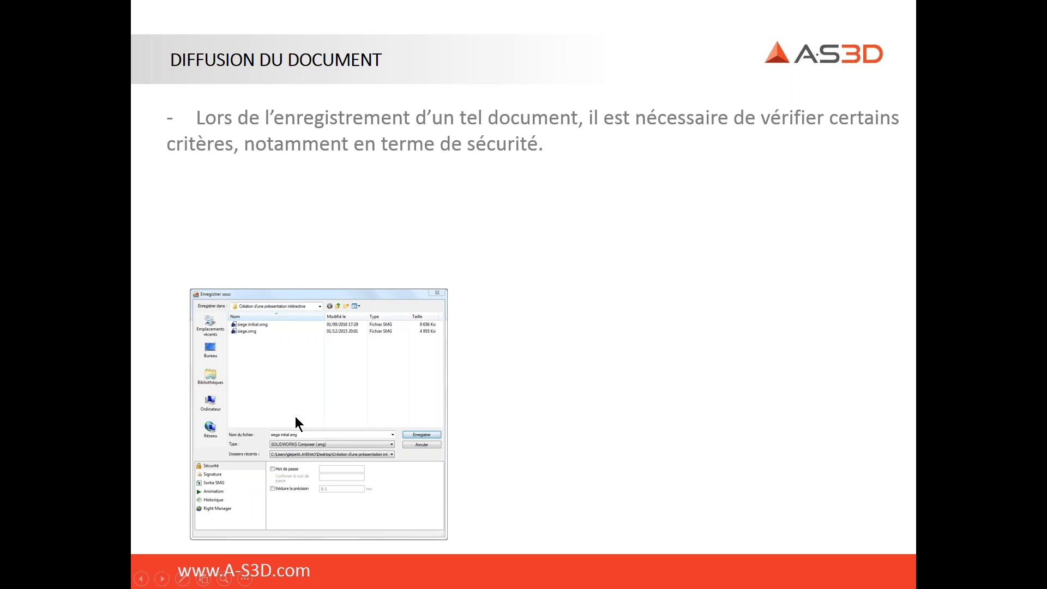
Return to SOLIDWORKS Composer and begin saving the seat document under Save As, showing its security (Sécurité) options
{"action": "key", "text": "super"}
{"action": "left_click", "coordinate": [425, 579]}
{"action": "left_click", "coordinate": [16, 20]}
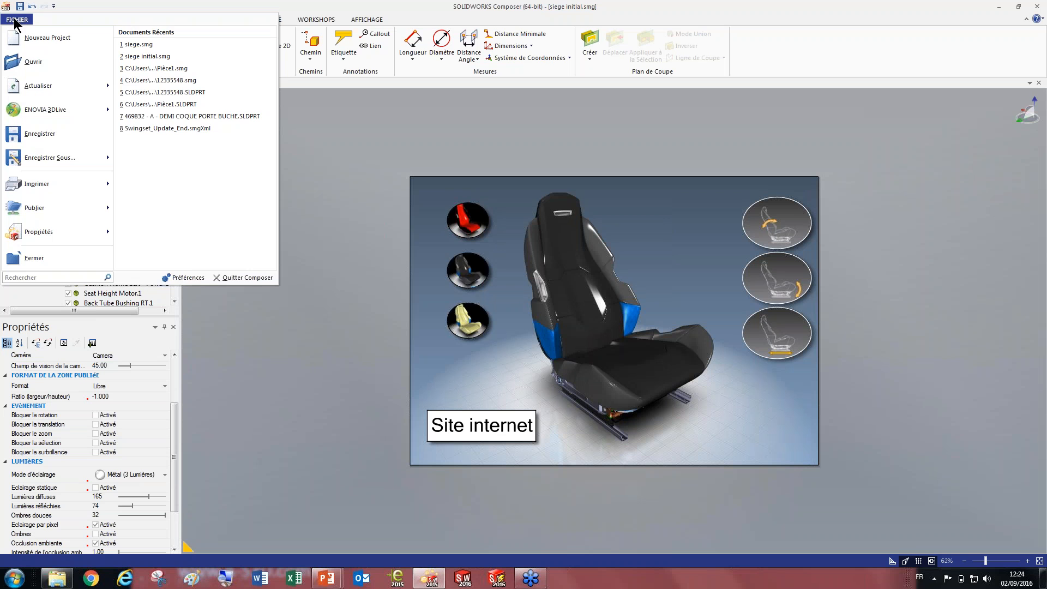
{"action": "left_click", "coordinate": [51, 158]}
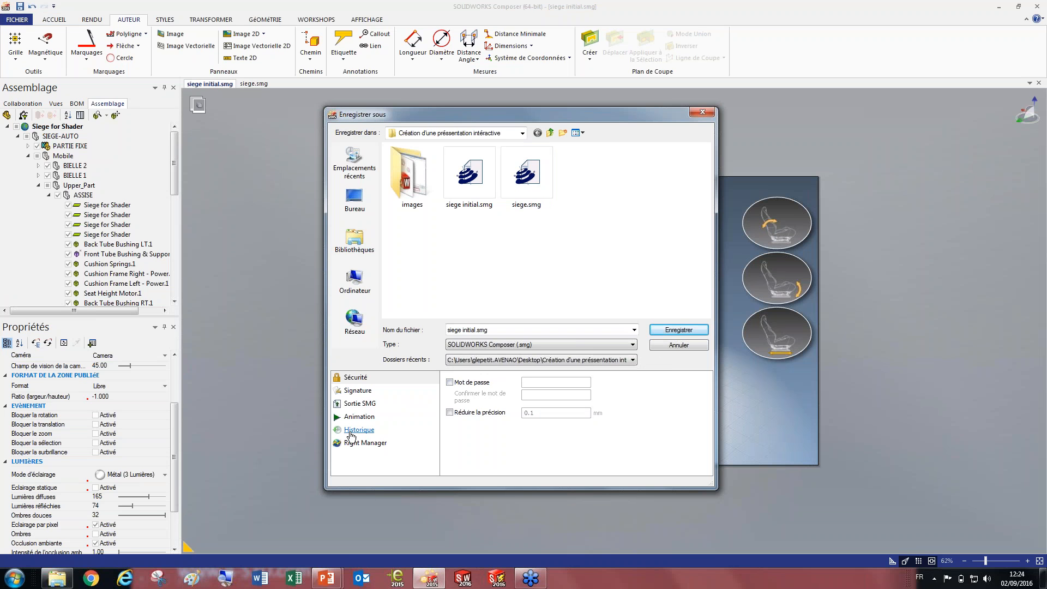
{"action": "left_click", "coordinate": [352, 382]}
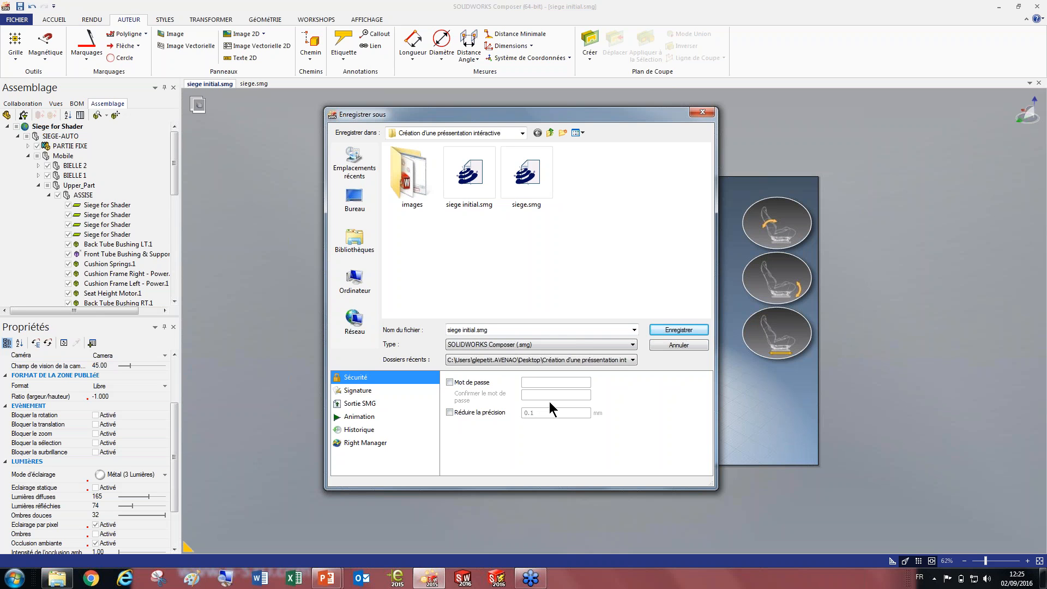
Enable the Signature option for the saved file and examine its display choices, leaving the display on Afficher uniquement
{"action": "left_click", "coordinate": [364, 392]}
{"action": "left_click", "coordinate": [451, 383]}
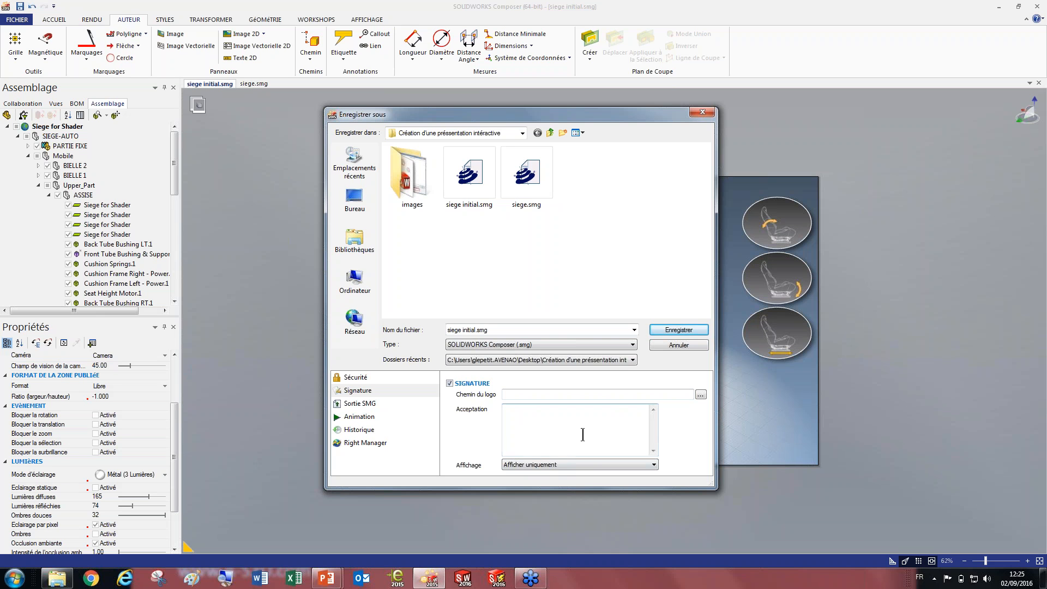
{"action": "left_click", "coordinate": [536, 465]}
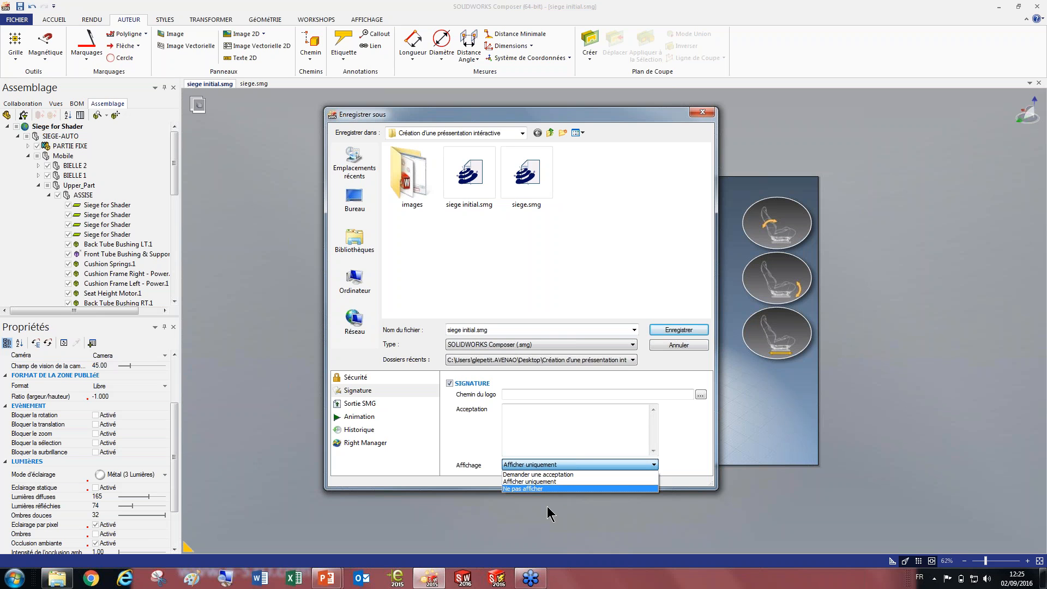
{"action": "left_click", "coordinate": [689, 451]}
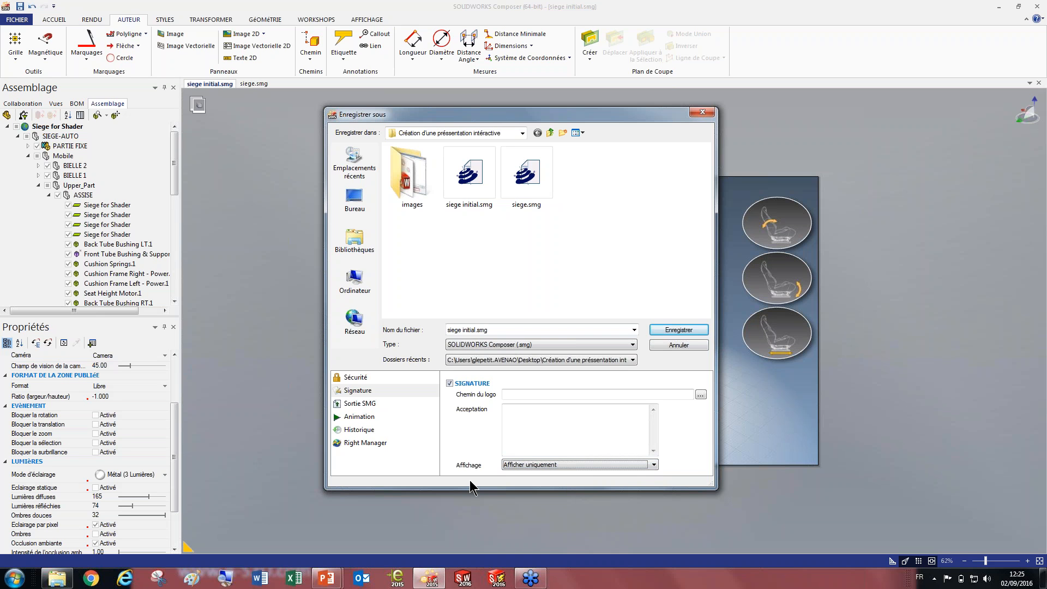
Review the SMG output (Sortie SMG), Animation and version history (Historique) settings for the file being saved
{"action": "left_click", "coordinate": [363, 404]}
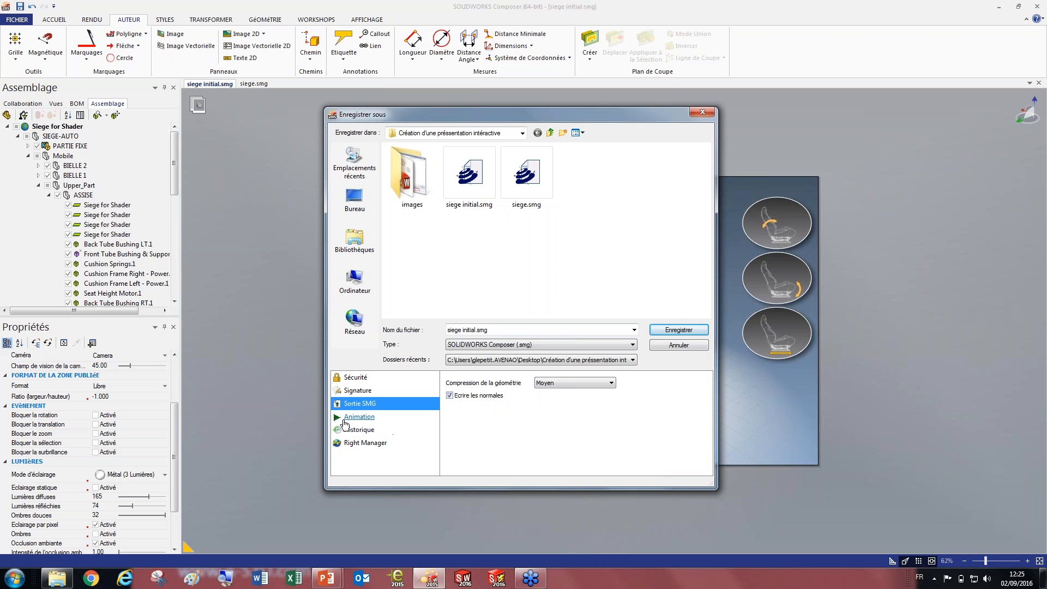
{"action": "left_click", "coordinate": [354, 418]}
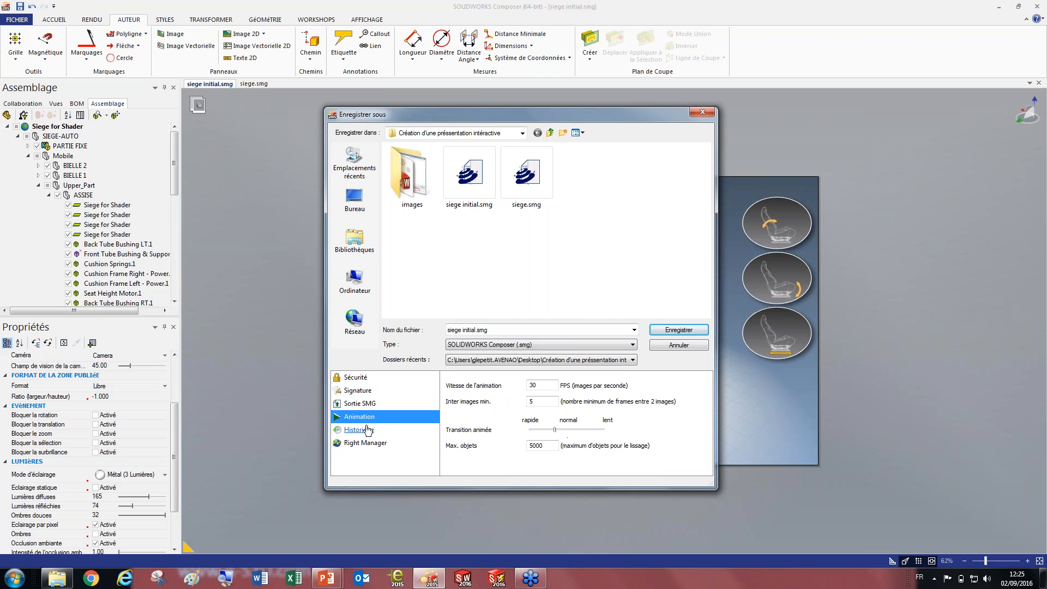
{"action": "left_click", "coordinate": [357, 430]}
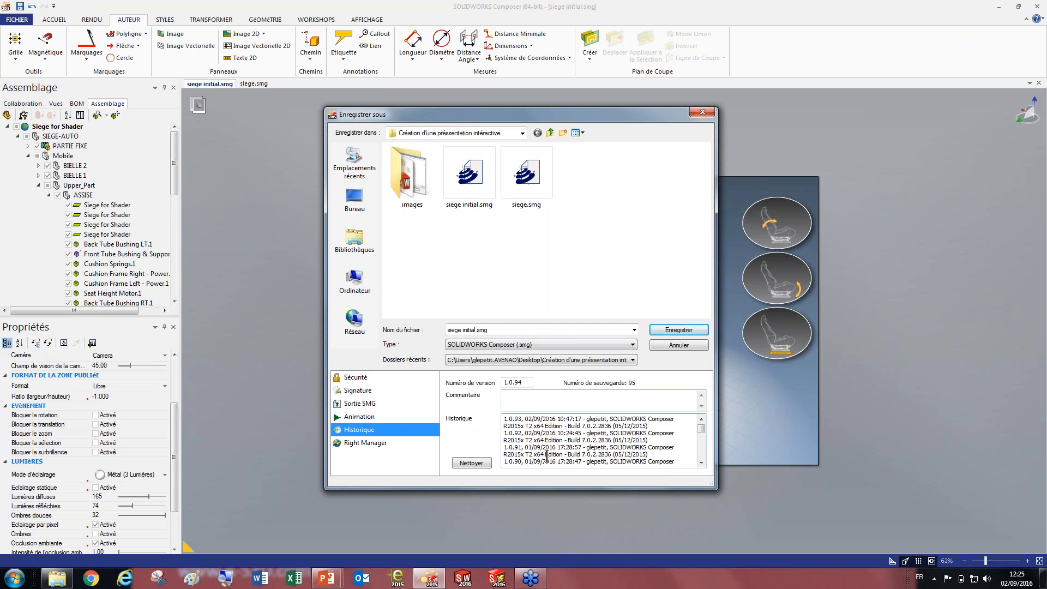
In the Right Manager rights, allow Enregistrement, toggle Figer la publication on and off, and enable Expiration
{"action": "left_click", "coordinate": [364, 443]}
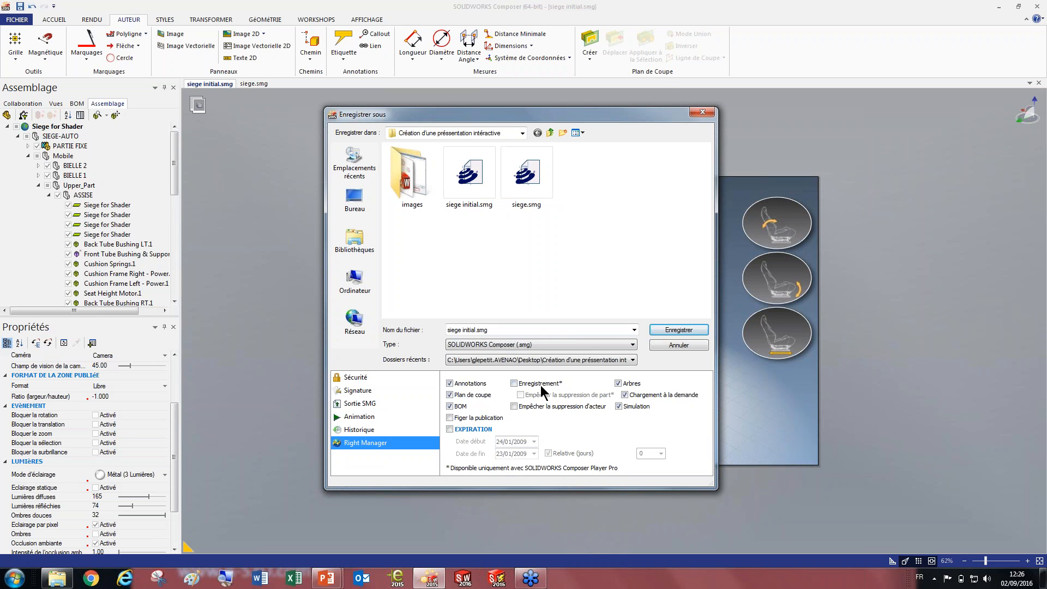
{"action": "left_click", "coordinate": [543, 389]}
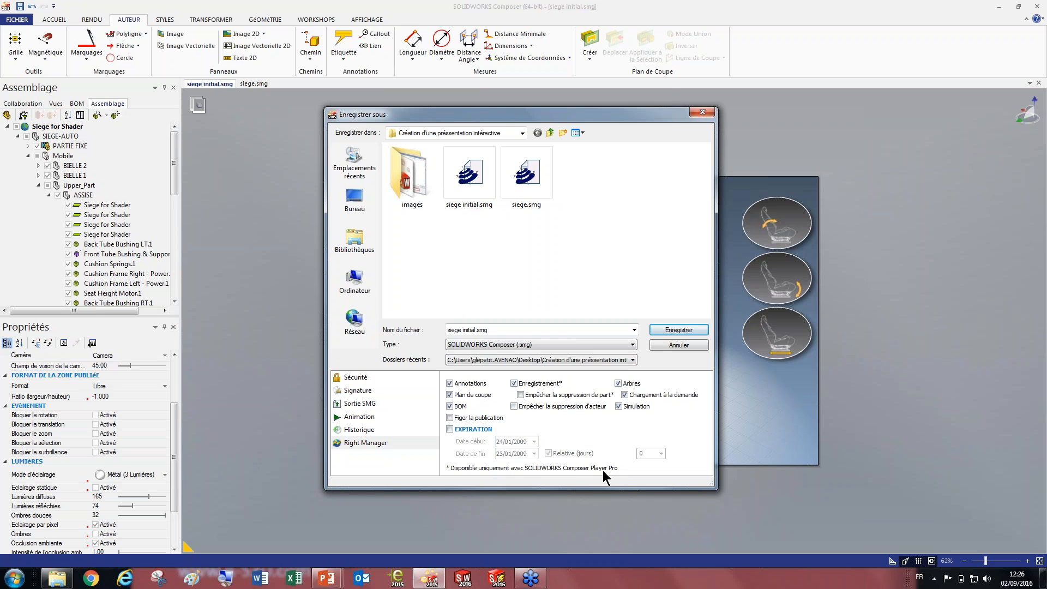
{"action": "left_click", "coordinate": [450, 419]}
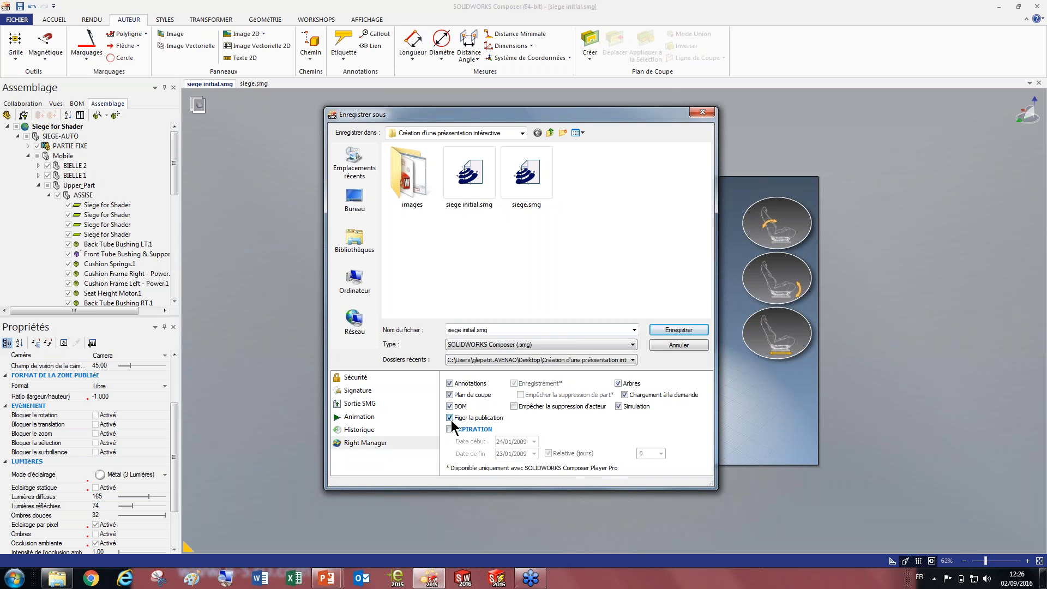
{"action": "left_click", "coordinate": [450, 418]}
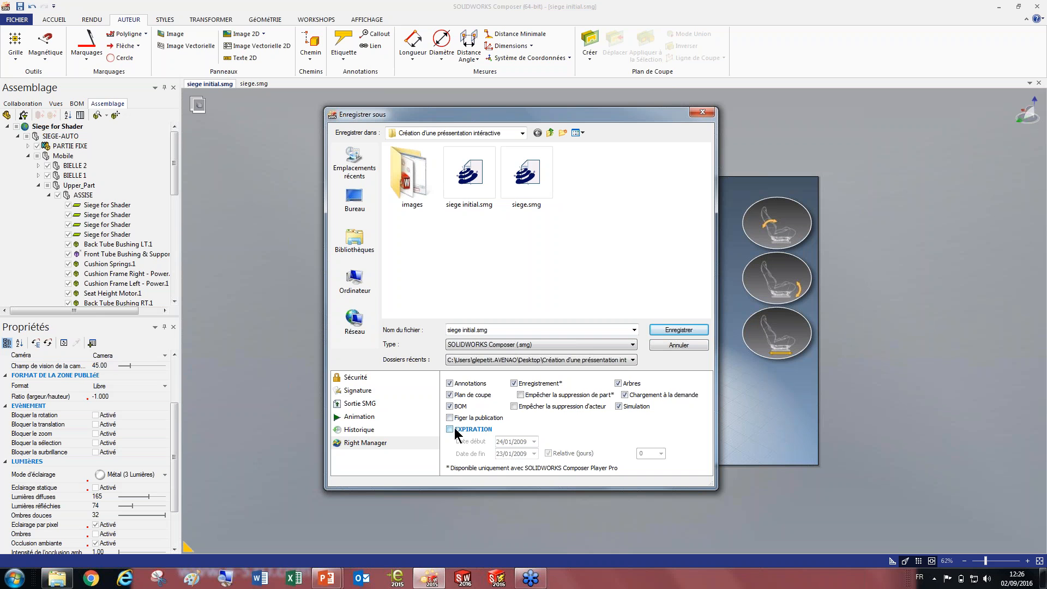
{"action": "left_click", "coordinate": [450, 429]}
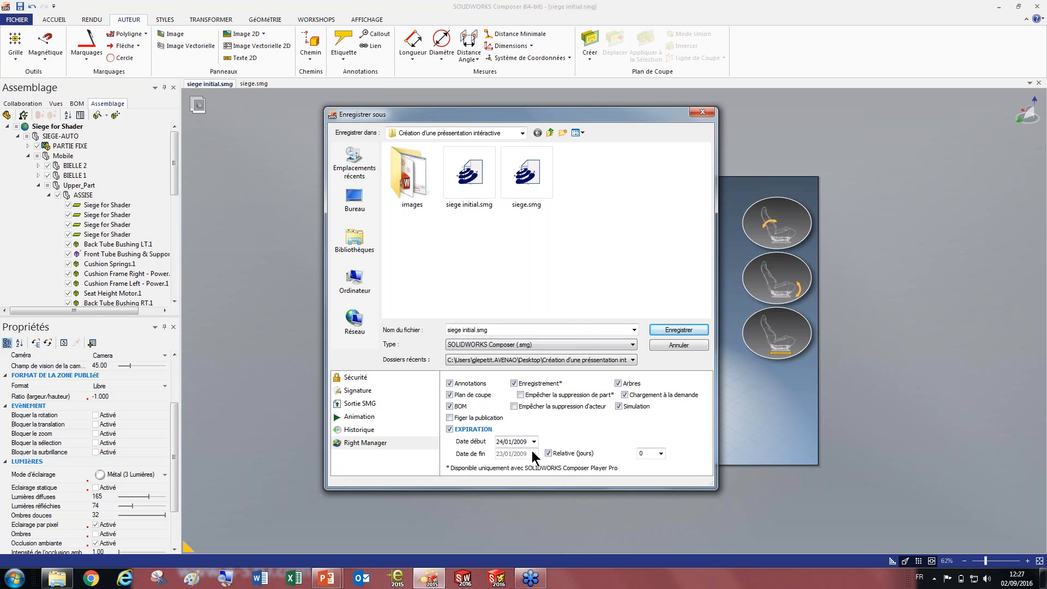
Cancel the save and switch to the PowerPoint slideshow, advancing the "Diffusion du document" slide to the SW Composer player point
{"action": "left_click", "coordinate": [703, 113]}
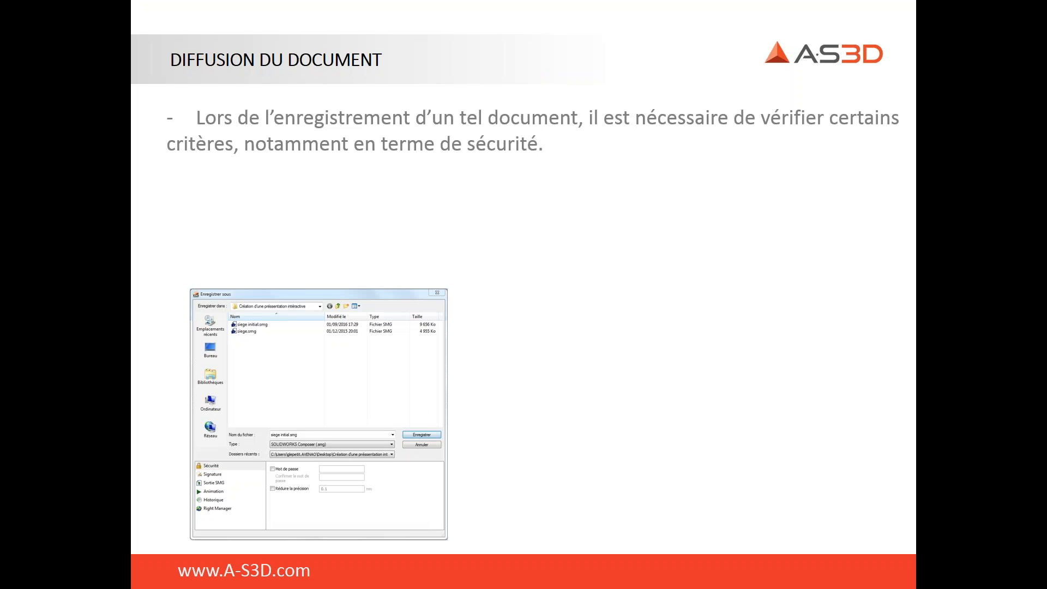
{"action": "left_click", "coordinate": [534, 369]}
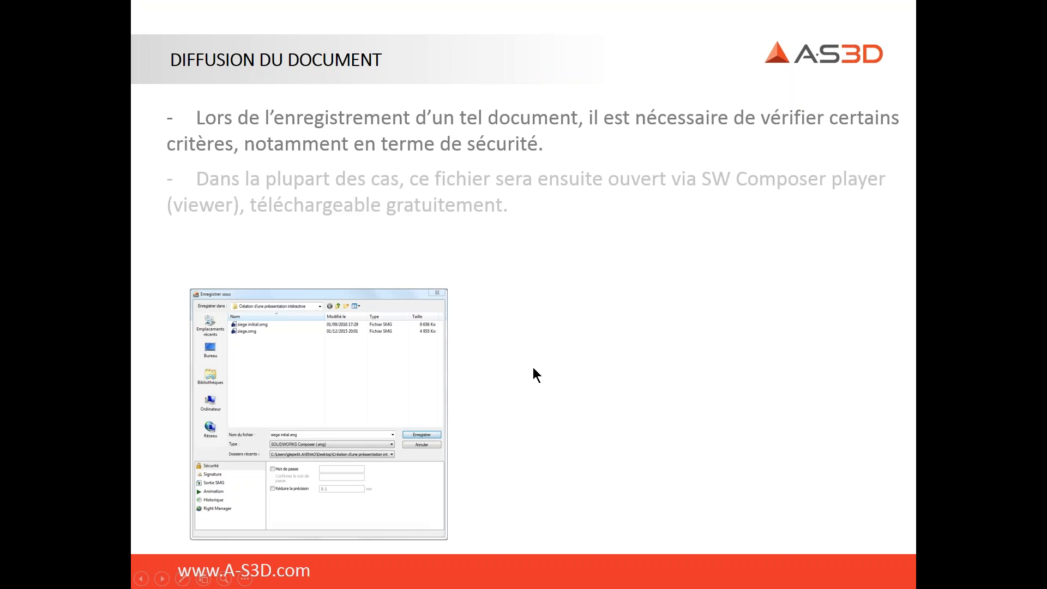